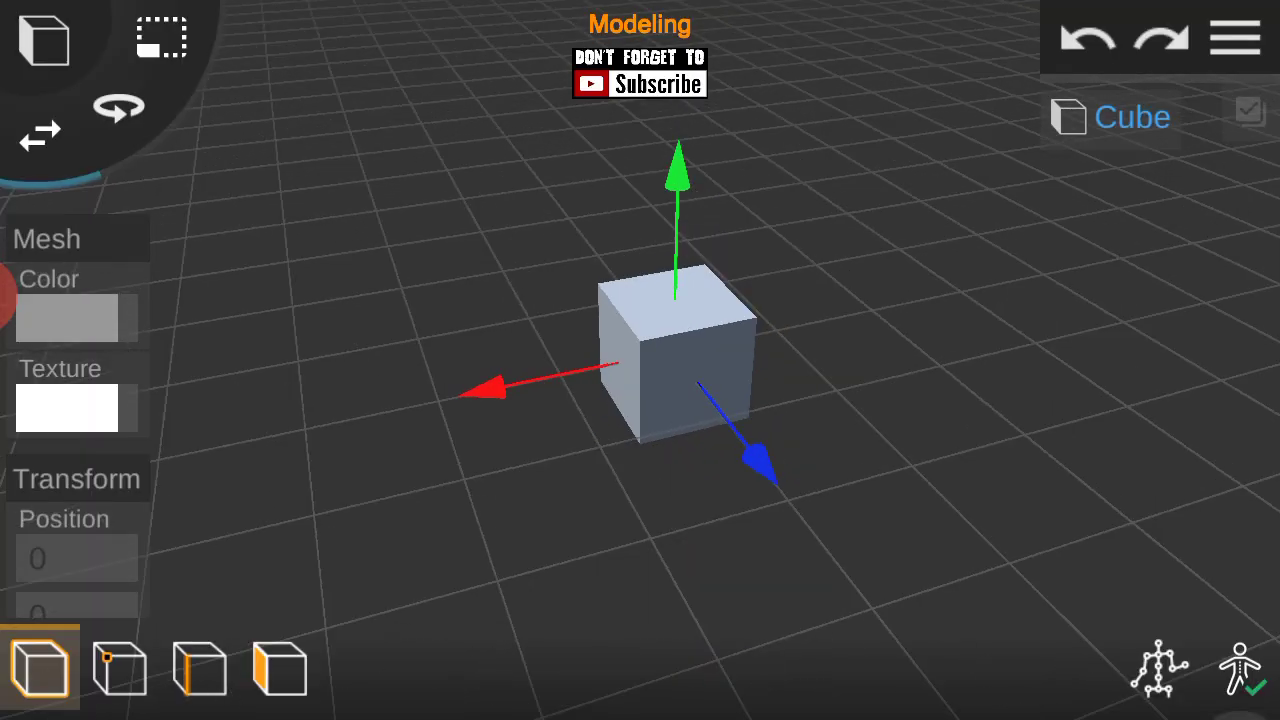
Texture the flattened slab with the road image with dashed lane markings and a crosswalk.
{"action": "left_click_drag", "start_coordinate": [224, 457], "coordinate": [424, 469]}
{"action": "left_click_drag", "start_coordinate": [349, 536], "coordinate": [286, 371]}
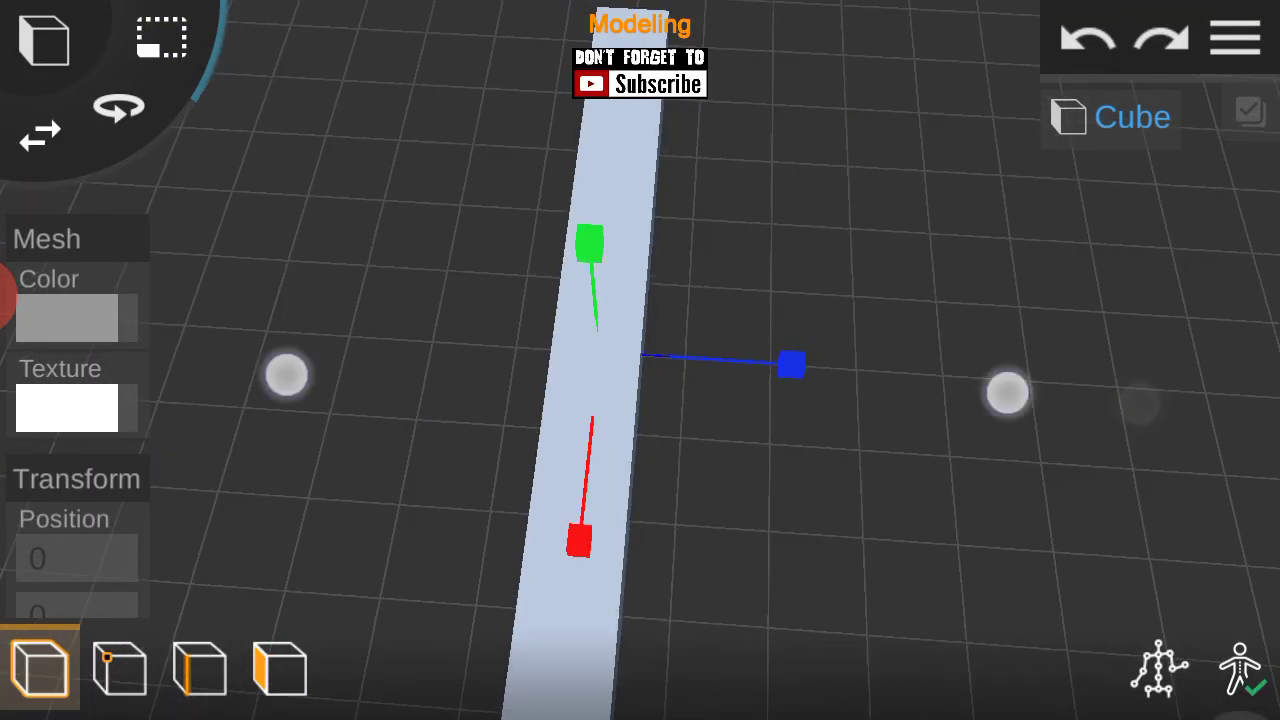
{"action": "mouse_move", "coordinate": [1006, 391]}
{"action": "left_mouse_down"}
{"action": "mouse_move", "coordinate": [823, 363]}
{"action": "mouse_move", "coordinate": [1157, 446]}
{"action": "mouse_move", "coordinate": [1095, 415]}
{"action": "left_mouse_up"}
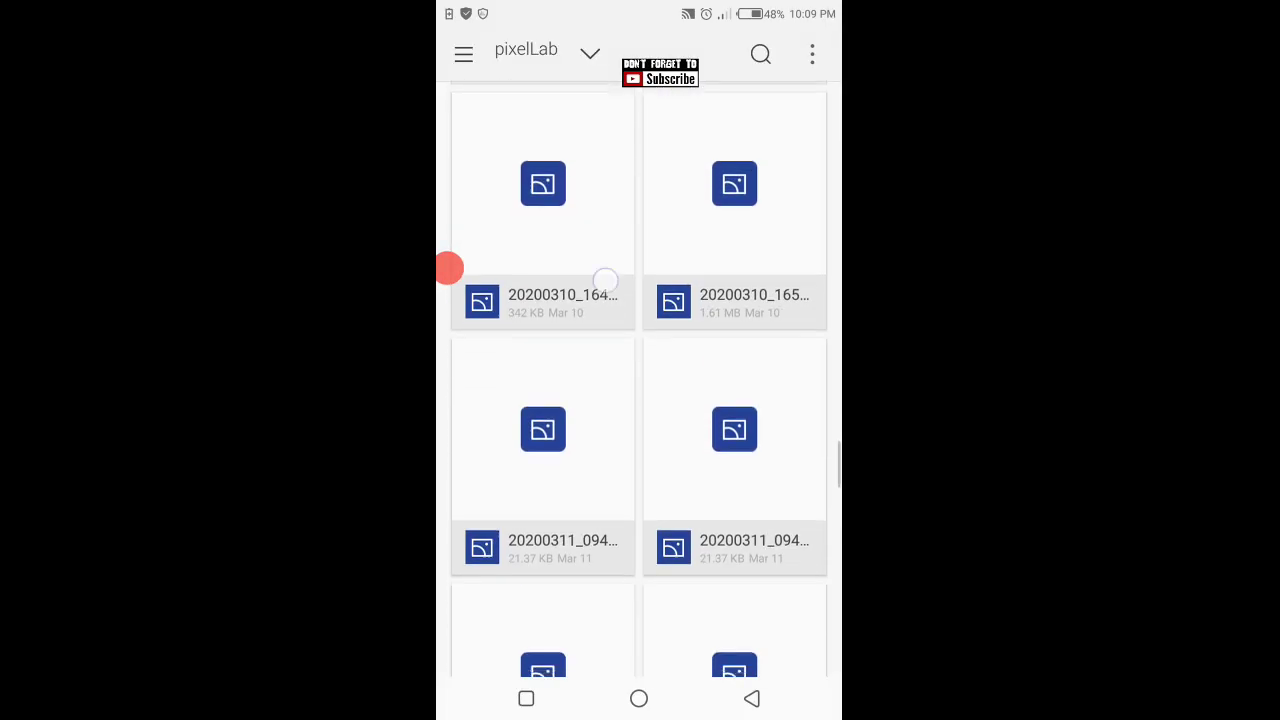
{"action": "scroll", "coordinate": [606, 280], "scroll_direction": "down", "scroll_amount": 10}
{"action": "scroll", "coordinate": [583, 286], "scroll_direction": "up", "scroll_amount": 5}
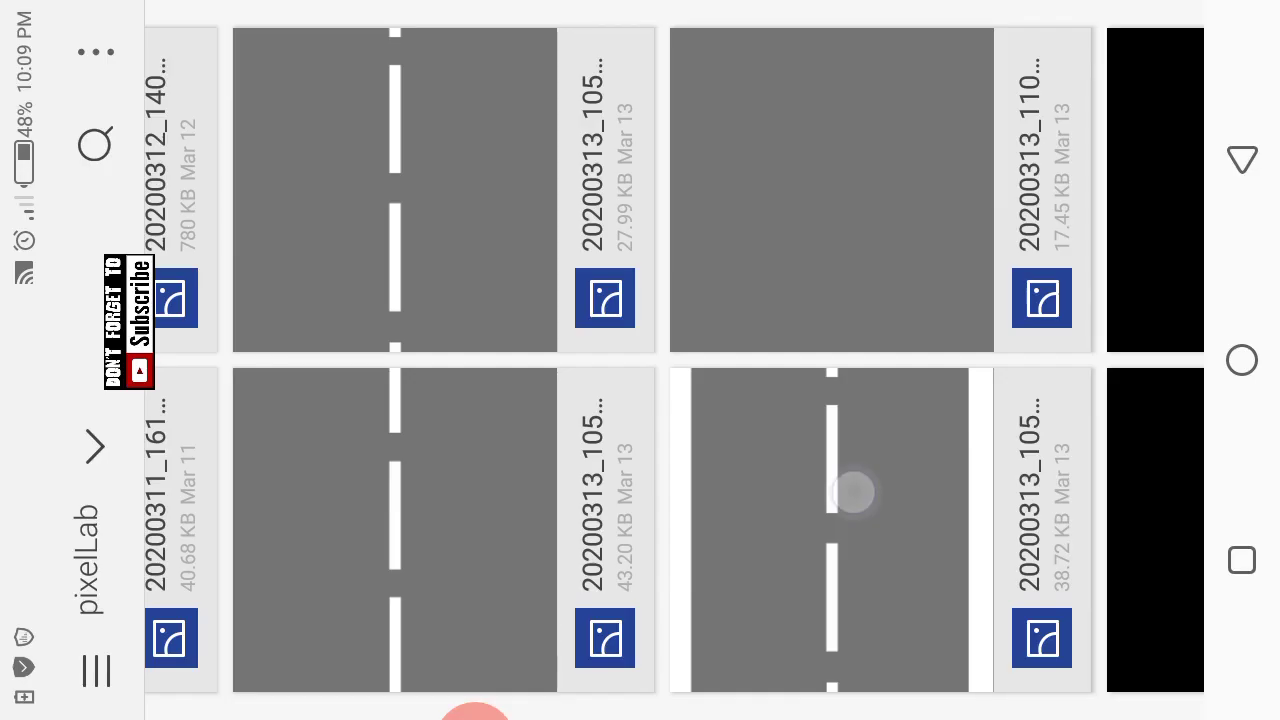
{"action": "left_click", "coordinate": [853, 492]}
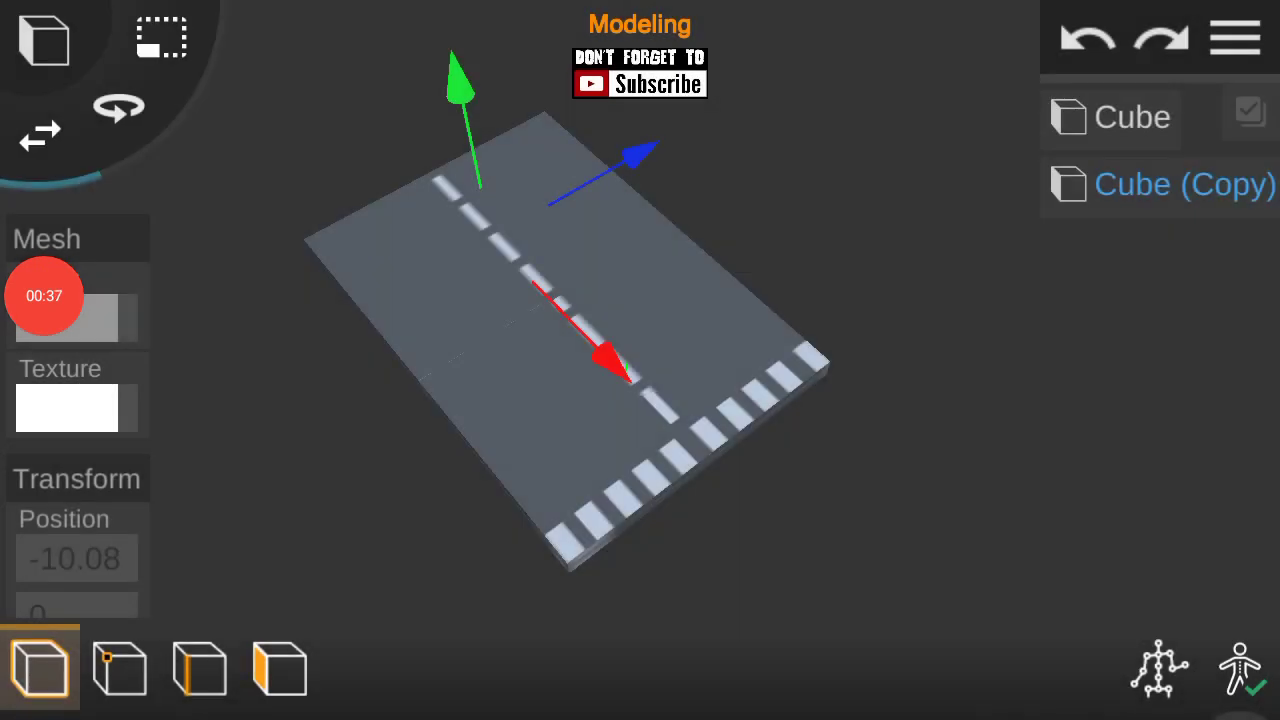
Stretch the original road slab and set its depth scale to 11.74.
{"action": "left_click", "coordinate": [620, 380]}
{"action": "mouse_move", "coordinate": [843, 586]}
{"action": "left_mouse_down"}
{"action": "mouse_move", "coordinate": [857, 354]}
{"action": "mouse_move", "coordinate": [937, 417]}
{"action": "left_mouse_up"}
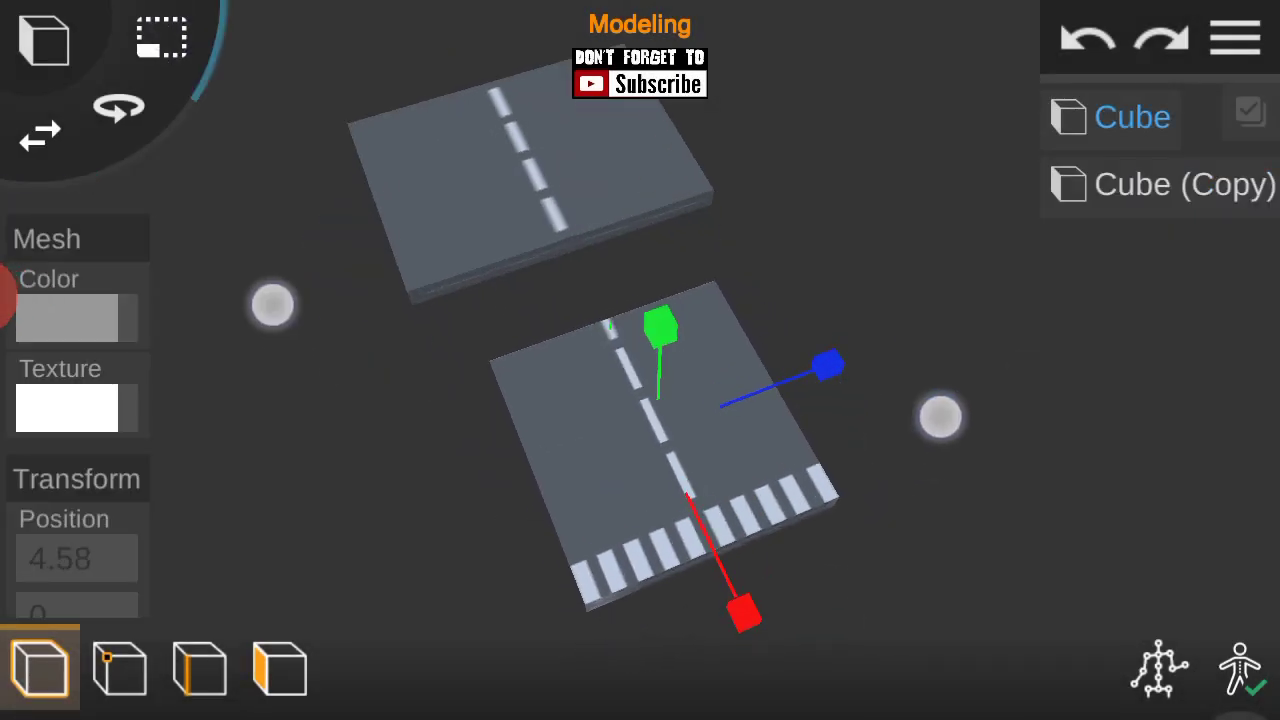
{"action": "left_click_drag", "start_coordinate": [719, 540], "coordinate": [1006, 554]}
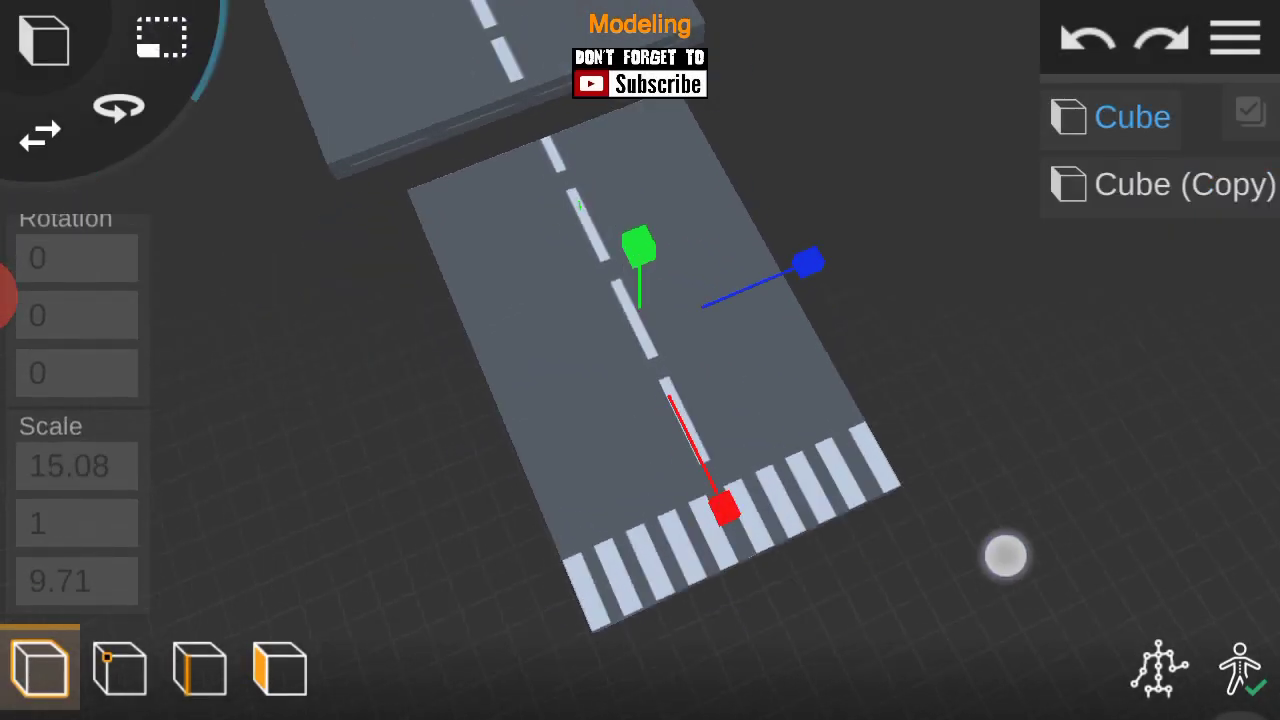
{"action": "left_click_drag", "start_coordinate": [757, 500], "coordinate": [871, 489]}
{"action": "left_click_drag", "start_coordinate": [829, 285], "coordinate": [864, 303]}
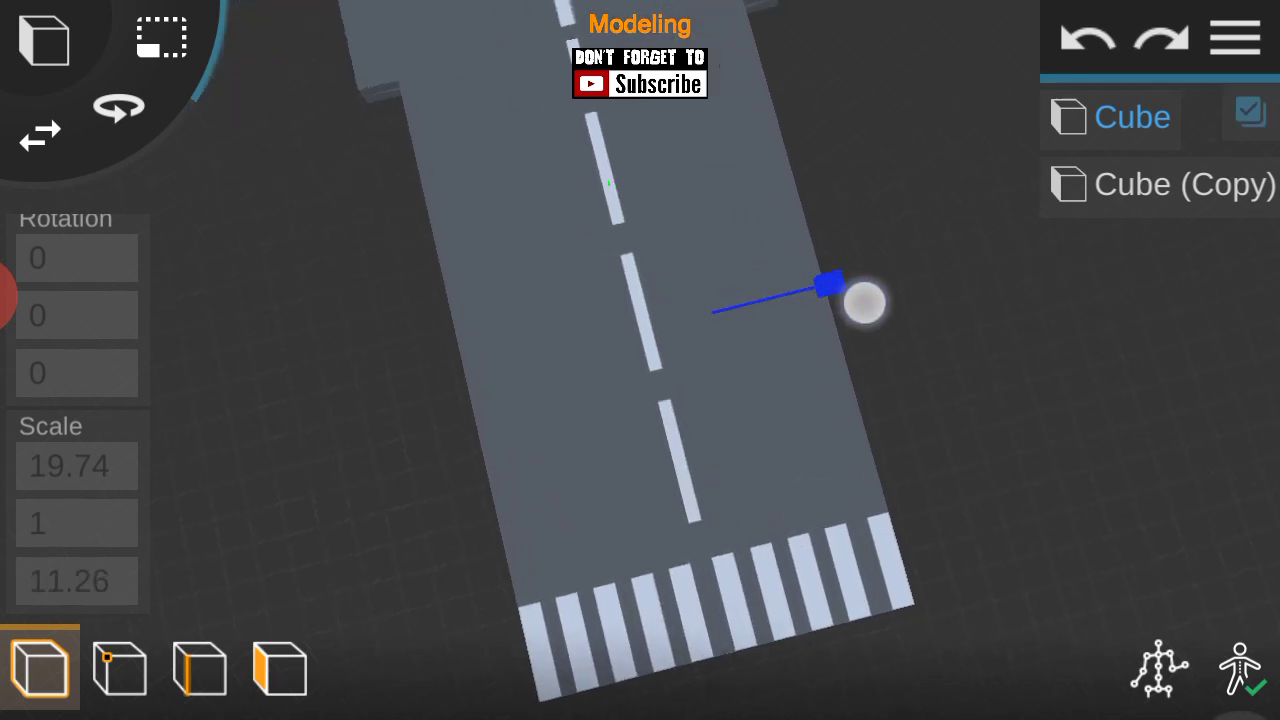
{"action": "left_click", "coordinate": [119, 581]}
{"action": "key", "text": "BackSpace"}
{"action": "key", "text": "BackSpace"}
{"action": "type", "text": "74"}
{"action": "left_click", "coordinate": [1097, 323]}
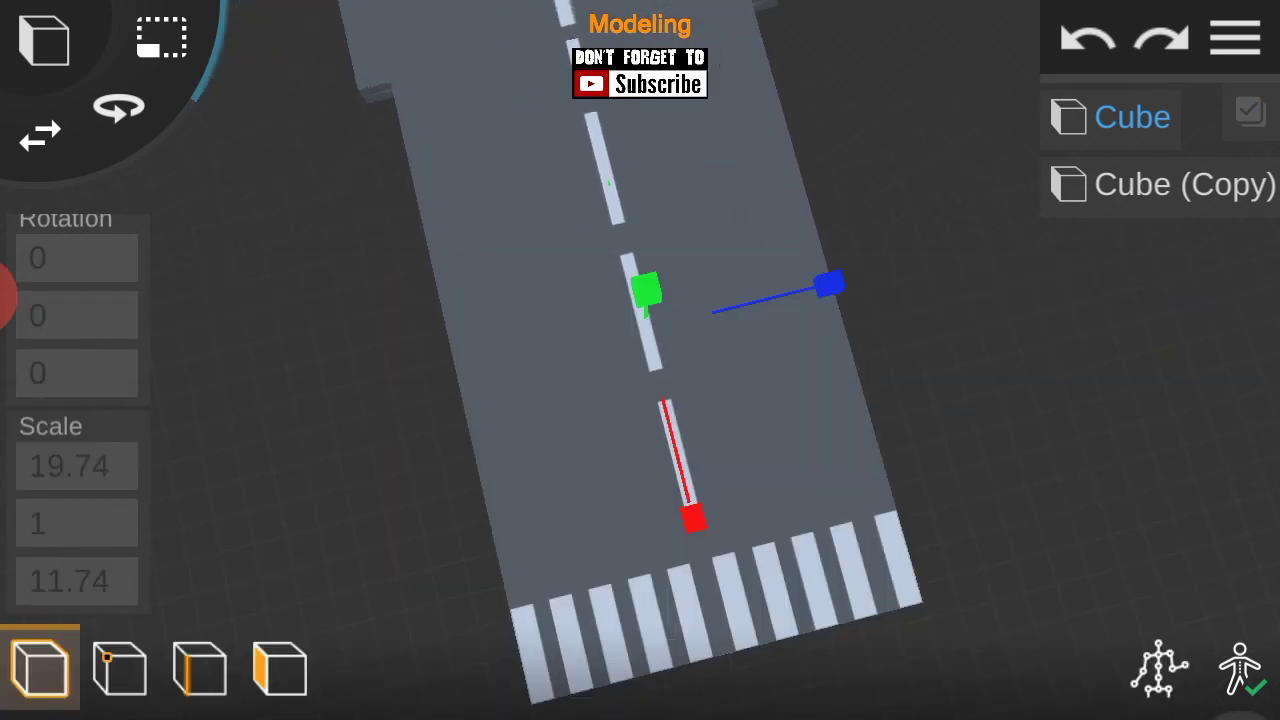
Scale the road copy to X 19.74 and Z 11.74 so the slabs join.
{"action": "left_click", "coordinate": [1185, 184]}
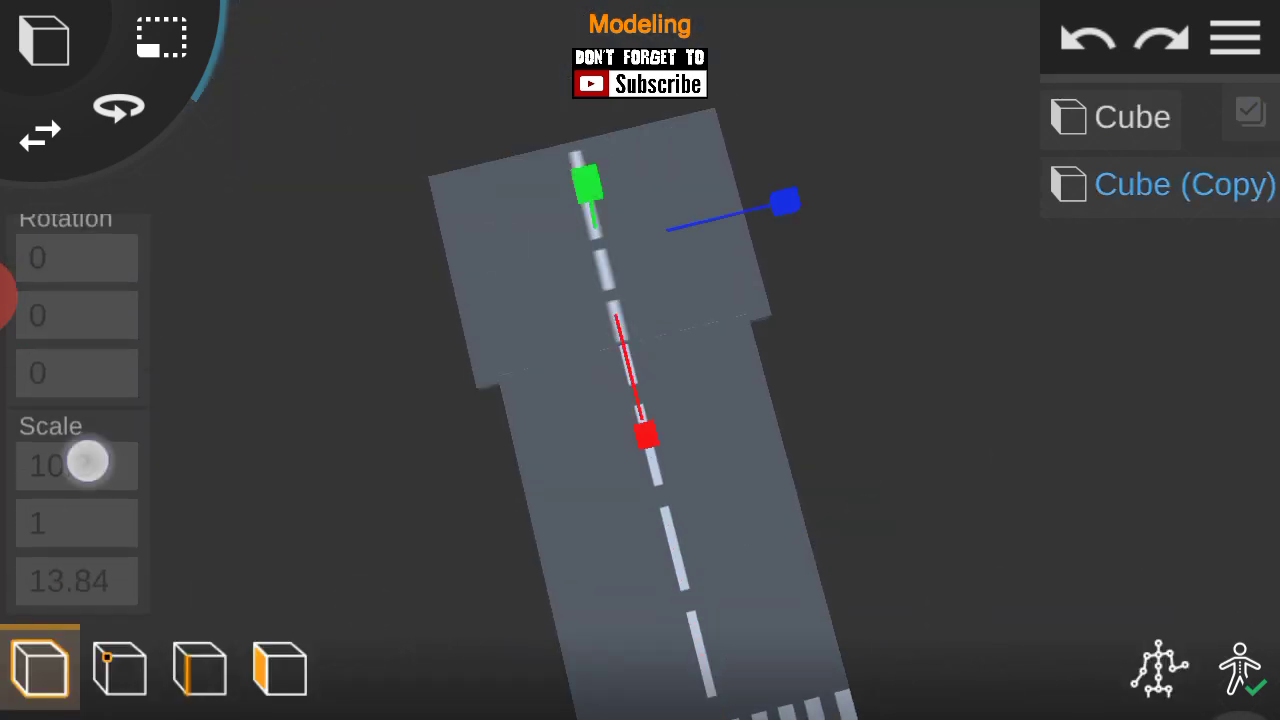
{"action": "left_click", "coordinate": [88, 461]}
{"action": "type", "text": "19.74"}
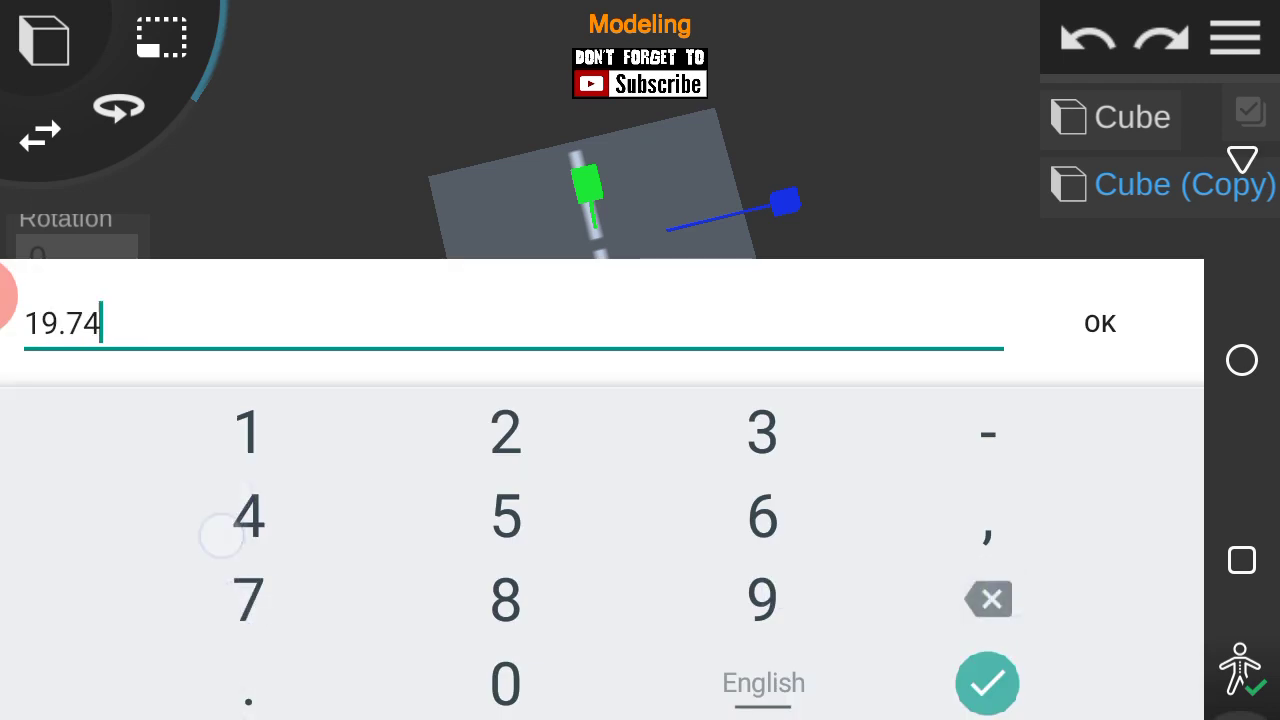
{"action": "left_click", "coordinate": [1100, 323]}
{"action": "left_click", "coordinate": [88, 580]}
{"action": "key", "text": "BackSpace"}
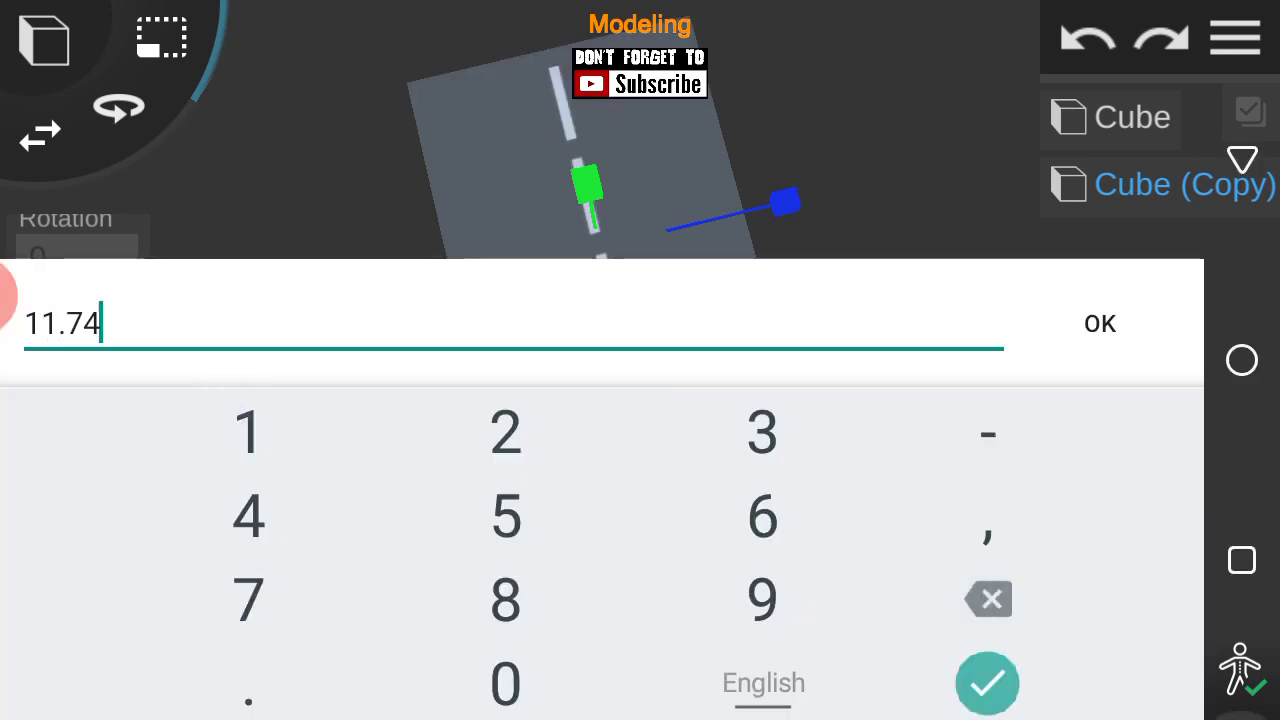
{"action": "left_click", "coordinate": [1100, 323]}
{"action": "mouse_move", "coordinate": [37, 140]}
{"action": "left_mouse_down"}
{"action": "mouse_move", "coordinate": [1103, 591]}
{"action": "mouse_move", "coordinate": [160, 353]}
{"action": "left_mouse_up"}
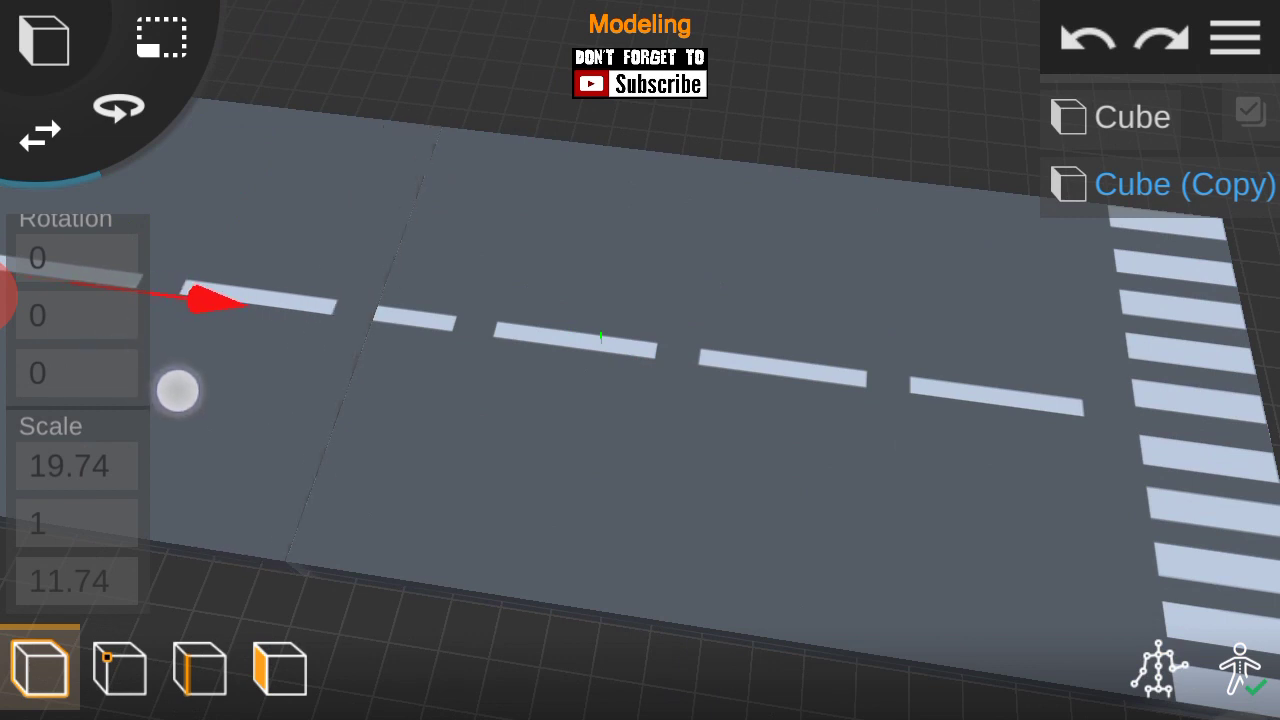
Save the project under the name metropolis.
{"action": "left_click", "coordinate": [1235, 38]}
{"action": "left_click", "coordinate": [1120, 331]}
{"action": "left_click", "coordinate": [843, 346]}
{"action": "type", "text": "metropolis"}
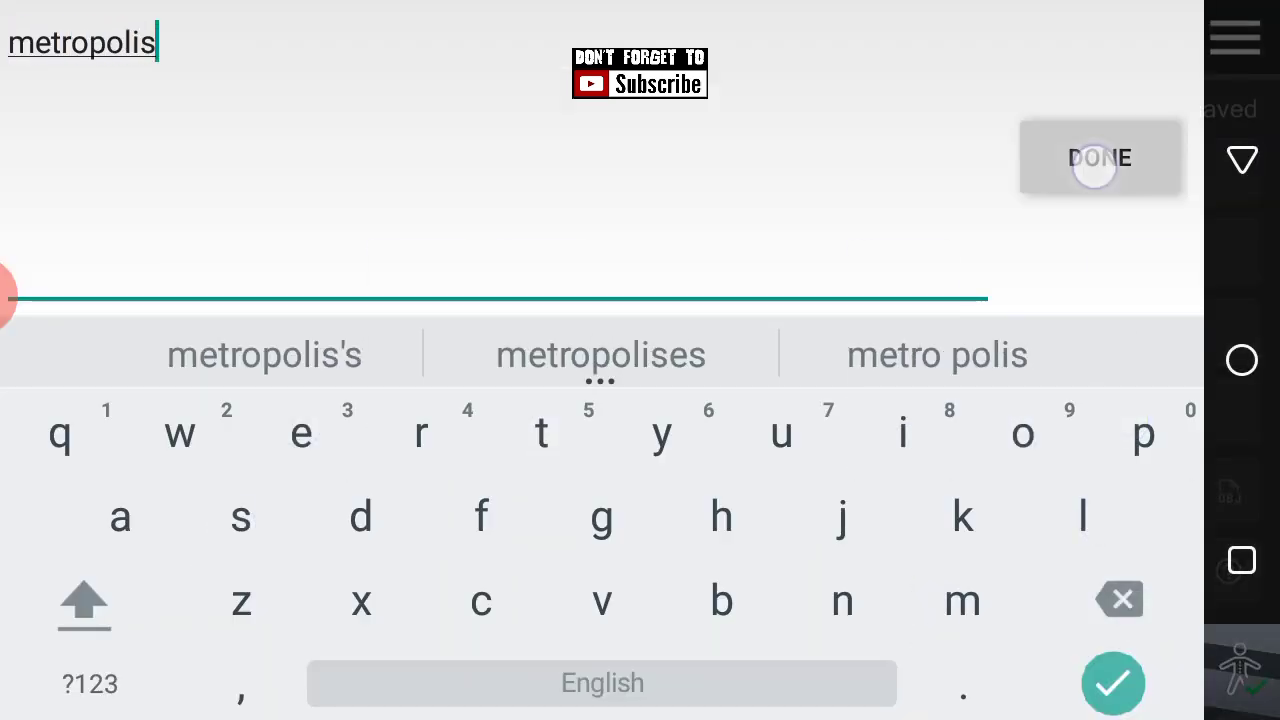
{"action": "left_click", "coordinate": [1097, 165]}
{"action": "left_click", "coordinate": [988, 380]}
{"action": "left_click", "coordinate": [43, 37]}
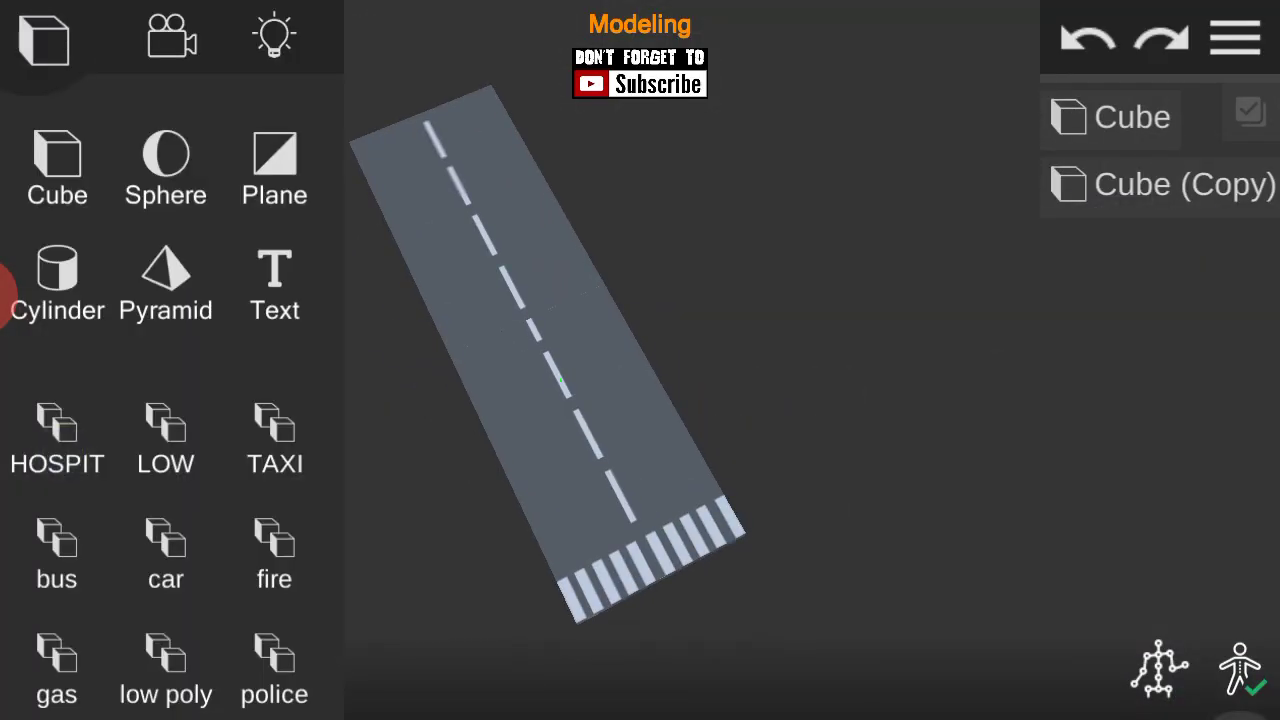
Insert the HOSPITAL model beside the street.
{"action": "left_click", "coordinate": [57, 440]}
{"action": "left_click", "coordinate": [1066, 248]}
{"action": "mouse_move", "coordinate": [834, 380]}
{"action": "left_mouse_down"}
{"action": "mouse_move", "coordinate": [777, 337]}
{"action": "mouse_move", "coordinate": [863, 437]}
{"action": "mouse_move", "coordinate": [823, 473]}
{"action": "mouse_move", "coordinate": [931, 446]}
{"action": "mouse_move", "coordinate": [900, 420]}
{"action": "left_mouse_up"}
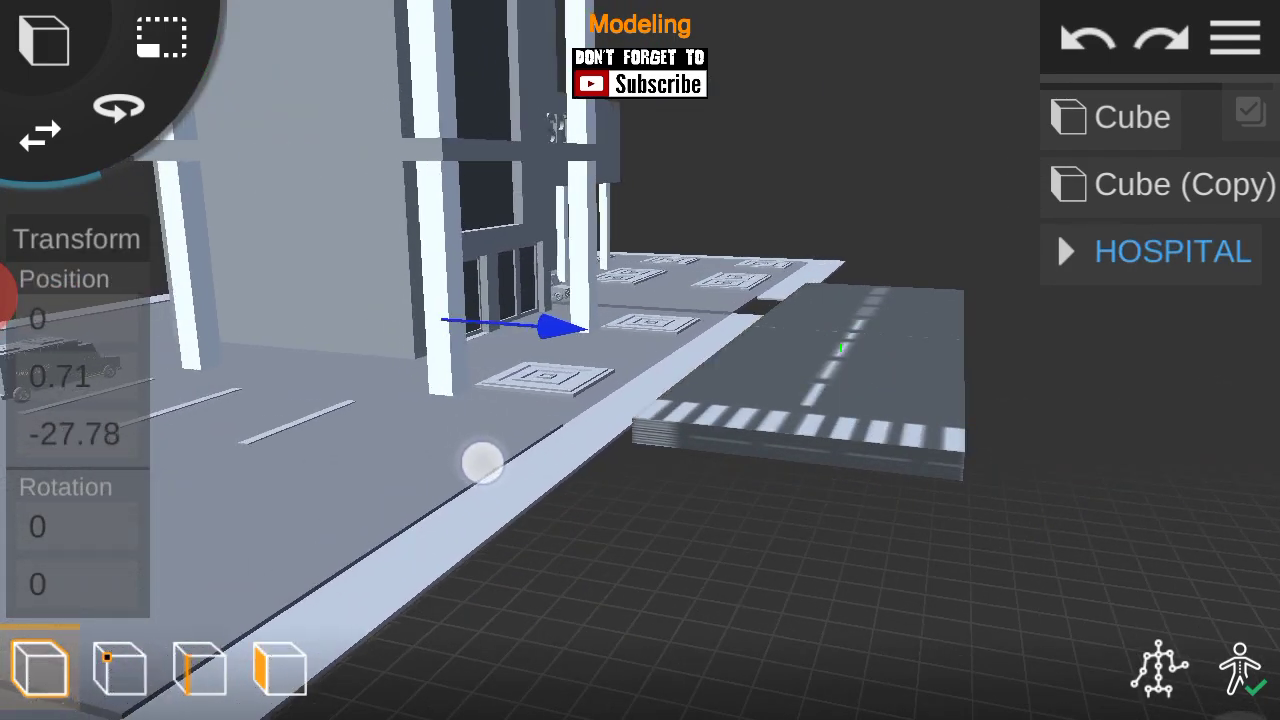
{"action": "left_click_drag", "start_coordinate": [480, 460], "coordinate": [423, 523]}
{"action": "left_click_drag", "start_coordinate": [920, 480], "coordinate": [722, 486]}
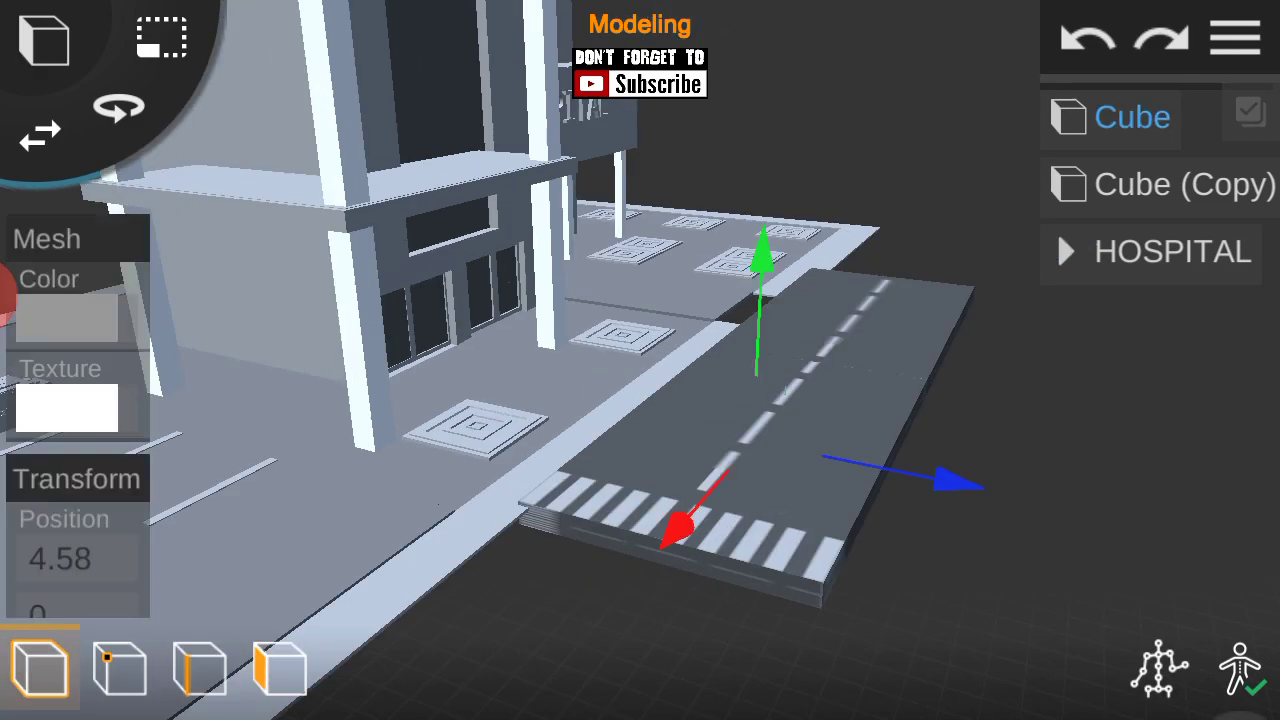
{"action": "left_click_drag", "start_coordinate": [371, 266], "coordinate": [946, 523]}
{"action": "left_click_drag", "start_coordinate": [997, 480], "coordinate": [860, 167]}
{"action": "mouse_move", "coordinate": [909, 253]}
{"action": "left_mouse_down"}
{"action": "mouse_move", "coordinate": [980, 540]}
{"action": "mouse_move", "coordinate": [931, 149]}
{"action": "mouse_move", "coordinate": [965, 137]}
{"action": "mouse_move", "coordinate": [970, 160]}
{"action": "left_mouse_up"}
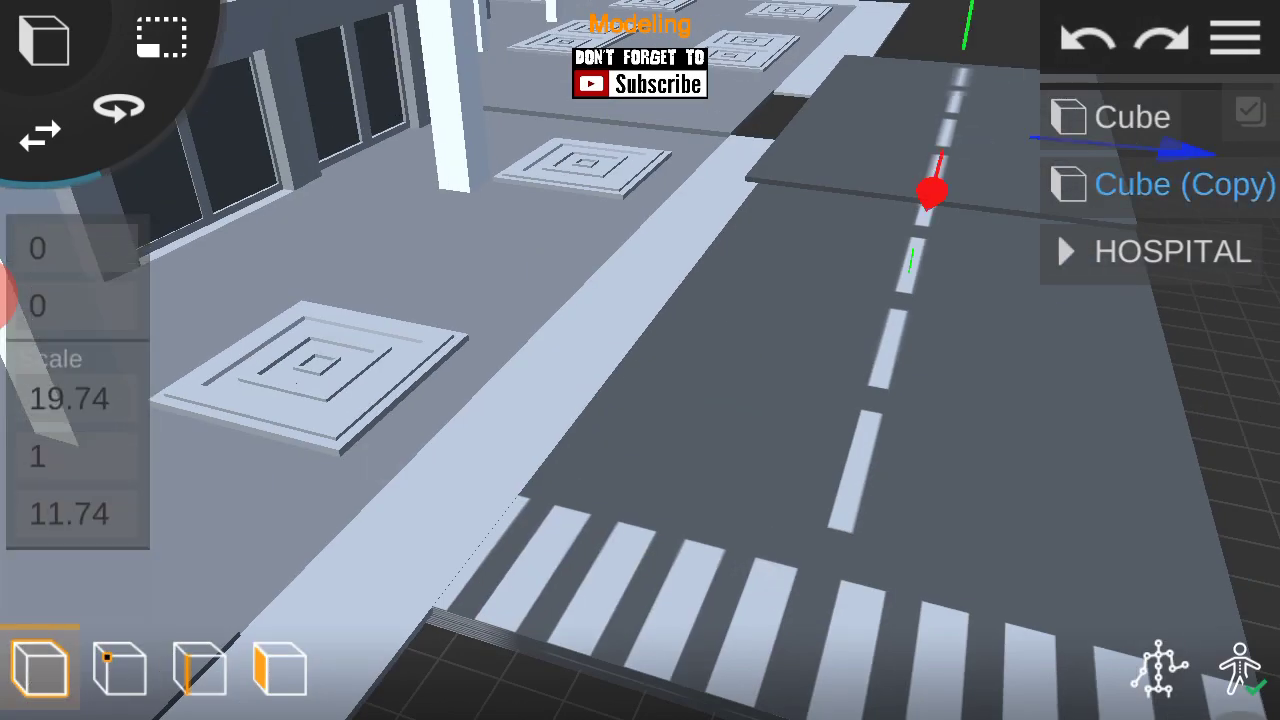
Thin the copied road slab to a height scale of 0.41.
{"action": "left_click", "coordinate": [69, 399]}
{"action": "left_click", "coordinate": [1097, 323]}
{"action": "left_click", "coordinate": [37, 523]}
{"action": "type", "text": "0.41"}
{"action": "left_click", "coordinate": [1097, 323]}
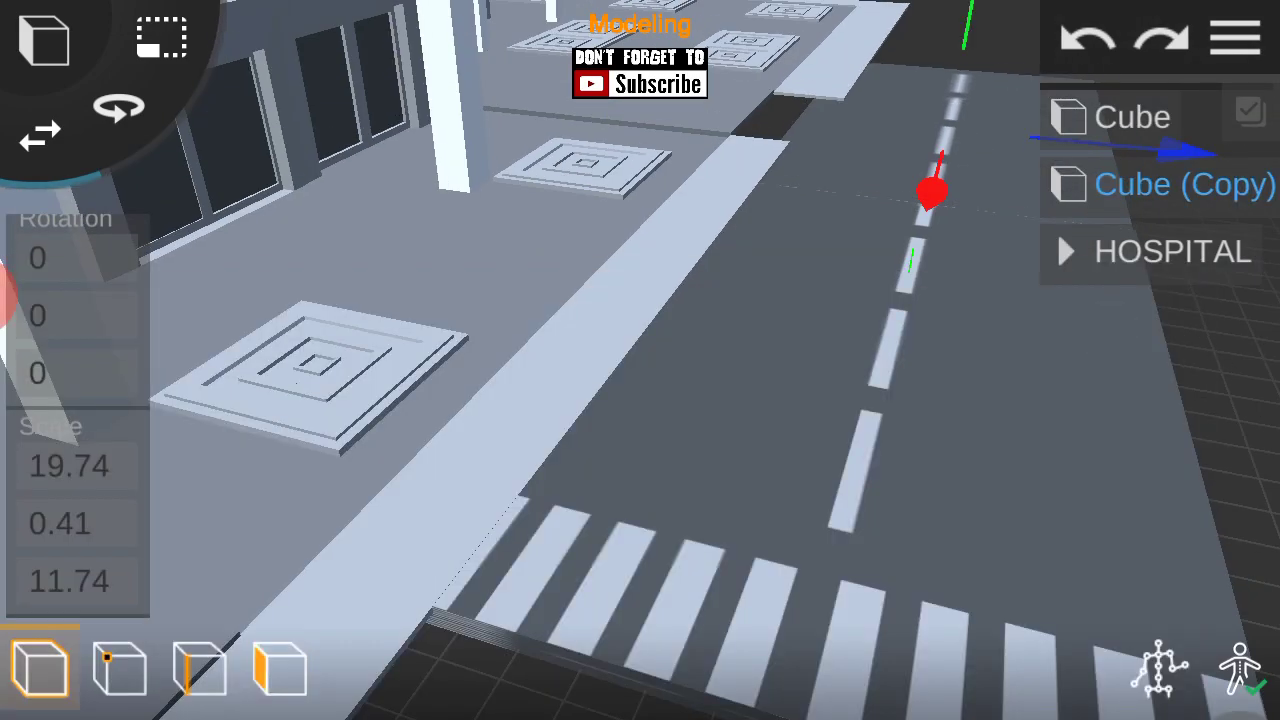
Nudge the hospital along its depth axis.
{"action": "mouse_move", "coordinate": [820, 591]}
{"action": "left_mouse_down"}
{"action": "mouse_move", "coordinate": [931, 414]}
{"action": "mouse_move", "coordinate": [829, 486]}
{"action": "mouse_move", "coordinate": [893, 291]}
{"action": "mouse_move", "coordinate": [1066, 274]}
{"action": "mouse_move", "coordinate": [980, 337]}
{"action": "left_mouse_up"}
{"action": "left_click", "coordinate": [1172, 251]}
{"action": "left_click_drag", "start_coordinate": [1000, 380], "coordinate": [945, 441]}
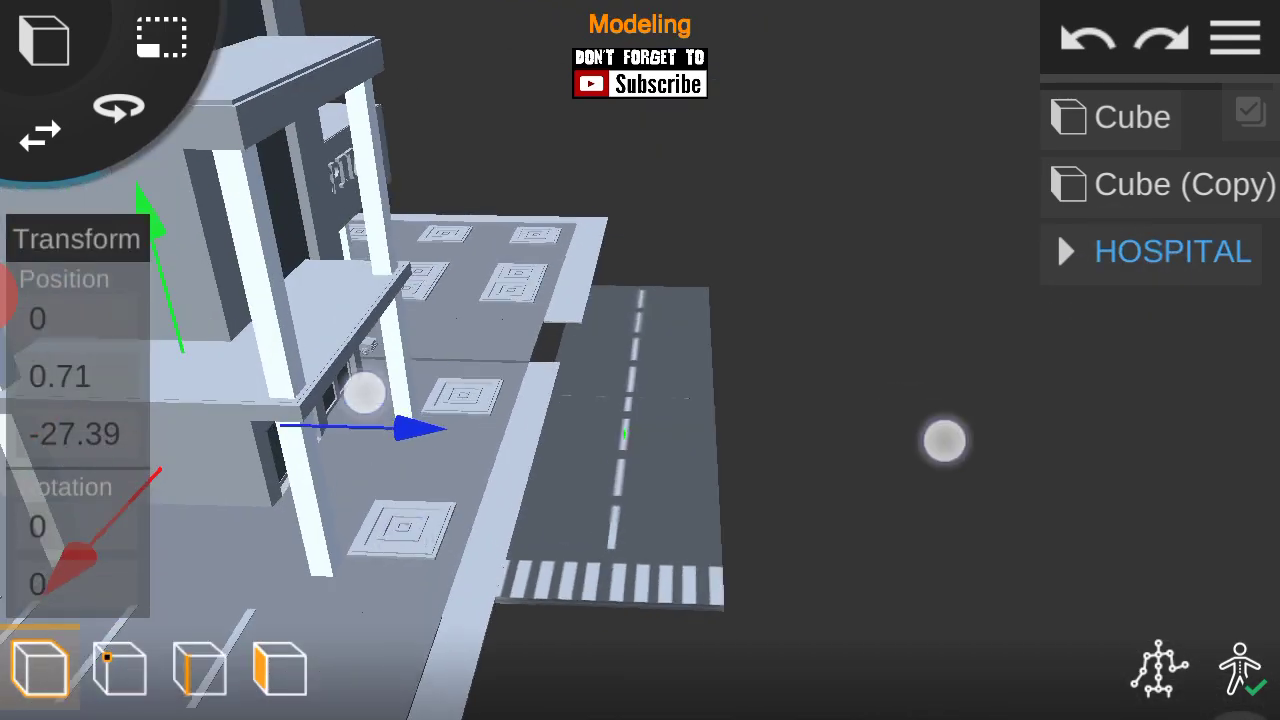
{"action": "mouse_move", "coordinate": [364, 393]}
{"action": "left_mouse_down"}
{"action": "mouse_move", "coordinate": [309, 503]}
{"action": "mouse_move", "coordinate": [320, 521]}
{"action": "left_mouse_up"}
Move the hospital along Z and set its Y rotation to 90 degrees.
{"action": "left_click", "coordinate": [1235, 38]}
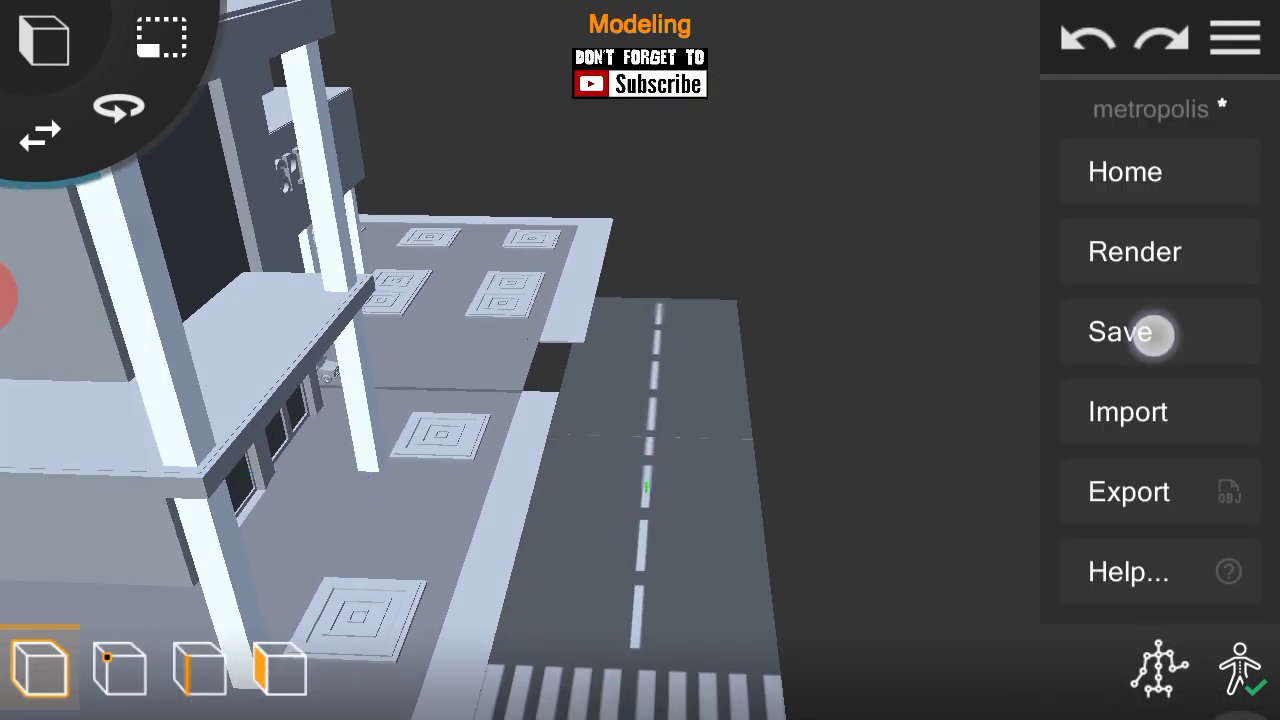
{"action": "mouse_move", "coordinate": [973, 449]}
{"action": "left_mouse_down"}
{"action": "mouse_move", "coordinate": [760, 491]}
{"action": "mouse_move", "coordinate": [1026, 389]}
{"action": "left_mouse_up"}
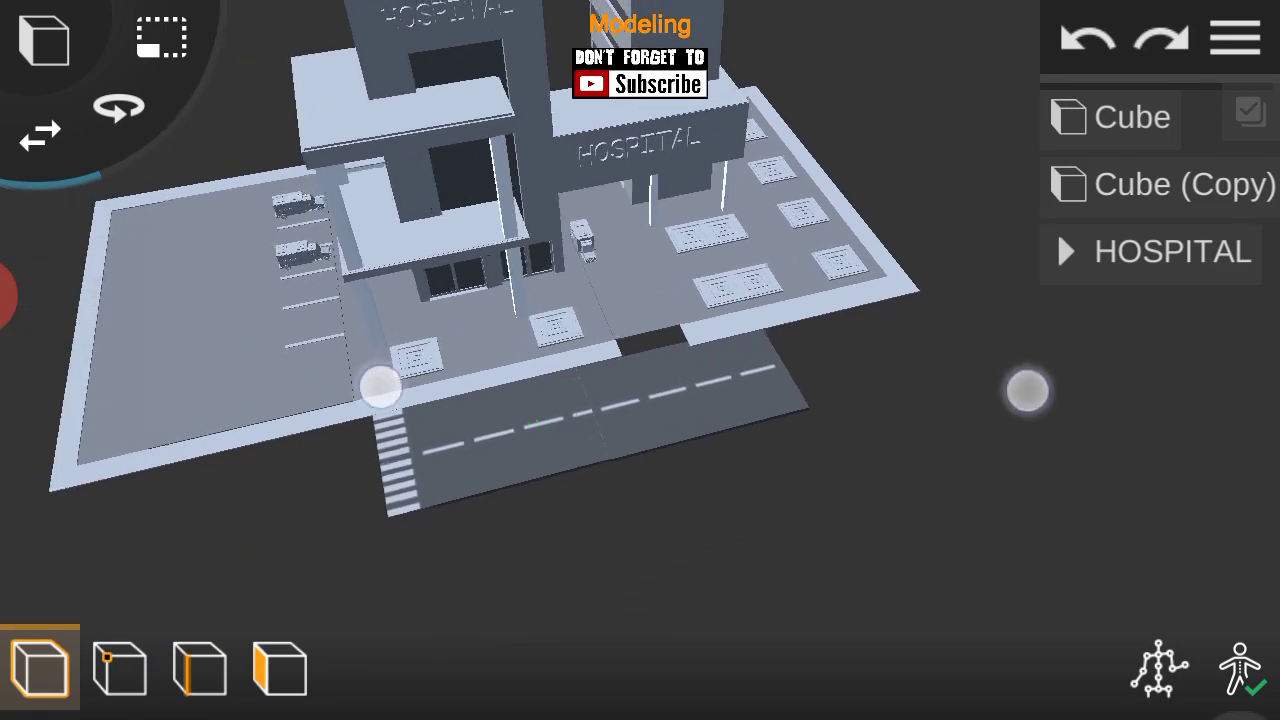
{"action": "left_click", "coordinate": [1172, 251]}
{"action": "mouse_move", "coordinate": [526, 374]}
{"action": "left_mouse_down"}
{"action": "mouse_move", "coordinate": [583, 437]}
{"action": "mouse_move", "coordinate": [1063, 417]}
{"action": "mouse_move", "coordinate": [995, 490]}
{"action": "left_mouse_up"}
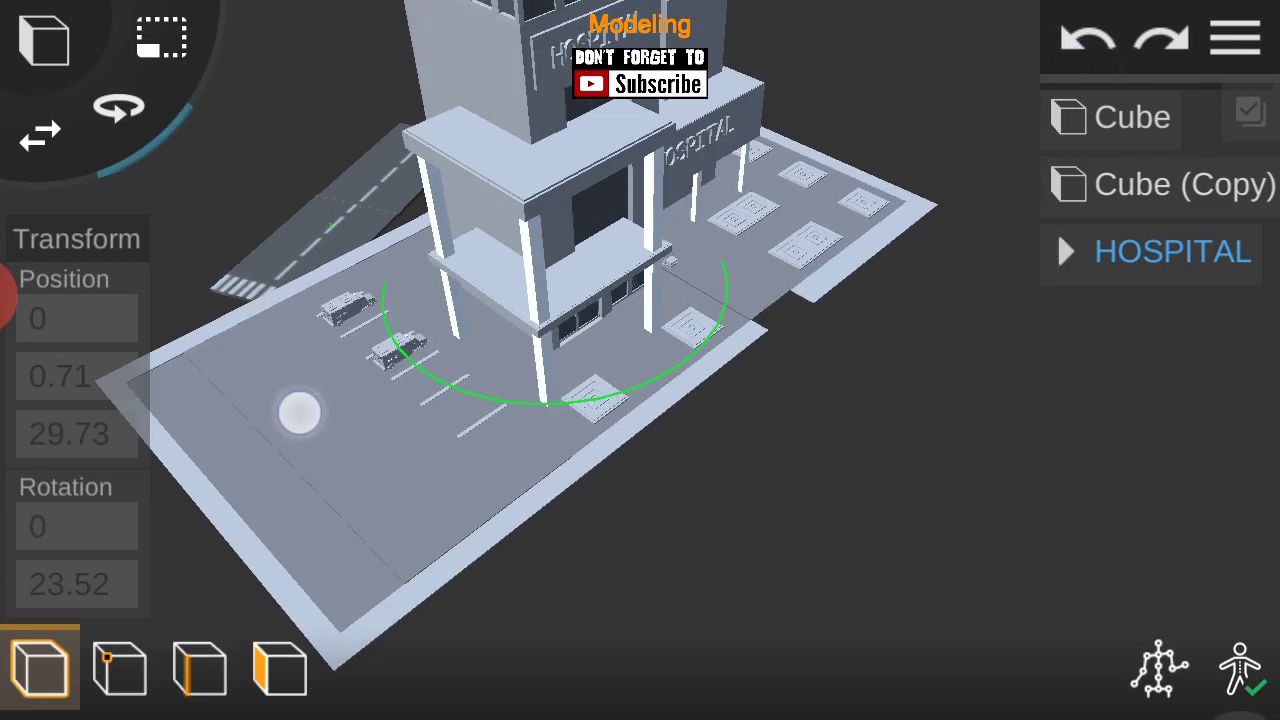
{"action": "left_click_drag", "start_coordinate": [297, 411], "coordinate": [330, 360]}
{"action": "left_click", "coordinate": [77, 584]}
{"action": "type", "text": "90"}
{"action": "left_click", "coordinate": [986, 680]}
Slide the hospital so its parking lot runs alongside the street.
{"action": "mouse_move", "coordinate": [1091, 334]}
{"action": "left_mouse_down"}
{"action": "mouse_move", "coordinate": [826, 531]}
{"action": "mouse_move", "coordinate": [961, 487]}
{"action": "mouse_move", "coordinate": [797, 320]}
{"action": "mouse_move", "coordinate": [803, 363]}
{"action": "mouse_move", "coordinate": [1035, 480]}
{"action": "left_mouse_up"}
{"action": "mouse_move", "coordinate": [688, 348]}
{"action": "left_mouse_down"}
{"action": "mouse_move", "coordinate": [728, 298]}
{"action": "mouse_move", "coordinate": [817, 377]}
{"action": "mouse_move", "coordinate": [757, 449]}
{"action": "mouse_move", "coordinate": [951, 380]}
{"action": "mouse_move", "coordinate": [960, 360]}
{"action": "left_mouse_up"}
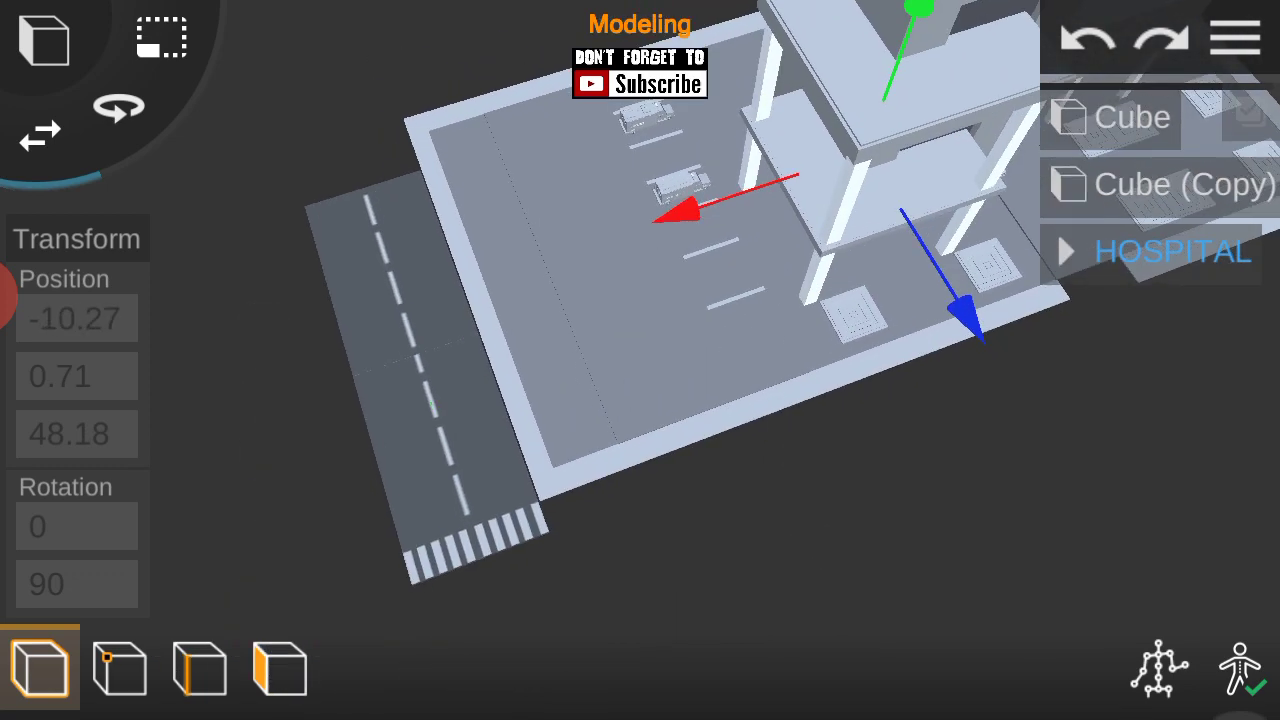
{"action": "left_click_drag", "start_coordinate": [925, 280], "coordinate": [942, 311]}
{"action": "left_click", "coordinate": [889, 556]}
{"action": "left_click", "coordinate": [1236, 38]}
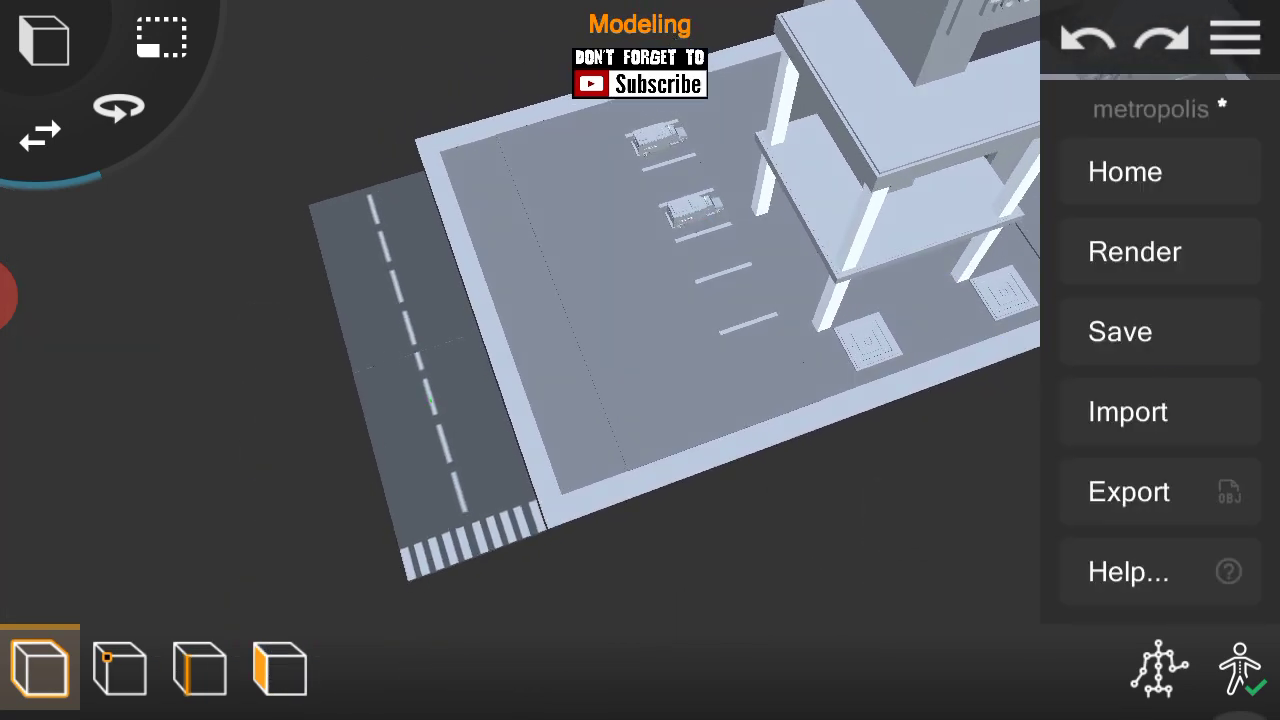
{"action": "left_click_drag", "start_coordinate": [771, 457], "coordinate": [780, 520]}
Add the fire station model across the road from the hospital.
{"action": "left_click", "coordinate": [44, 40]}
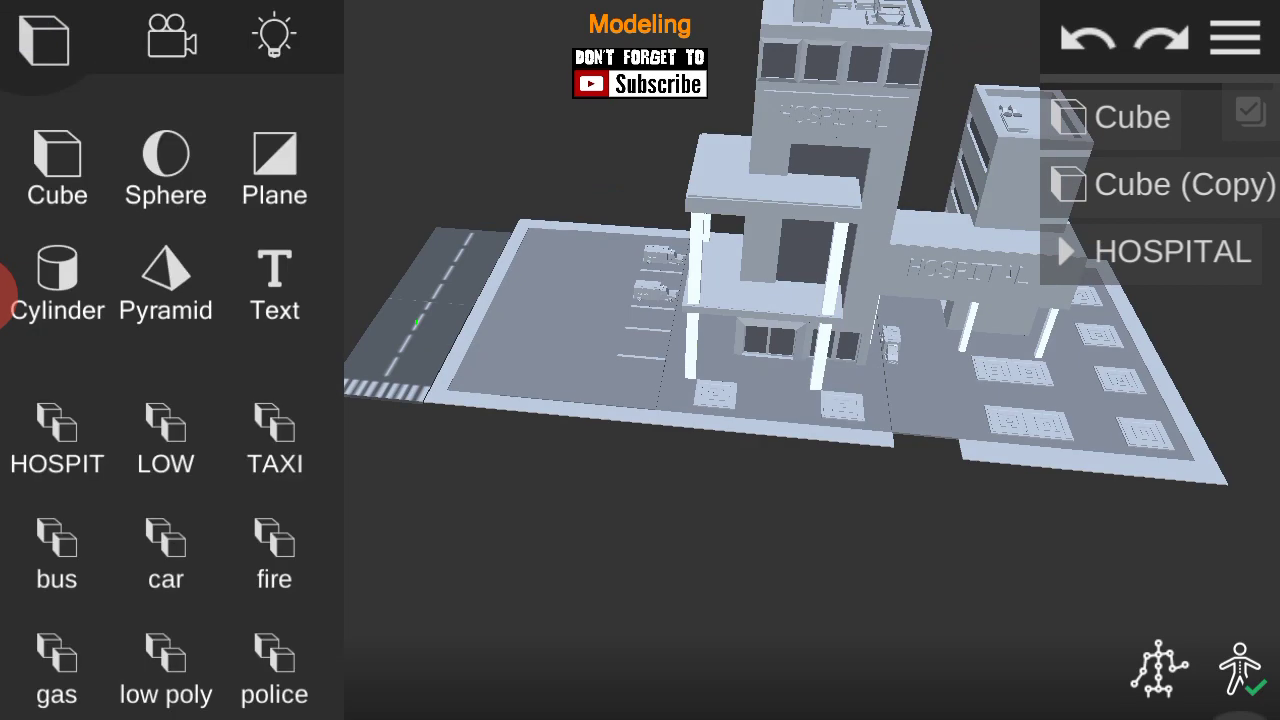
{"action": "left_click", "coordinate": [274, 550]}
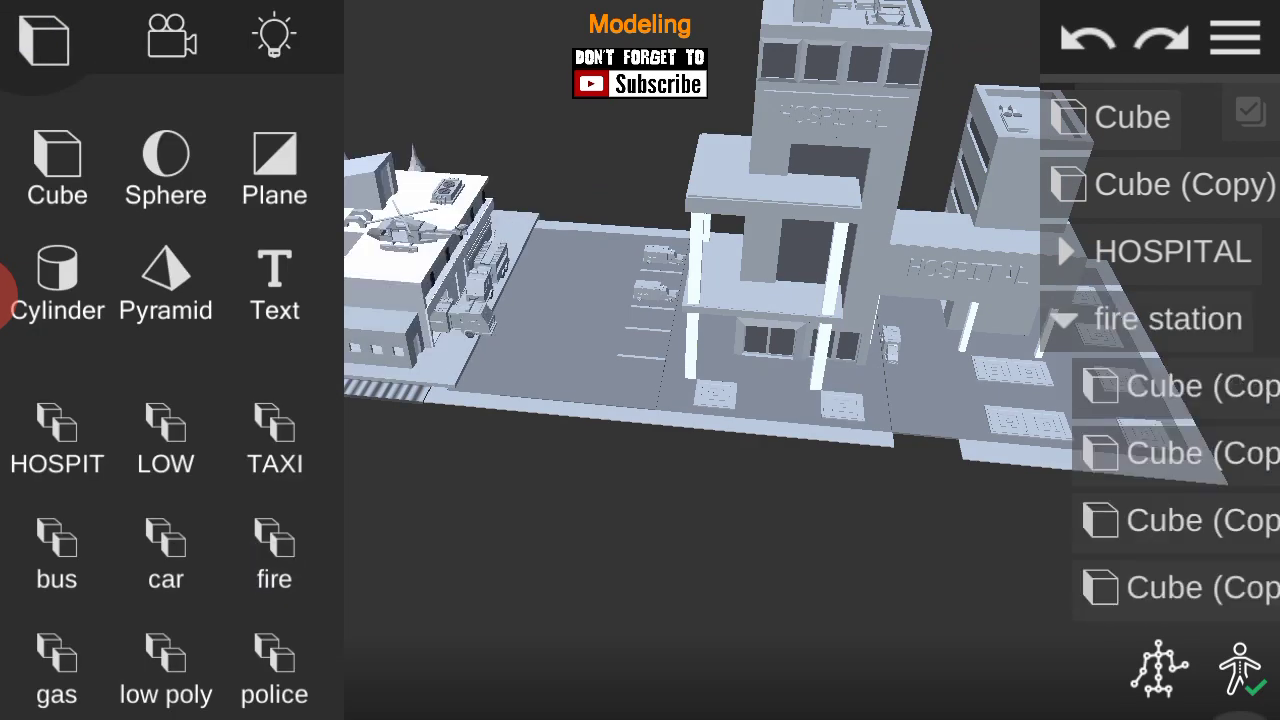
{"action": "left_click", "coordinate": [794, 514]}
{"action": "left_click", "coordinate": [1168, 318]}
{"action": "mouse_move", "coordinate": [560, 470]}
{"action": "left_mouse_down"}
{"action": "mouse_move", "coordinate": [397, 475]}
{"action": "mouse_move", "coordinate": [537, 531]}
{"action": "left_mouse_up"}
Position the fire station at 4.5, -0.5, -14.63 and orbit toward the hospital.
{"action": "mouse_move", "coordinate": [957, 377]}
{"action": "left_mouse_down"}
{"action": "mouse_move", "coordinate": [1077, 441]}
{"action": "mouse_move", "coordinate": [1130, 450]}
{"action": "left_mouse_up"}
{"action": "left_click_drag", "start_coordinate": [460, 310], "coordinate": [466, 313]}
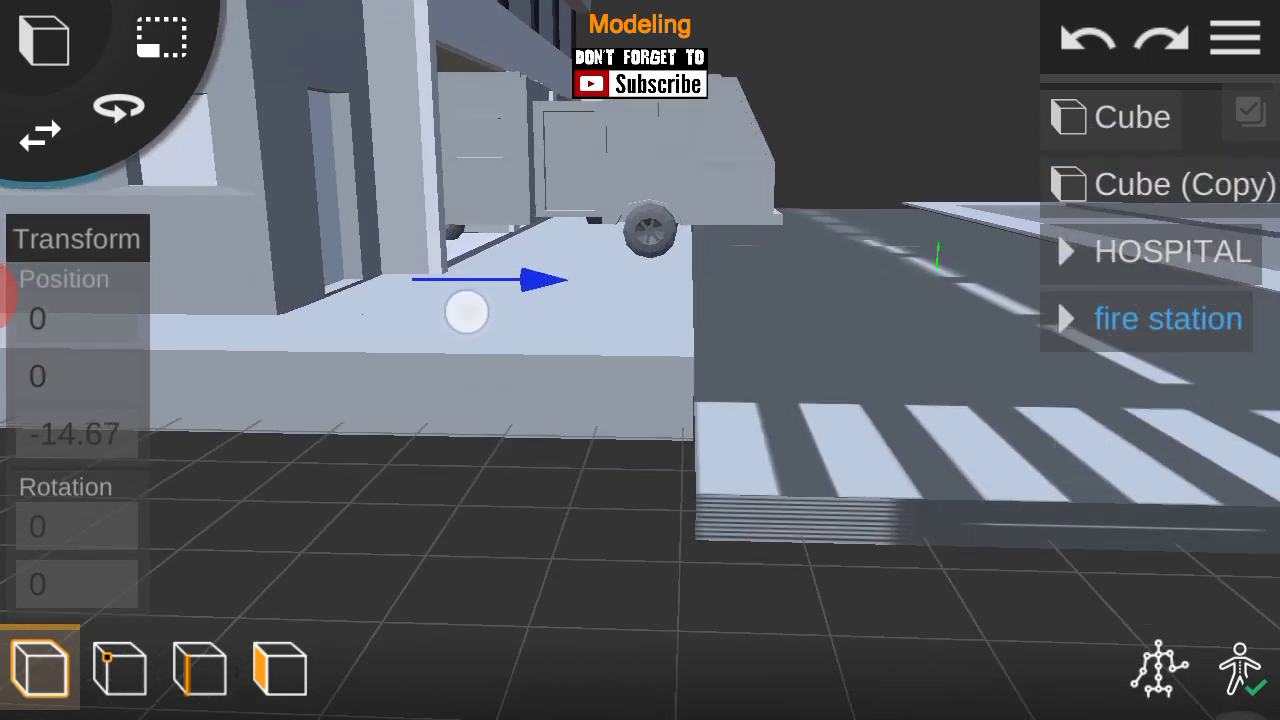
{"action": "left_click_drag", "start_coordinate": [320, 125], "coordinate": [273, 147]}
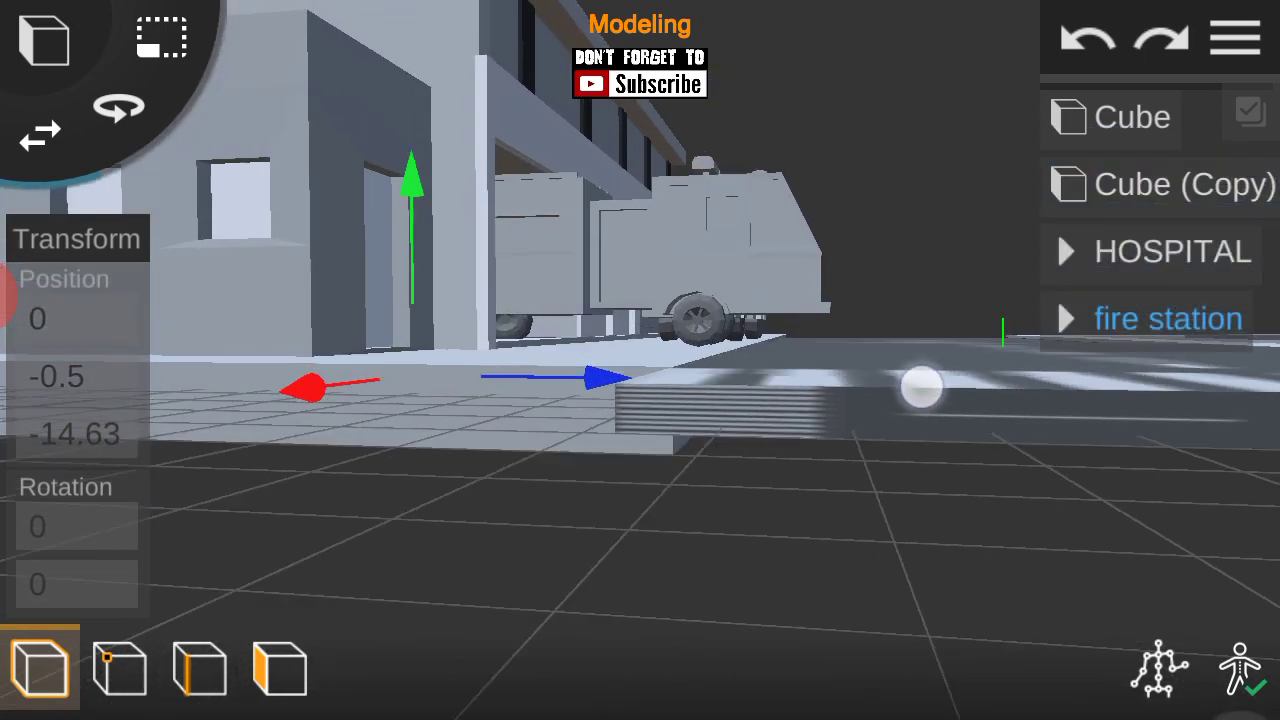
{"action": "left_click_drag", "start_coordinate": [920, 383], "coordinate": [806, 526]}
{"action": "mouse_move", "coordinate": [274, 343]}
{"action": "left_mouse_down"}
{"action": "mouse_move", "coordinate": [413, 449]}
{"action": "mouse_move", "coordinate": [375, 543]}
{"action": "left_mouse_up"}
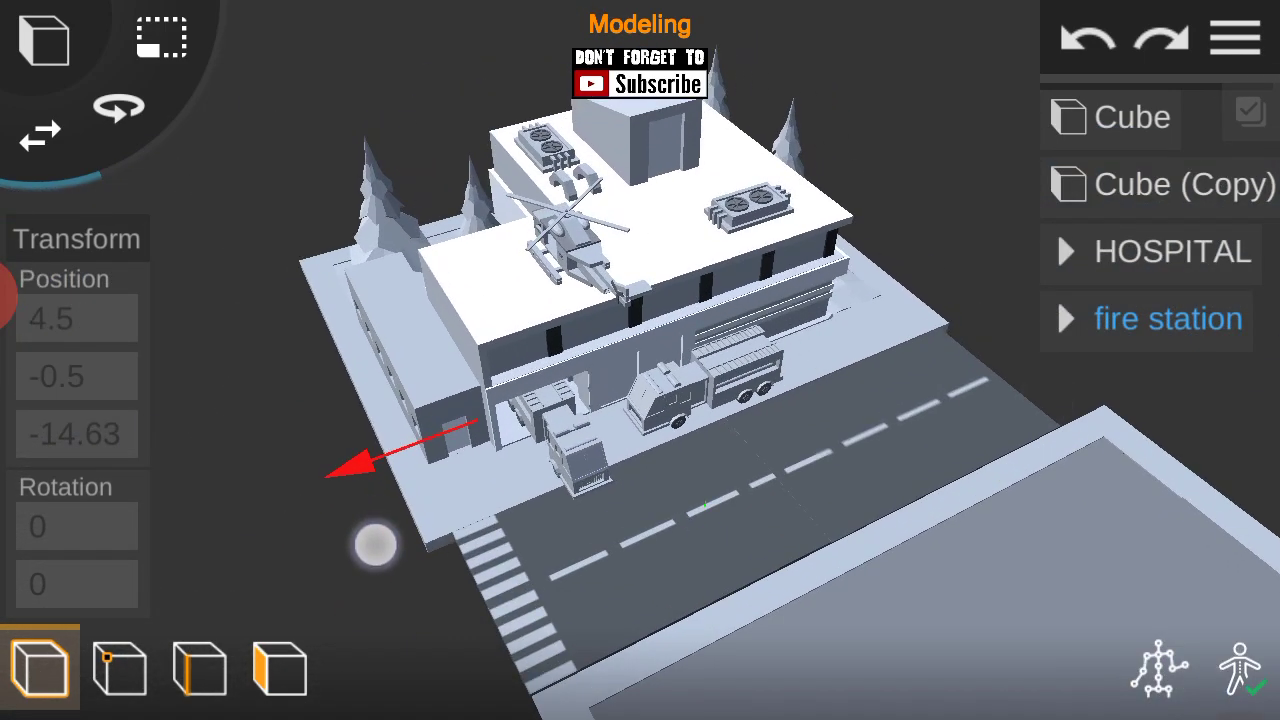
{"action": "left_click", "coordinate": [1236, 38]}
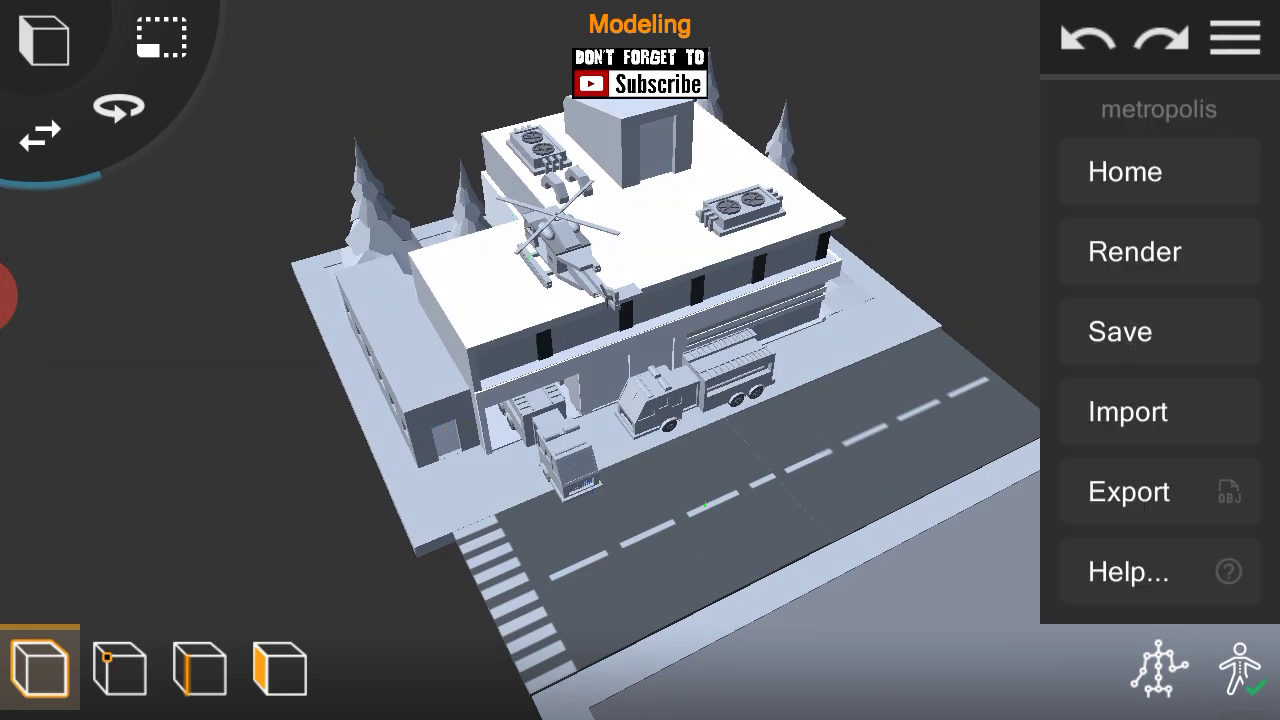
{"action": "left_click", "coordinate": [863, 449]}
{"action": "mouse_move", "coordinate": [863, 449]}
{"action": "left_mouse_down"}
{"action": "mouse_move", "coordinate": [963, 449]}
{"action": "mouse_move", "coordinate": [766, 537]}
{"action": "left_mouse_up"}
Duplicate the road piece Cube and slide the copy away along X.
{"action": "left_click", "coordinate": [44, 40]}
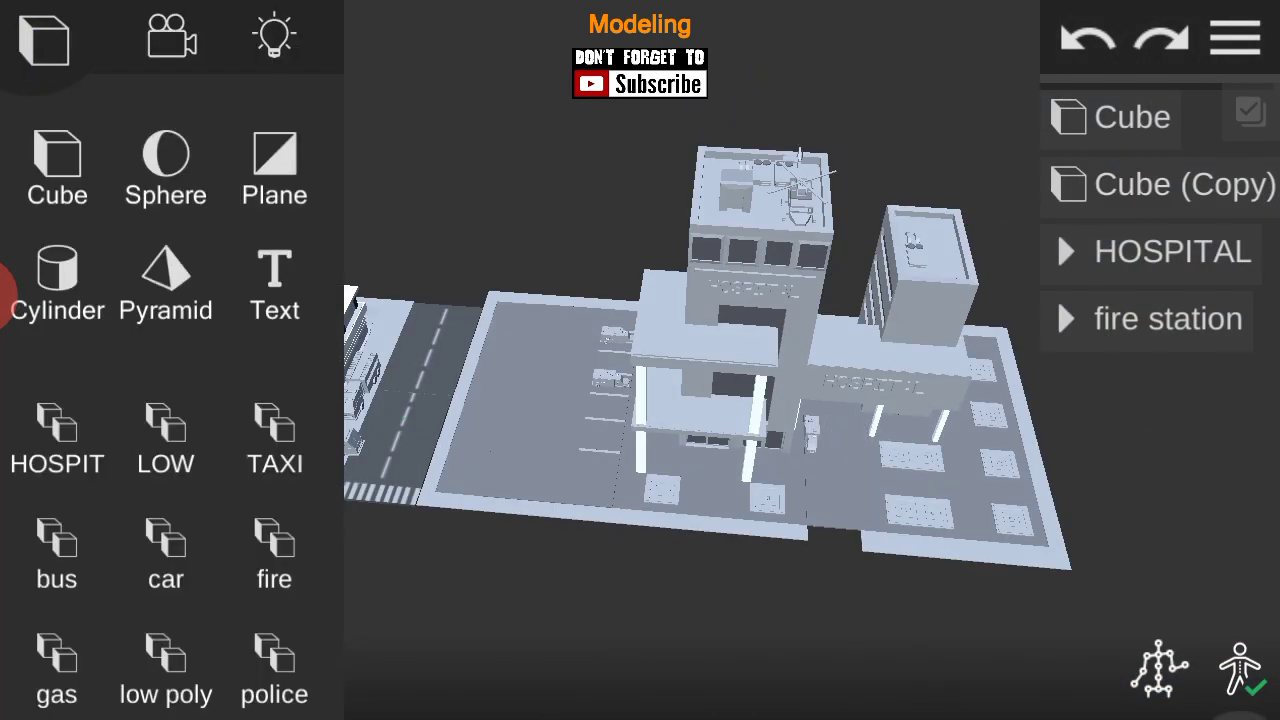
{"action": "left_click", "coordinate": [1132, 117]}
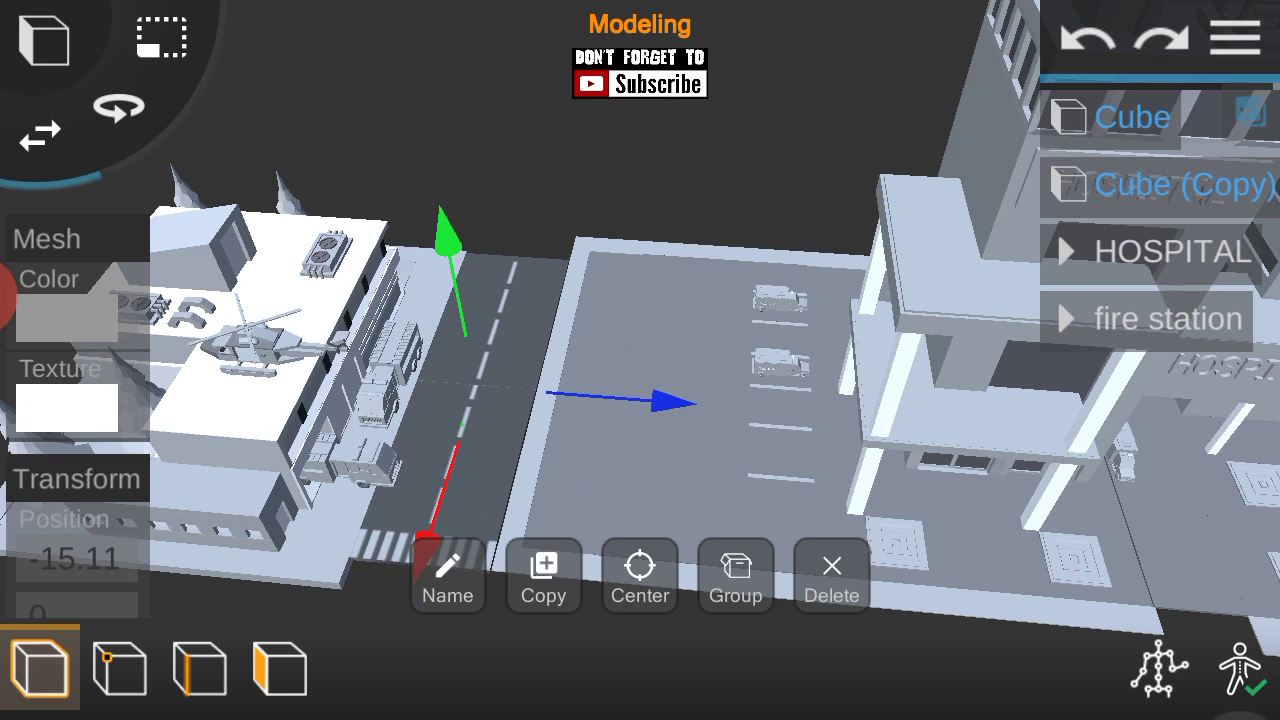
{"action": "left_click", "coordinate": [834, 131]}
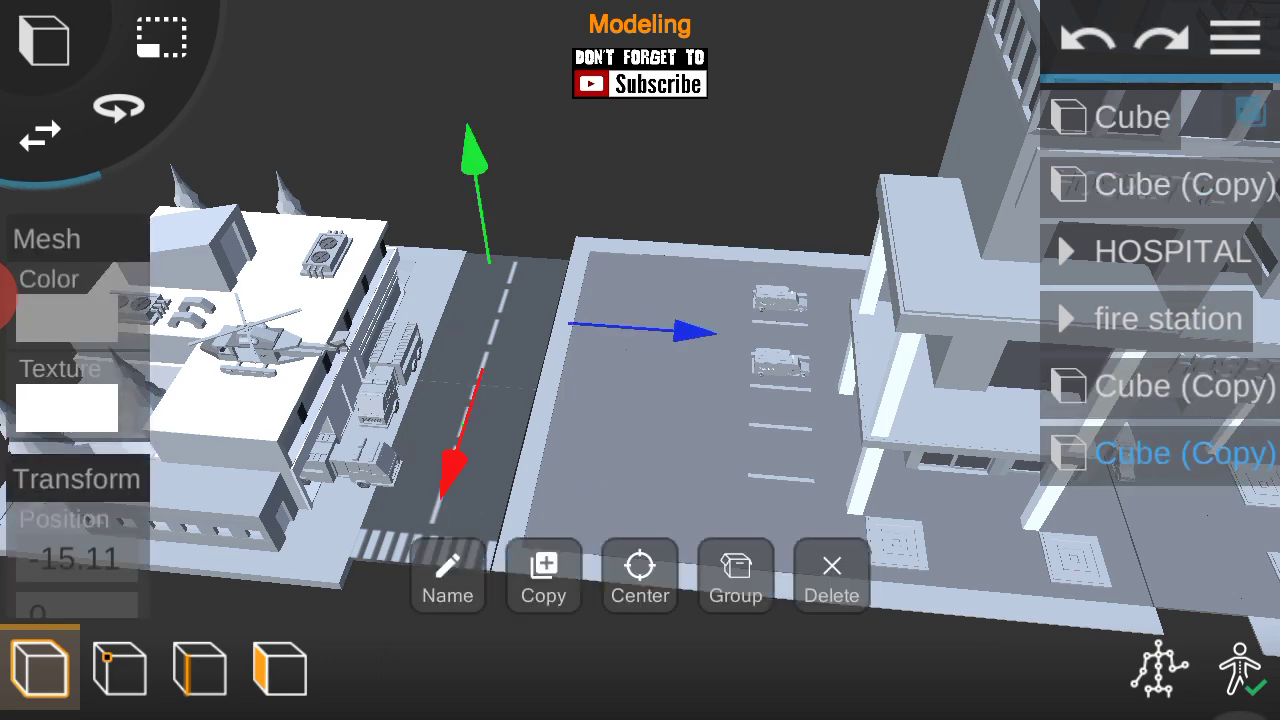
{"action": "left_click_drag", "start_coordinate": [305, 263], "coordinate": [977, 402]}
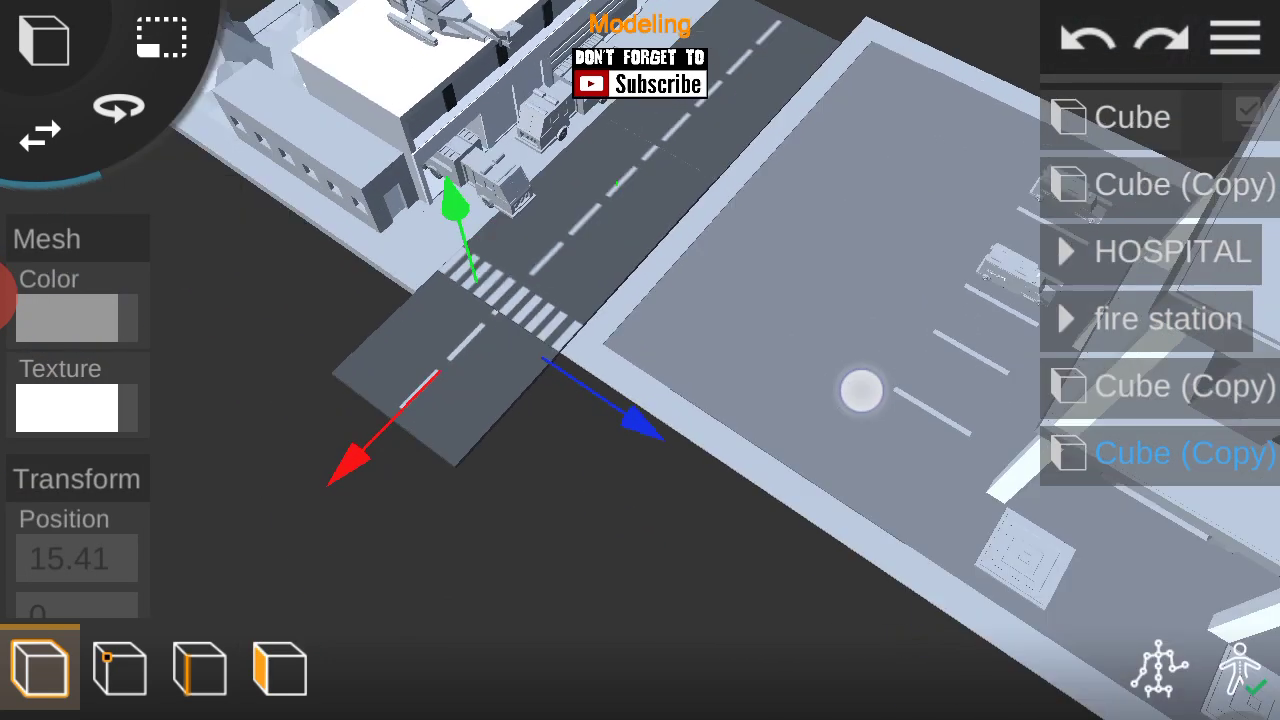
{"action": "left_click_drag", "start_coordinate": [367, 580], "coordinate": [207, 531]}
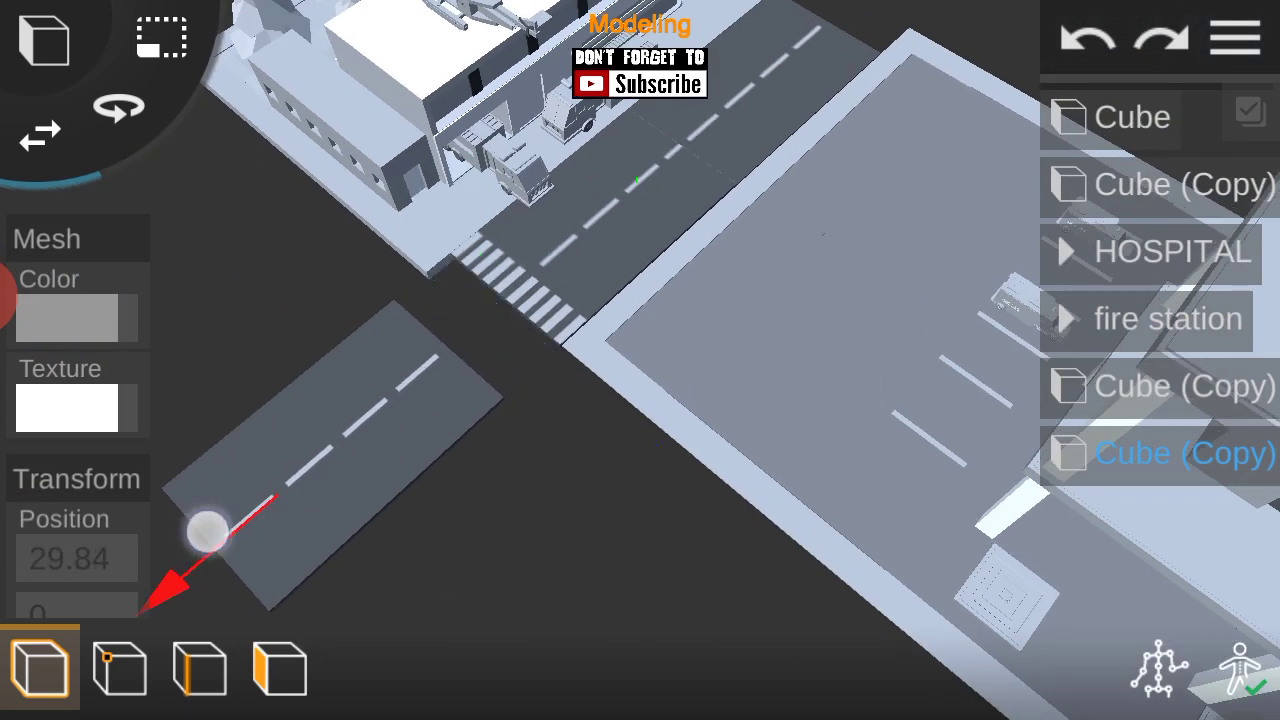
Nudge the fire station along the X axis.
{"action": "left_click", "coordinate": [1168, 318]}
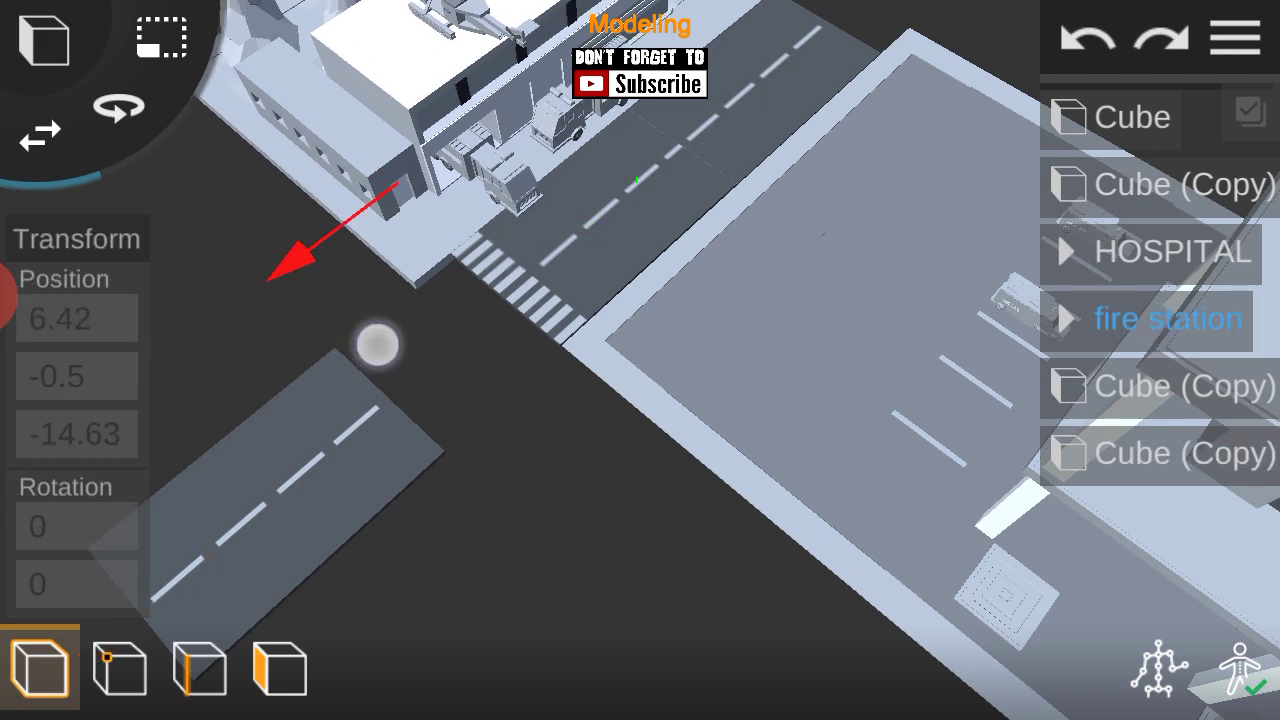
{"action": "left_click_drag", "start_coordinate": [377, 345], "coordinate": [469, 393]}
{"action": "left_click", "coordinate": [1237, 42]}
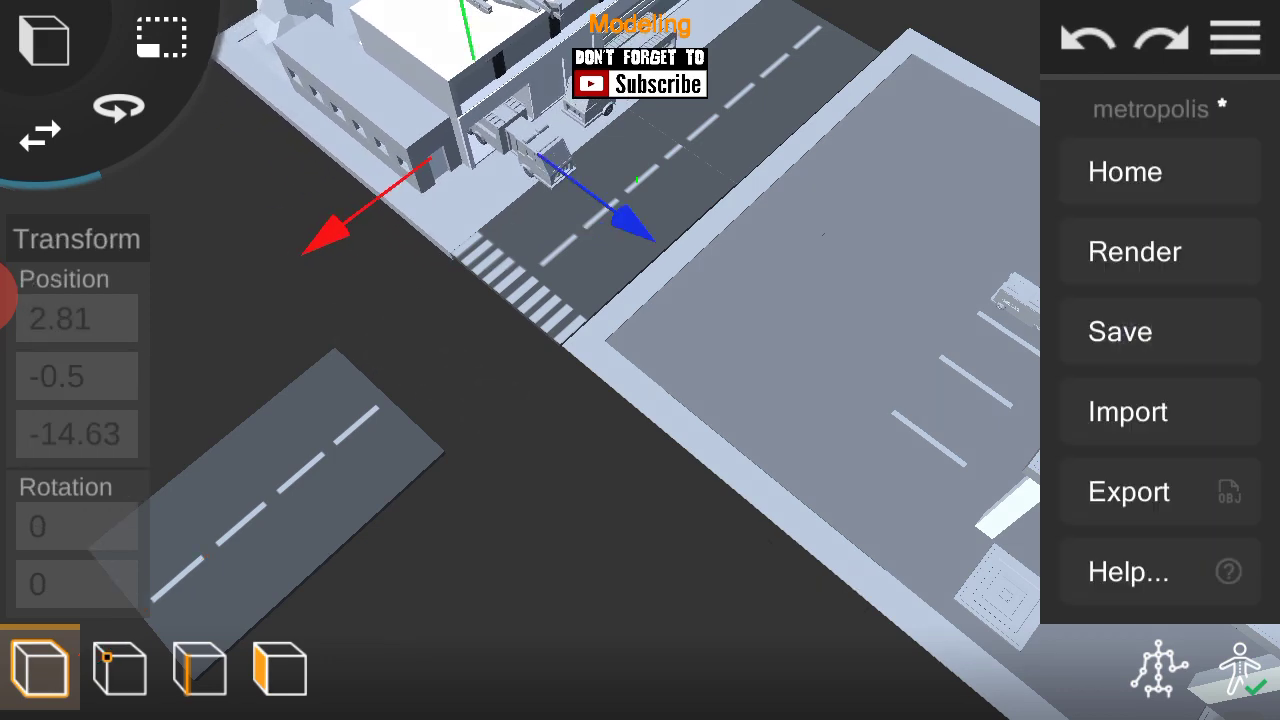
{"action": "left_click", "coordinate": [541, 522]}
Turn the road copy to 90 degrees and line it up at the intersection.
{"action": "left_click", "coordinate": [120, 108]}
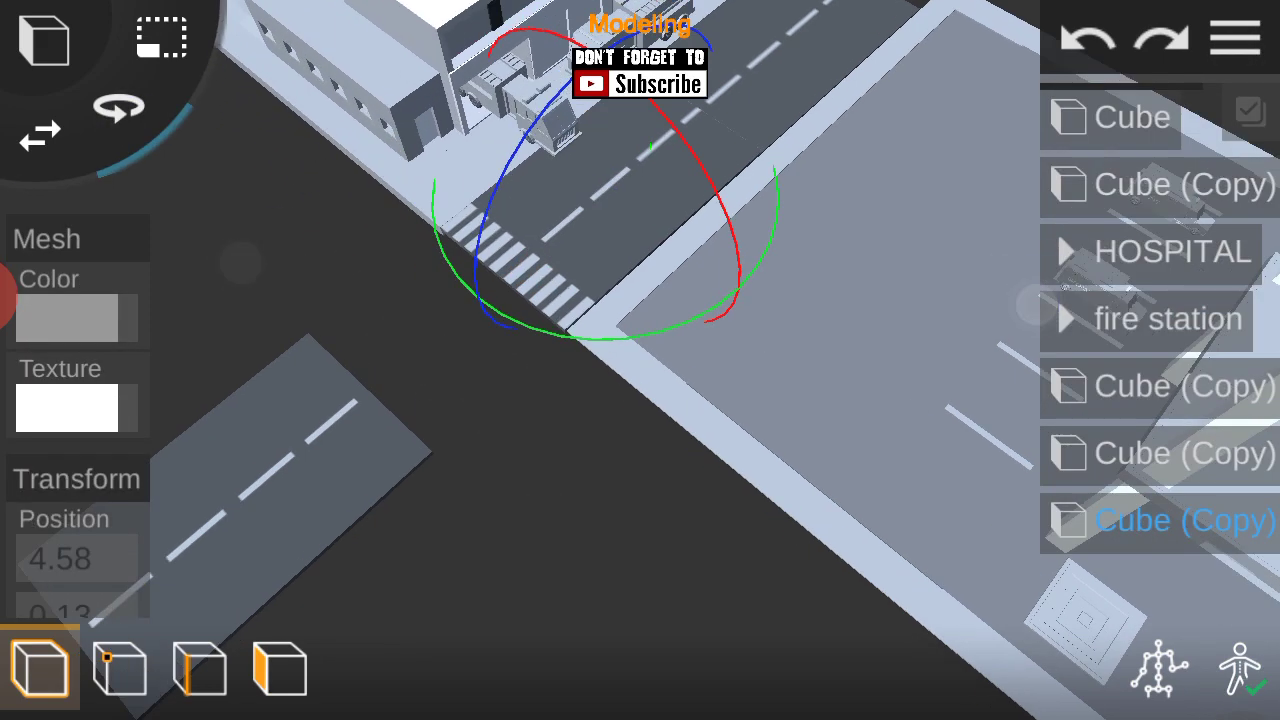
{"action": "left_click_drag", "start_coordinate": [400, 300], "coordinate": [493, 296]}
{"action": "left_click_drag", "start_coordinate": [60, 450], "coordinate": [60, 290]}
{"action": "left_click", "coordinate": [77, 409]}
{"action": "left_click", "coordinate": [995, 597]}
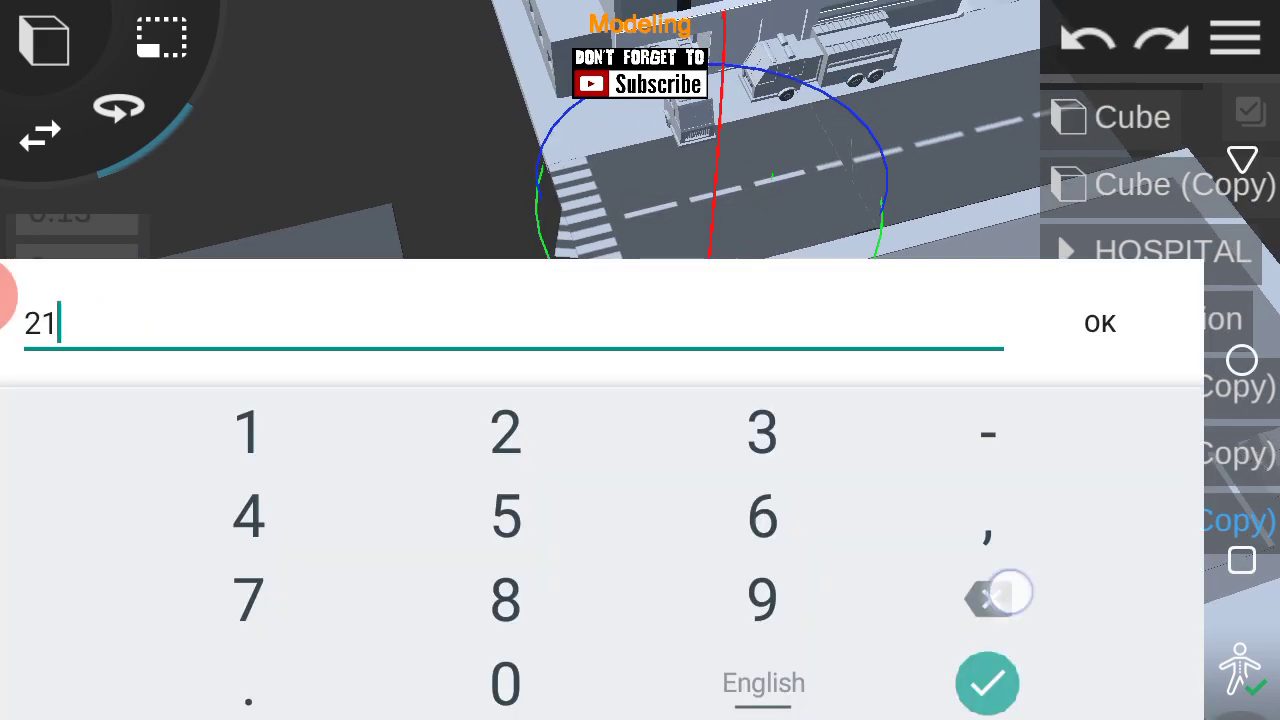
{"action": "left_click", "coordinate": [1099, 320]}
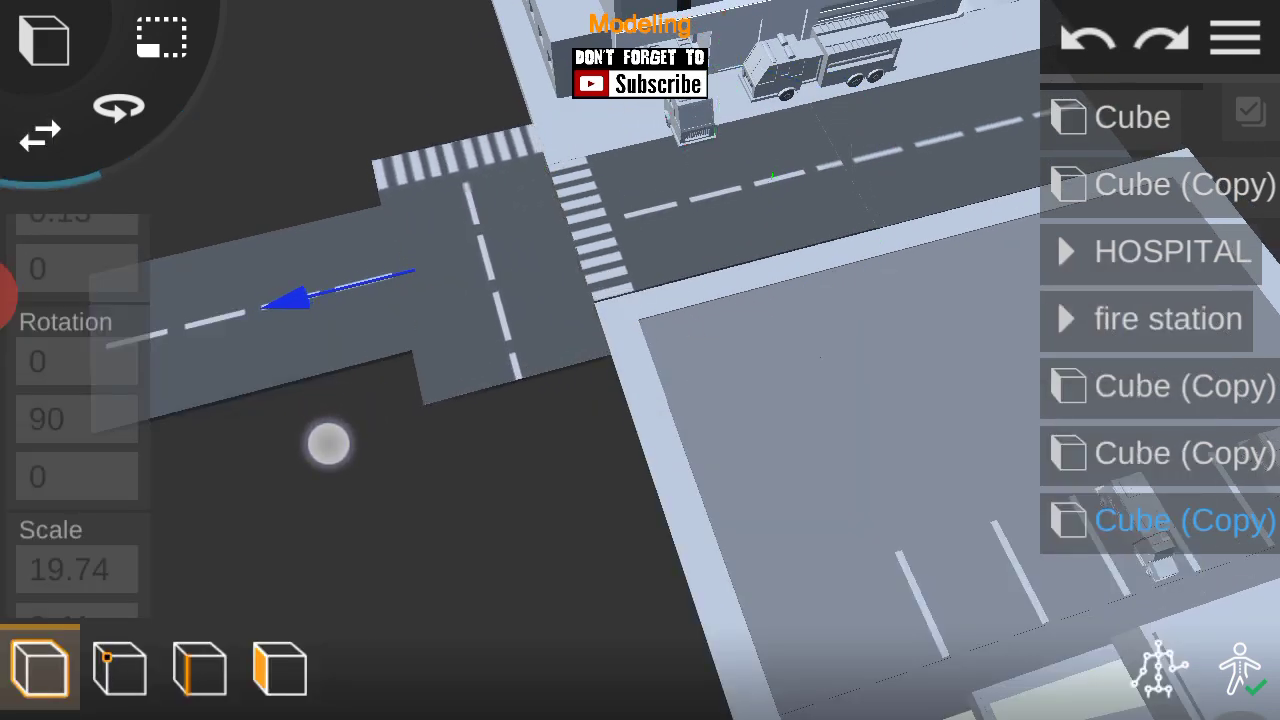
{"action": "left_click_drag", "start_coordinate": [329, 444], "coordinate": [1003, 417]}
{"action": "left_click_drag", "start_coordinate": [323, 594], "coordinate": [354, 491]}
{"action": "mouse_move", "coordinate": [654, 634]}
{"action": "left_mouse_down"}
{"action": "mouse_move", "coordinate": [593, 588]}
{"action": "mouse_move", "coordinate": [739, 487]}
{"action": "left_mouse_up"}
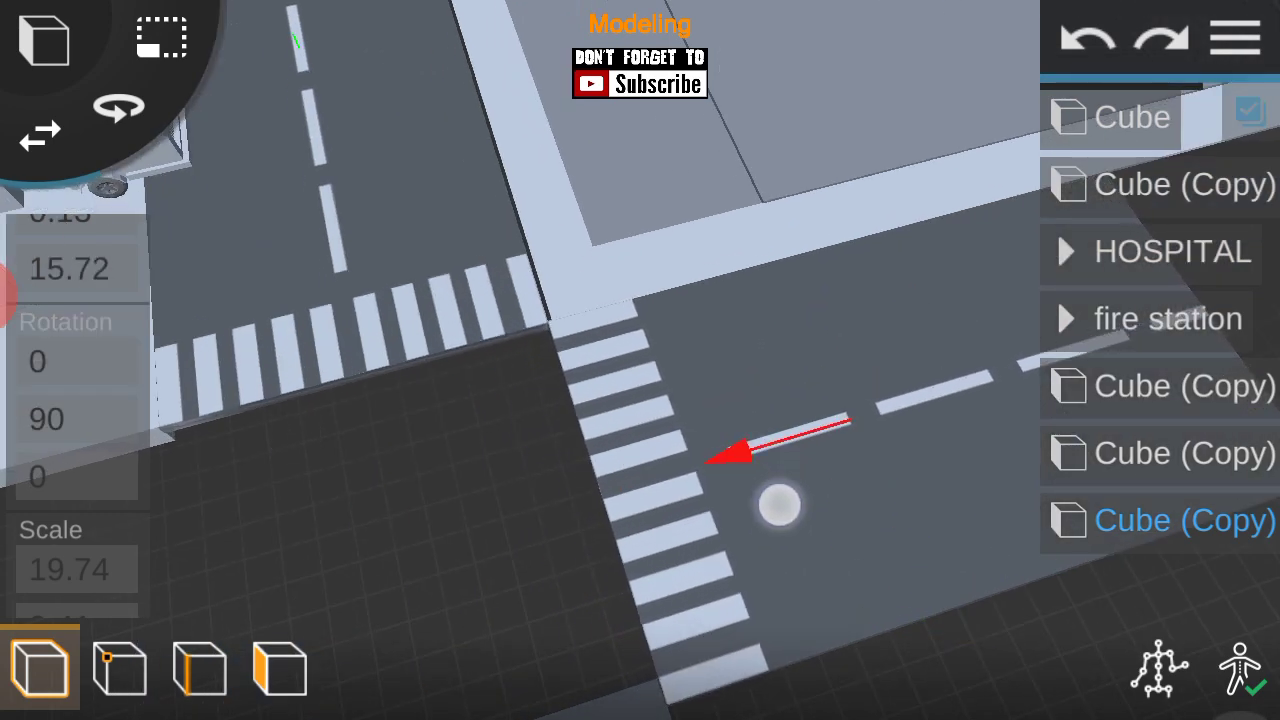
Copy the road again, rotate it to 270 degrees and place it at depth -15.67.
{"action": "scroll", "coordinate": [567, 480], "scroll_direction": "down", "scroll_amount": 3}
{"action": "left_click", "coordinate": [1154, 540]}
{"action": "left_click", "coordinate": [529, 580]}
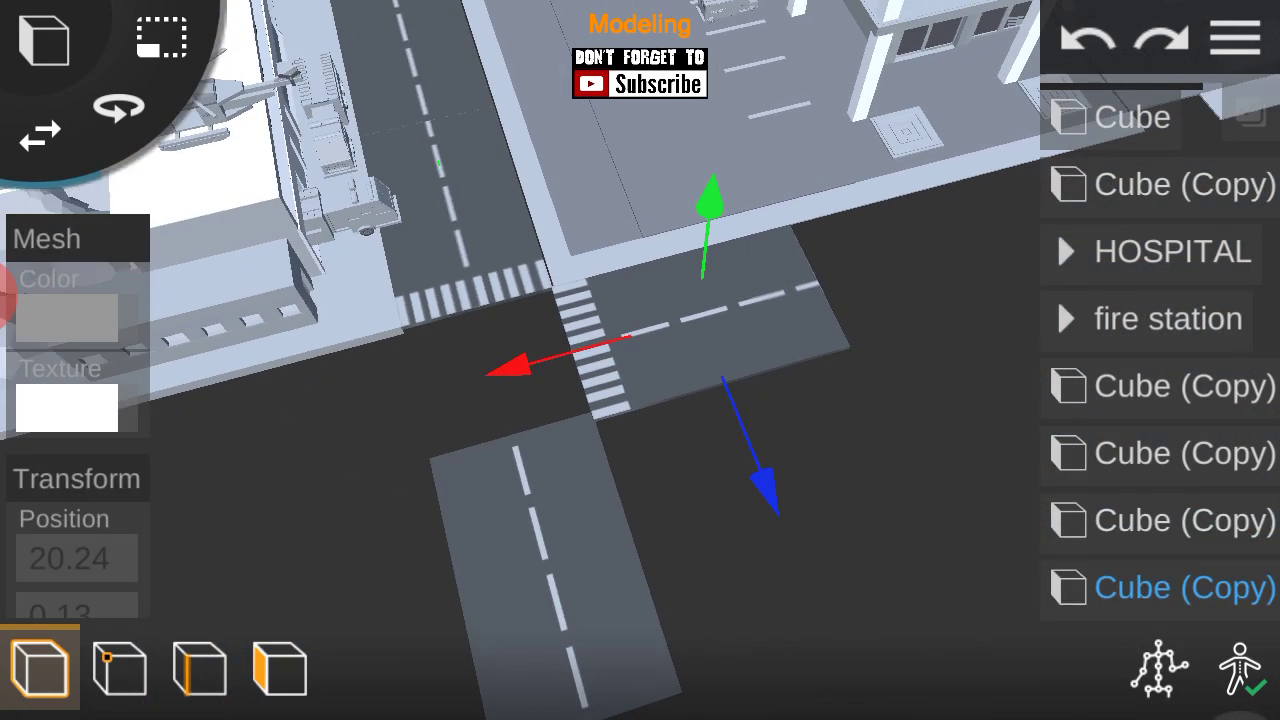
{"action": "left_click_drag", "start_coordinate": [640, 460], "coordinate": [550, 380]}
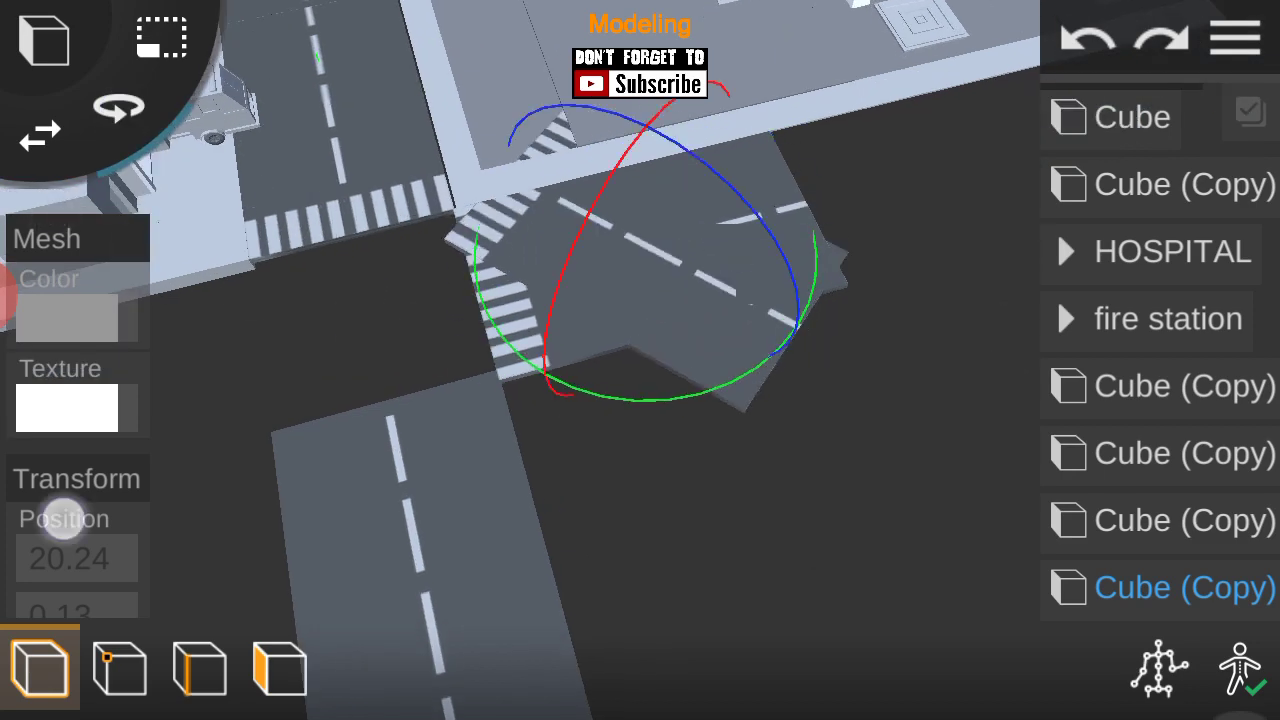
{"action": "left_click", "coordinate": [78, 478]}
{"action": "type", "text": "24"}
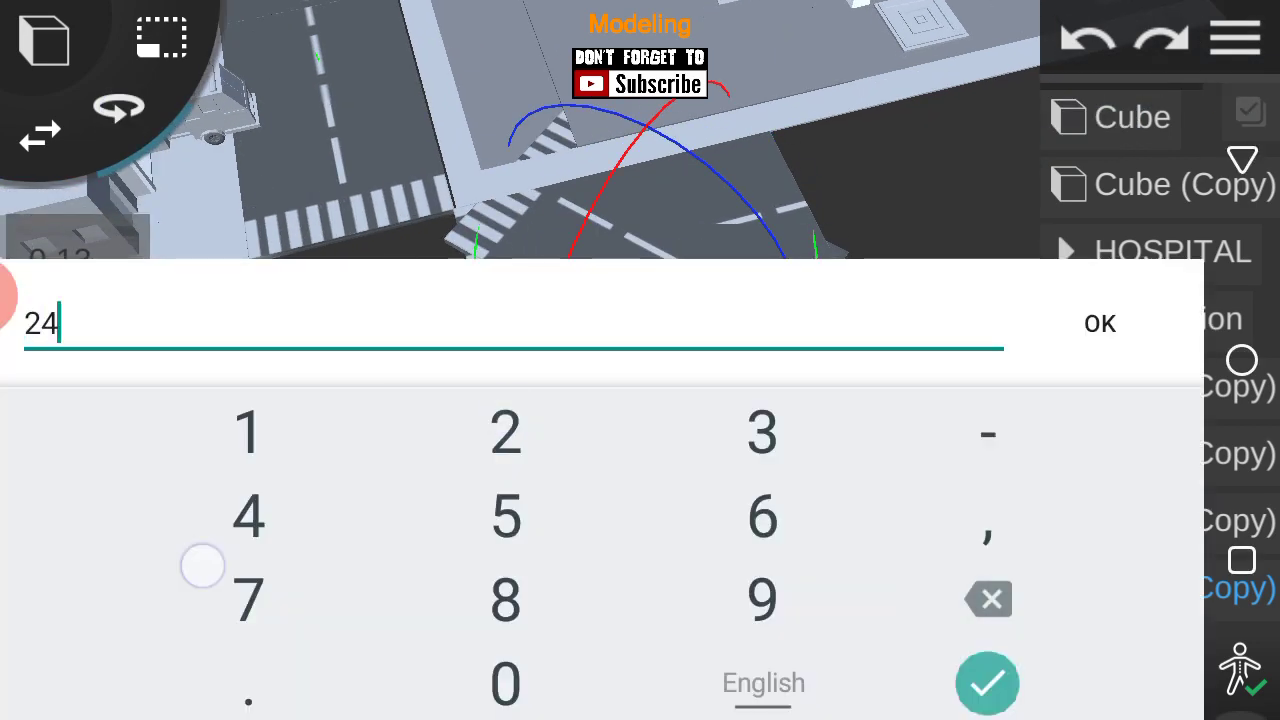
{"action": "left_click", "coordinate": [505, 683]}
{"action": "left_click", "coordinate": [987, 683]}
{"action": "left_click", "coordinate": [78, 468]}
{"action": "left_click", "coordinate": [986, 597]}
{"action": "left_click", "coordinate": [986, 597]}
{"action": "left_click", "coordinate": [249, 597]}
{"action": "left_click", "coordinate": [506, 686]}
{"action": "left_click", "coordinate": [987, 683]}
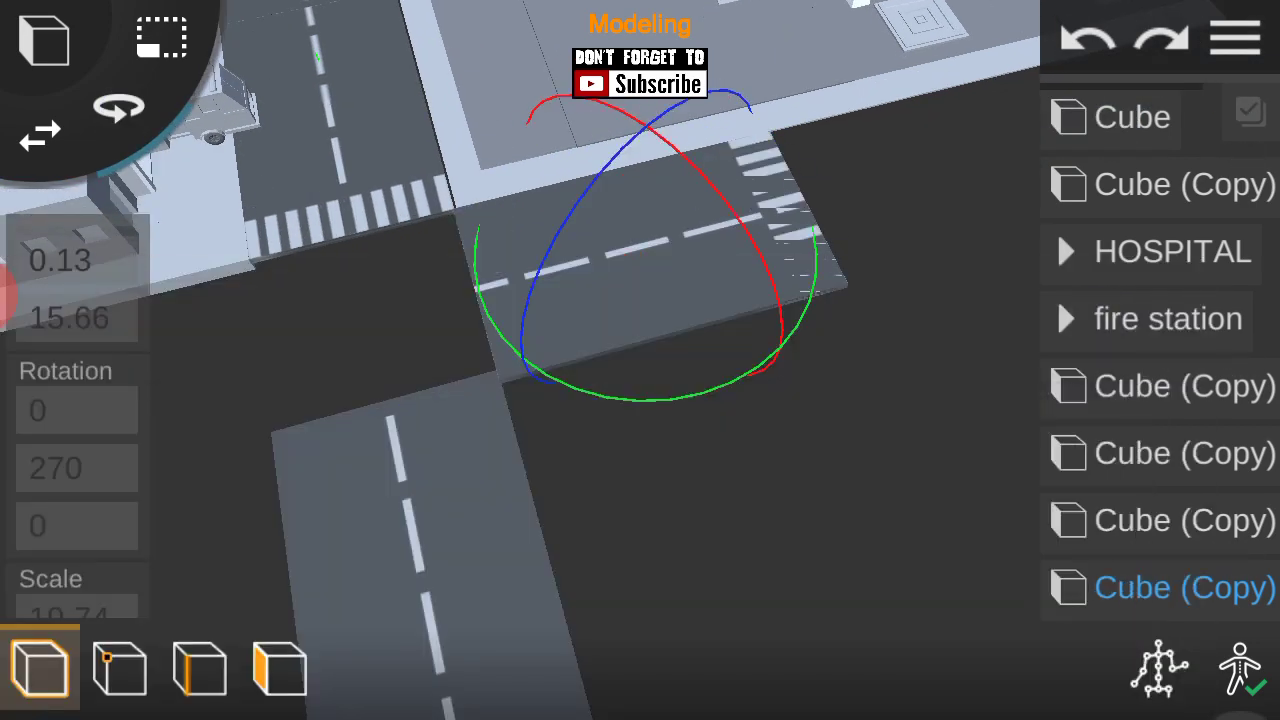
{"action": "mouse_move", "coordinate": [688, 349]}
{"action": "left_mouse_down"}
{"action": "mouse_move", "coordinate": [657, 477]}
{"action": "mouse_move", "coordinate": [474, 512]}
{"action": "left_mouse_up"}
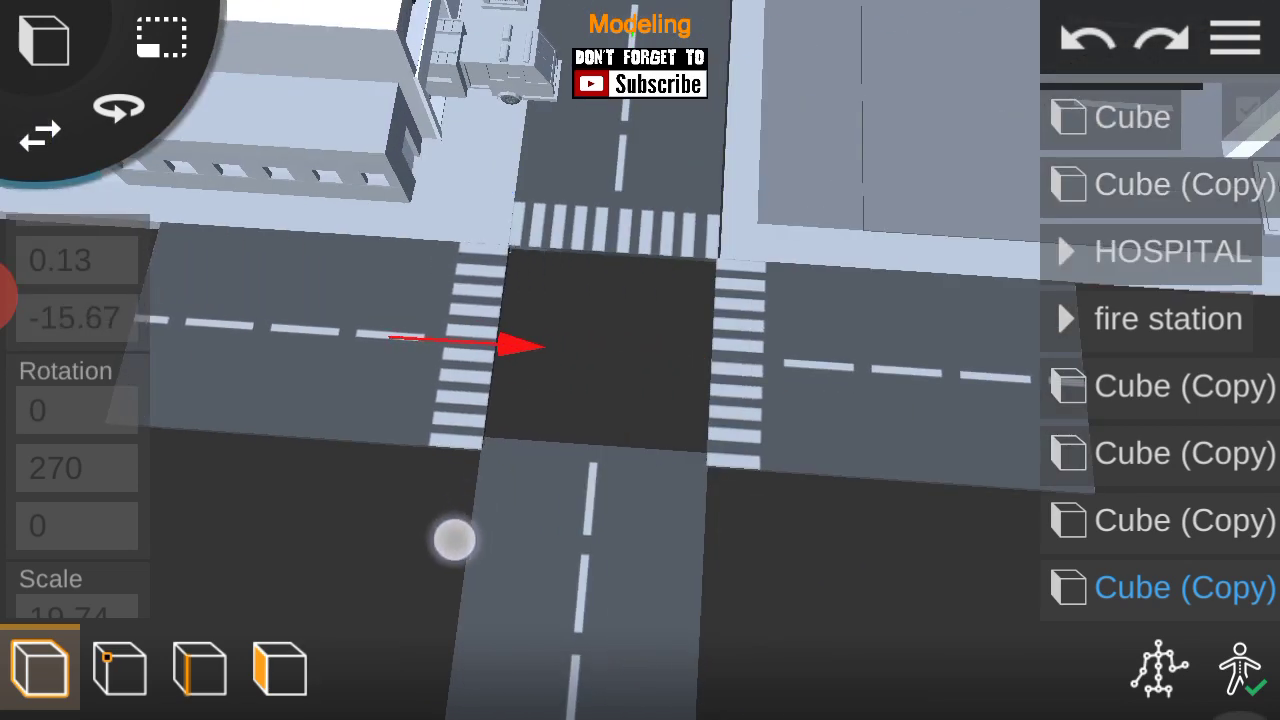
{"action": "scroll", "coordinate": [614, 488], "scroll_direction": "up", "scroll_amount": 3}
Turn a road copy to -180 degrees and slide it along X against the crossing.
{"action": "left_click", "coordinate": [1240, 30]}
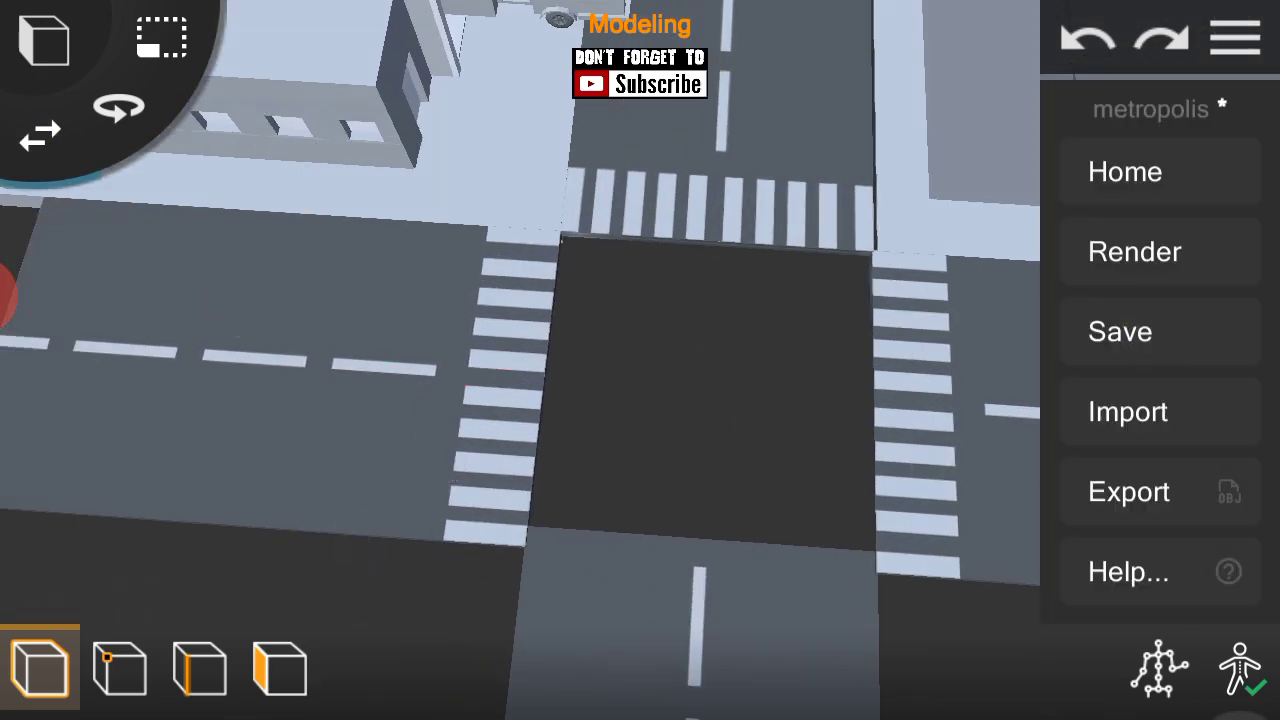
{"action": "left_click", "coordinate": [846, 405]}
{"action": "left_click", "coordinate": [1185, 452]}
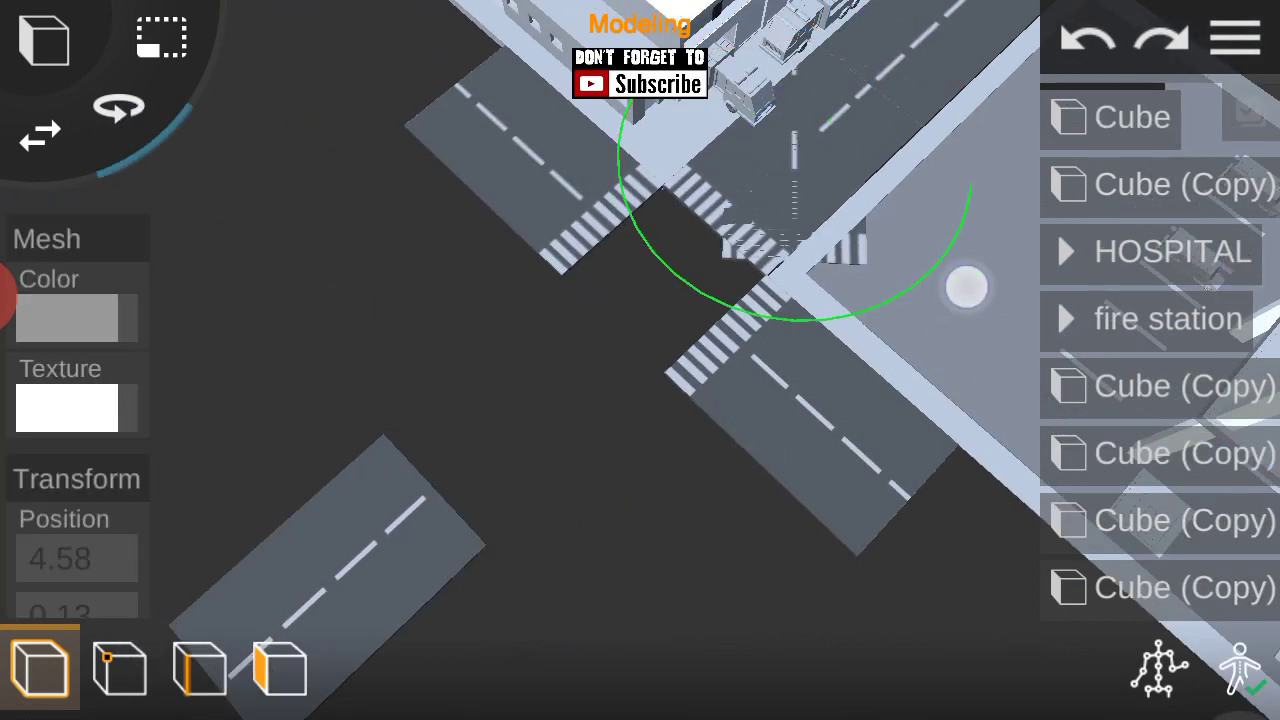
{"action": "left_click_drag", "start_coordinate": [77, 560], "coordinate": [77, 490]}
{"action": "left_click", "coordinate": [70, 517]}
{"action": "type", "text": "-90"}
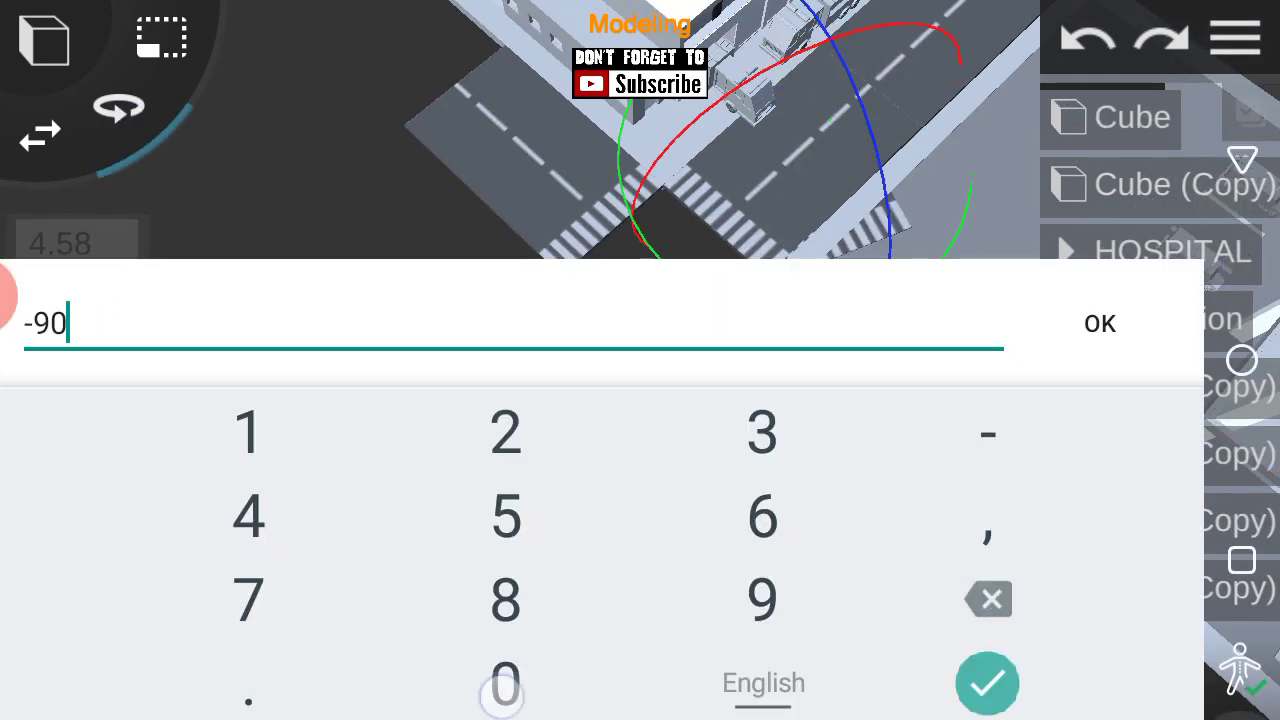
{"action": "left_click", "coordinate": [987, 683]}
{"action": "left_click", "coordinate": [82, 472]}
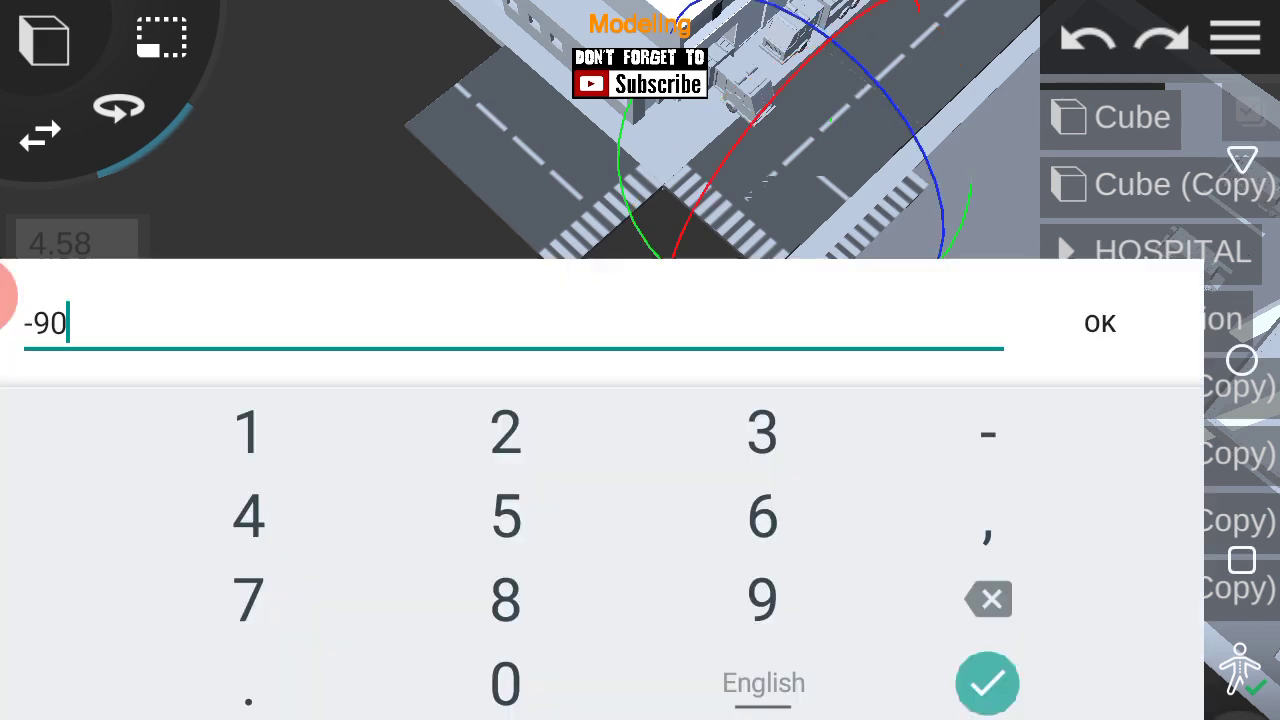
{"action": "type", "text": "-180"}
{"action": "left_click", "coordinate": [987, 683]}
{"action": "left_click_drag", "start_coordinate": [860, 425], "coordinate": [968, 425]}
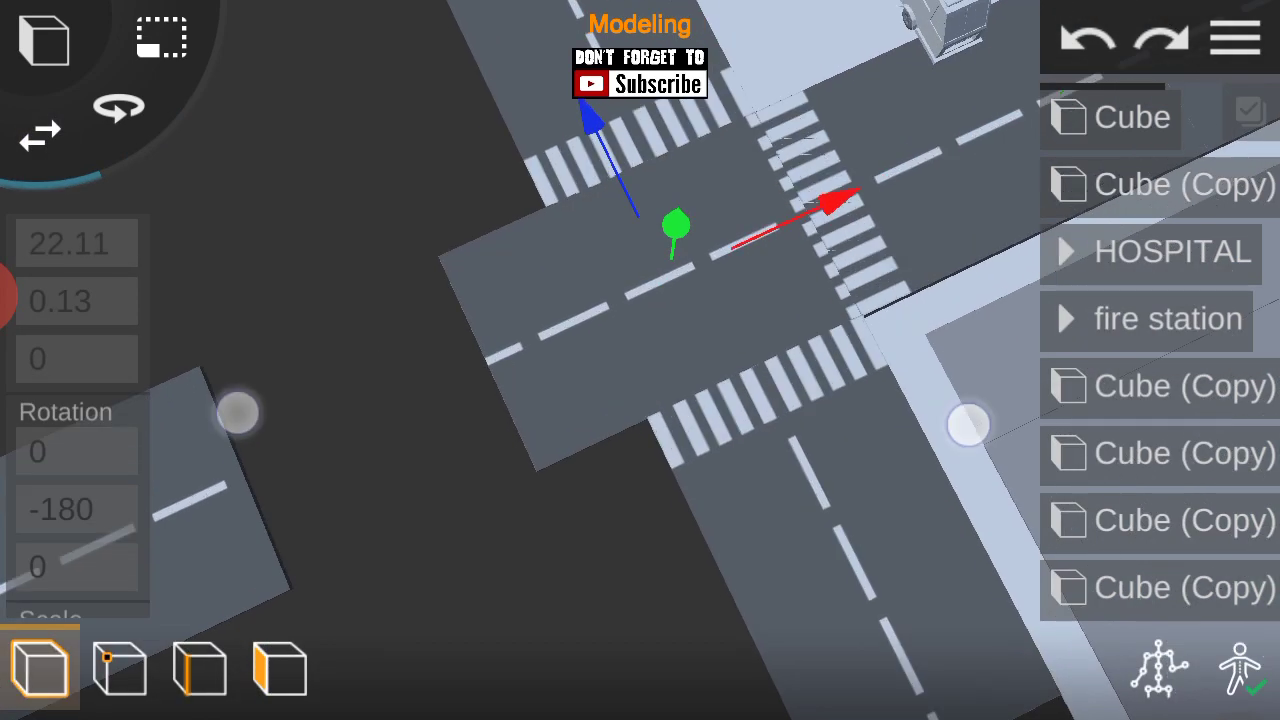
{"action": "left_click_drag", "start_coordinate": [863, 401], "coordinate": [734, 380]}
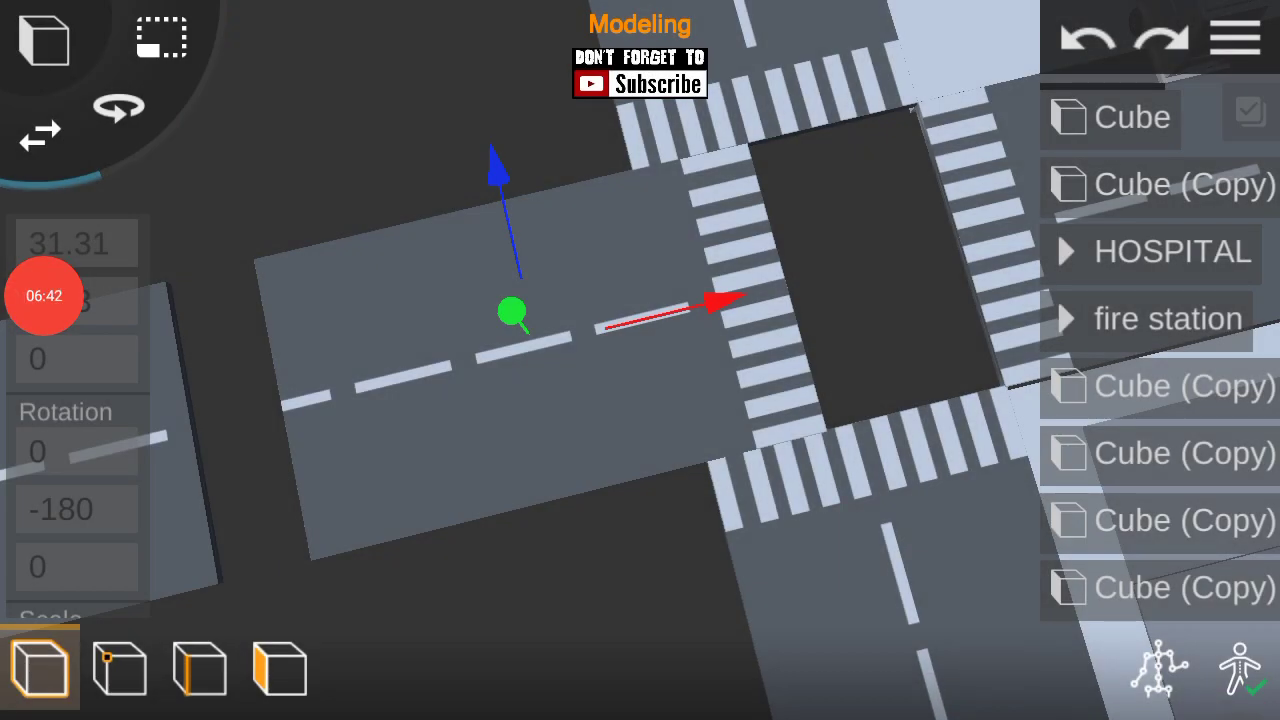
{"action": "left_click_drag", "start_coordinate": [684, 420], "coordinate": [586, 443]}
Slide another road piece along X to meet the junction's crosswalks.
{"action": "left_click", "coordinate": [583, 464]}
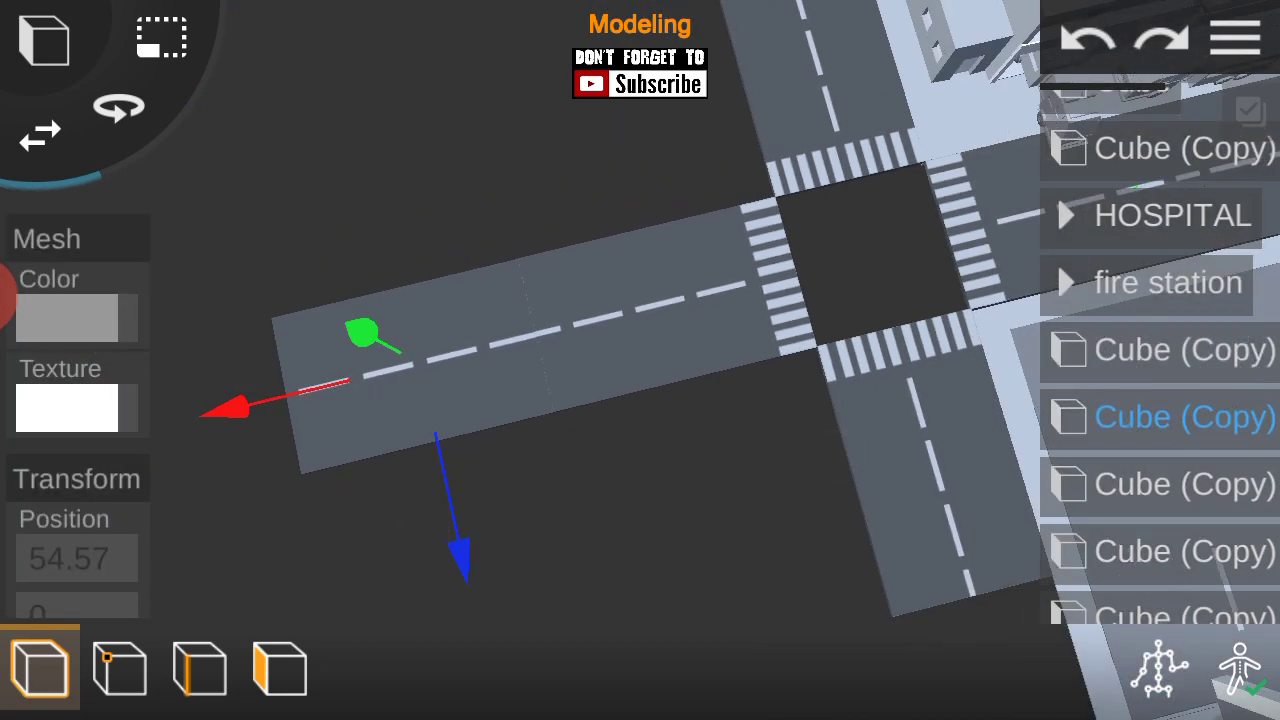
{"action": "left_click_drag", "start_coordinate": [273, 460], "coordinate": [983, 343]}
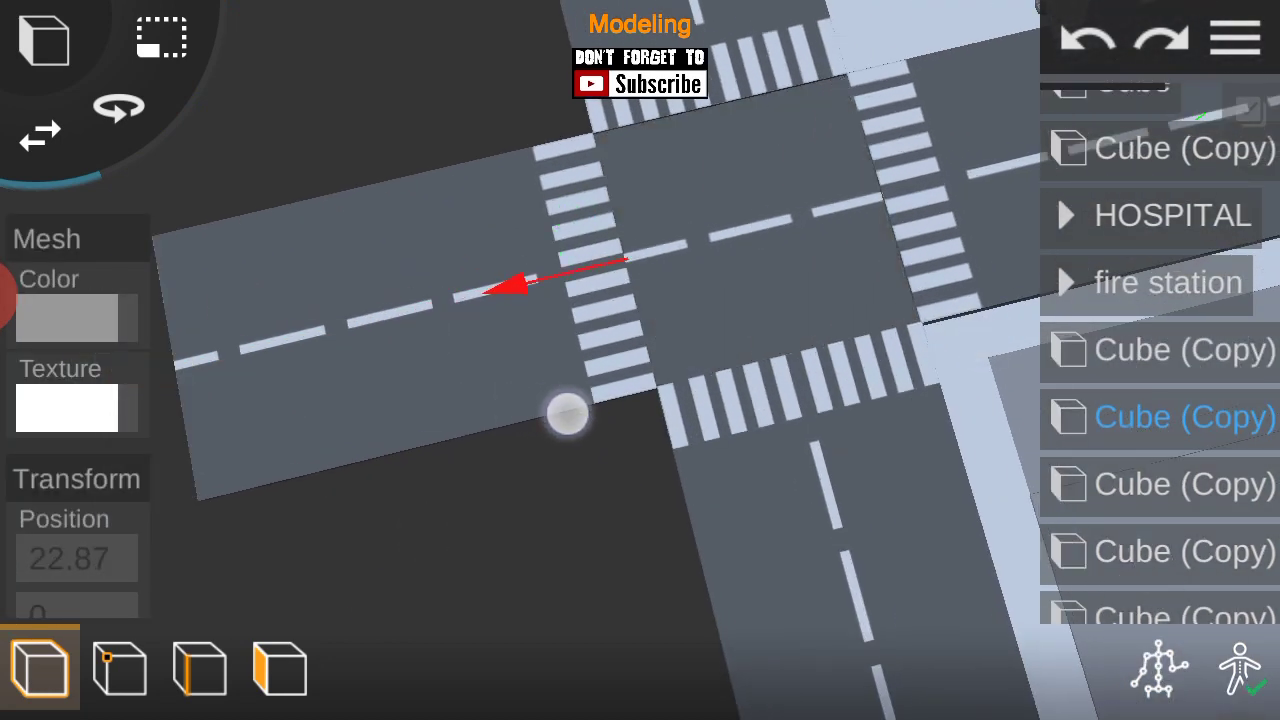
{"action": "mouse_move", "coordinate": [990, 470]}
{"action": "left_mouse_down"}
{"action": "mouse_move", "coordinate": [934, 506]}
{"action": "mouse_move", "coordinate": [954, 346]}
{"action": "left_mouse_up"}
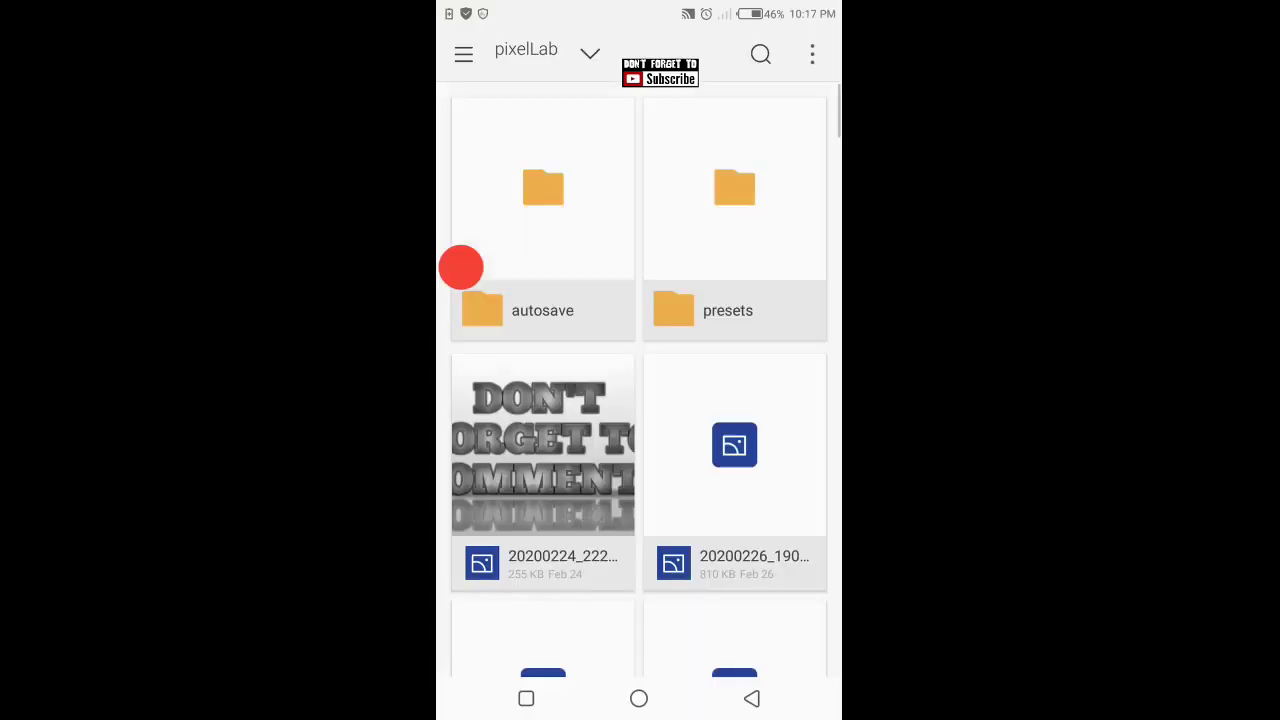
{"action": "scroll", "coordinate": [458, 266], "scroll_direction": "down", "scroll_amount": 5}
{"action": "scroll", "coordinate": [446, 268], "scroll_direction": "down", "scroll_amount": 5}
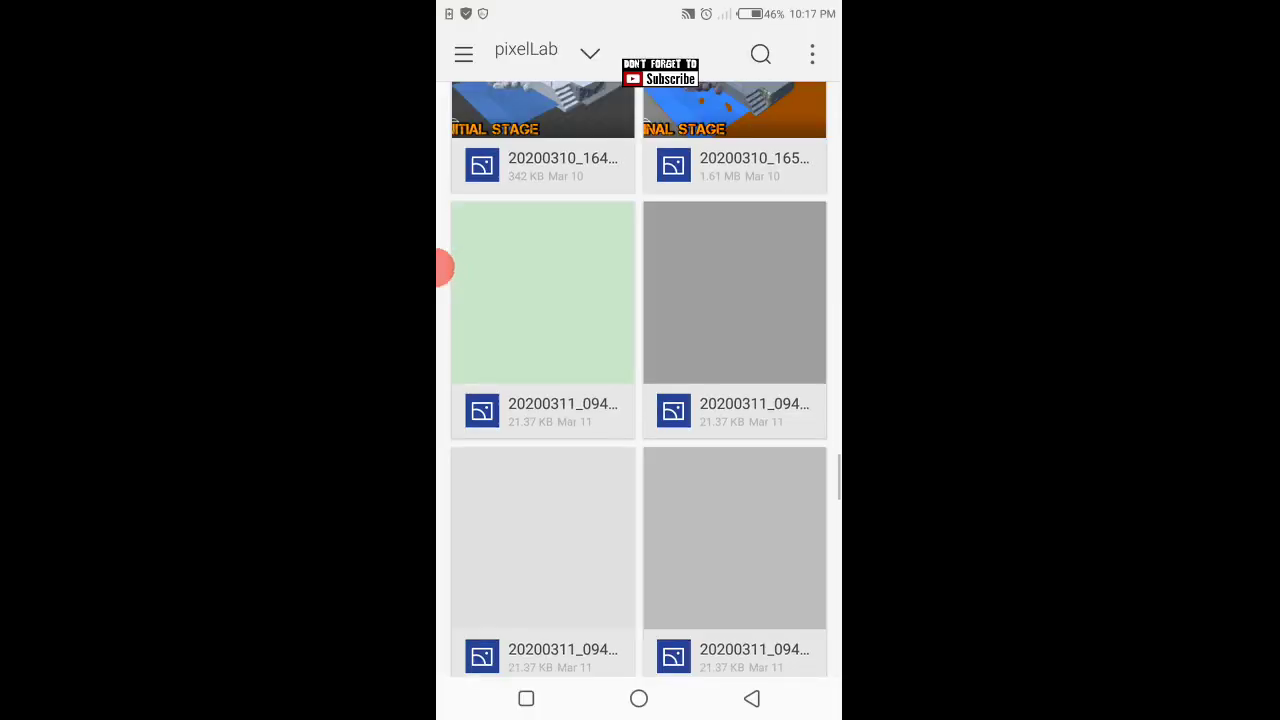
{"action": "scroll", "coordinate": [440, 268], "scroll_direction": "down", "scroll_amount": 5}
{"action": "scroll", "coordinate": [640, 380], "scroll_direction": "down", "scroll_amount": 5}
{"action": "scroll", "coordinate": [640, 380], "scroll_direction": "down", "scroll_amount": 3}
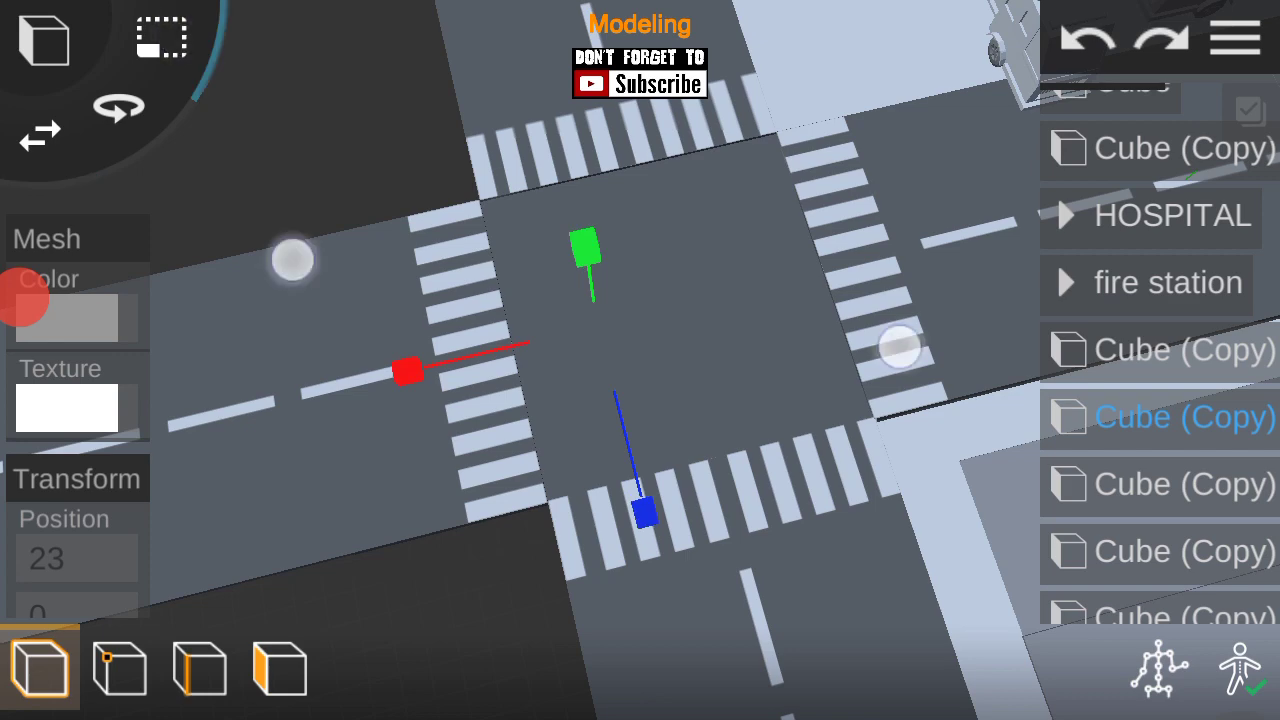
Inspect the intersection's road piece at street level, briefly trying face editing.
{"action": "left_click_drag", "start_coordinate": [292, 260], "coordinate": [449, 410]}
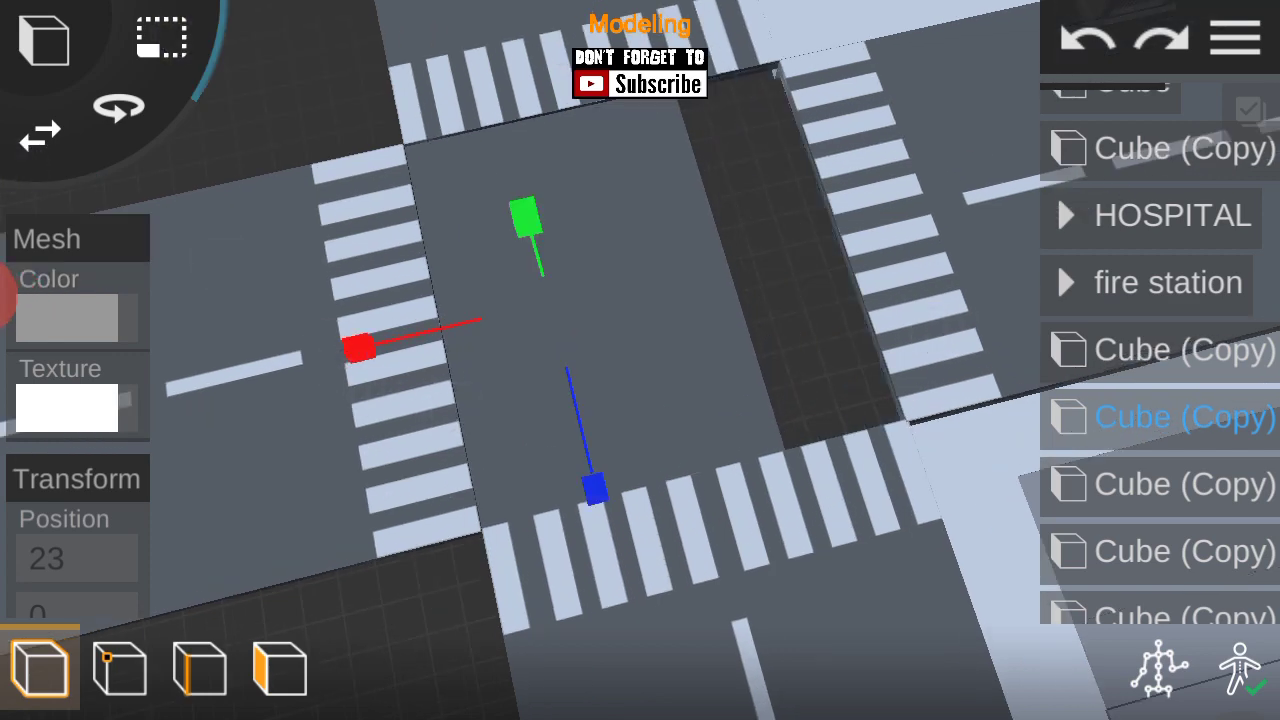
{"action": "mouse_move", "coordinate": [514, 451]}
{"action": "left_mouse_down"}
{"action": "mouse_move", "coordinate": [1006, 274]}
{"action": "mouse_move", "coordinate": [1017, 91]}
{"action": "mouse_move", "coordinate": [802, 168]}
{"action": "left_mouse_up"}
{"action": "left_click", "coordinate": [280, 668]}
{"action": "left_click", "coordinate": [923, 434]}
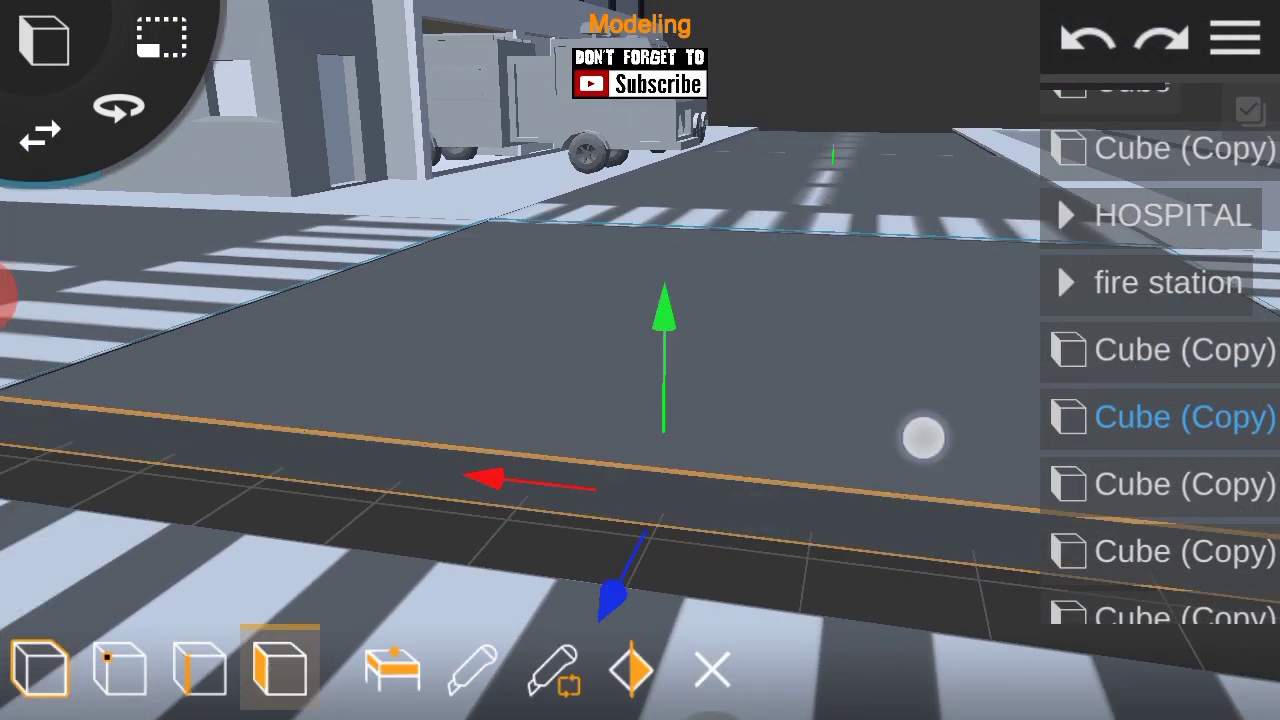
{"action": "mouse_move", "coordinate": [923, 434]}
{"action": "left_mouse_down"}
{"action": "mouse_move", "coordinate": [983, 503]}
{"action": "mouse_move", "coordinate": [415, 577]}
{"action": "left_mouse_up"}
{"action": "left_click", "coordinate": [40, 668]}
{"action": "scroll", "coordinate": [577, 515], "scroll_direction": "down", "scroll_amount": 3}
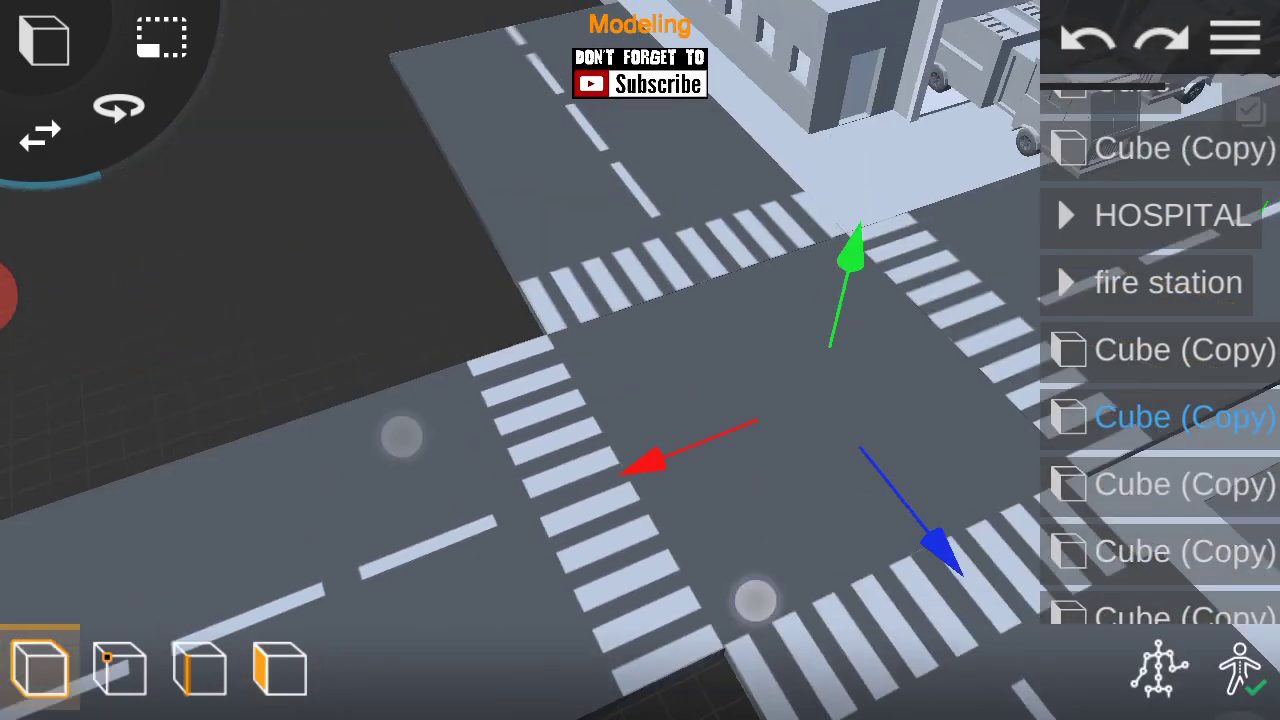
{"action": "left_click", "coordinate": [1236, 38]}
{"action": "left_click", "coordinate": [317, 260]}
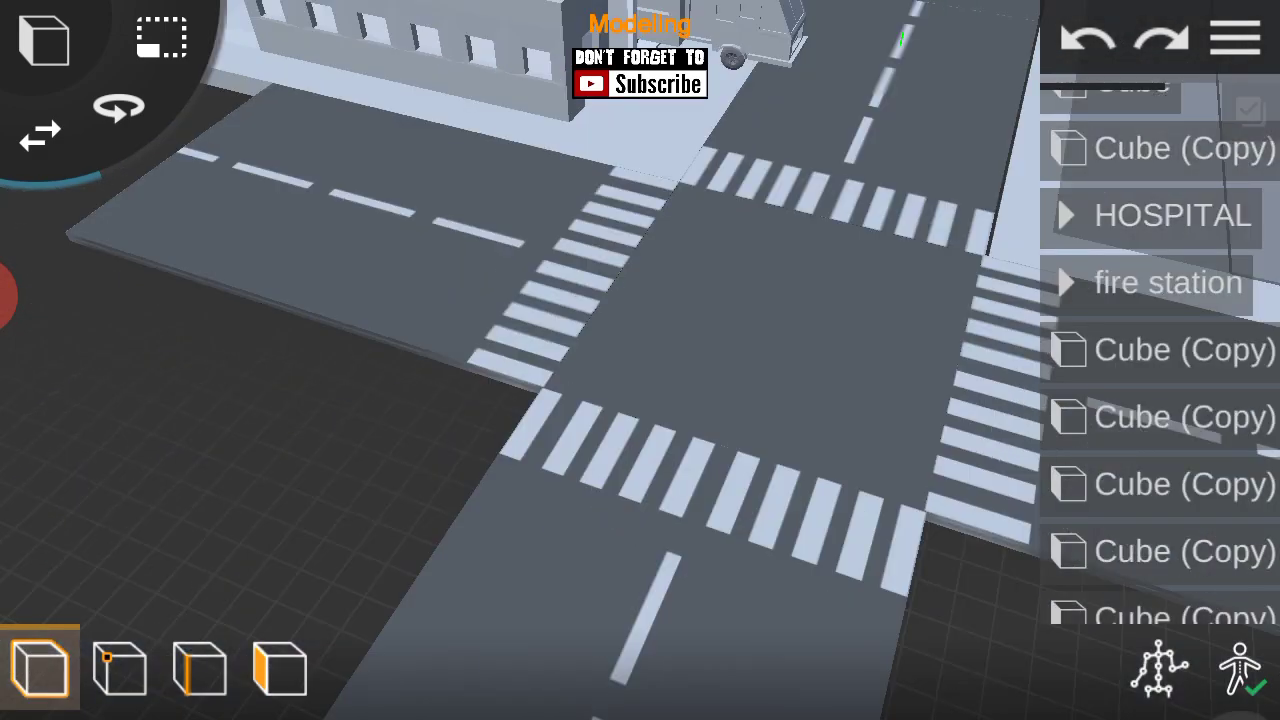
{"action": "mouse_move", "coordinate": [317, 260]}
{"action": "left_mouse_down"}
{"action": "mouse_move", "coordinate": [1034, 543]}
{"action": "mouse_move", "coordinate": [928, 430]}
{"action": "mouse_move", "coordinate": [848, 474]}
{"action": "left_mouse_up"}
Drag a road piece along X to 55.58, extending the street beyond the intersection.
{"action": "left_click", "coordinate": [1185, 148]}
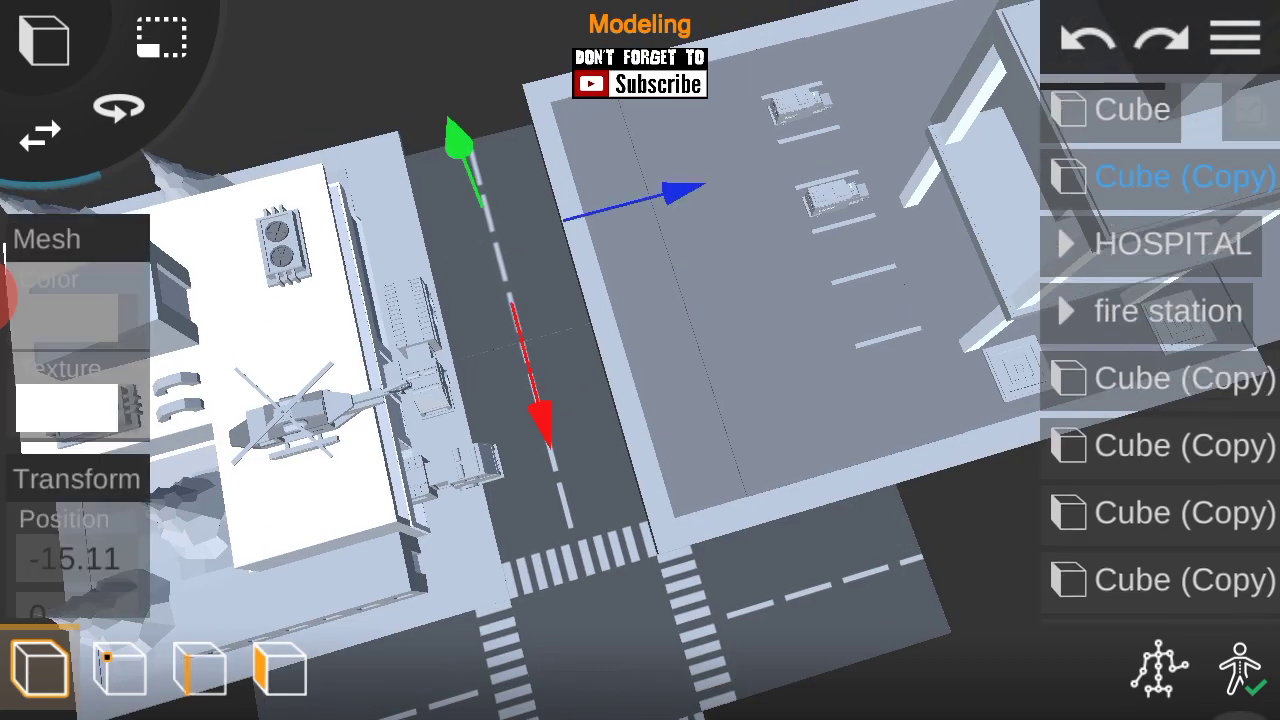
{"action": "mouse_move", "coordinate": [540, 425]}
{"action": "left_mouse_down"}
{"action": "mouse_move", "coordinate": [940, 525]}
{"action": "mouse_move", "coordinate": [911, 337]}
{"action": "left_mouse_up"}
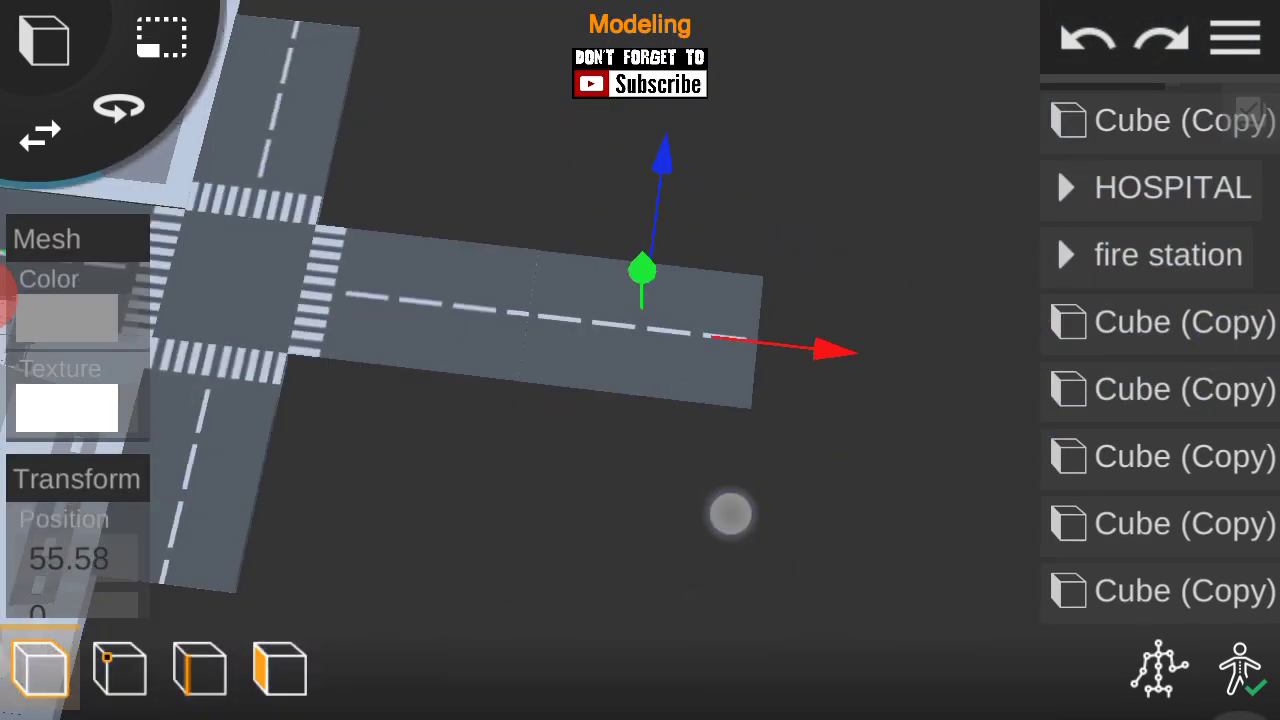
{"action": "mouse_move", "coordinate": [729, 511]}
{"action": "left_mouse_down"}
{"action": "mouse_move", "coordinate": [846, 346]}
{"action": "mouse_move", "coordinate": [906, 331]}
{"action": "left_mouse_up"}
Group all the Cube (Copy) road pieces and name the group 'road'.
{"action": "mouse_move", "coordinate": [1133, 460]}
{"action": "left_mouse_down"}
{"action": "mouse_move", "coordinate": [1154, 551]}
{"action": "mouse_move", "coordinate": [1171, 517]}
{"action": "left_mouse_up"}
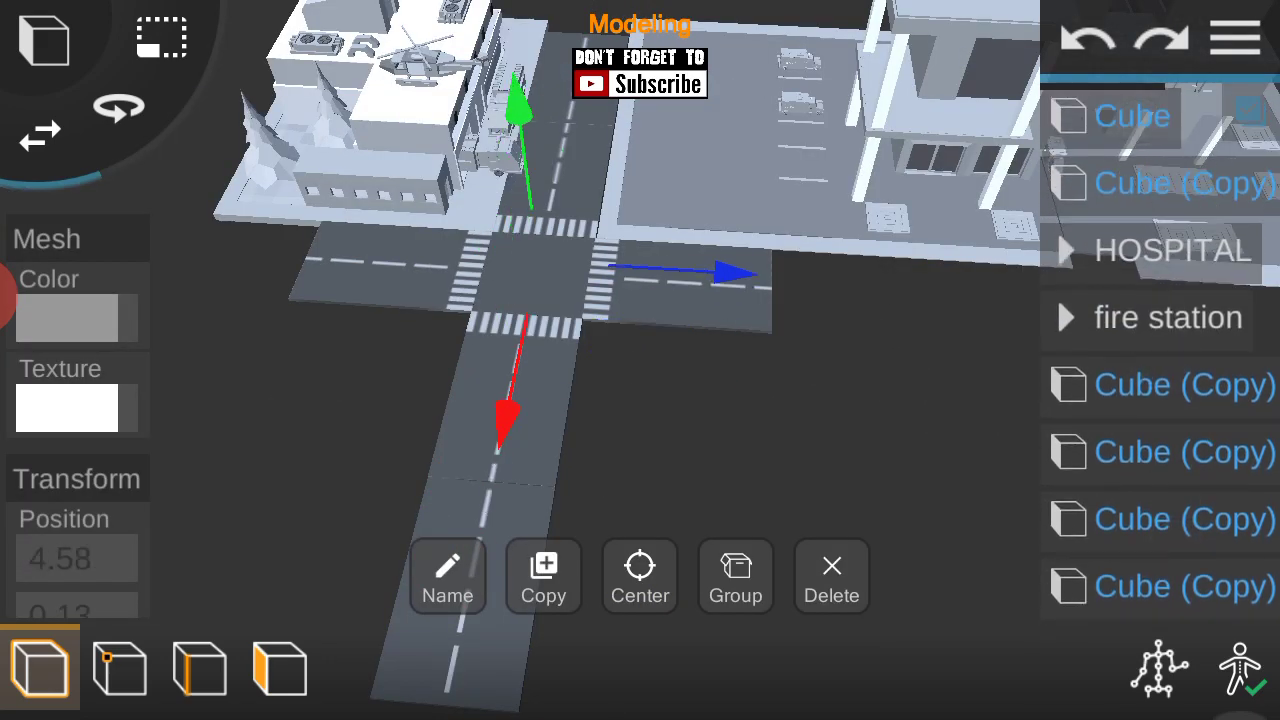
{"action": "left_click", "coordinate": [735, 578]}
{"action": "left_click", "coordinate": [447, 575]}
{"action": "left_click", "coordinate": [385, 370]}
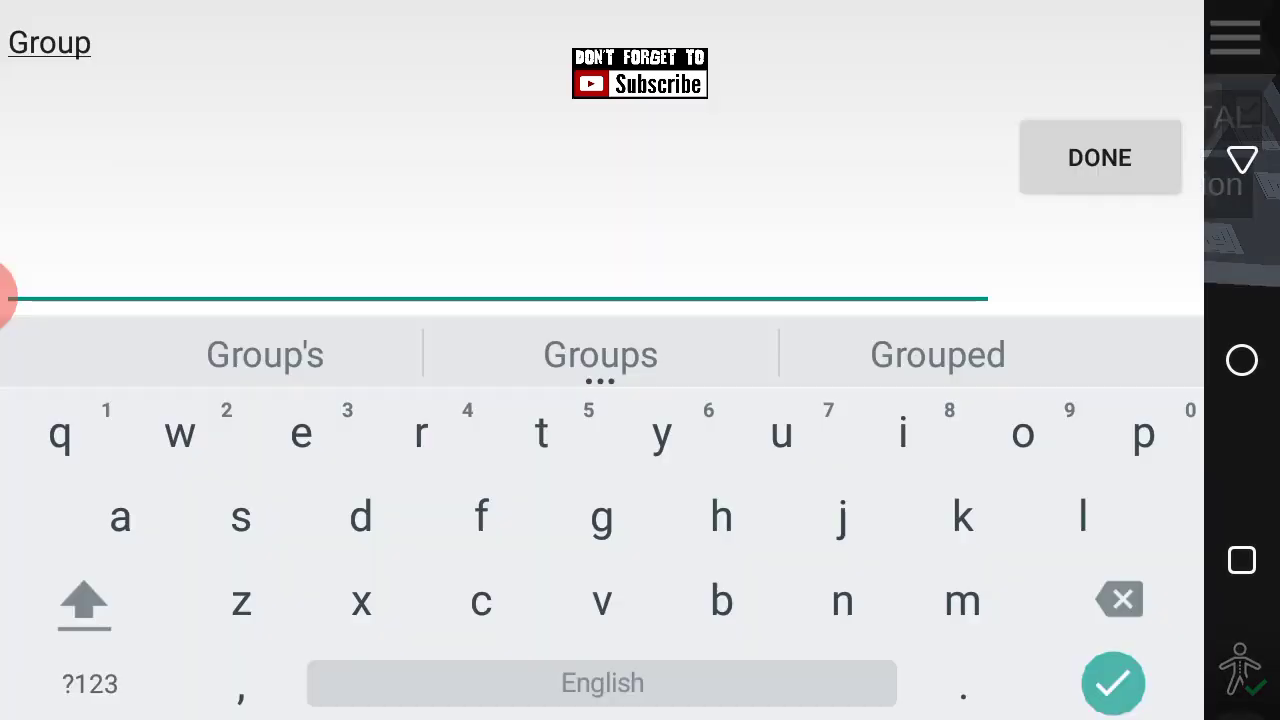
{"action": "left_click", "coordinate": [1100, 157]}
{"action": "left_click", "coordinate": [1235, 38]}
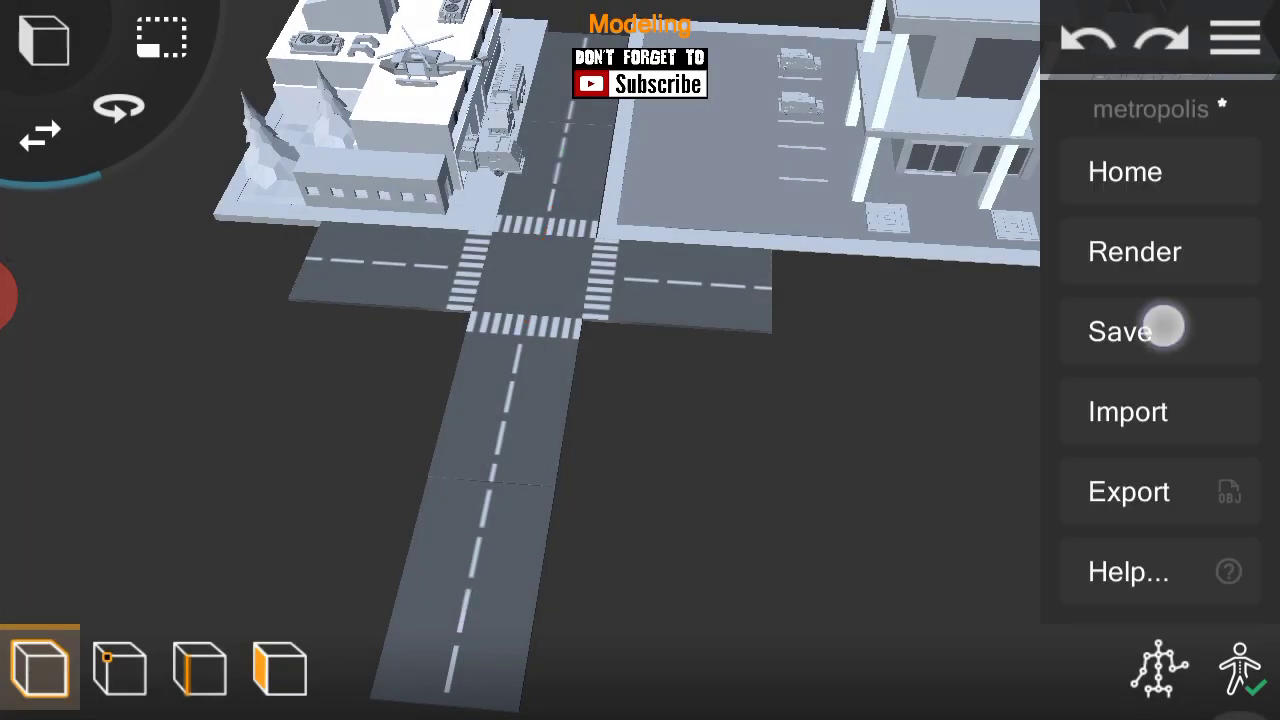
{"action": "left_click", "coordinate": [927, 487]}
{"action": "left_click_drag", "start_coordinate": [851, 334], "coordinate": [281, 351]}
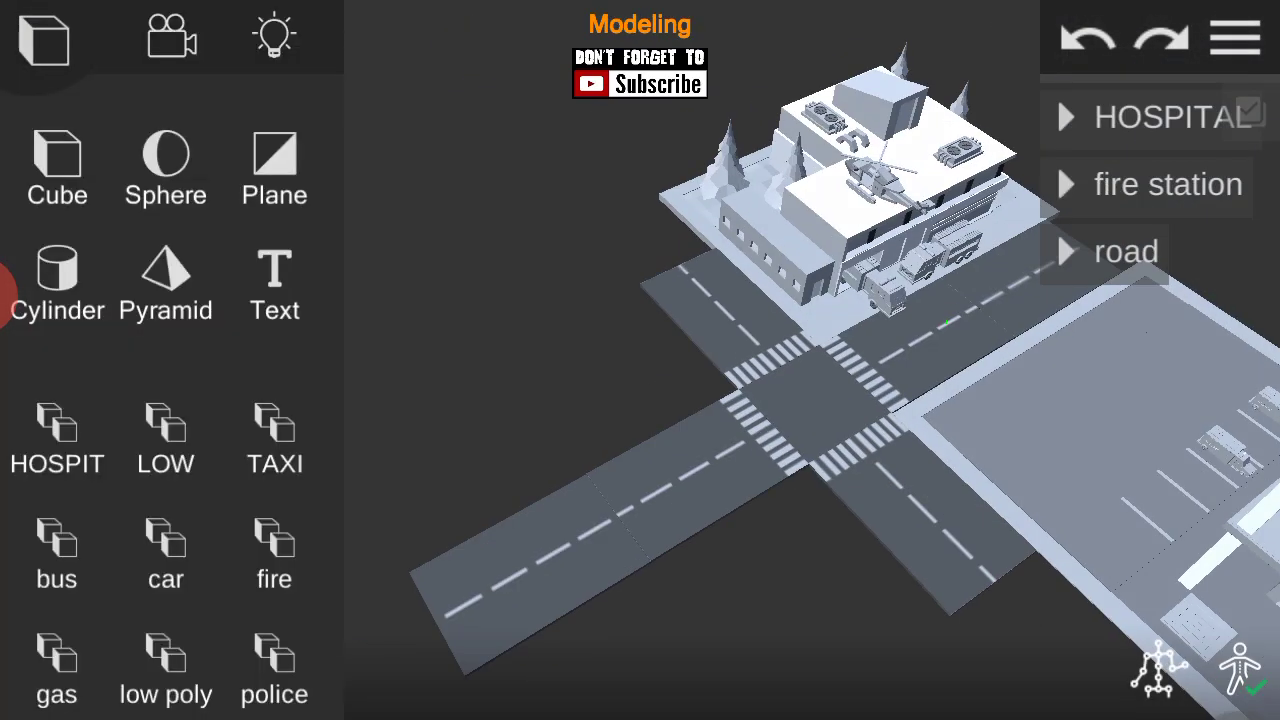
Insert the bus station model with its parked buses by the crossroads and select it.
{"action": "left_click", "coordinate": [274, 440]}
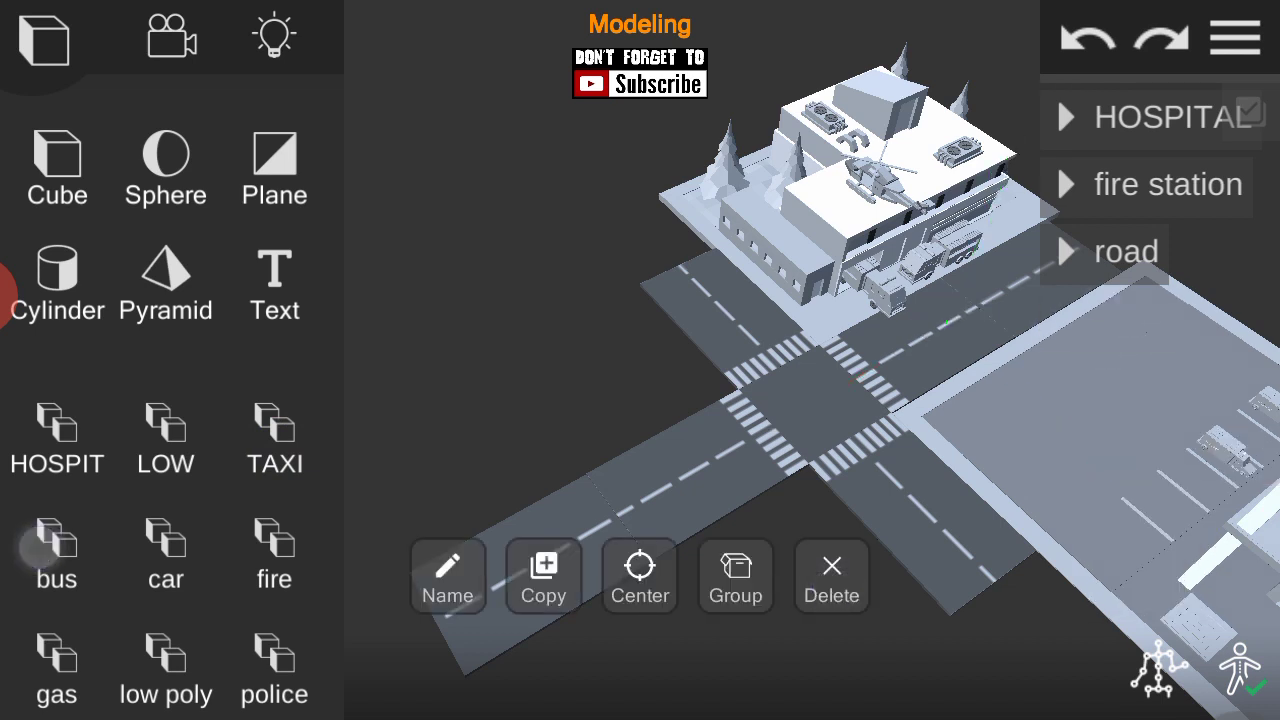
{"action": "left_click", "coordinate": [45, 545]}
{"action": "left_click", "coordinate": [966, 457]}
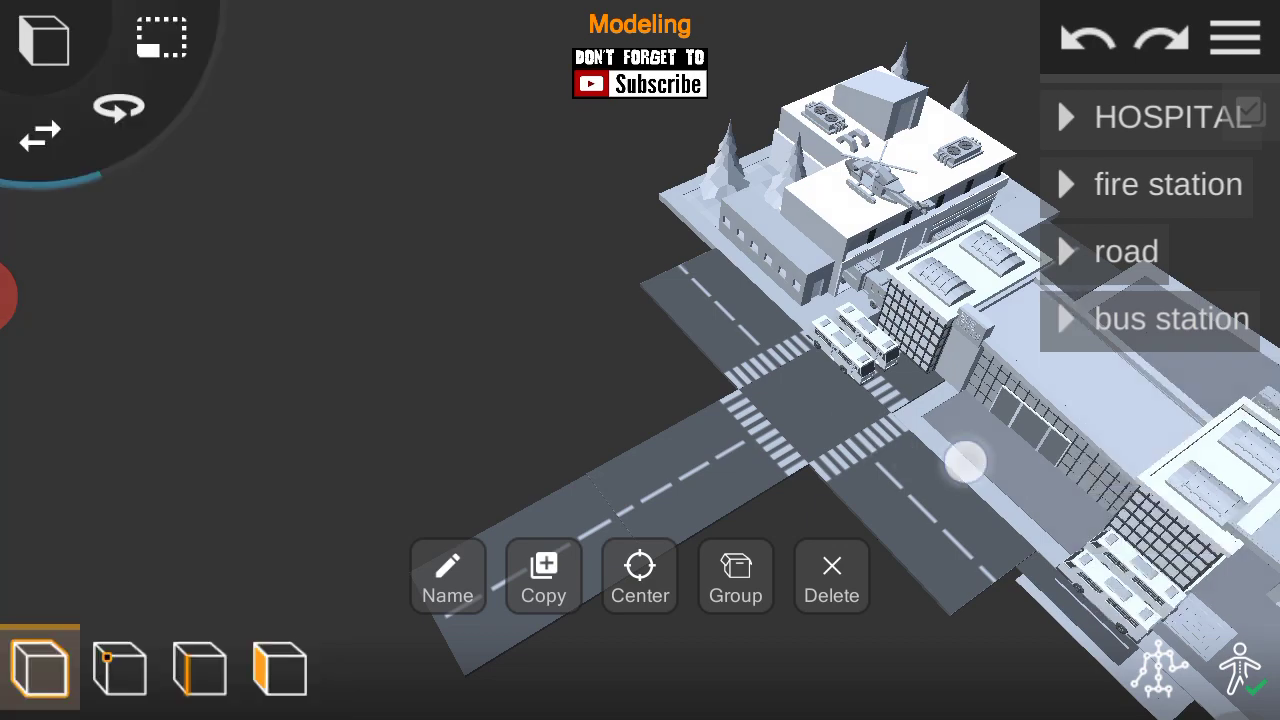
{"action": "mouse_move", "coordinate": [966, 457]}
{"action": "left_mouse_down"}
{"action": "mouse_move", "coordinate": [506, 371]}
{"action": "mouse_move", "coordinate": [940, 478]}
{"action": "mouse_move", "coordinate": [420, 486]}
{"action": "mouse_move", "coordinate": [966, 286]}
{"action": "mouse_move", "coordinate": [965, 360]}
{"action": "left_mouse_up"}
Rotate the bus station to -90 degrees.
{"action": "left_click", "coordinate": [120, 107]}
{"action": "left_click", "coordinate": [76, 584]}
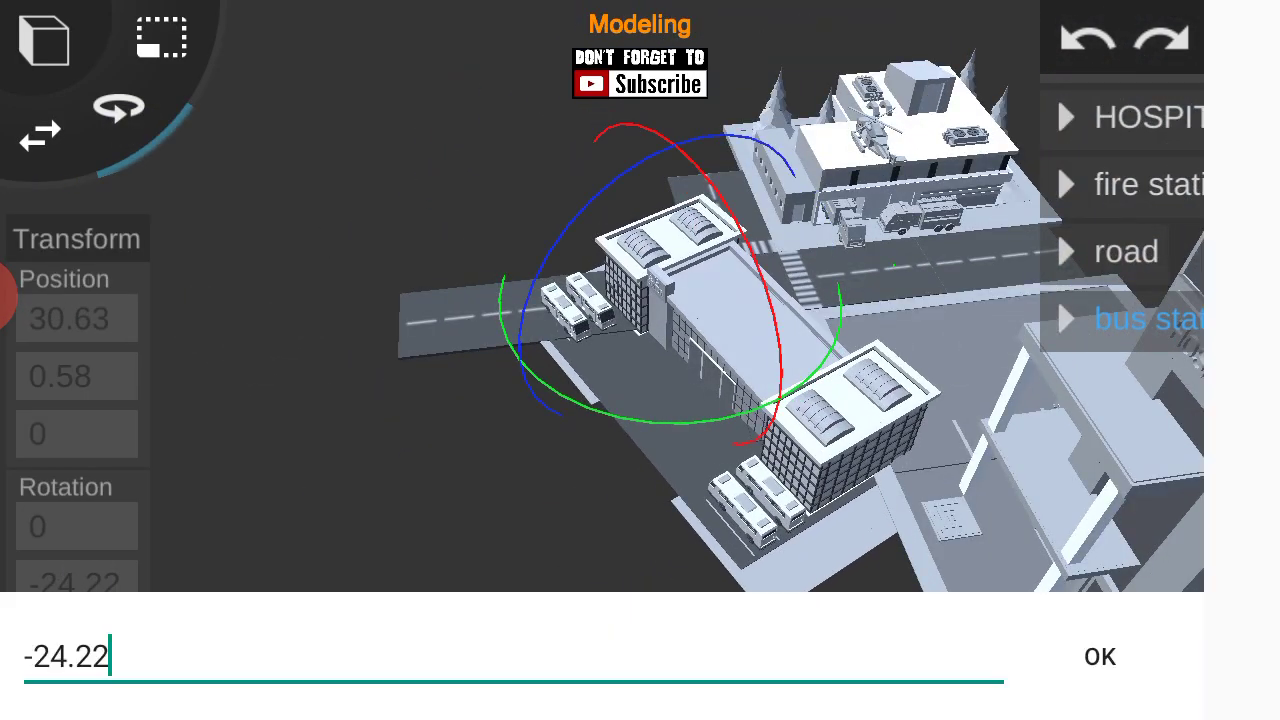
{"action": "key", "text": "BackSpace"}
{"action": "key", "text": "BackSpace"}
{"action": "key", "text": "BackSpace"}
{"action": "type", "text": "90"}
{"action": "key", "text": "Return"}
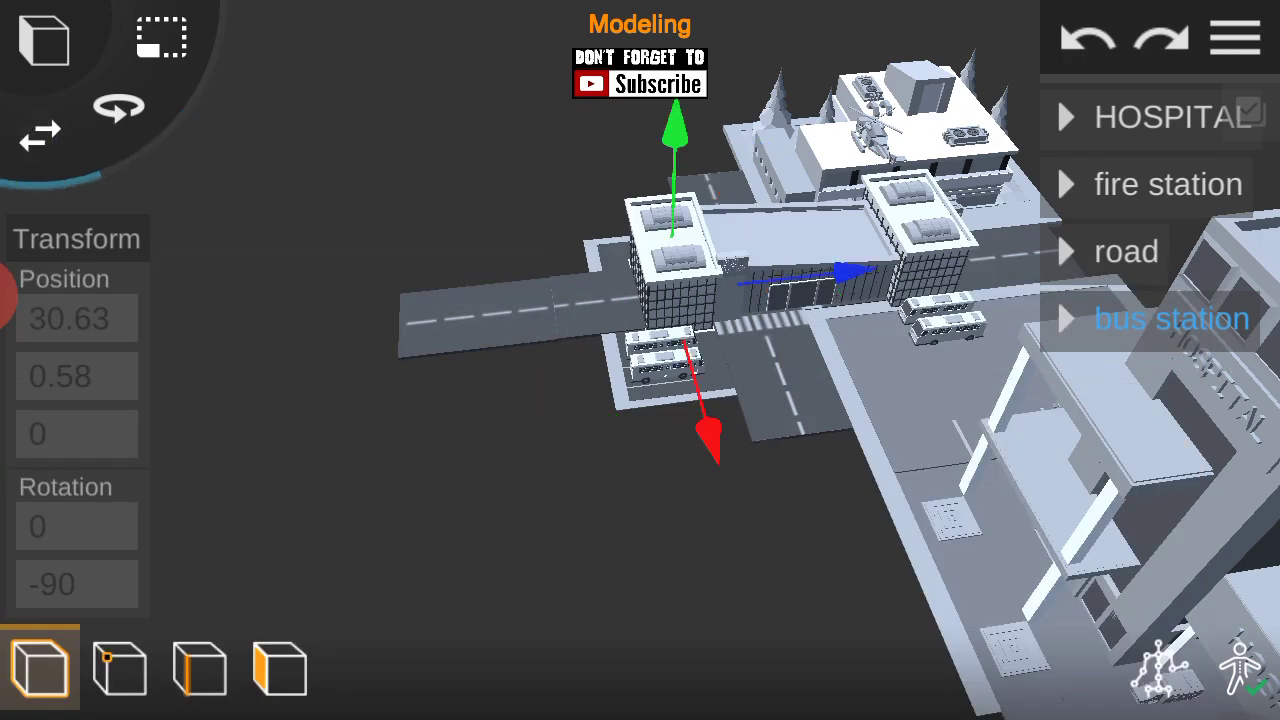
Move the bus station to 68.39, 0.58, -24.39 so its bus lot lines the southward road.
{"action": "left_click_drag", "start_coordinate": [816, 300], "coordinate": [849, 423]}
{"action": "scroll", "coordinate": [680, 440], "scroll_direction": "up", "scroll_amount": 3}
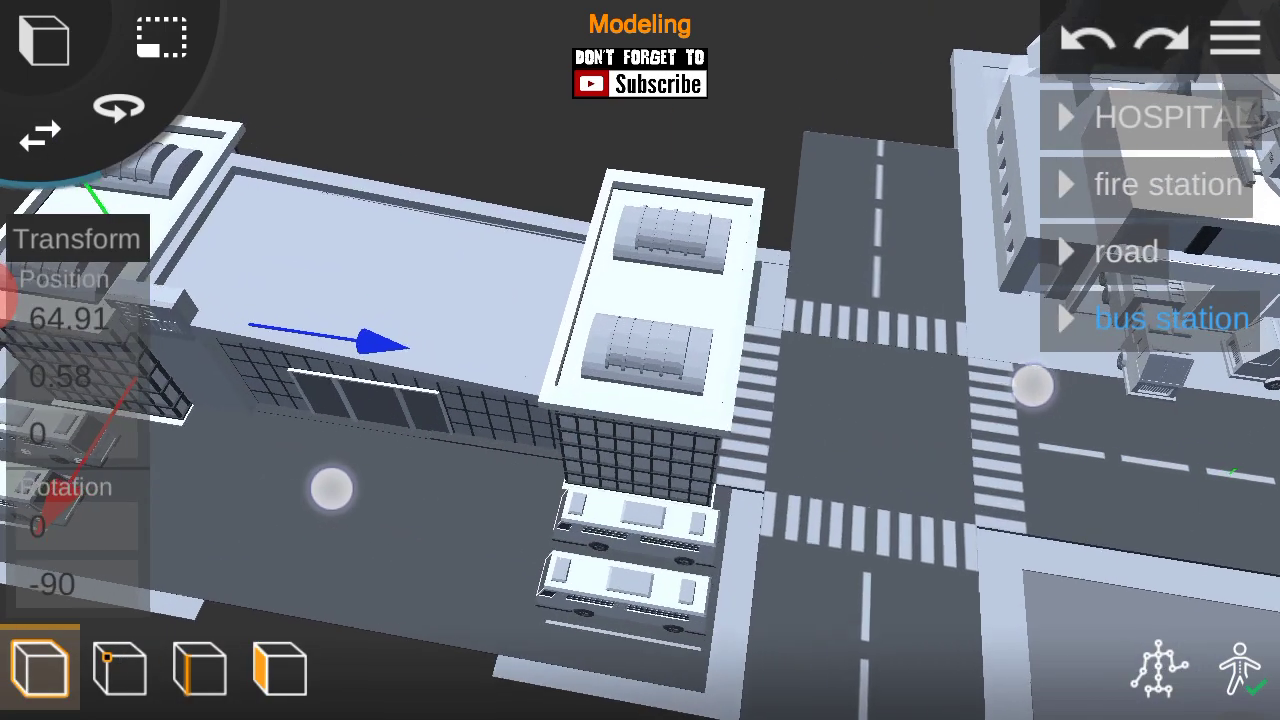
{"action": "mouse_move", "coordinate": [329, 351]}
{"action": "left_mouse_down"}
{"action": "mouse_move", "coordinate": [220, 430]}
{"action": "mouse_move", "coordinate": [247, 443]}
{"action": "left_mouse_up"}
{"action": "left_click_drag", "start_coordinate": [1000, 330], "coordinate": [1128, 380]}
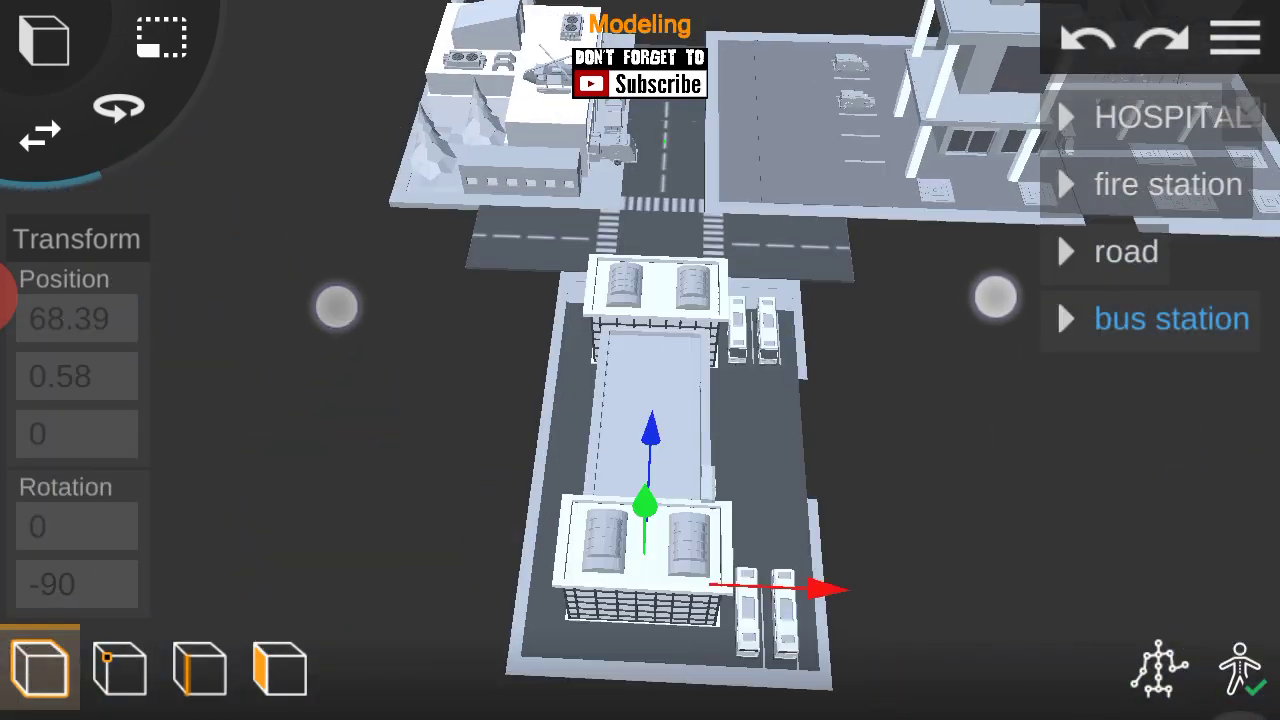
{"action": "mouse_move", "coordinate": [790, 580]}
{"action": "left_mouse_down"}
{"action": "mouse_move", "coordinate": [734, 563]}
{"action": "mouse_move", "coordinate": [593, 565]}
{"action": "left_mouse_up"}
{"action": "left_click_drag", "start_coordinate": [914, 357], "coordinate": [543, 337]}
{"action": "left_click_drag", "start_coordinate": [570, 562], "coordinate": [548, 562]}
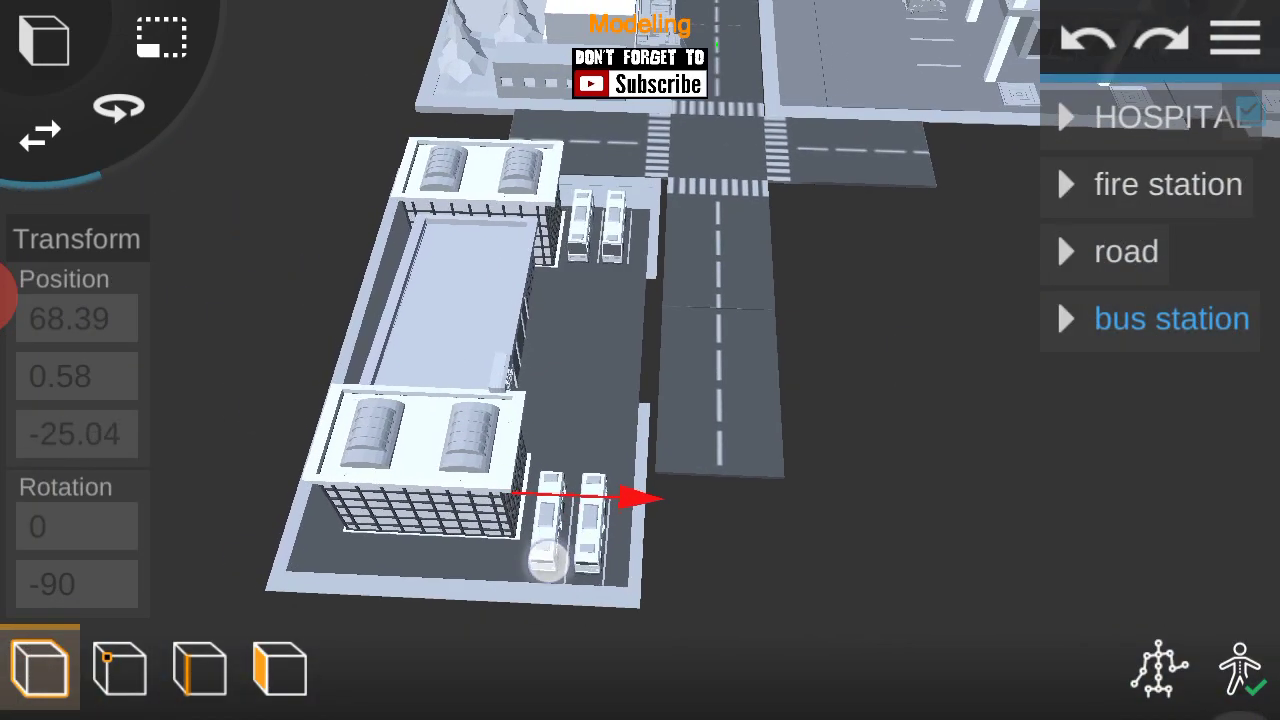
{"action": "left_click_drag", "start_coordinate": [1060, 450], "coordinate": [1177, 571]}
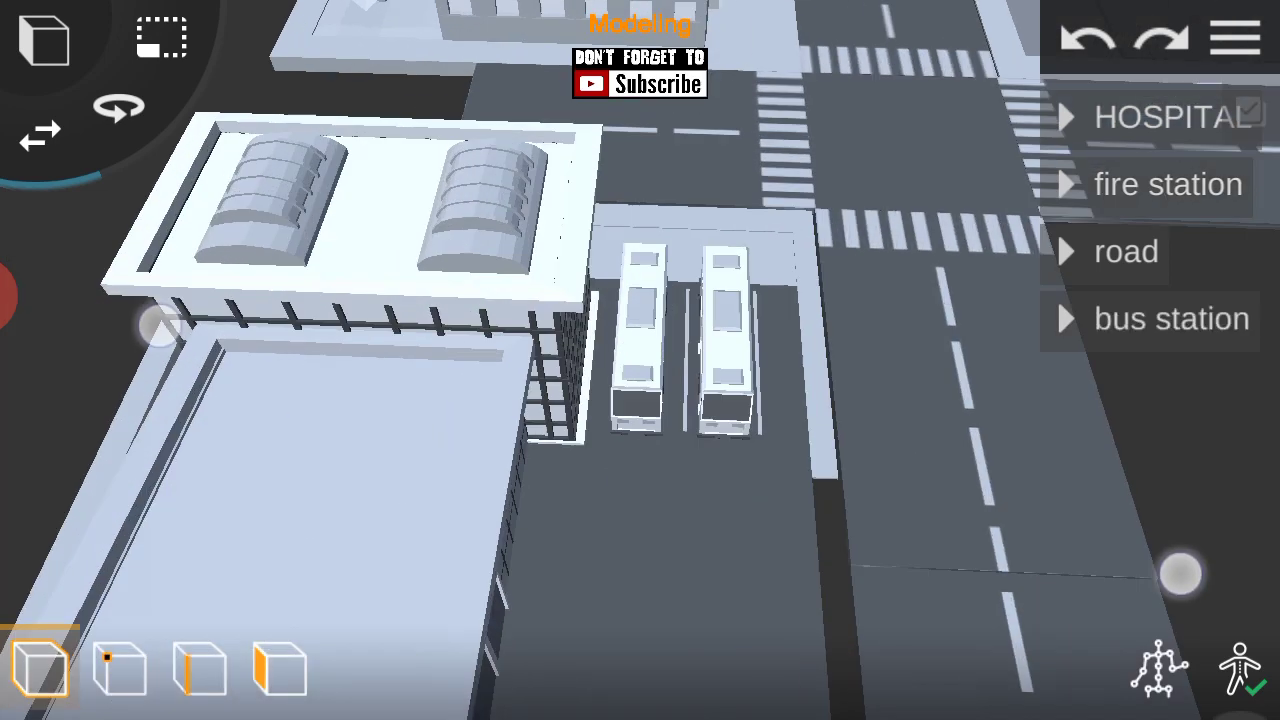
{"action": "mouse_move", "coordinate": [1000, 420]}
{"action": "left_mouse_down"}
{"action": "mouse_move", "coordinate": [829, 329]}
{"action": "mouse_move", "coordinate": [697, 557]}
{"action": "mouse_move", "coordinate": [701, 600]}
{"action": "left_mouse_up"}
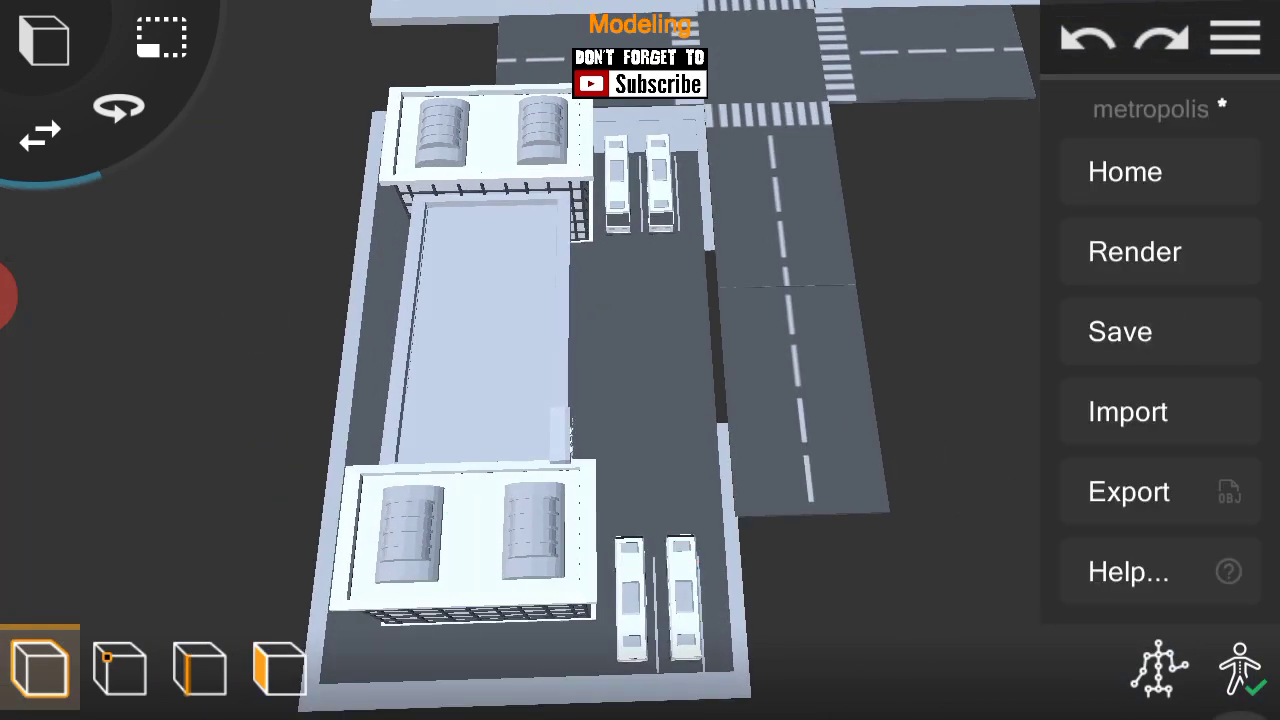
{"action": "mouse_move", "coordinate": [660, 400]}
{"action": "left_mouse_down"}
{"action": "mouse_move", "coordinate": [1011, 366]}
{"action": "mouse_move", "coordinate": [1166, 209]}
{"action": "mouse_move", "coordinate": [933, 362]}
{"action": "mouse_move", "coordinate": [734, 446]}
{"action": "mouse_move", "coordinate": [891, 374]}
{"action": "mouse_move", "coordinate": [677, 434]}
{"action": "left_mouse_up"}
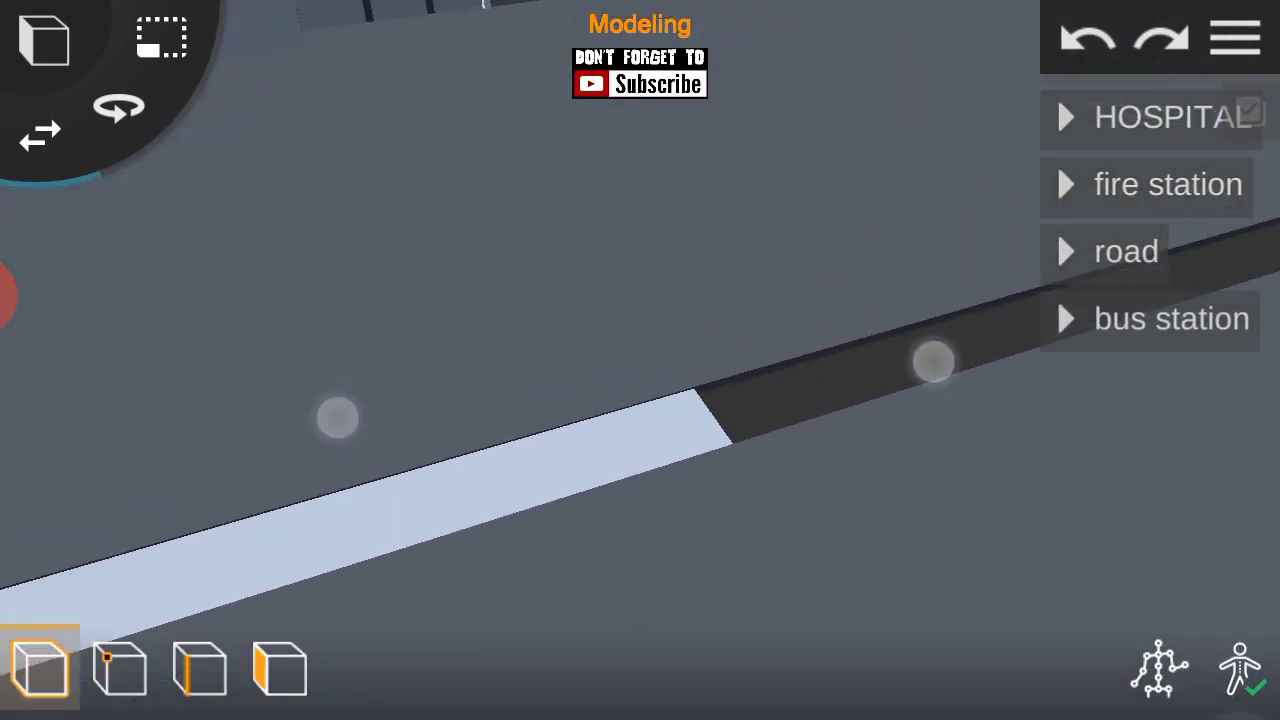
Pull the road's edge face up to the bus lot, then save the metropolis project from the menu.
{"action": "left_click", "coordinate": [280, 668]}
{"action": "left_click", "coordinate": [552, 668]}
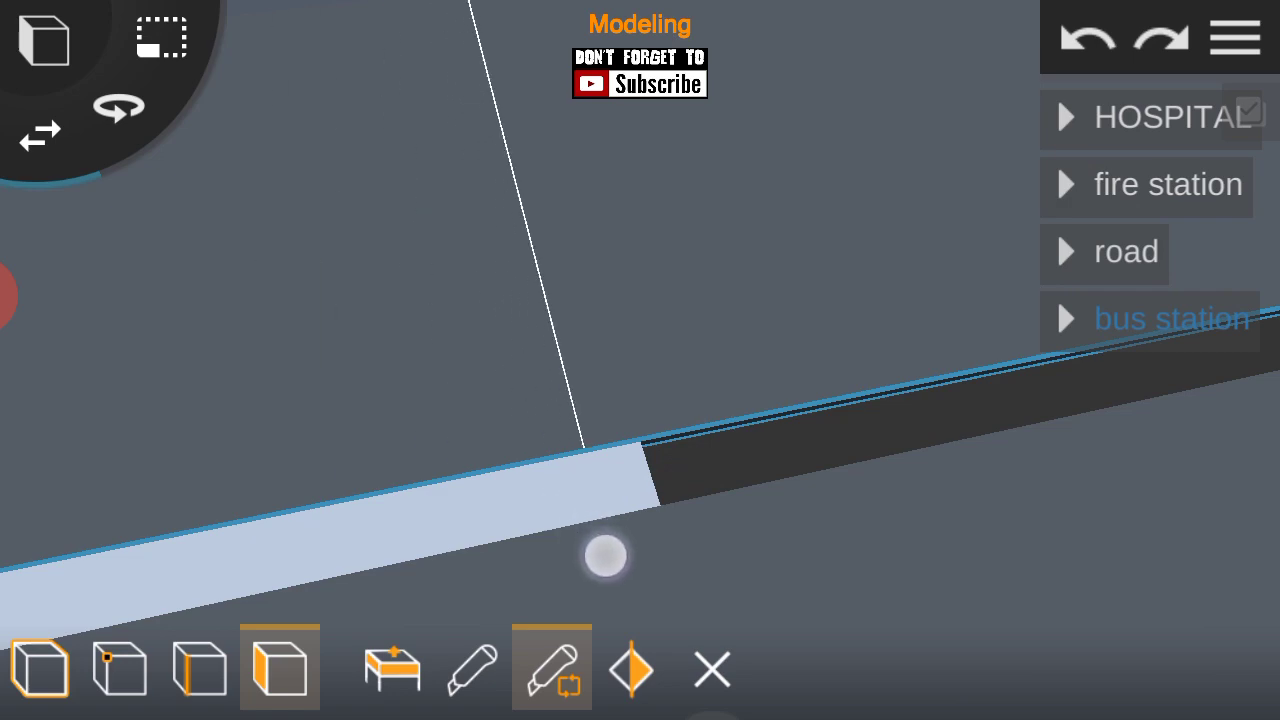
{"action": "left_click_drag", "start_coordinate": [944, 465], "coordinate": [926, 467]}
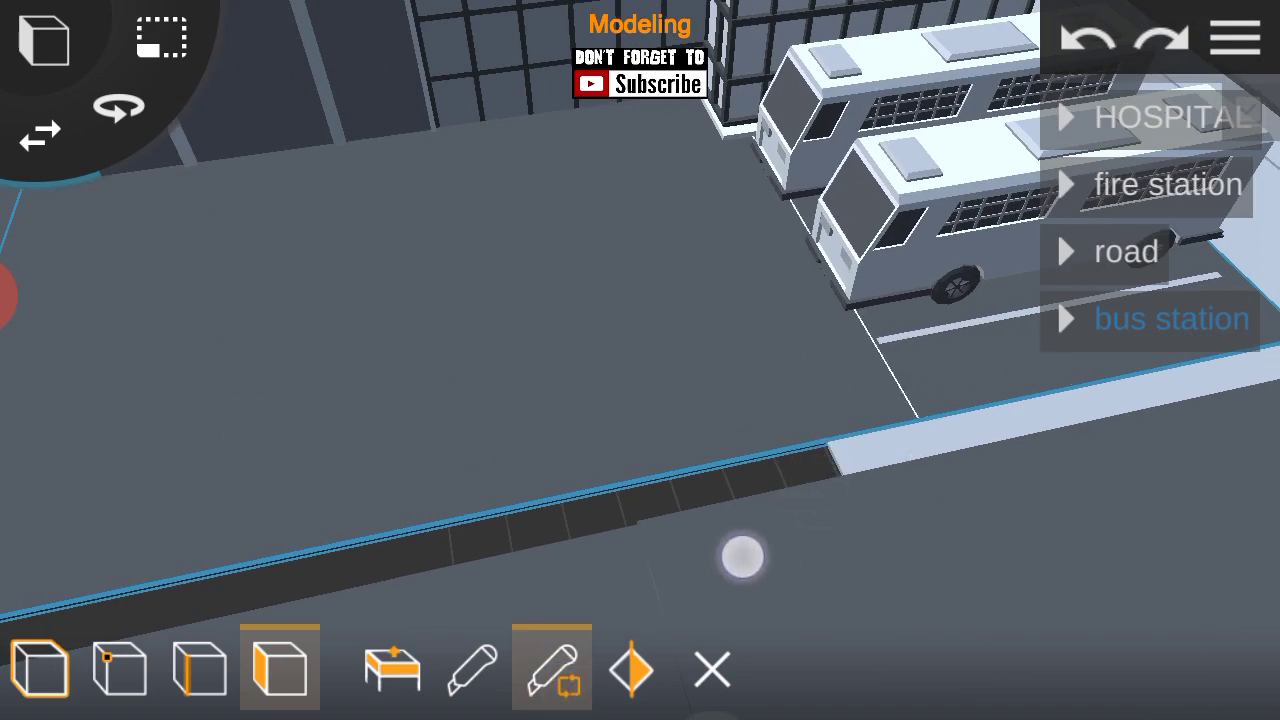
{"action": "left_click_drag", "start_coordinate": [687, 586], "coordinate": [1086, 331]}
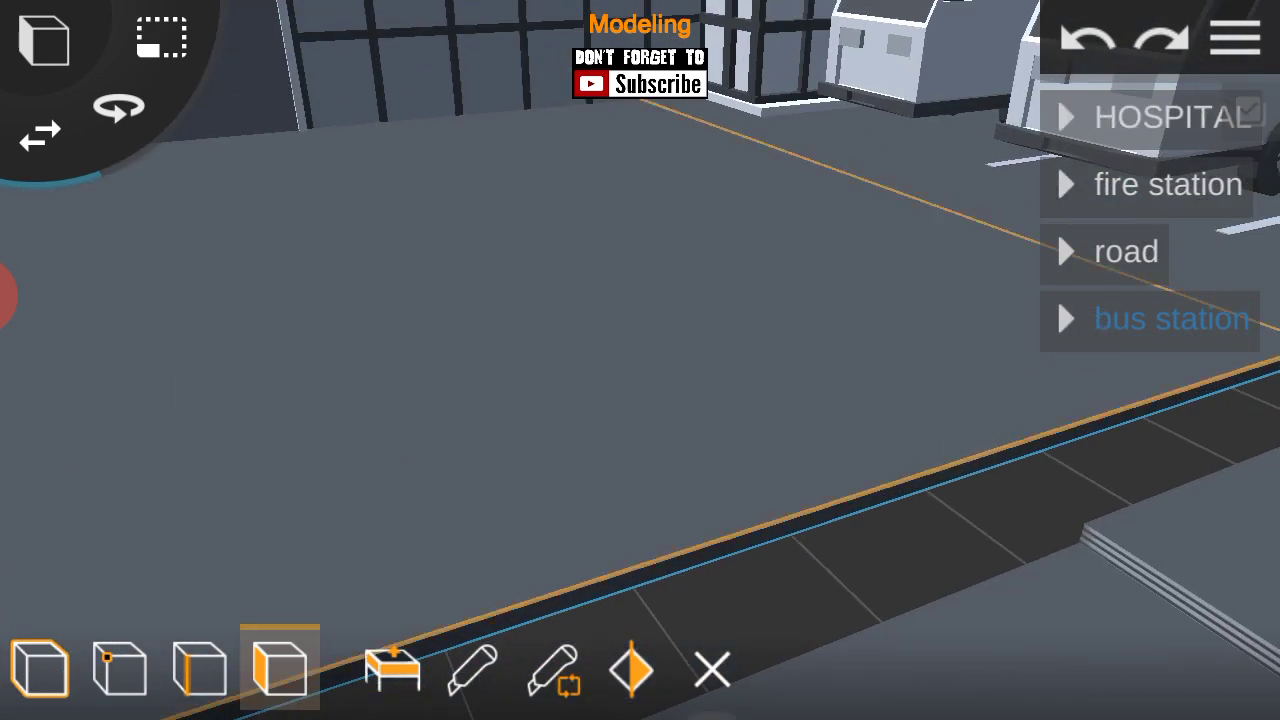
{"action": "mouse_move", "coordinate": [1042, 513]}
{"action": "left_mouse_down"}
{"action": "mouse_move", "coordinate": [1066, 411]}
{"action": "mouse_move", "coordinate": [946, 497]}
{"action": "left_mouse_up"}
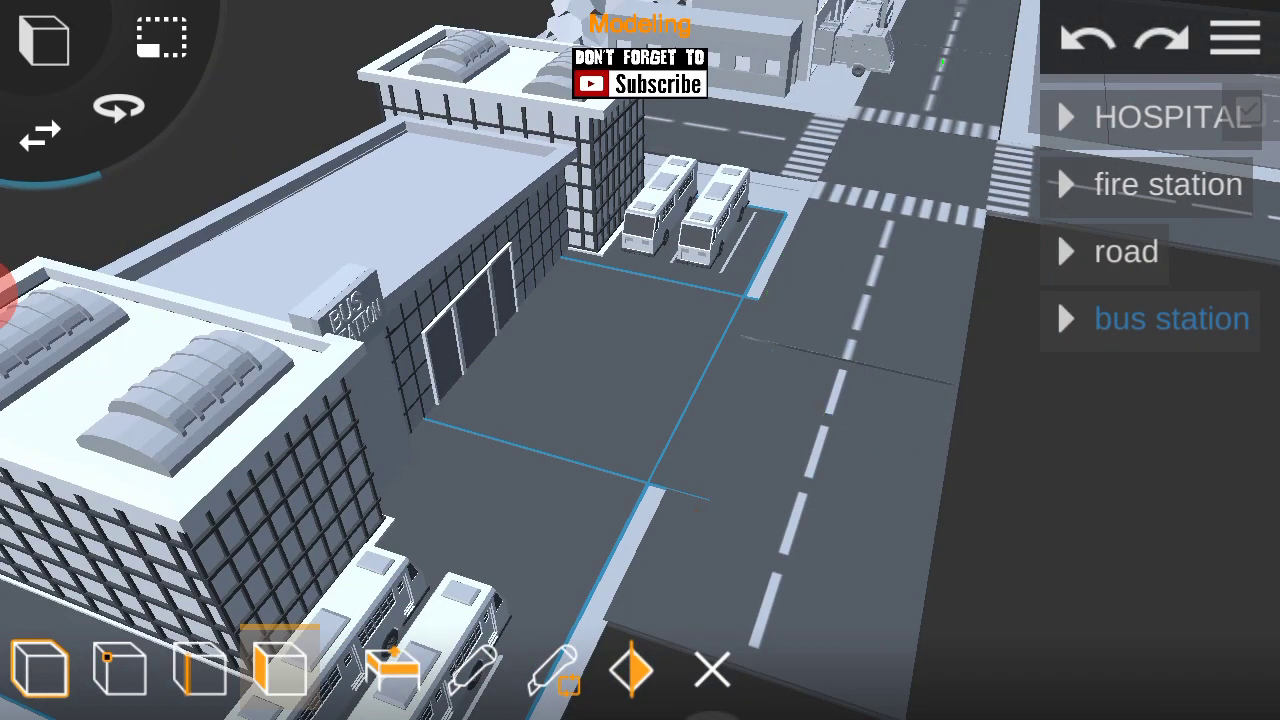
{"action": "left_click", "coordinate": [1235, 38]}
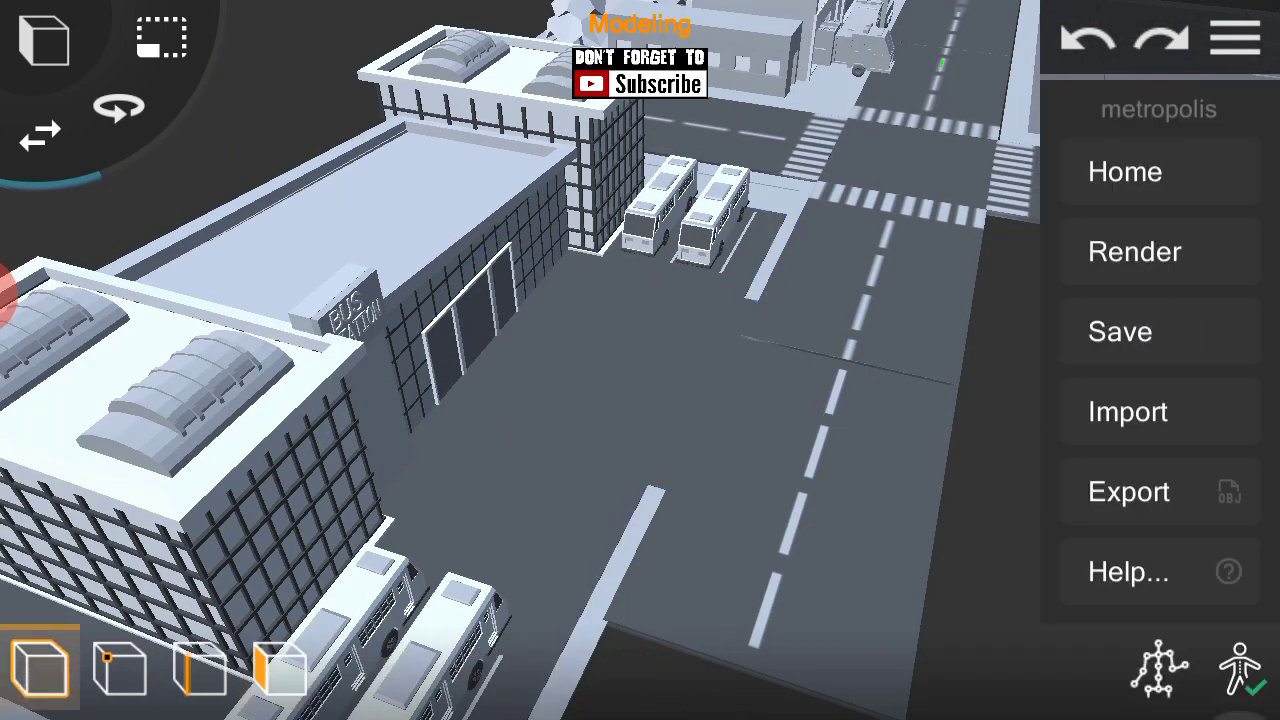
Pick a single road piece from the road group and rotate it to -90.
{"action": "left_click", "coordinate": [254, 367]}
{"action": "left_click_drag", "start_coordinate": [791, 414], "coordinate": [969, 479]}
{"action": "left_click_drag", "start_coordinate": [925, 563], "coordinate": [925, 520]}
{"action": "left_click_drag", "start_coordinate": [871, 401], "coordinate": [882, 472]}
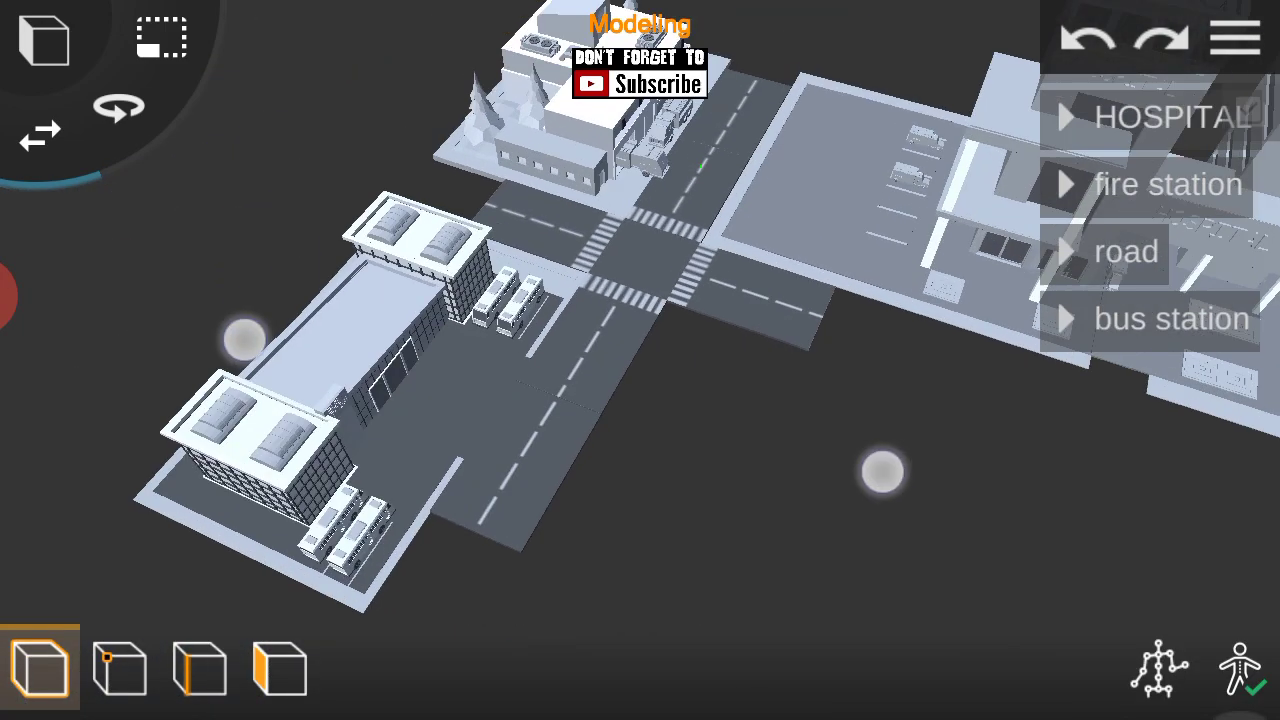
{"action": "left_click", "coordinate": [1126, 251]}
{"action": "left_click_drag", "start_coordinate": [856, 522], "coordinate": [406, 489]}
{"action": "left_click", "coordinate": [1066, 251]}
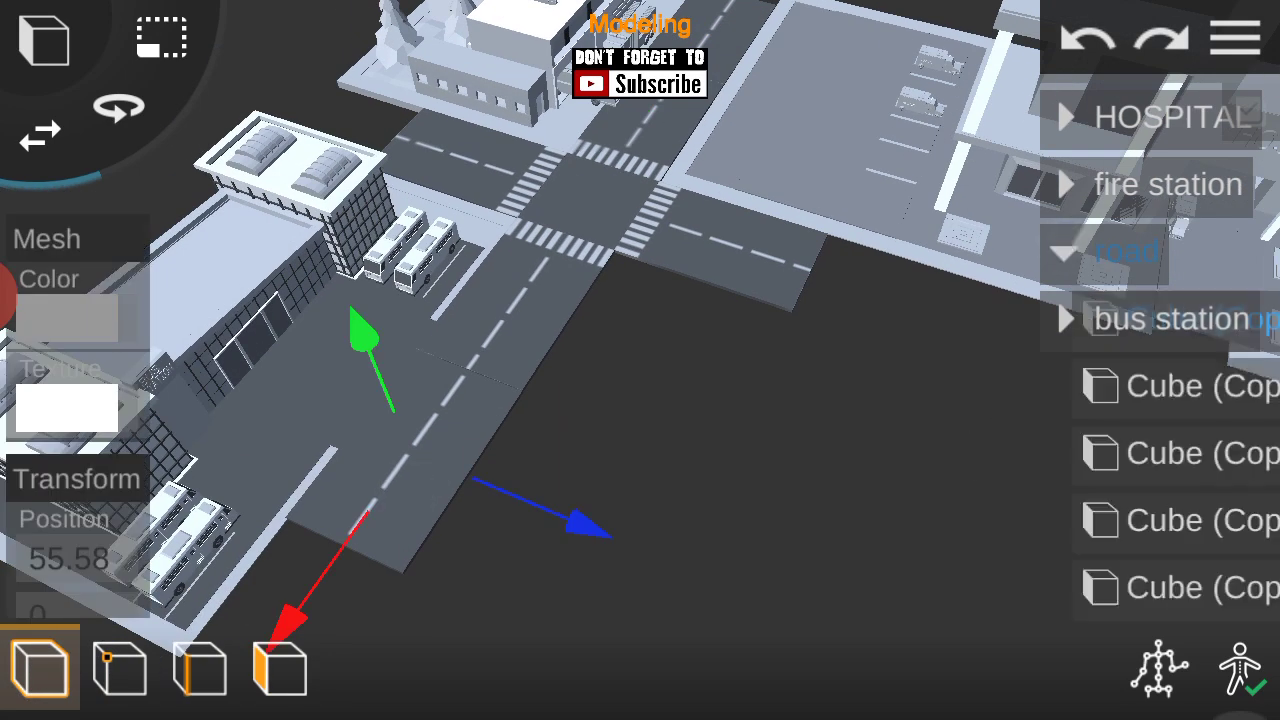
{"action": "left_click", "coordinate": [1160, 251]}
{"action": "mouse_move", "coordinate": [1170, 541]}
{"action": "left_mouse_down"}
{"action": "mouse_move", "coordinate": [1170, 410]}
{"action": "mouse_move", "coordinate": [1186, 443]}
{"action": "left_mouse_up"}
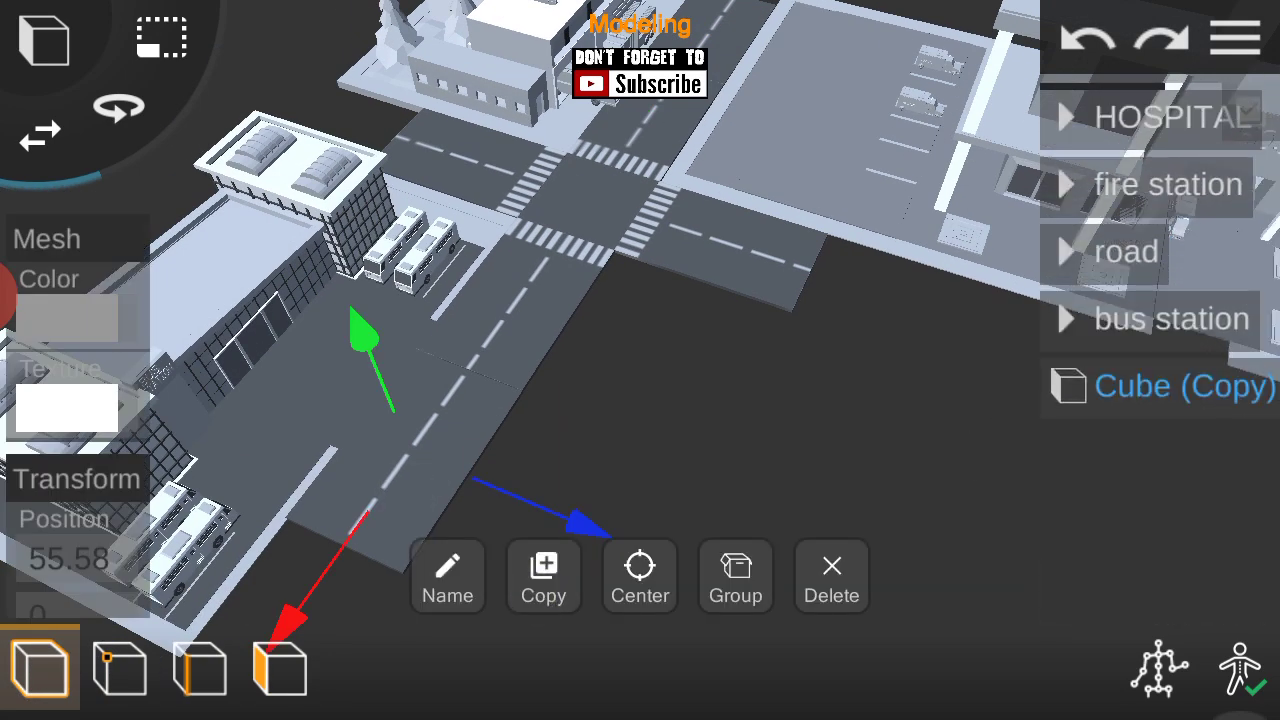
{"action": "left_click_drag", "start_coordinate": [630, 560], "coordinate": [700, 525]}
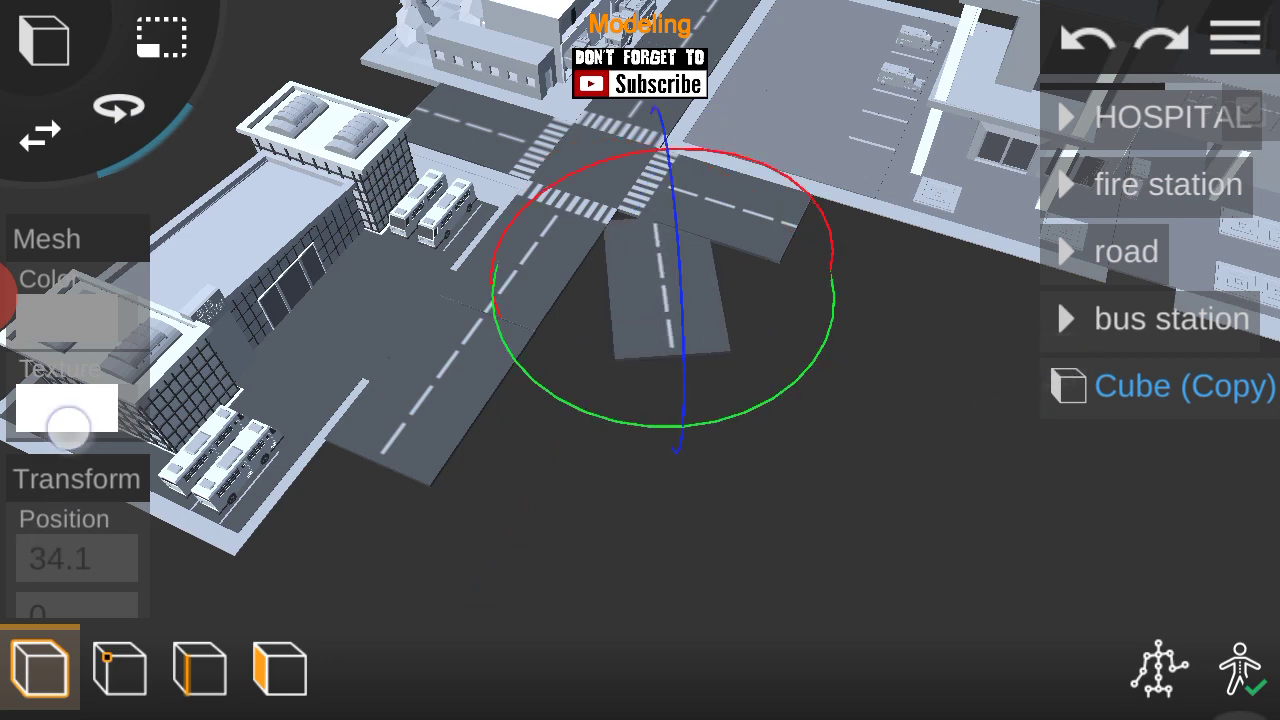
{"action": "left_click", "coordinate": [77, 587]}
{"action": "type", "text": "-90"}
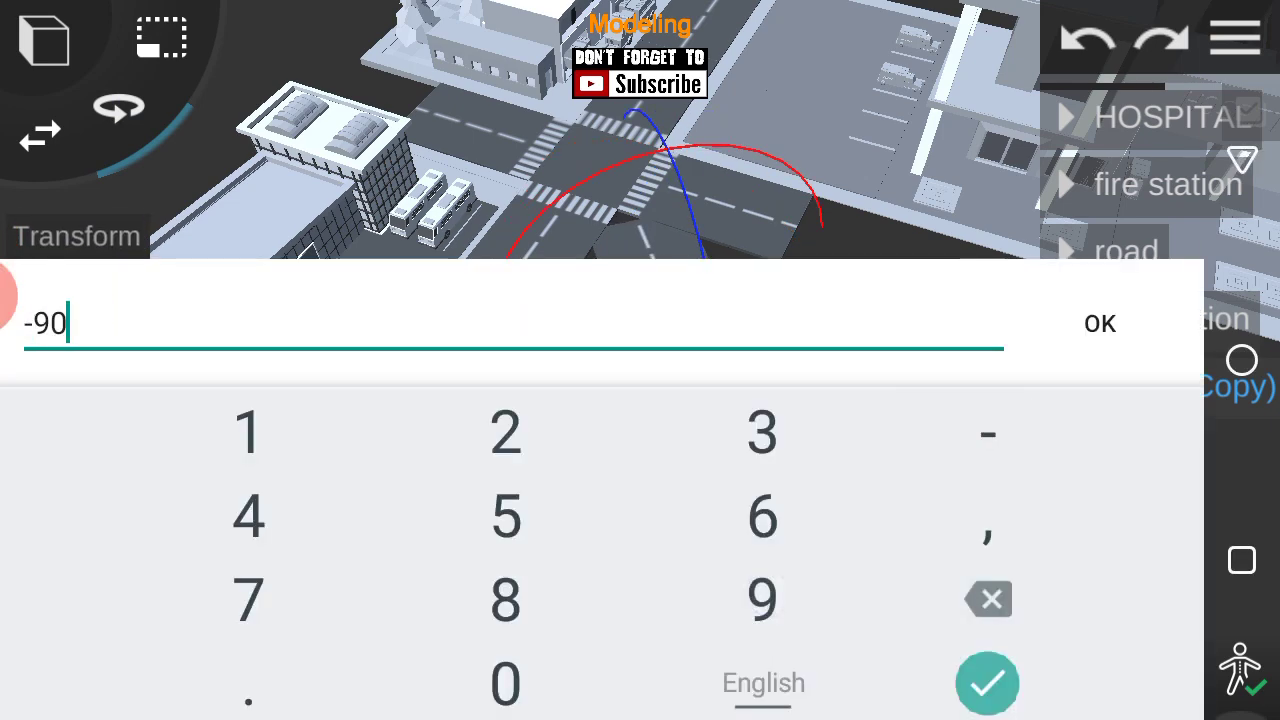
{"action": "left_click", "coordinate": [987, 683]}
Set the road piece's Position X to 20.24.
{"action": "mouse_move", "coordinate": [929, 223]}
{"action": "left_mouse_down"}
{"action": "mouse_move", "coordinate": [877, 308]}
{"action": "mouse_move", "coordinate": [968, 548]}
{"action": "mouse_move", "coordinate": [718, 548]}
{"action": "left_mouse_up"}
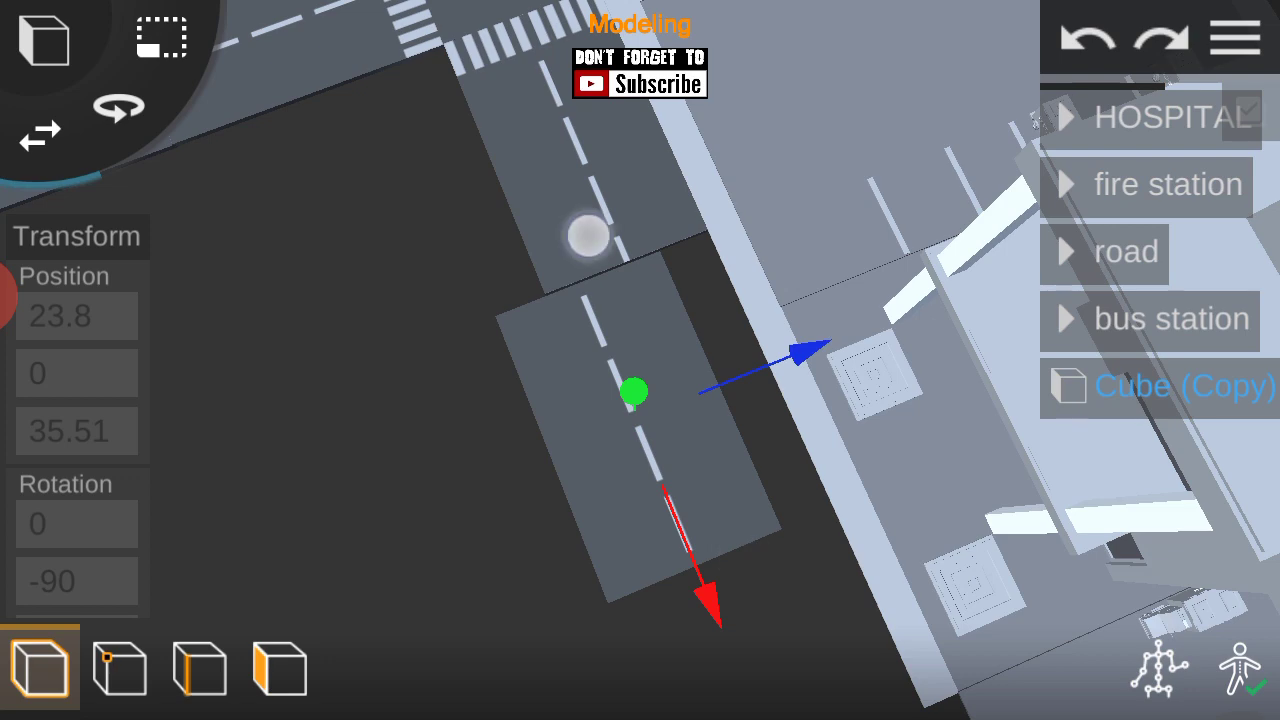
{"action": "left_click", "coordinate": [588, 235]}
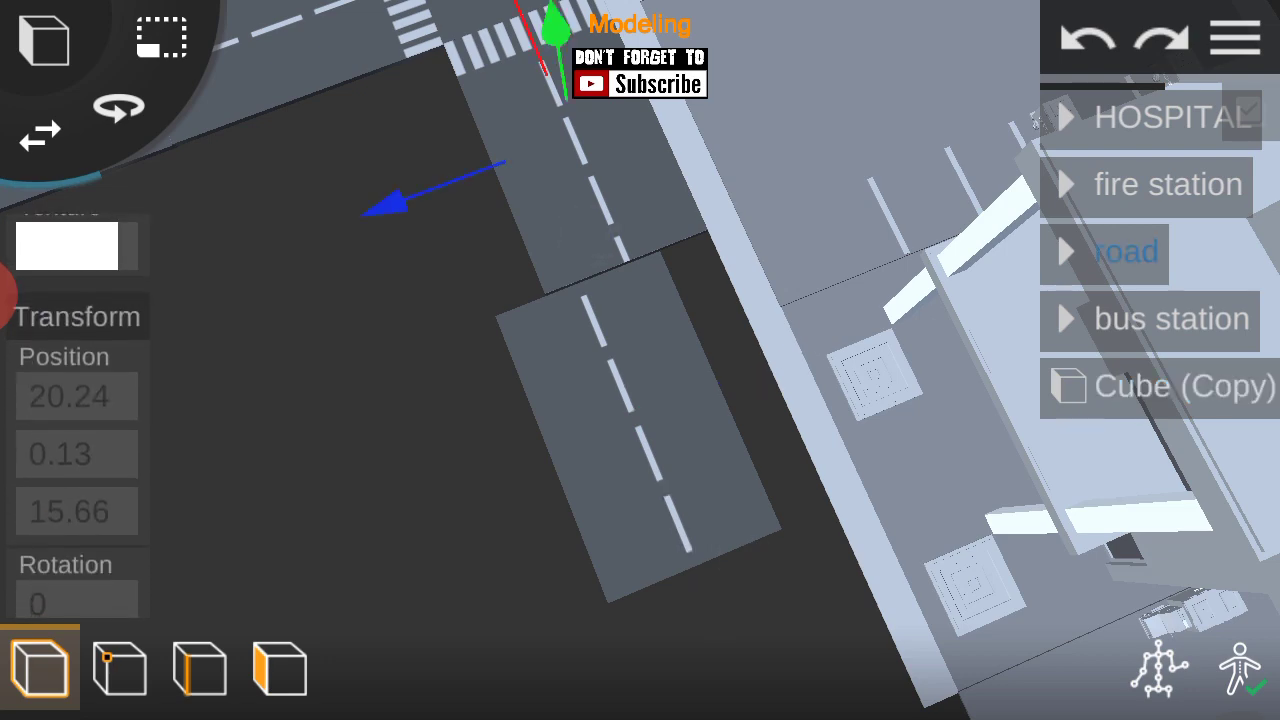
{"action": "left_click", "coordinate": [634, 400]}
{"action": "left_click", "coordinate": [70, 558]}
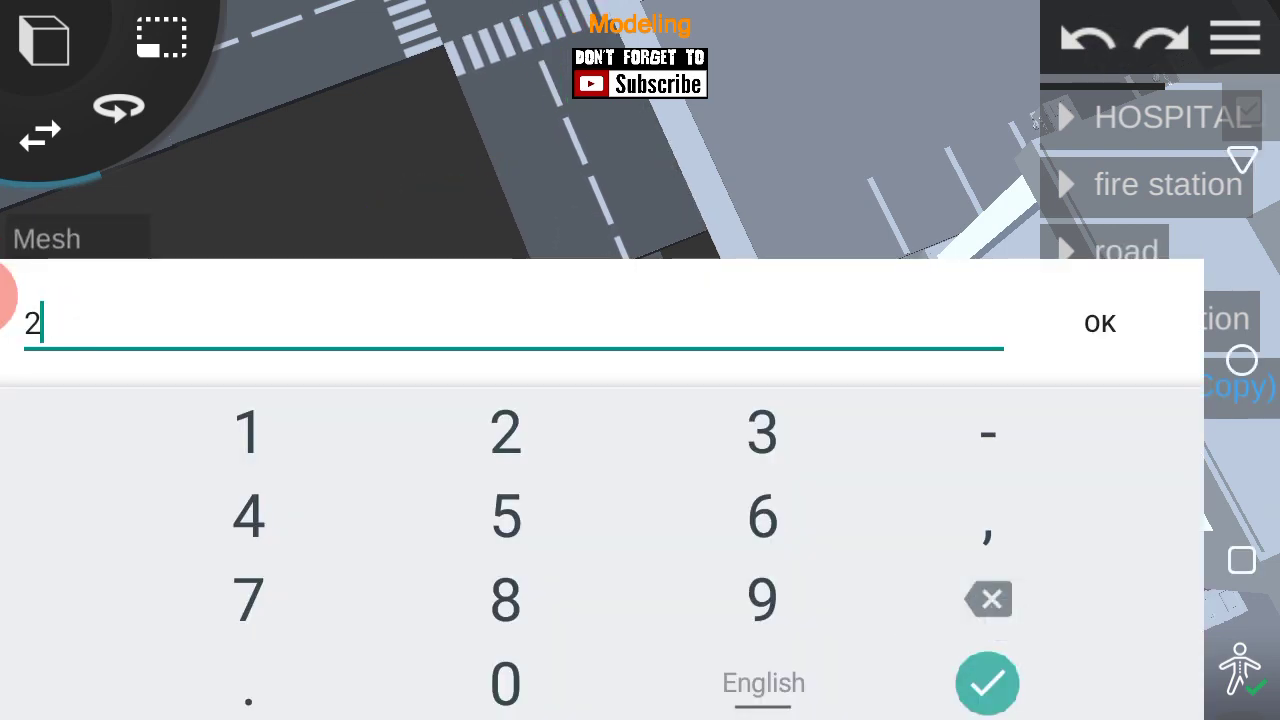
{"action": "type", "text": "0.4"}
{"action": "left_click", "coordinate": [1100, 322]}
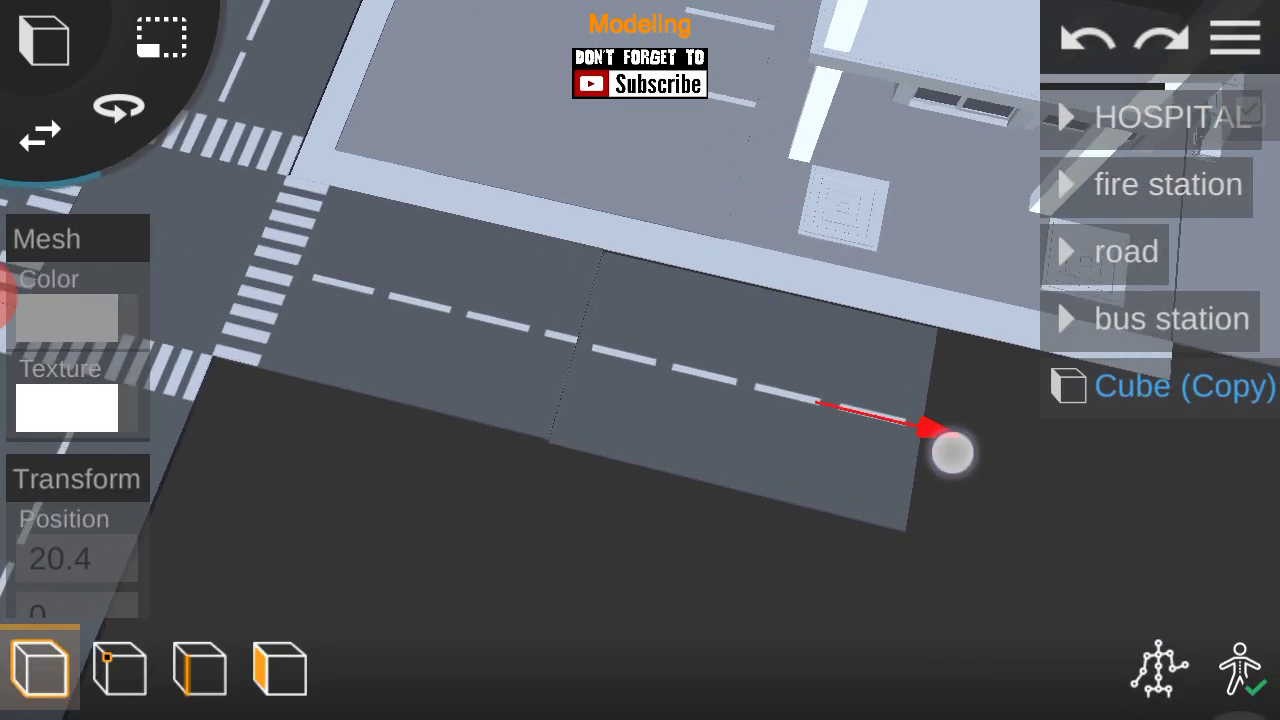
{"action": "mouse_move", "coordinate": [951, 449]}
{"action": "left_mouse_down"}
{"action": "mouse_move", "coordinate": [815, 600]}
{"action": "mouse_move", "coordinate": [977, 446]}
{"action": "left_mouse_up"}
{"action": "left_click", "coordinate": [70, 558]}
{"action": "key", "text": "BackSpace"}
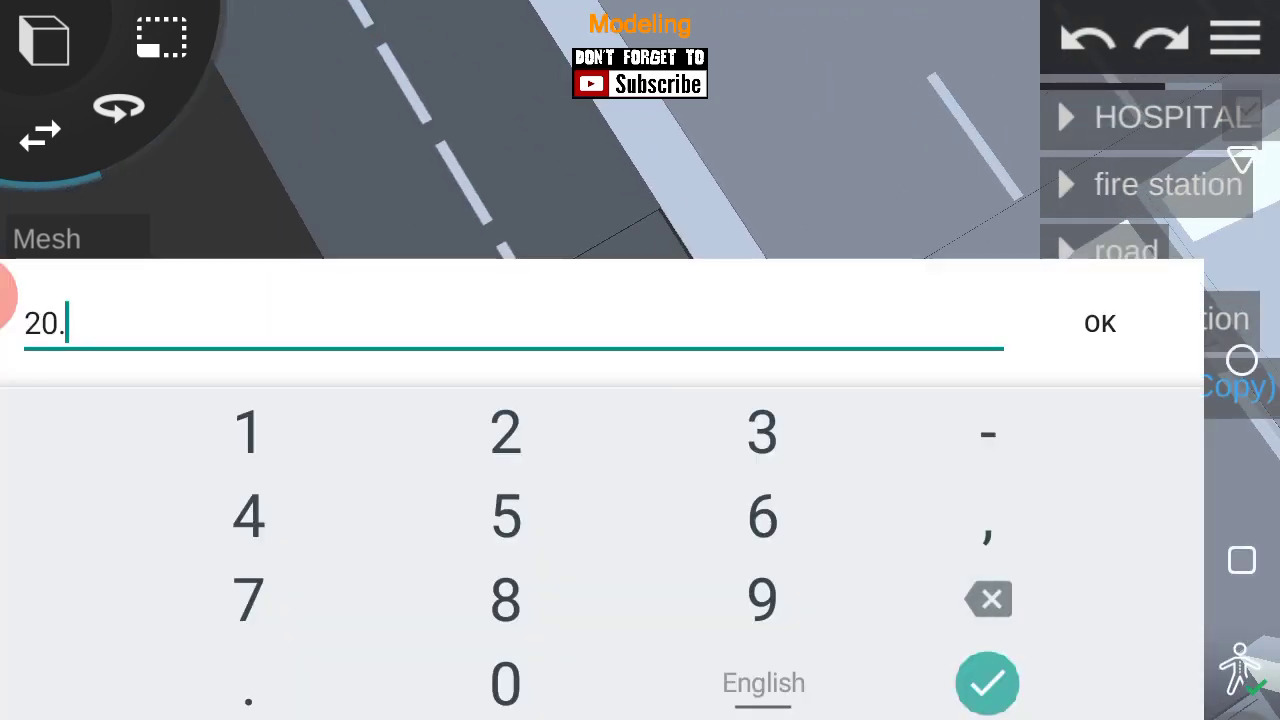
{"action": "type", "text": "24"}
{"action": "left_click", "coordinate": [1097, 320]}
Set the road piece's Position Y height to 0.13.
{"action": "left_click_drag", "start_coordinate": [826, 620], "coordinate": [968, 482]}
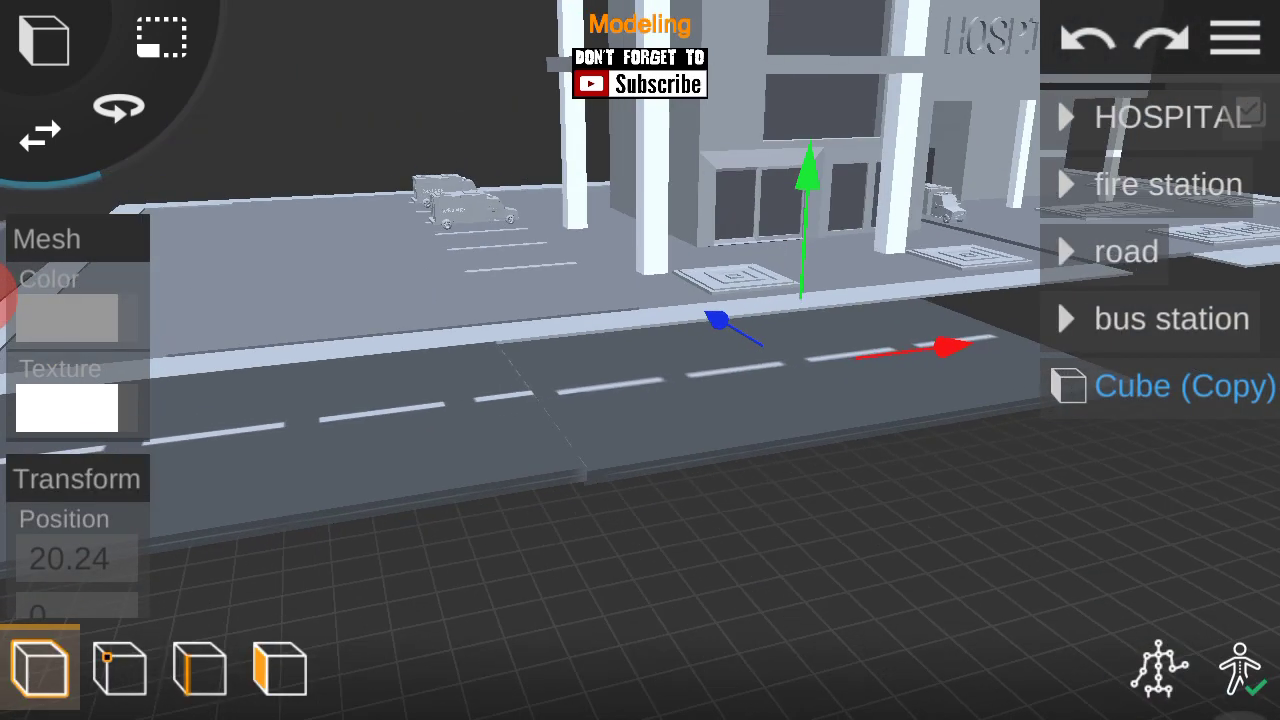
{"action": "mouse_move", "coordinate": [820, 600]}
{"action": "left_mouse_down"}
{"action": "mouse_move", "coordinate": [920, 525]}
{"action": "mouse_move", "coordinate": [901, 528]}
{"action": "mouse_move", "coordinate": [905, 515]}
{"action": "left_mouse_up"}
{"action": "left_click_drag", "start_coordinate": [34, 510], "coordinate": [34, 434]}
{"action": "left_click_drag", "start_coordinate": [921, 260], "coordinate": [949, 240]}
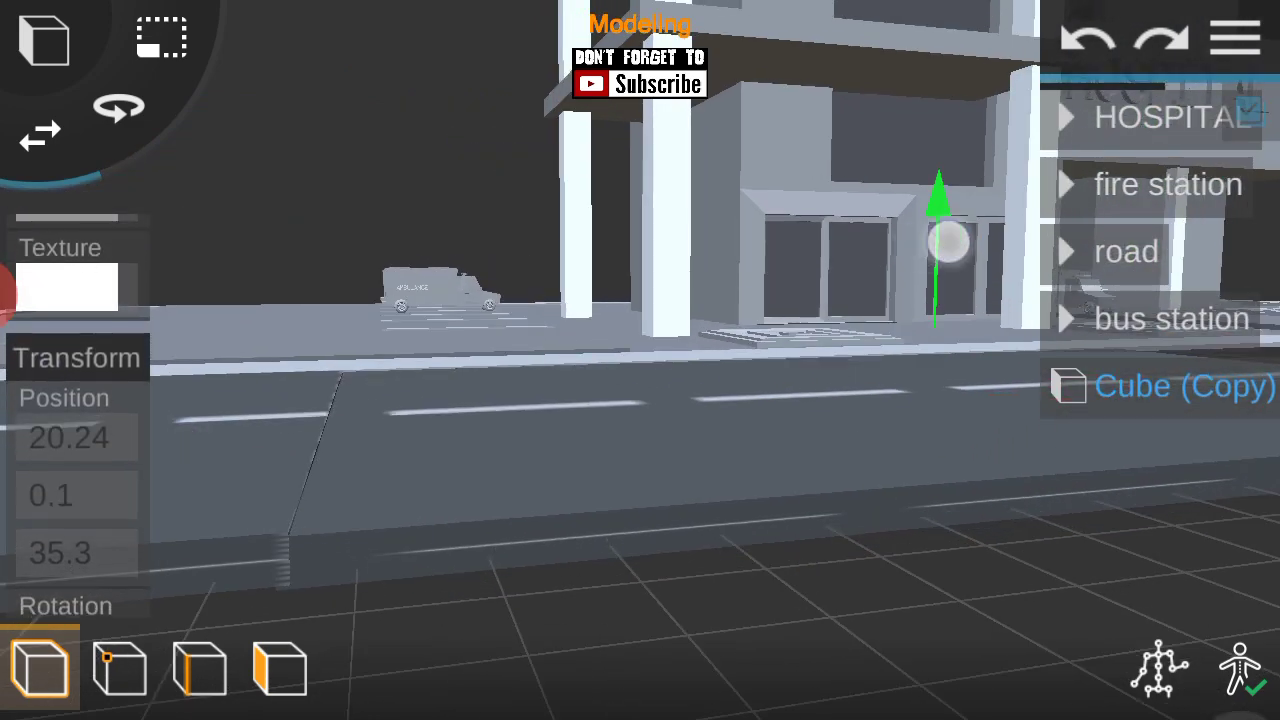
{"action": "mouse_move", "coordinate": [57, 394]}
{"action": "left_mouse_down"}
{"action": "mouse_move", "coordinate": [57, 515]}
{"action": "mouse_move", "coordinate": [57, 375]}
{"action": "left_mouse_up"}
{"action": "left_click", "coordinate": [60, 477]}
{"action": "key", "text": "BackSpace"}
{"action": "key", "text": "BackSpace"}
{"action": "type", "text": "1"}
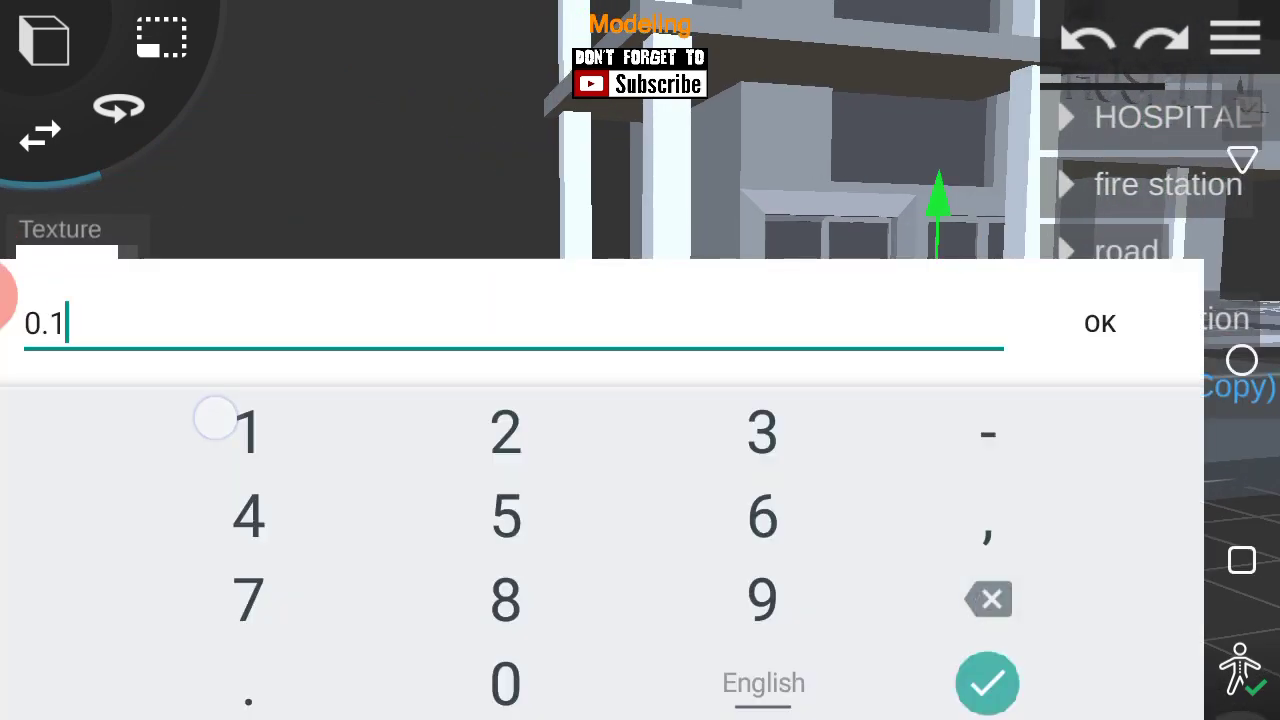
{"action": "type", "text": "3"}
{"action": "left_click", "coordinate": [1097, 322]}
{"action": "left_click", "coordinate": [1235, 37]}
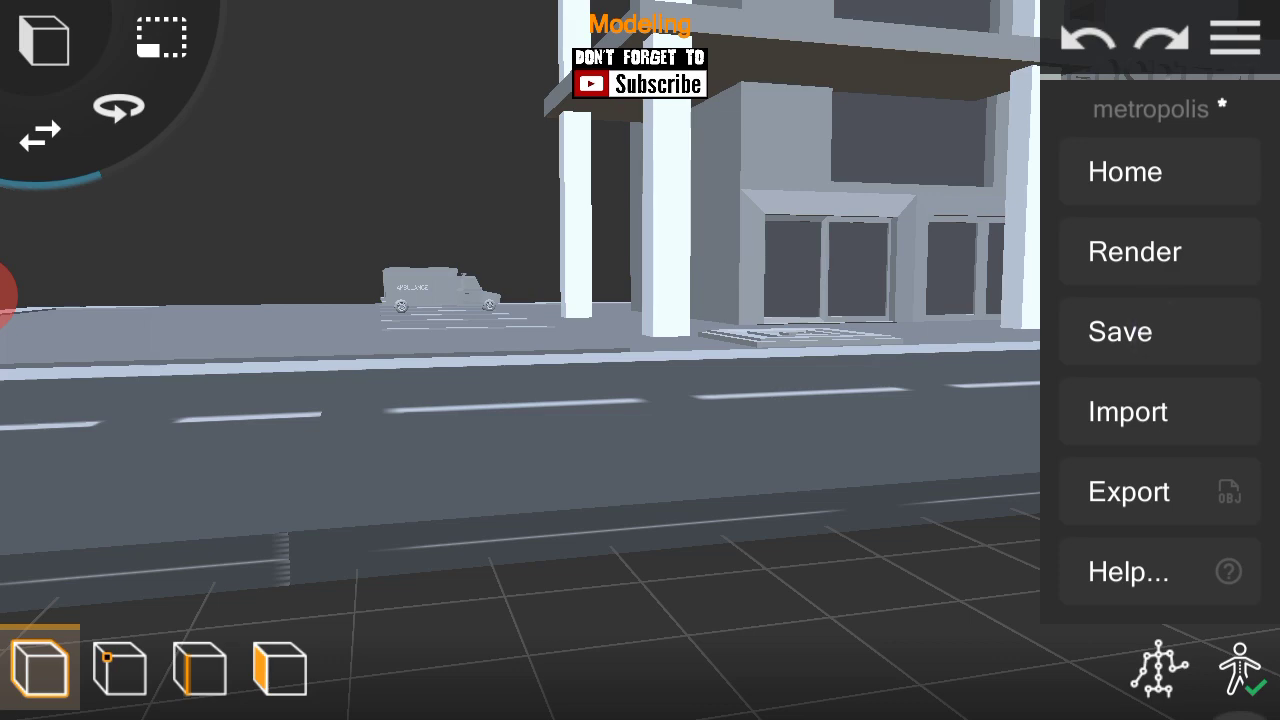
{"action": "left_click", "coordinate": [1235, 37]}
Copy the road piece repeatedly and slide the copies end to end along X past the hospital.
{"action": "left_click_drag", "start_coordinate": [943, 417], "coordinate": [937, 389]}
{"action": "left_click", "coordinate": [1160, 386]}
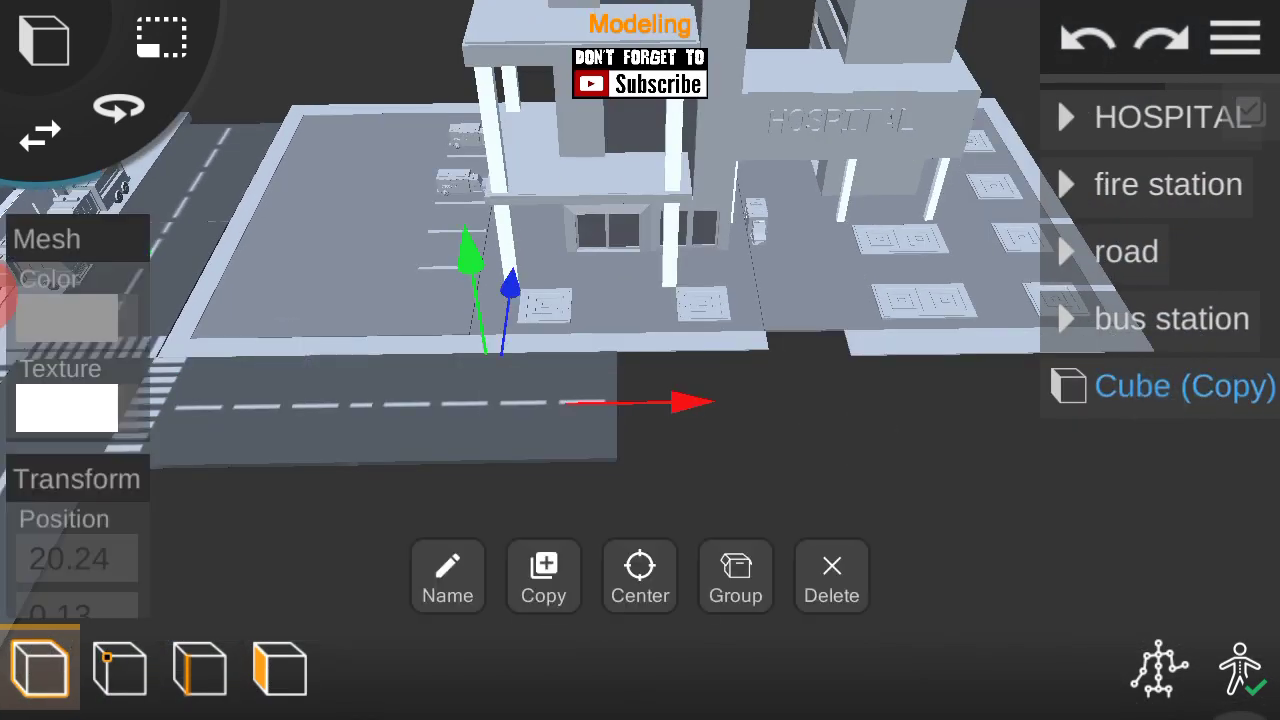
{"action": "left_click_drag", "start_coordinate": [661, 407], "coordinate": [928, 512]}
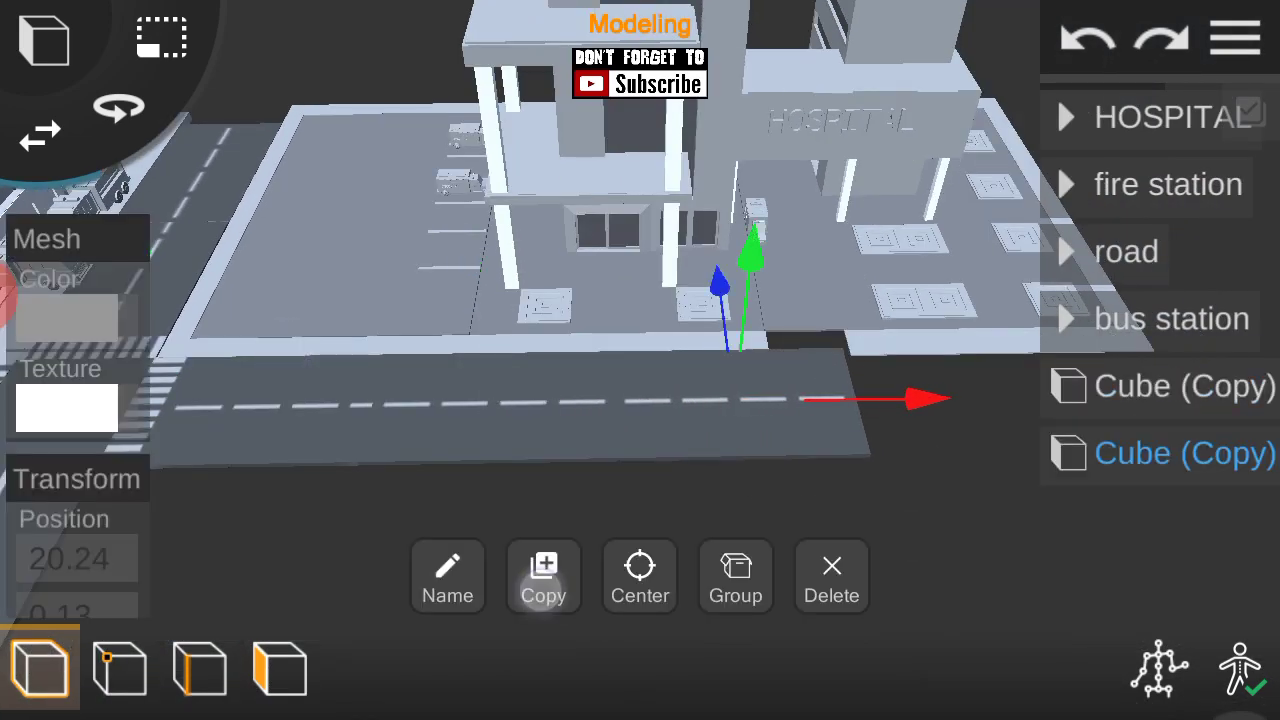
{"action": "left_click", "coordinate": [543, 590]}
{"action": "left_click_drag", "start_coordinate": [1057, 457], "coordinate": [889, 476]}
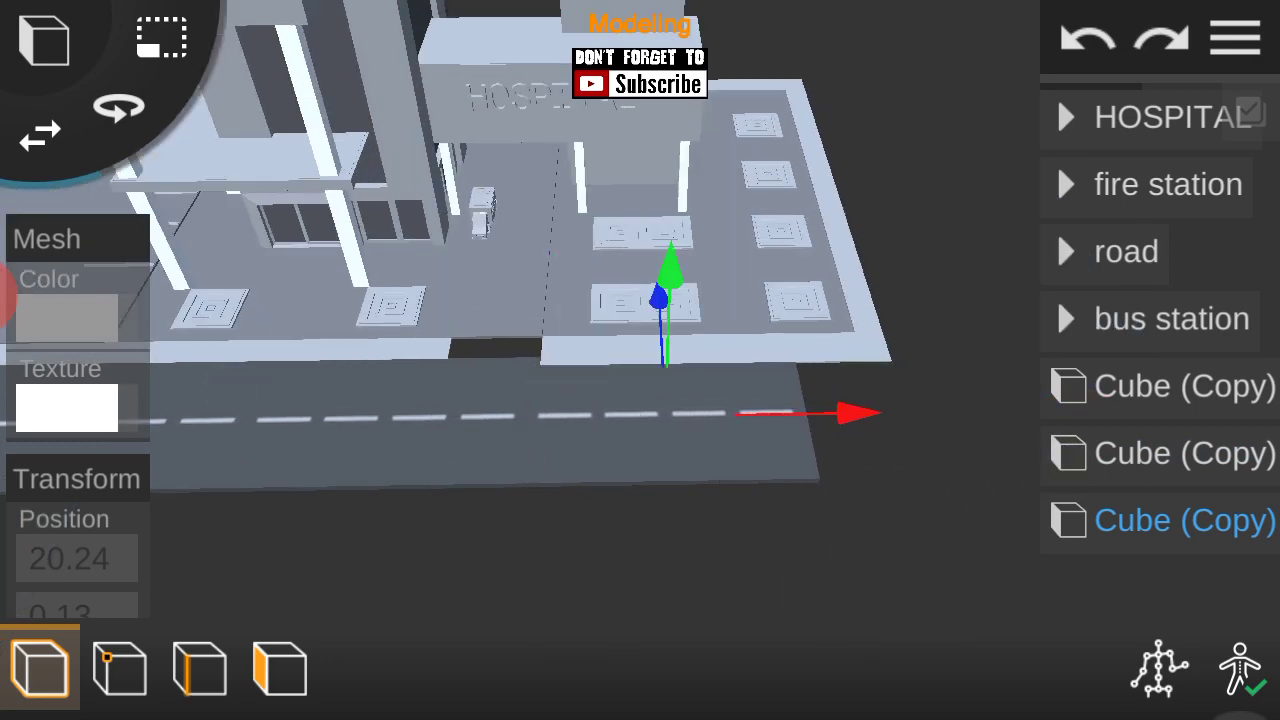
{"action": "left_click", "coordinate": [543, 590]}
{"action": "mouse_move", "coordinate": [860, 412]}
{"action": "left_mouse_down"}
{"action": "mouse_move", "coordinate": [1031, 483]}
{"action": "mouse_move", "coordinate": [943, 466]}
{"action": "mouse_move", "coordinate": [909, 491]}
{"action": "left_mouse_up"}
{"action": "left_click", "coordinate": [1235, 37]}
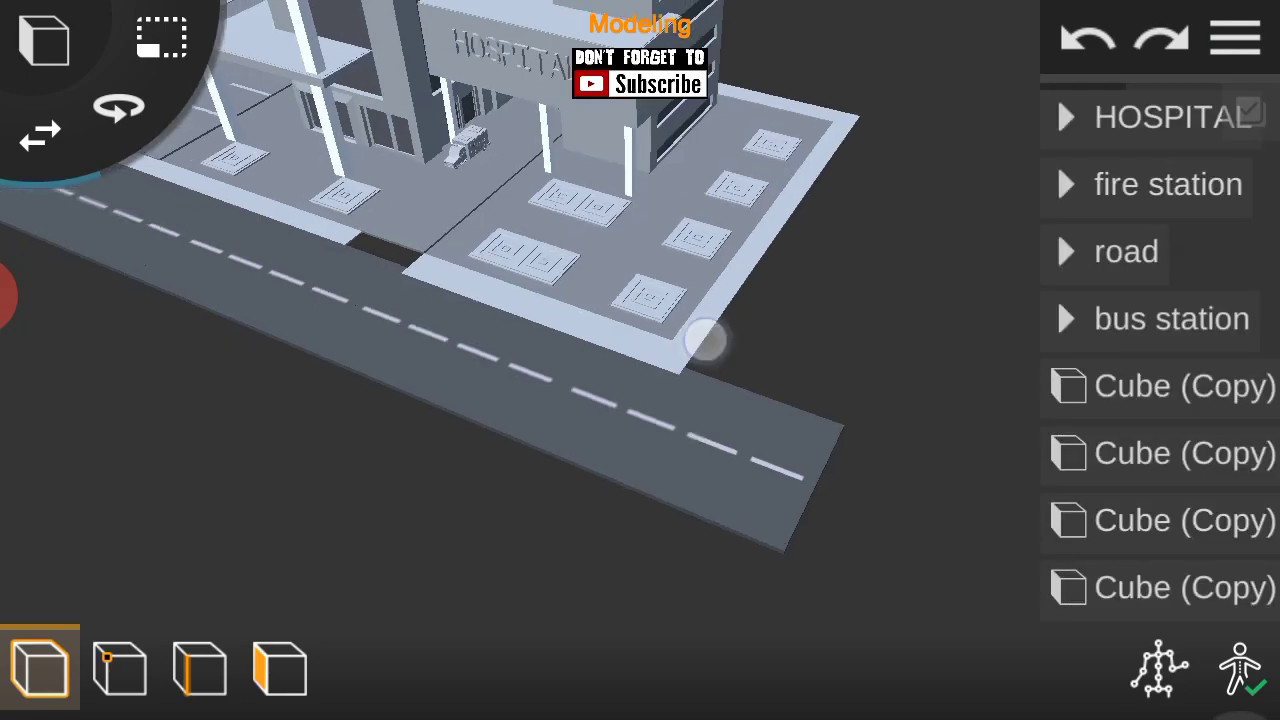
{"action": "left_click_drag", "start_coordinate": [703, 340], "coordinate": [357, 486]}
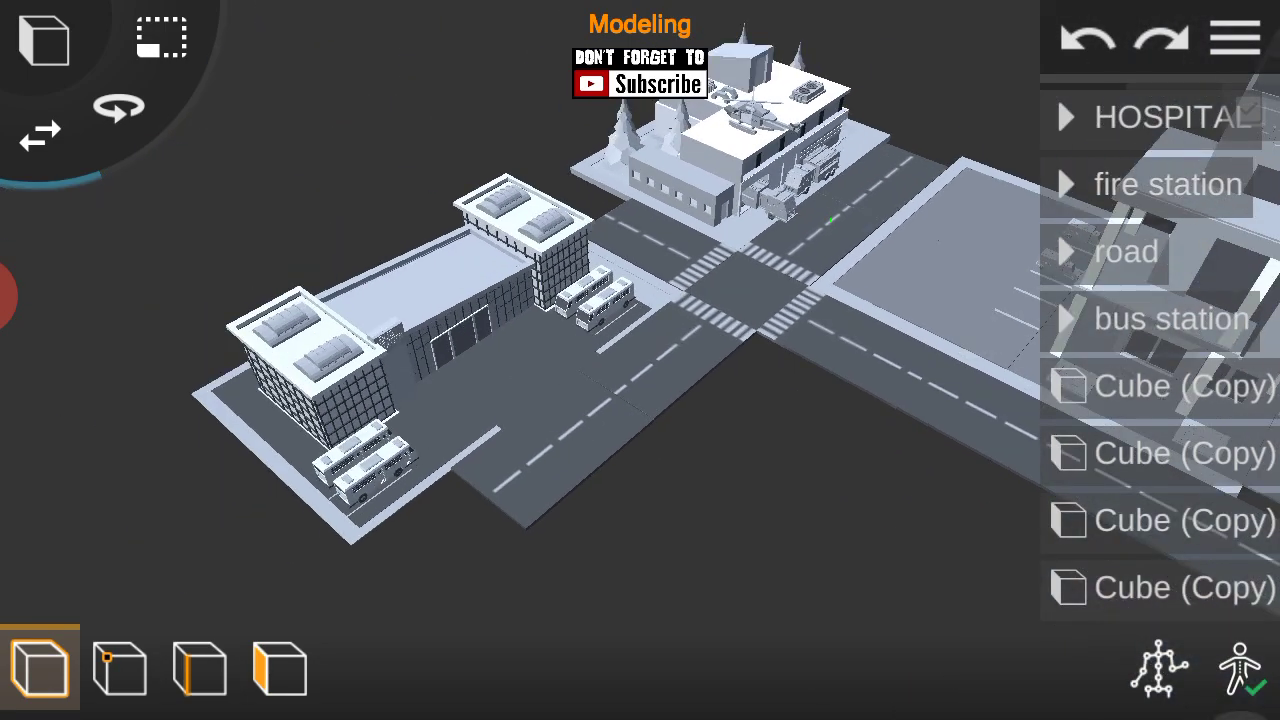
Select the road piece beside the bus station and set its height to 0.13.
{"action": "left_click", "coordinate": [1127, 252]}
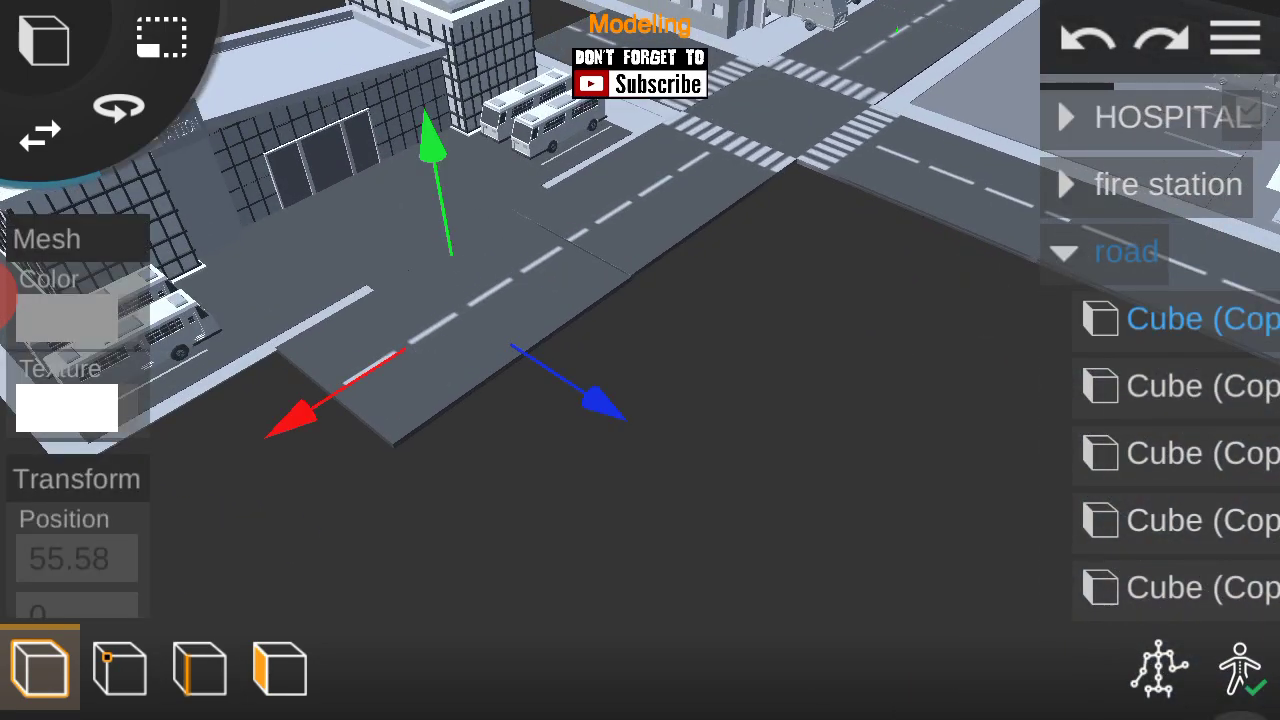
{"action": "scroll", "coordinate": [1170, 400], "scroll_direction": "down", "scroll_amount": 5}
{"action": "scroll", "coordinate": [1170, 400], "scroll_direction": "up", "scroll_amount": 5}
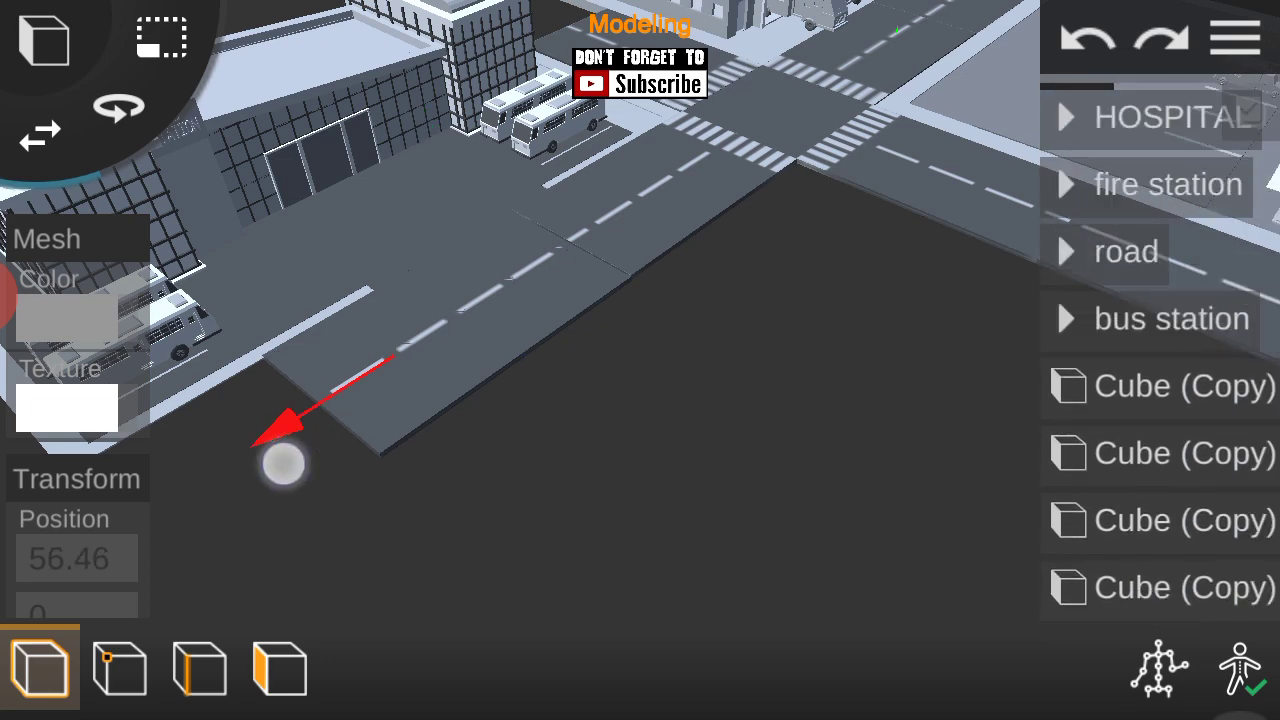
{"action": "scroll", "coordinate": [680, 410], "scroll_direction": "up", "scroll_amount": 5}
{"action": "left_click_drag", "start_coordinate": [50, 490], "coordinate": [50, 373]}
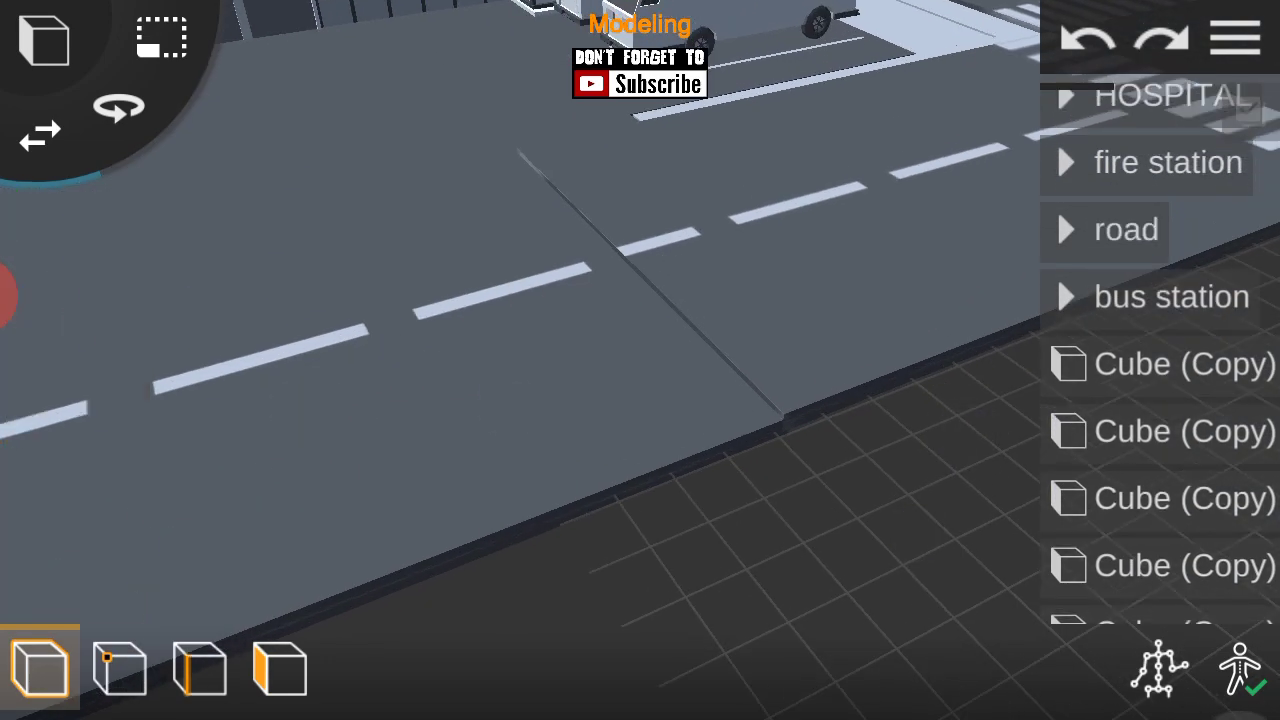
{"action": "left_click_drag", "start_coordinate": [766, 389], "coordinate": [337, 171]}
{"action": "left_click_drag", "start_coordinate": [40, 529], "coordinate": [40, 505]}
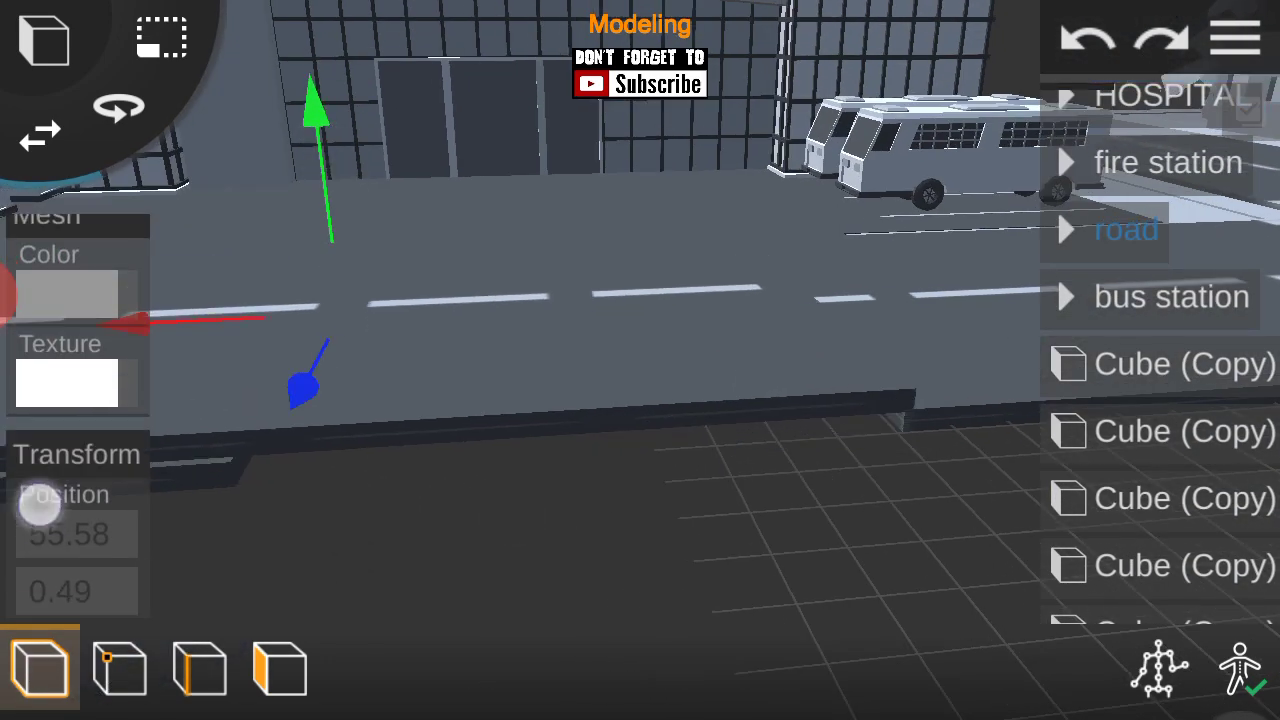
{"action": "left_click", "coordinate": [60, 591]}
{"action": "left_click", "coordinate": [987, 683]}
{"action": "left_click_drag", "start_coordinate": [920, 463], "coordinate": [911, 437]}
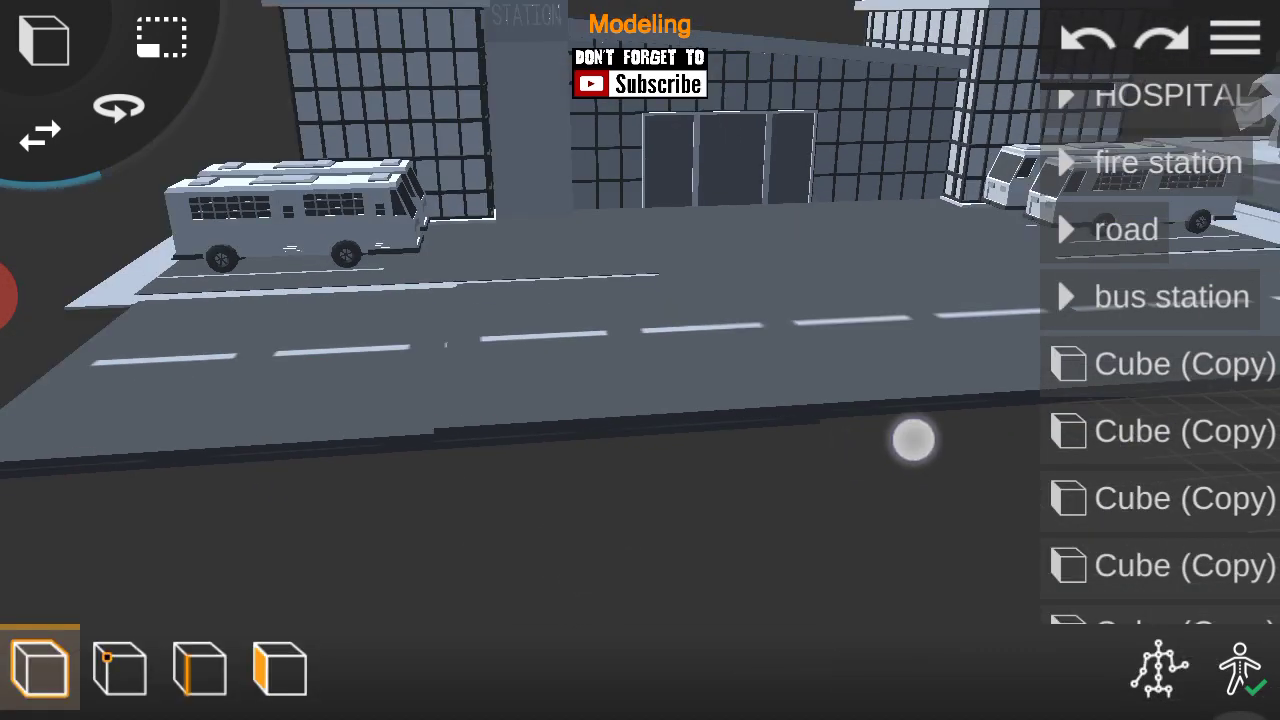
{"action": "left_click", "coordinate": [77, 517]}
{"action": "type", "text": "0.13"}
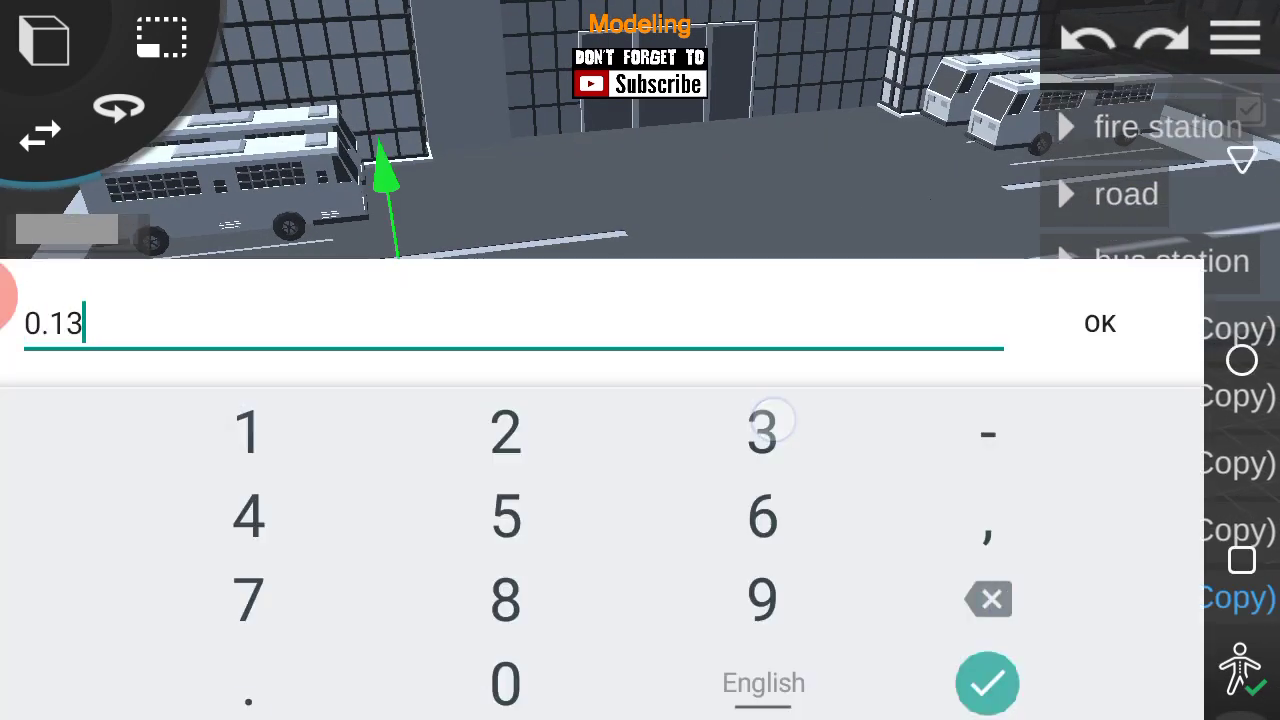
{"action": "left_click", "coordinate": [987, 683]}
{"action": "left_click", "coordinate": [1236, 38]}
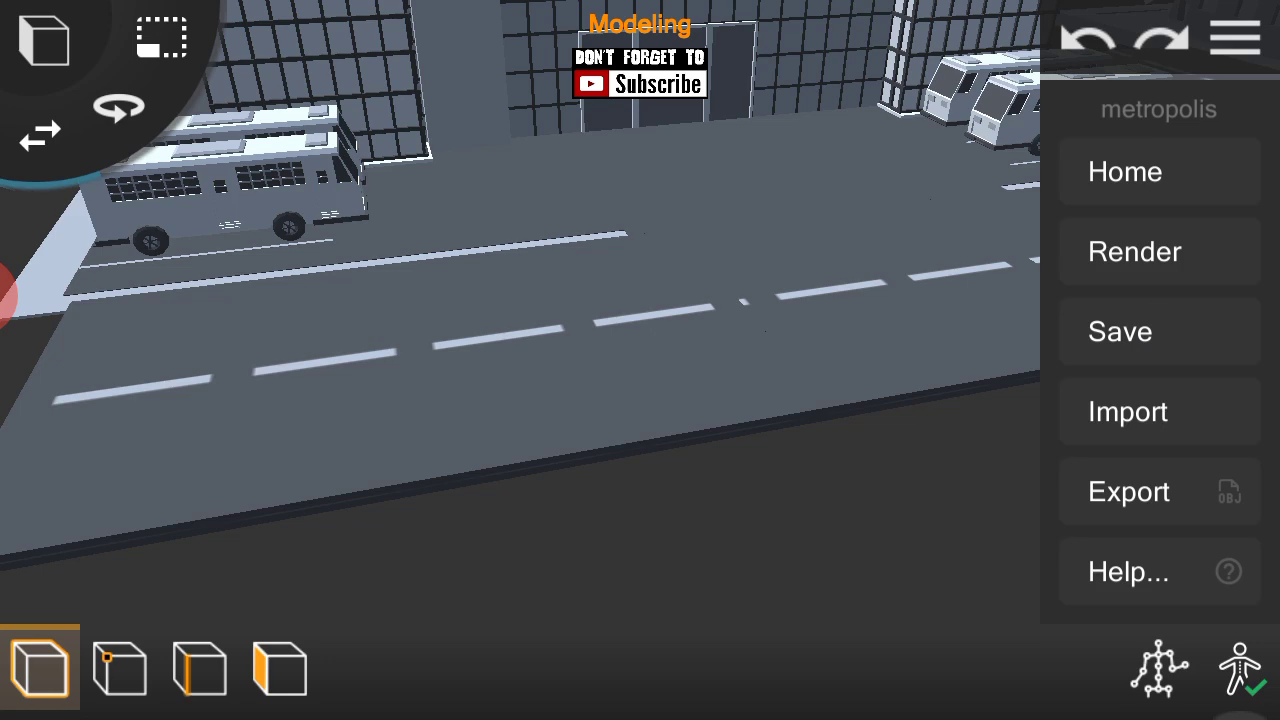
{"action": "left_click", "coordinate": [1236, 38]}
Slide the road piece along X to 76.51 to close the gap with the street.
{"action": "left_click_drag", "start_coordinate": [360, 463], "coordinate": [201, 449]}
{"action": "left_click_drag", "start_coordinate": [530, 536], "coordinate": [226, 484]}
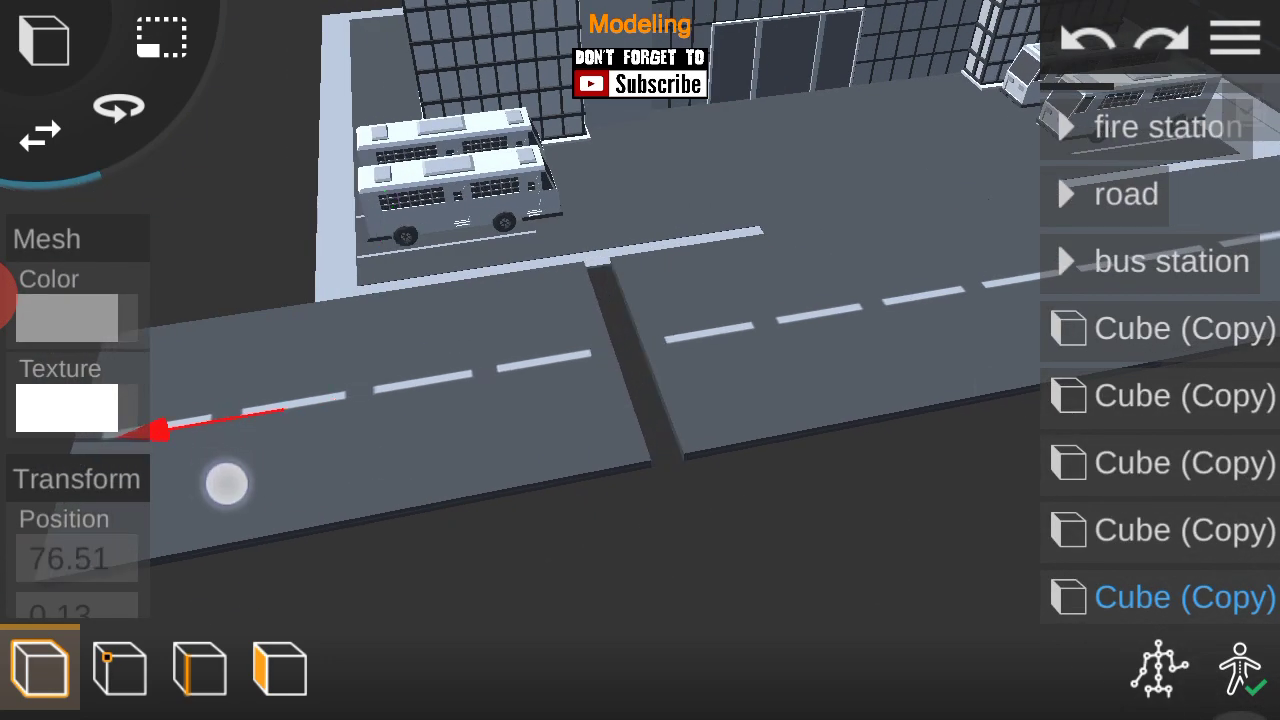
{"action": "left_click", "coordinate": [1236, 38]}
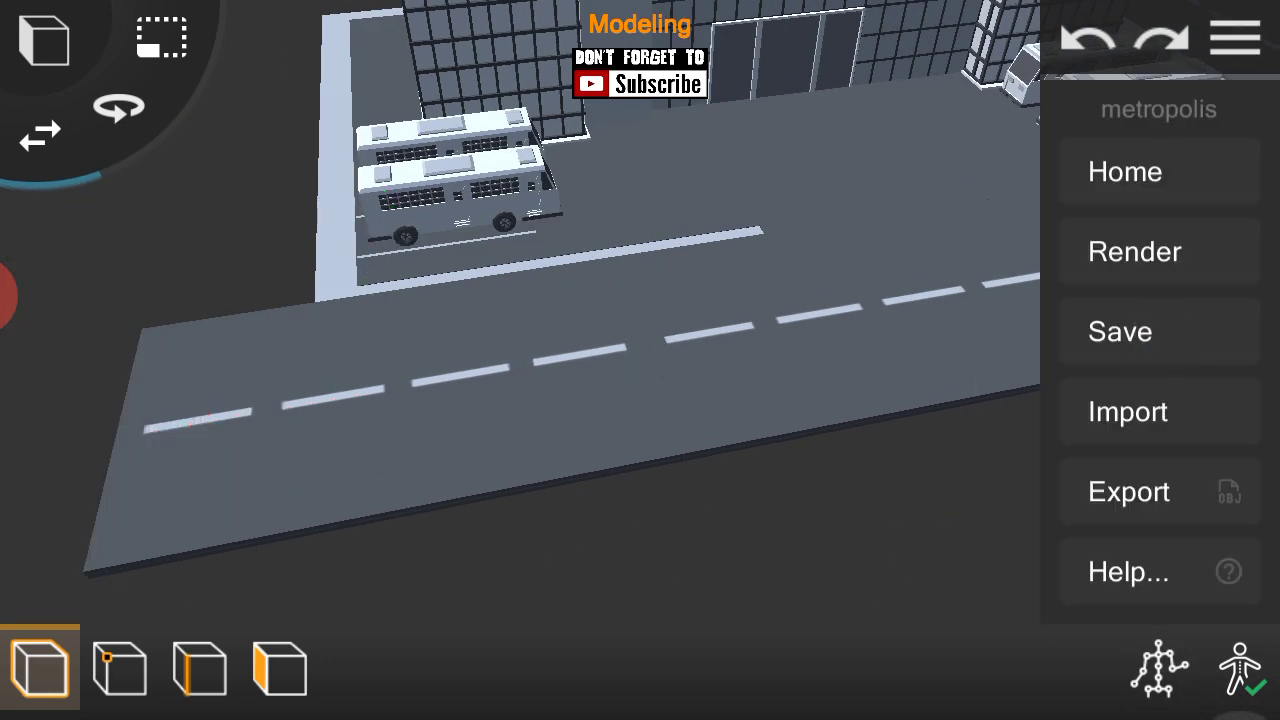
{"action": "left_click", "coordinate": [1236, 38]}
{"action": "left_click_drag", "start_coordinate": [820, 480], "coordinate": [1040, 340]}
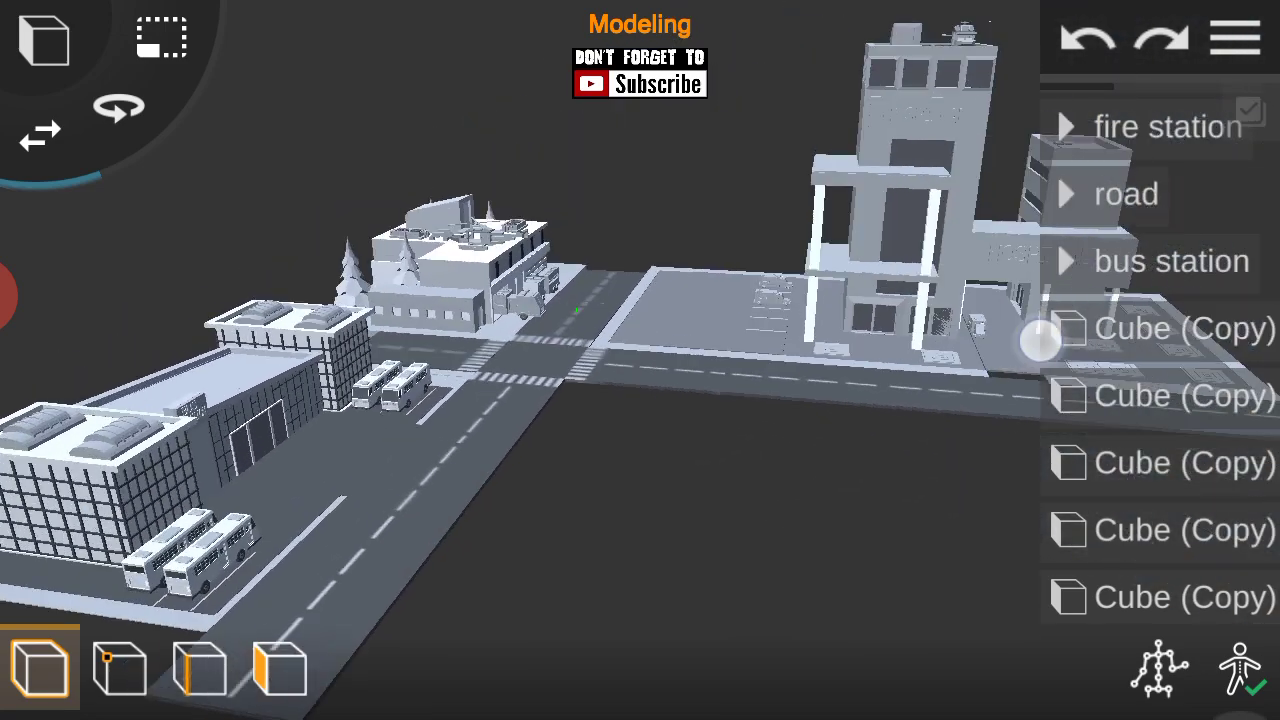
{"action": "left_click", "coordinate": [44, 40]}
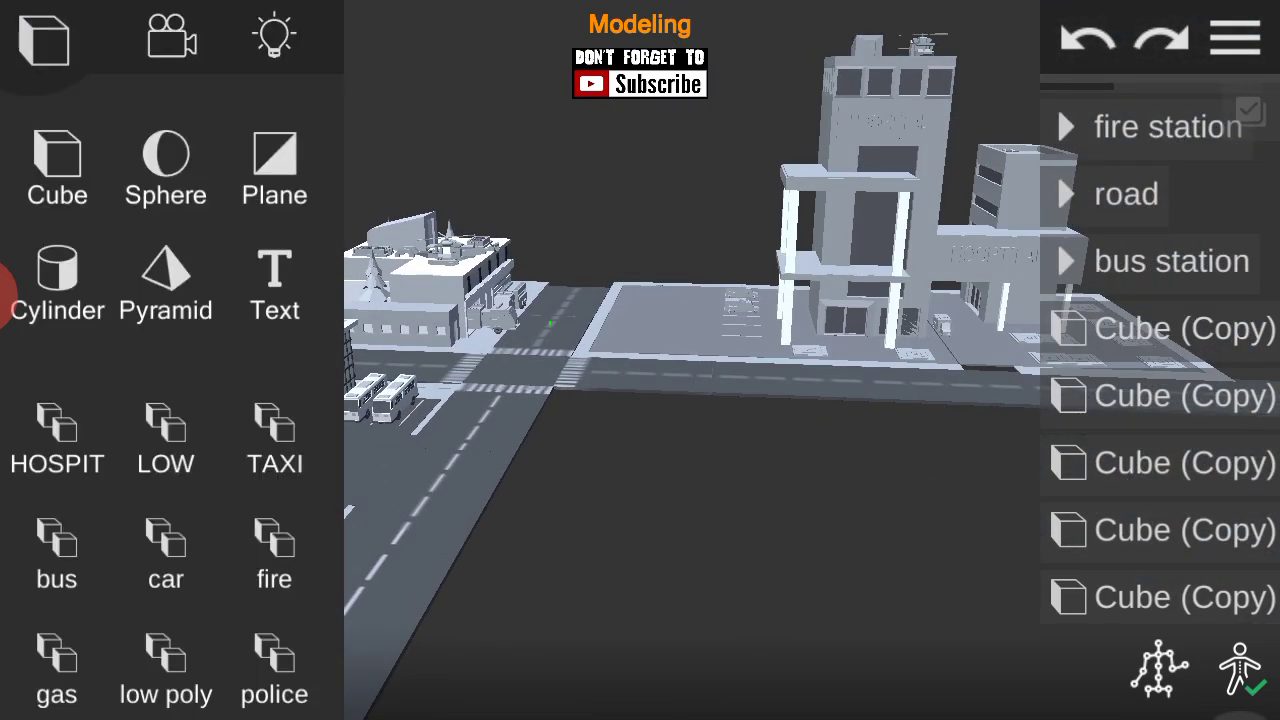
Add the gas station model and move it into the empty lot across from the bus station.
{"action": "left_click", "coordinate": [44, 40]}
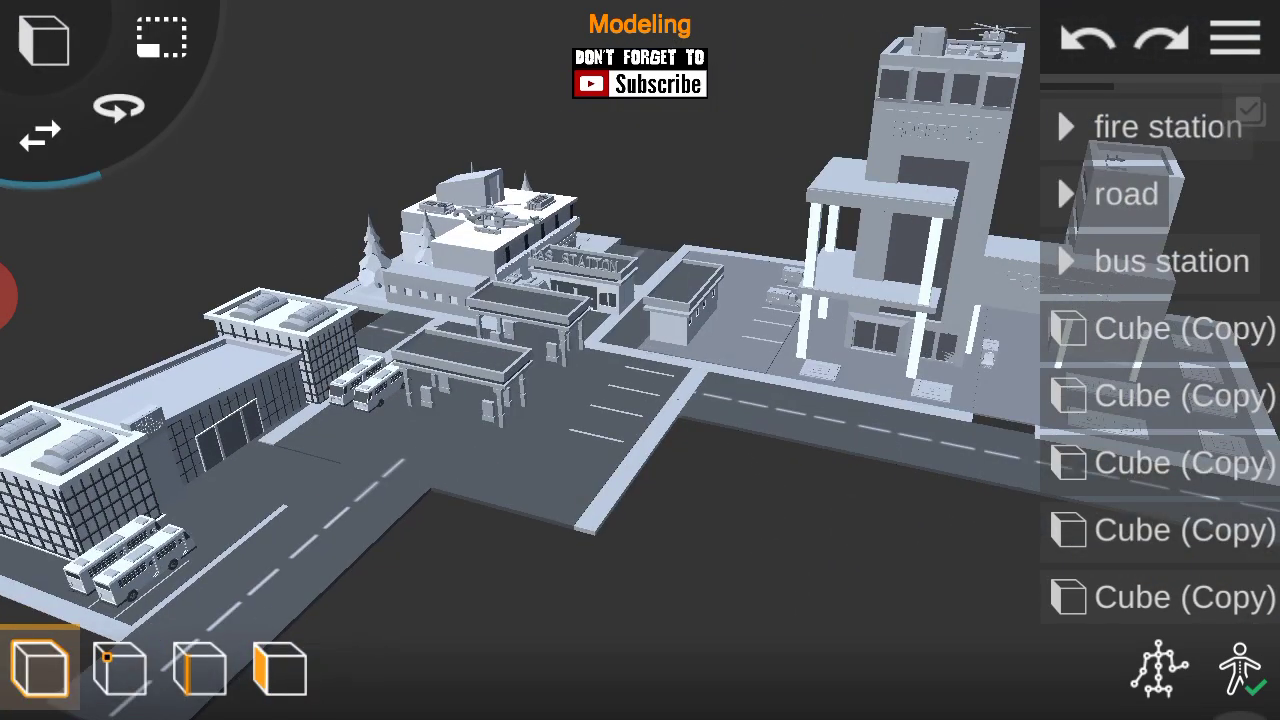
{"action": "left_click_drag", "start_coordinate": [1160, 500], "coordinate": [1160, 390]}
{"action": "left_click", "coordinate": [1172, 603]}
{"action": "left_click", "coordinate": [640, 575]}
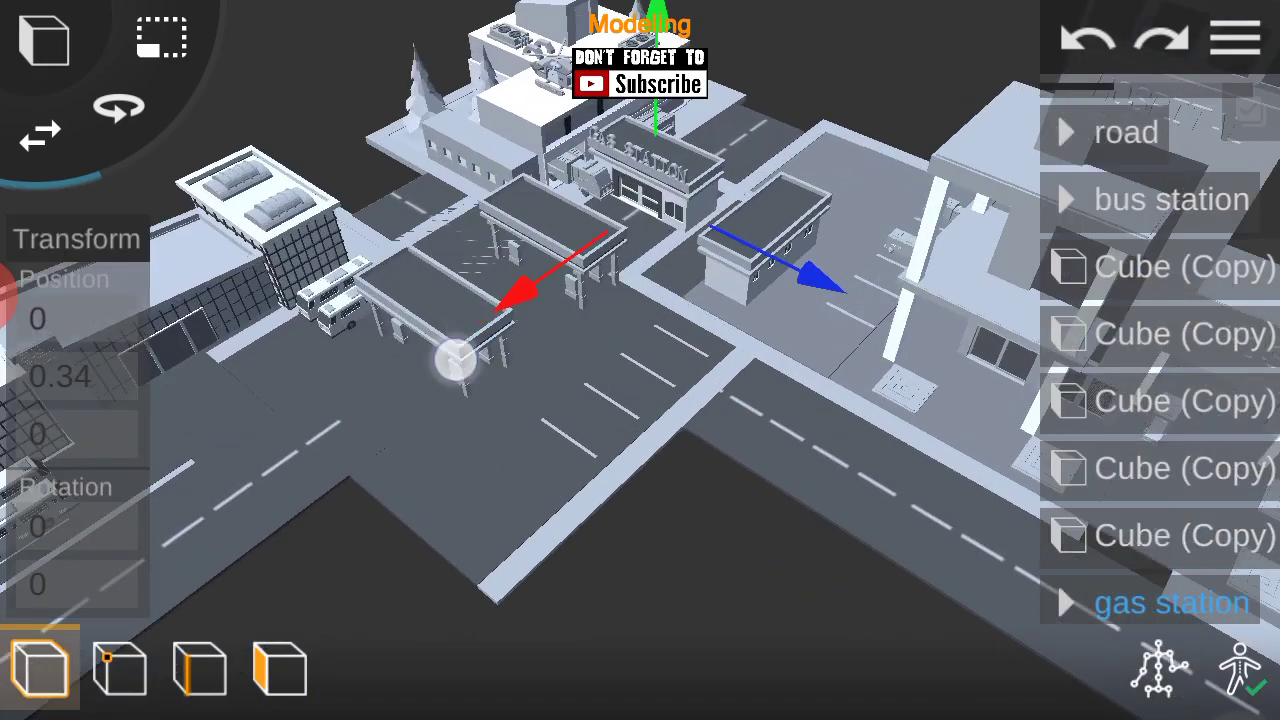
{"action": "left_click_drag", "start_coordinate": [457, 357], "coordinate": [277, 257]}
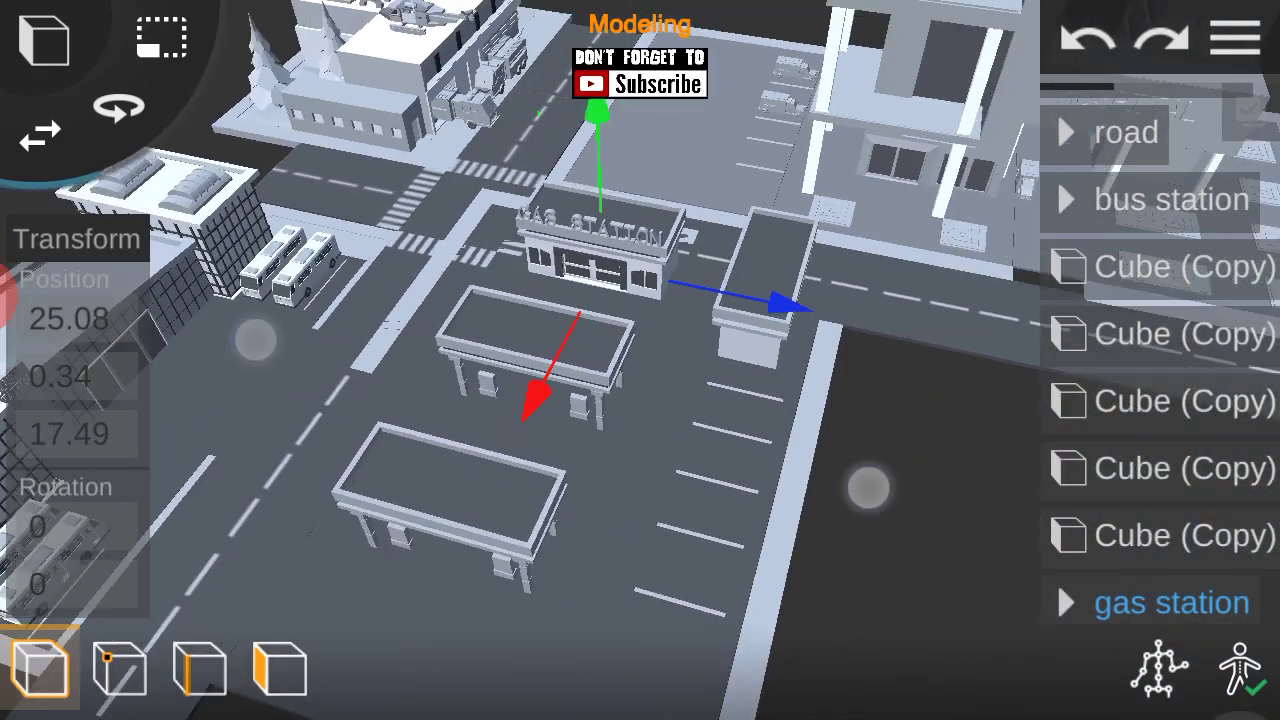
{"action": "mouse_move", "coordinate": [868, 487]}
{"action": "left_mouse_down"}
{"action": "mouse_move", "coordinate": [814, 448]}
{"action": "mouse_move", "coordinate": [800, 350]}
{"action": "left_mouse_up"}
{"action": "left_click_drag", "start_coordinate": [586, 443], "coordinate": [667, 456]}
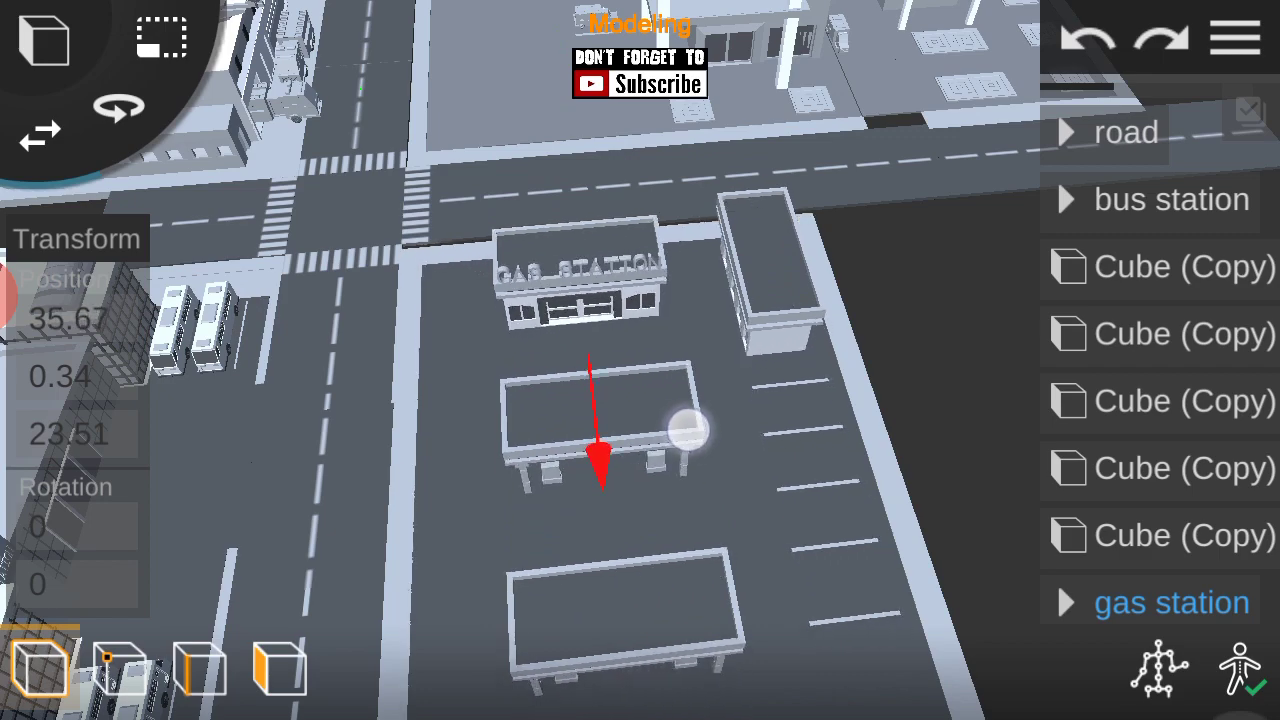
{"action": "scroll", "coordinate": [553, 454], "scroll_direction": "down", "scroll_amount": 3}
Rotate the gas station to 90 degrees.
{"action": "left_click_drag", "start_coordinate": [975, 406], "coordinate": [1006, 380]}
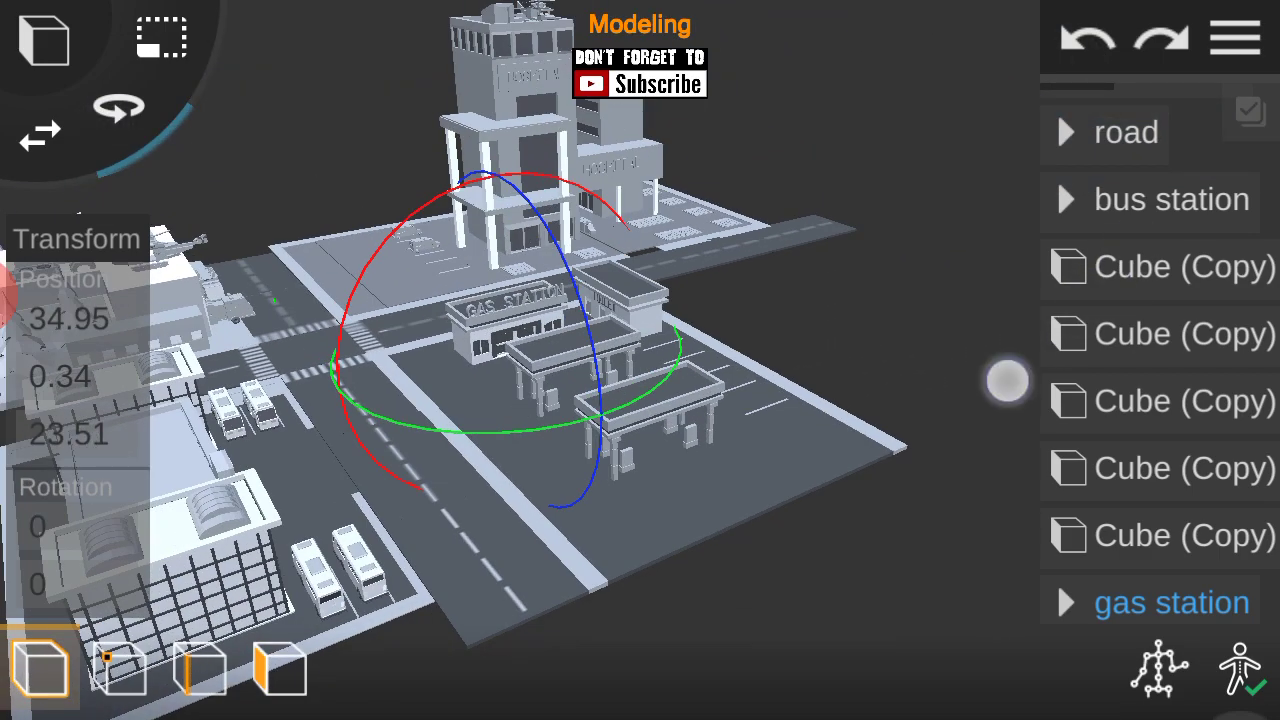
{"action": "scroll", "coordinate": [603, 351], "scroll_direction": "up", "scroll_amount": 3}
{"action": "left_click_drag", "start_coordinate": [169, 349], "coordinate": [297, 366]}
{"action": "left_click", "coordinate": [68, 583]}
{"action": "key", "text": "BackSpace"}
{"action": "key", "text": "BackSpace"}
{"action": "key", "text": "BackSpace"}
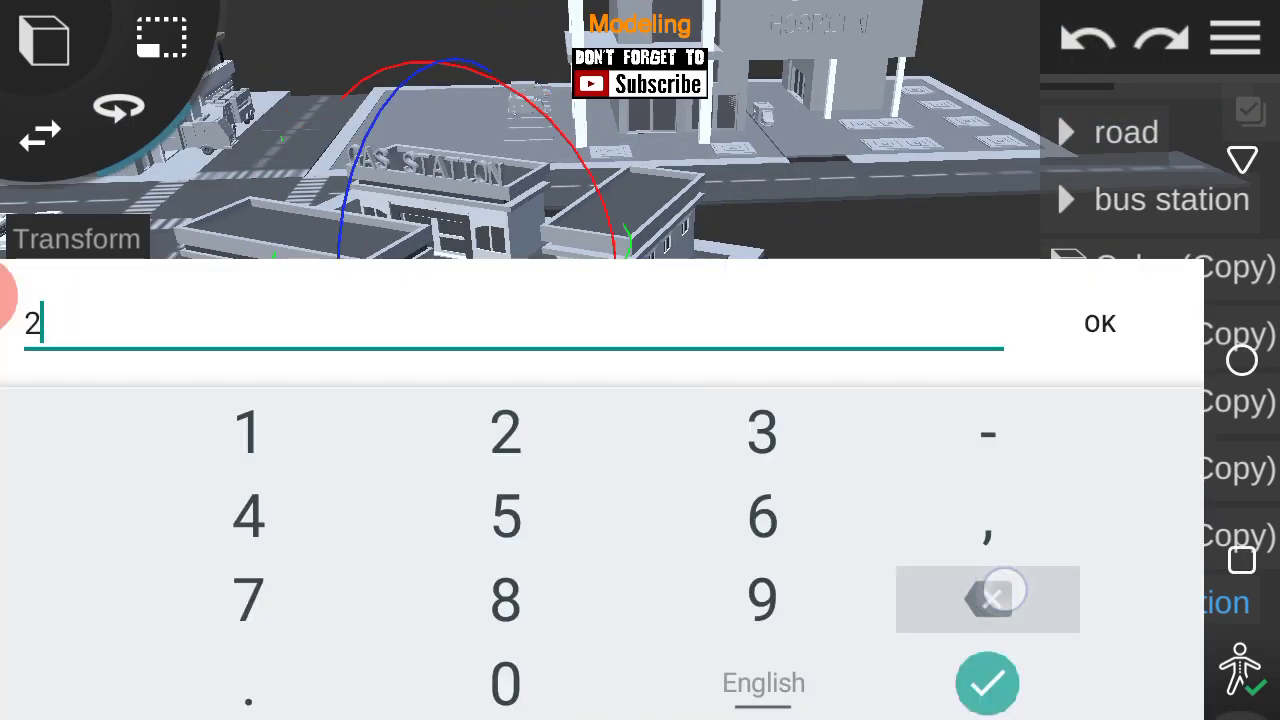
{"action": "key", "text": "BackSpace"}
{"action": "type", "text": "90"}
{"action": "key", "text": "Return"}
{"action": "left_click", "coordinate": [40, 135]}
{"action": "scroll", "coordinate": [566, 552], "scroll_direction": "up", "scroll_amount": 3}
{"action": "scroll", "coordinate": [309, 484], "scroll_direction": "down", "scroll_amount": 3}
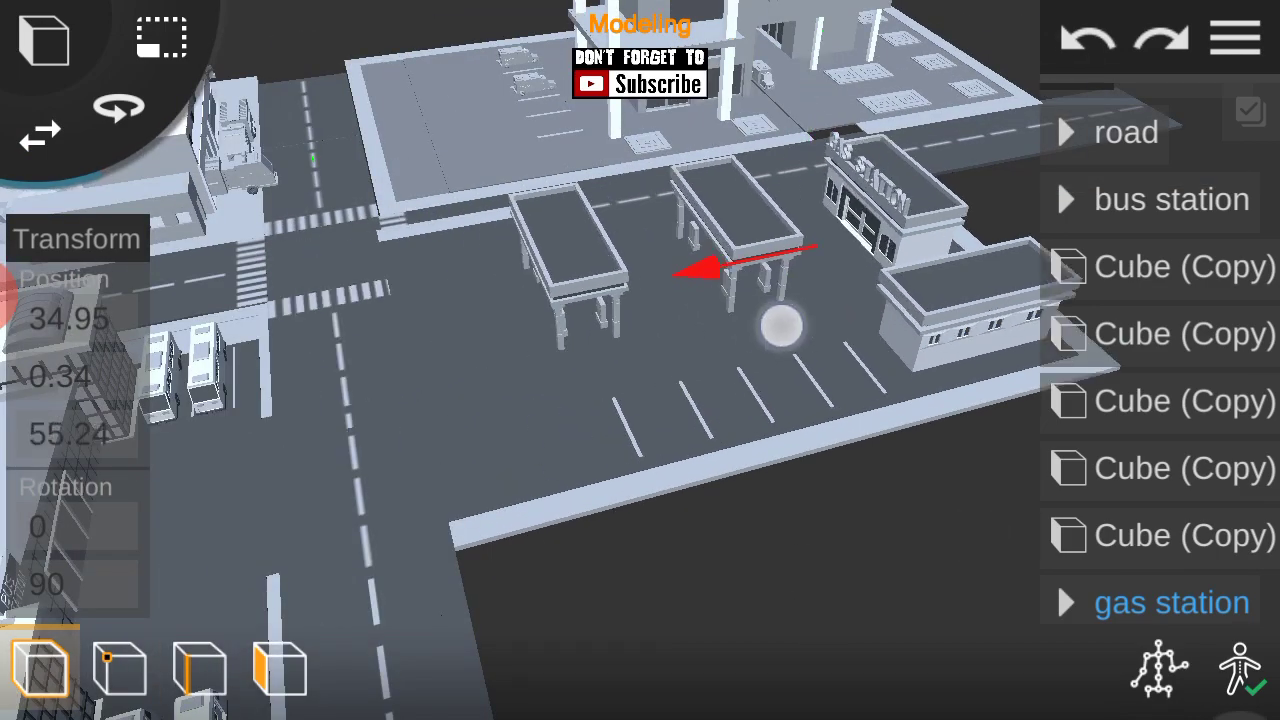
Fine-tune the gas station to about 44.03, 0.34, 55.55 and inspect the lot closely.
{"action": "left_click_drag", "start_coordinate": [780, 323], "coordinate": [781, 393]}
{"action": "mouse_move", "coordinate": [719, 516]}
{"action": "left_mouse_down"}
{"action": "mouse_move", "coordinate": [820, 249]}
{"action": "mouse_move", "coordinate": [905, 339]}
{"action": "left_mouse_up"}
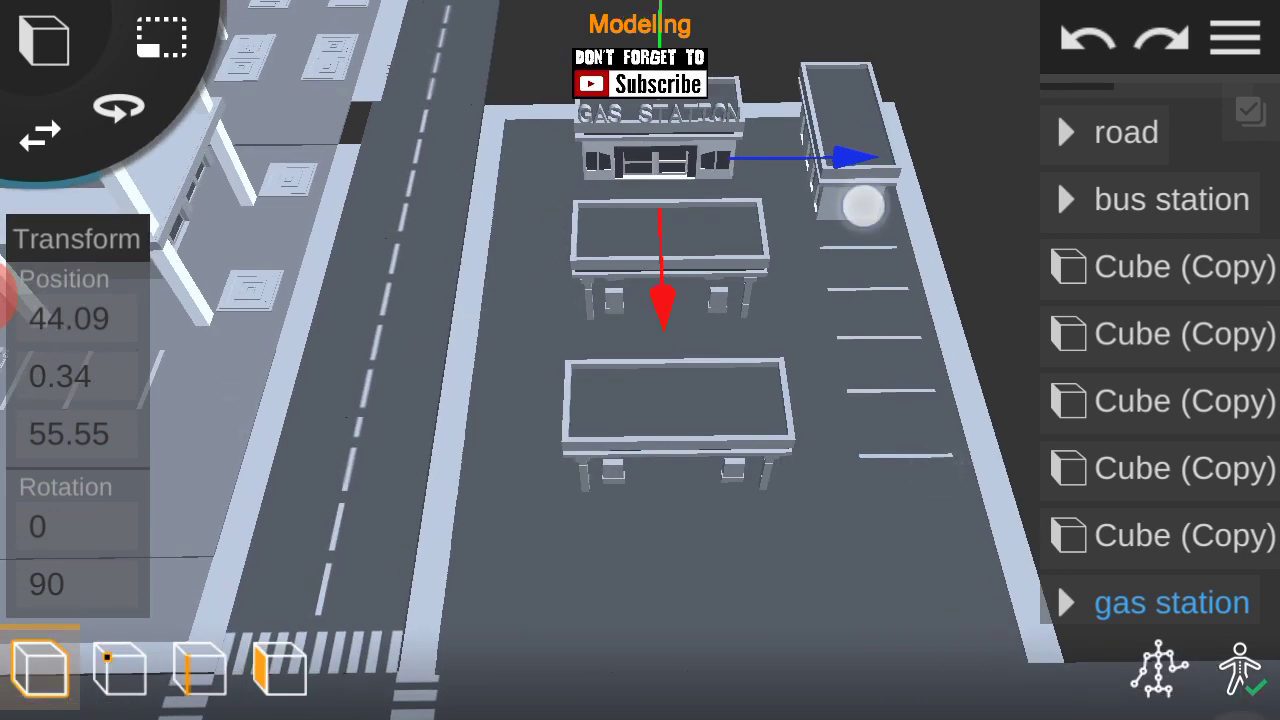
{"action": "mouse_move", "coordinate": [863, 206]}
{"action": "left_mouse_down"}
{"action": "mouse_move", "coordinate": [875, 200]}
{"action": "mouse_move", "coordinate": [700, 420]}
{"action": "left_mouse_up"}
{"action": "left_click", "coordinate": [1236, 37]}
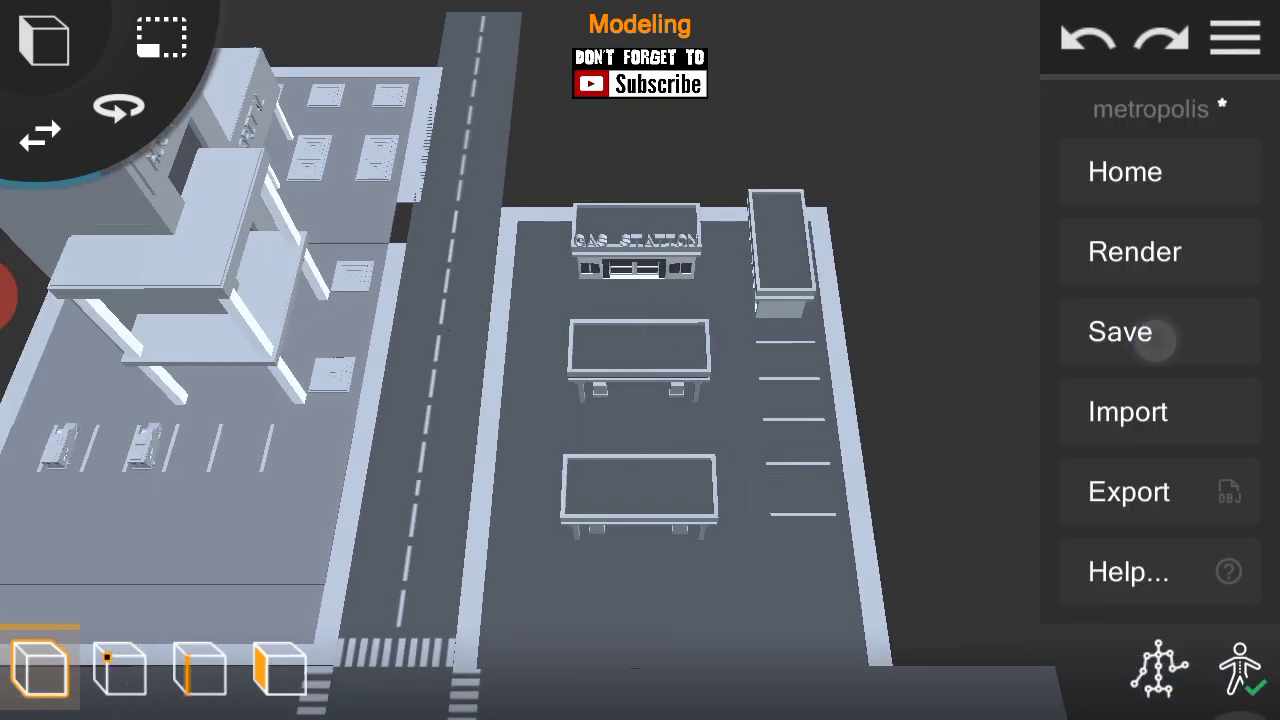
{"action": "left_click", "coordinate": [1236, 37]}
{"action": "mouse_move", "coordinate": [780, 408]}
{"action": "left_mouse_down"}
{"action": "mouse_move", "coordinate": [846, 449]}
{"action": "mouse_move", "coordinate": [1046, 400]}
{"action": "mouse_move", "coordinate": [1014, 452]}
{"action": "mouse_move", "coordinate": [700, 450]}
{"action": "left_mouse_up"}
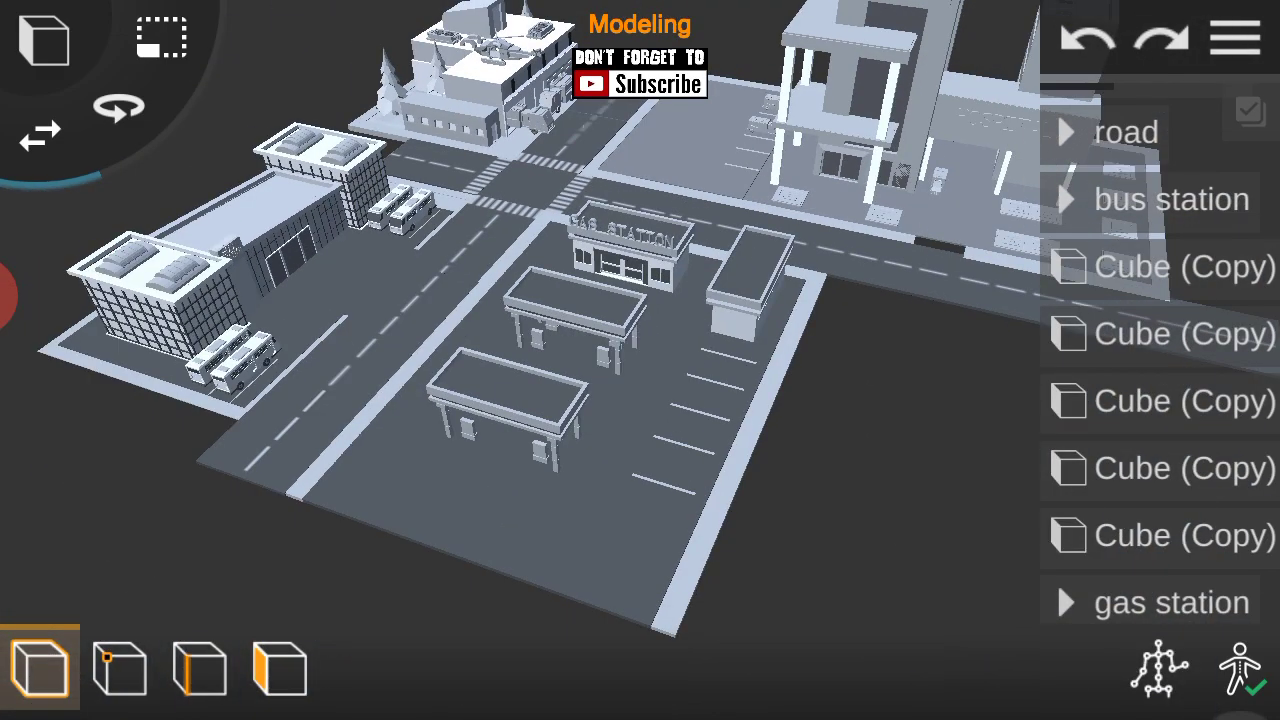
{"action": "left_click", "coordinate": [1236, 37]}
Add the low-poly supermarket and move it near the hospital road beside the office block.
{"action": "left_click", "coordinate": [1236, 37]}
{"action": "left_click_drag", "start_coordinate": [700, 450], "coordinate": [640, 380]}
{"action": "left_click", "coordinate": [43, 40]}
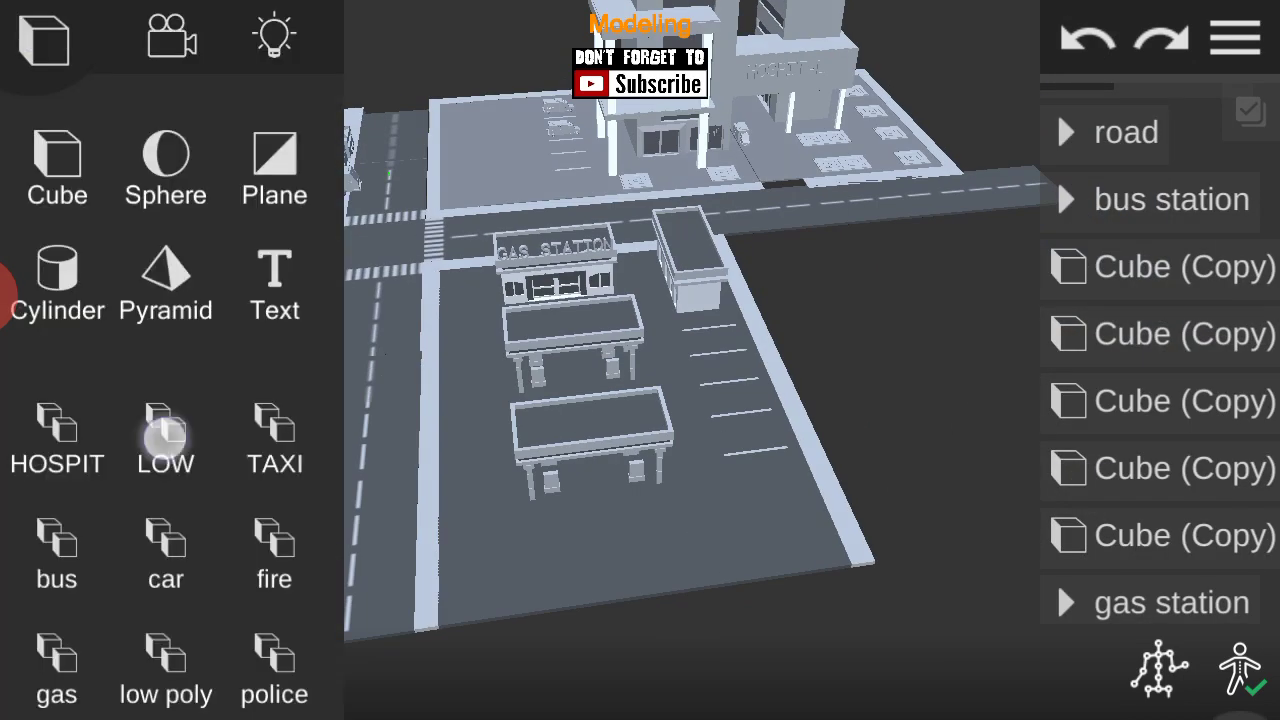
{"action": "left_click_drag", "start_coordinate": [1100, 433], "coordinate": [1134, 266]}
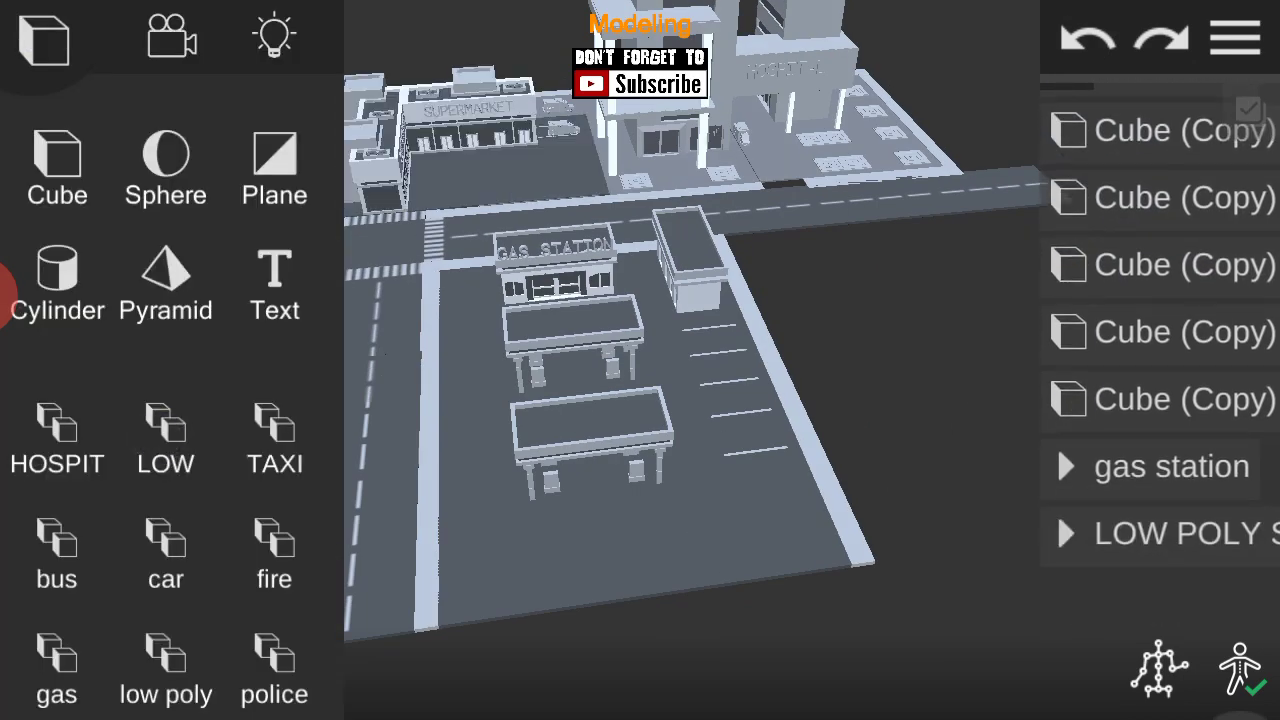
{"action": "left_click", "coordinate": [1180, 540]}
{"action": "mouse_move", "coordinate": [940, 433]}
{"action": "left_mouse_down"}
{"action": "mouse_move", "coordinate": [763, 337]}
{"action": "mouse_move", "coordinate": [918, 465]}
{"action": "left_mouse_up"}
{"action": "mouse_move", "coordinate": [691, 591]}
{"action": "left_mouse_down"}
{"action": "mouse_move", "coordinate": [923, 186]}
{"action": "mouse_move", "coordinate": [811, 411]}
{"action": "left_mouse_up"}
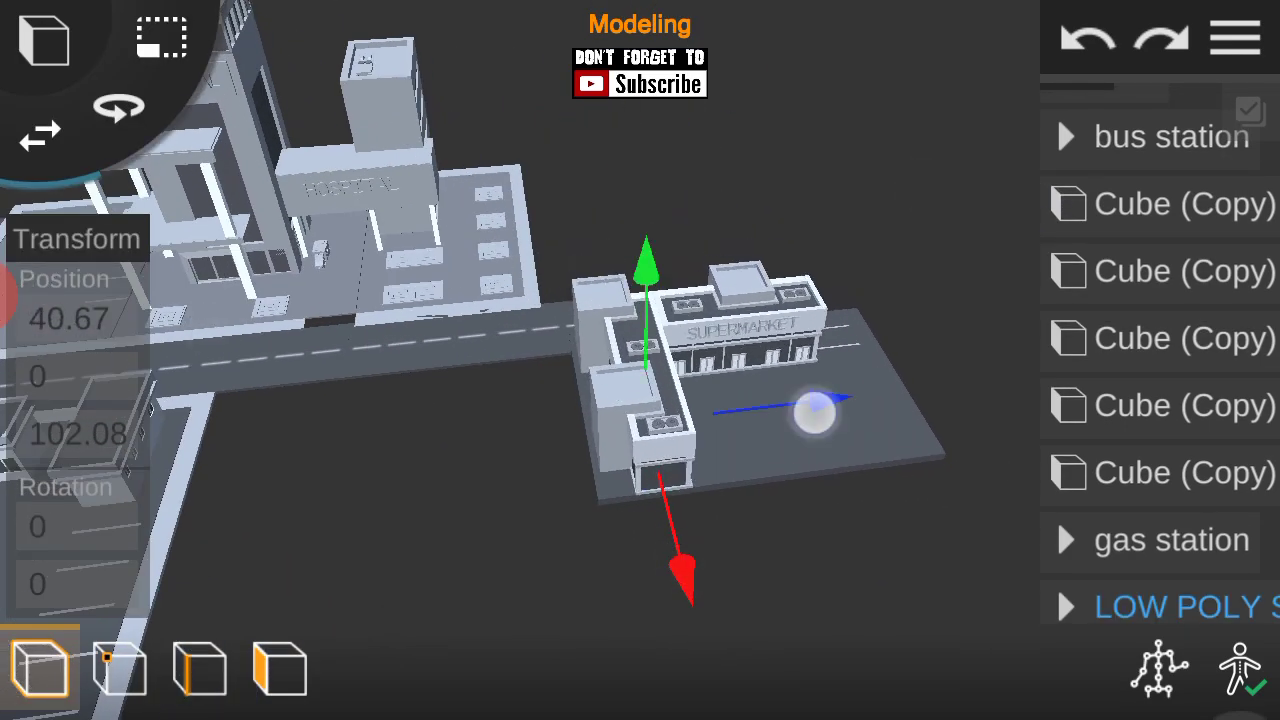
{"action": "scroll", "coordinate": [571, 423], "scroll_direction": "up", "scroll_amount": 3}
{"action": "mouse_move", "coordinate": [934, 463]}
{"action": "left_mouse_down"}
{"action": "mouse_move", "coordinate": [891, 447]}
{"action": "mouse_move", "coordinate": [791, 334]}
{"action": "mouse_move", "coordinate": [120, 523]}
{"action": "mouse_move", "coordinate": [354, 491]}
{"action": "mouse_move", "coordinate": [266, 416]}
{"action": "mouse_move", "coordinate": [383, 554]}
{"action": "left_mouse_up"}
{"action": "mouse_move", "coordinate": [1006, 334]}
{"action": "left_mouse_down"}
{"action": "mouse_move", "coordinate": [651, 331]}
{"action": "mouse_move", "coordinate": [463, 449]}
{"action": "mouse_move", "coordinate": [283, 486]}
{"action": "mouse_move", "coordinate": [263, 329]}
{"action": "mouse_move", "coordinate": [186, 343]}
{"action": "mouse_move", "coordinate": [172, 368]}
{"action": "mouse_move", "coordinate": [340, 503]}
{"action": "mouse_move", "coordinate": [223, 351]}
{"action": "mouse_move", "coordinate": [198, 381]}
{"action": "mouse_move", "coordinate": [314, 523]}
{"action": "mouse_move", "coordinate": [333, 247]}
{"action": "left_mouse_up"}
{"action": "left_click_drag", "start_coordinate": [700, 300], "coordinate": [700, 450]}
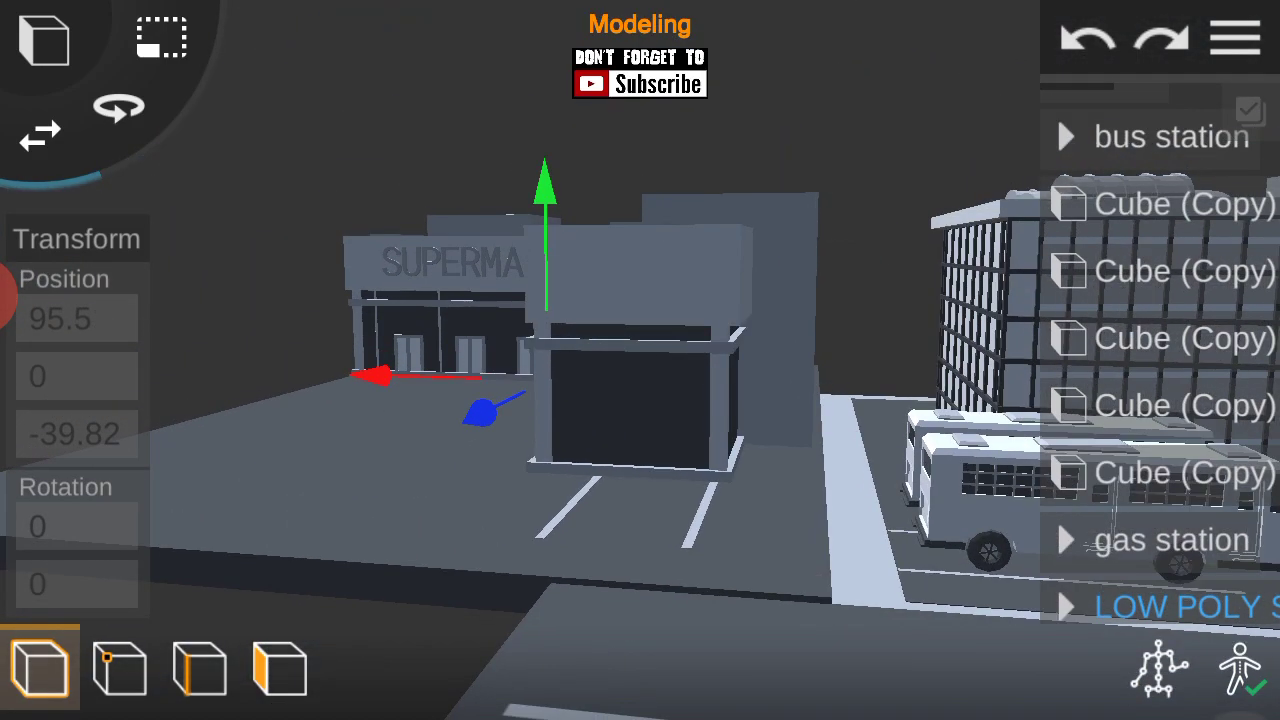
{"action": "left_click_drag", "start_coordinate": [545, 200], "coordinate": [604, 233]}
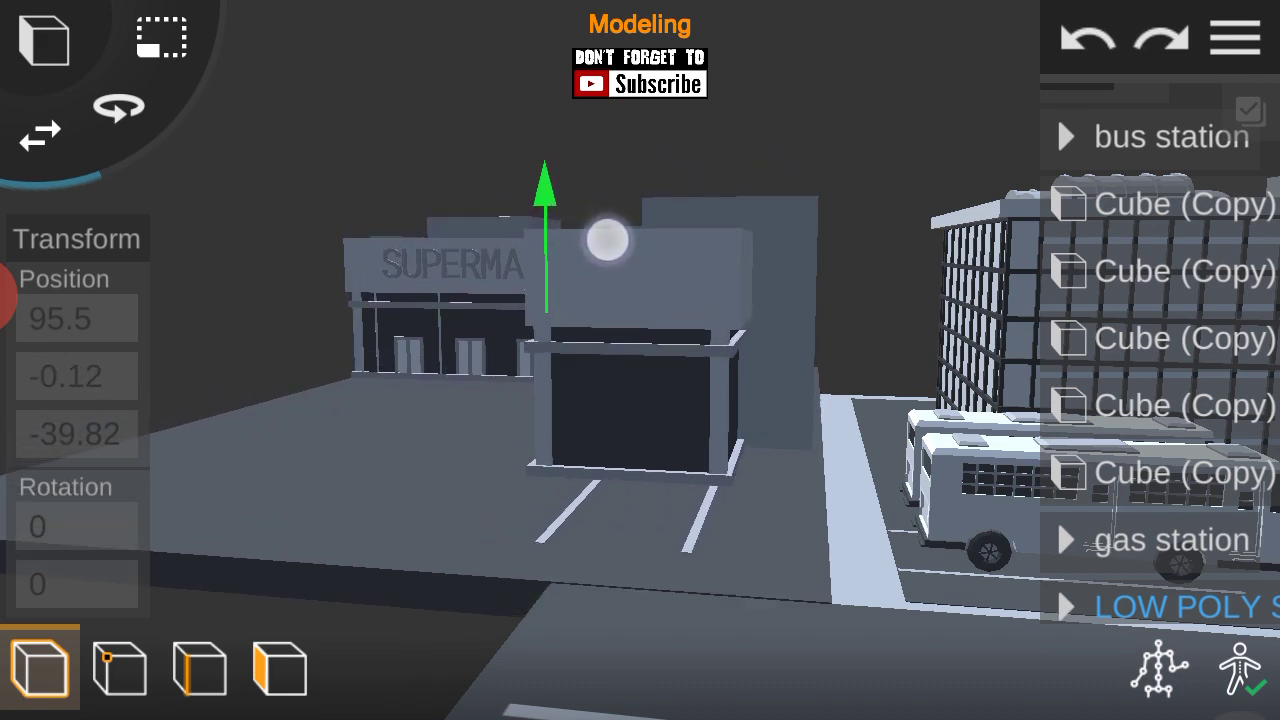
Turn the supermarket to -90° and slide it along X to about 114.42, -0.31, -17.77.
{"action": "left_click", "coordinate": [1235, 38]}
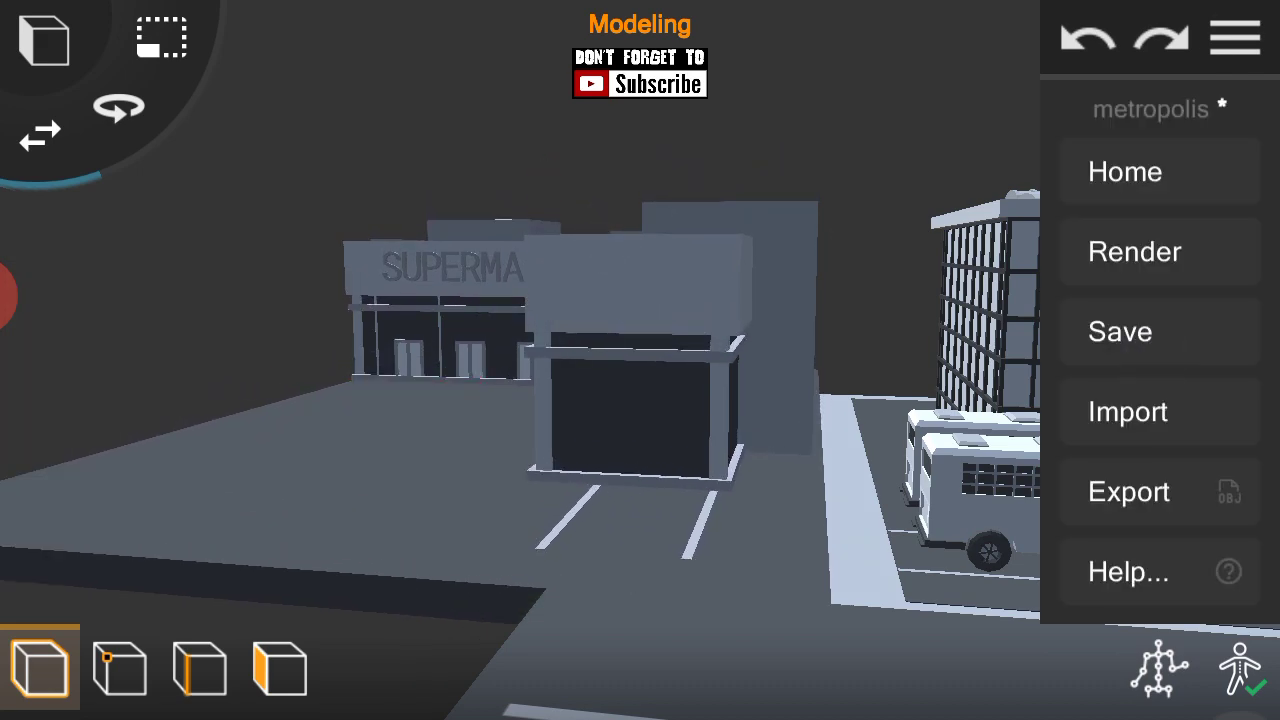
{"action": "mouse_move", "coordinate": [1089, 511]}
{"action": "left_mouse_down"}
{"action": "mouse_move", "coordinate": [869, 429]}
{"action": "mouse_move", "coordinate": [991, 471]}
{"action": "mouse_move", "coordinate": [807, 432]}
{"action": "left_mouse_up"}
{"action": "left_click", "coordinate": [1123, 586]}
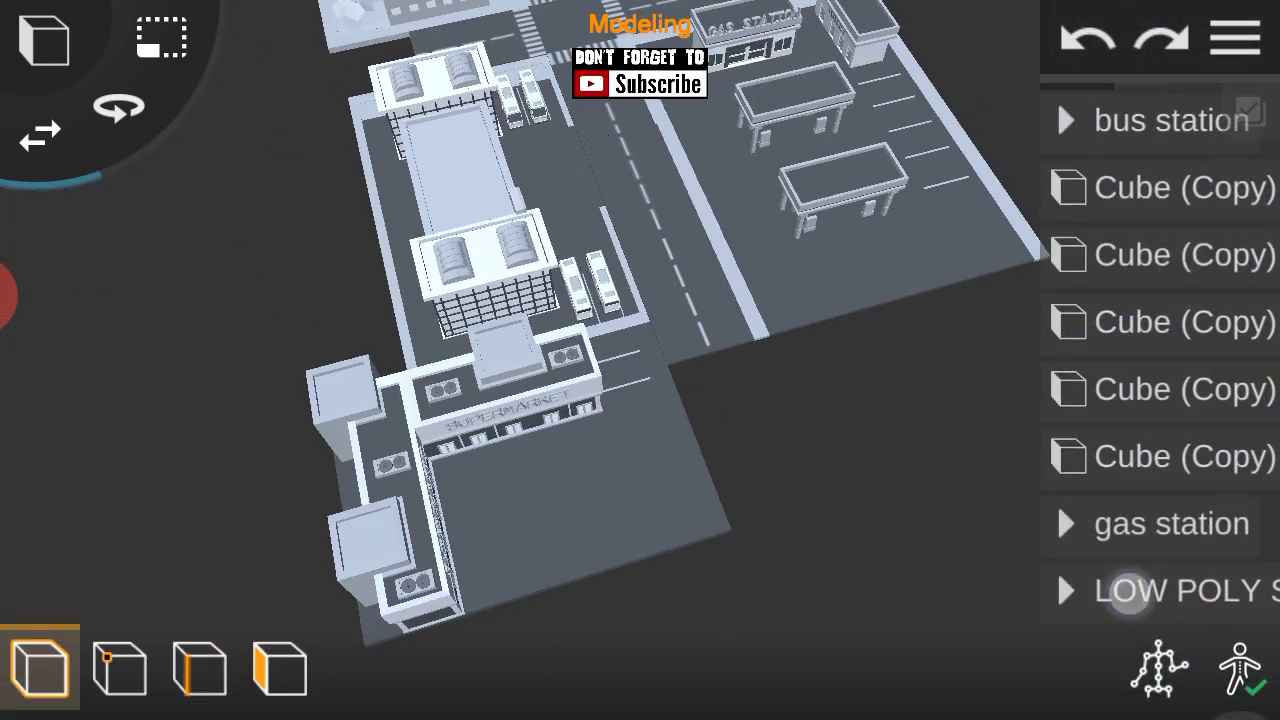
{"action": "left_click_drag", "start_coordinate": [934, 380], "coordinate": [760, 240]}
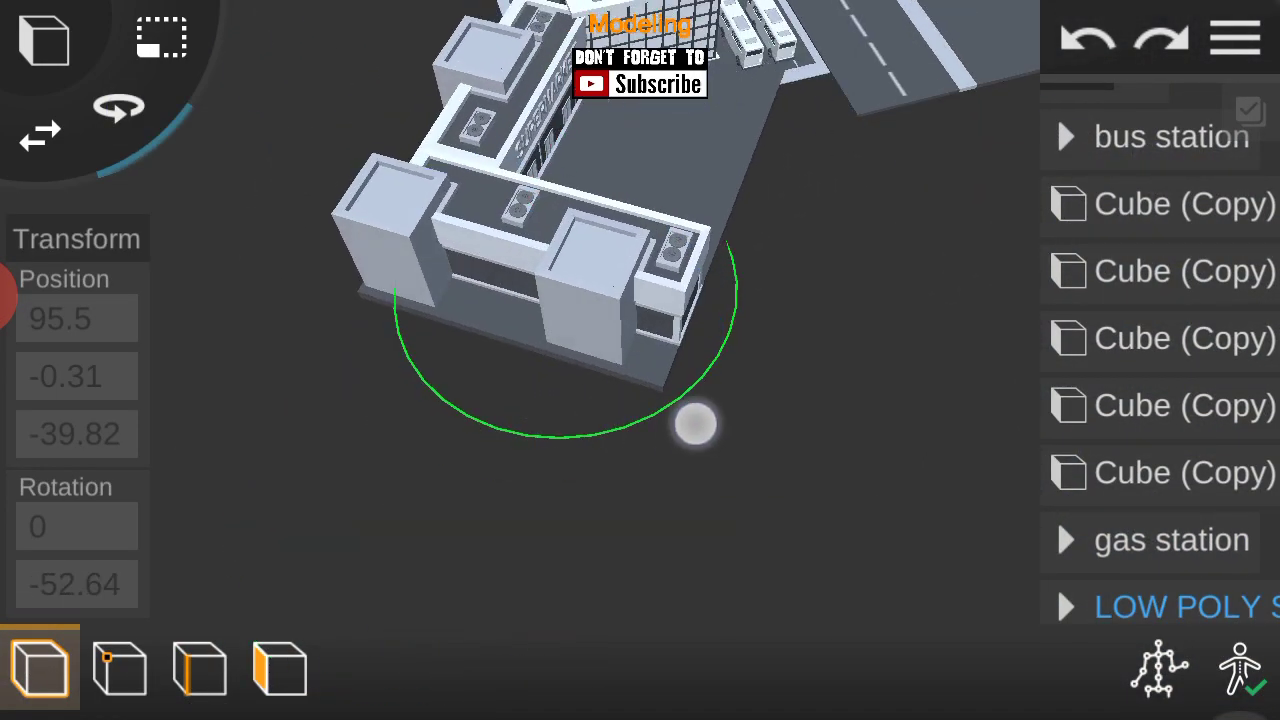
{"action": "left_click_drag", "start_coordinate": [695, 424], "coordinate": [660, 445]}
{"action": "left_click", "coordinate": [76, 584]}
{"action": "key", "text": "BackSpace"}
{"action": "key", "text": "BackSpace"}
{"action": "key", "text": "BackSpace"}
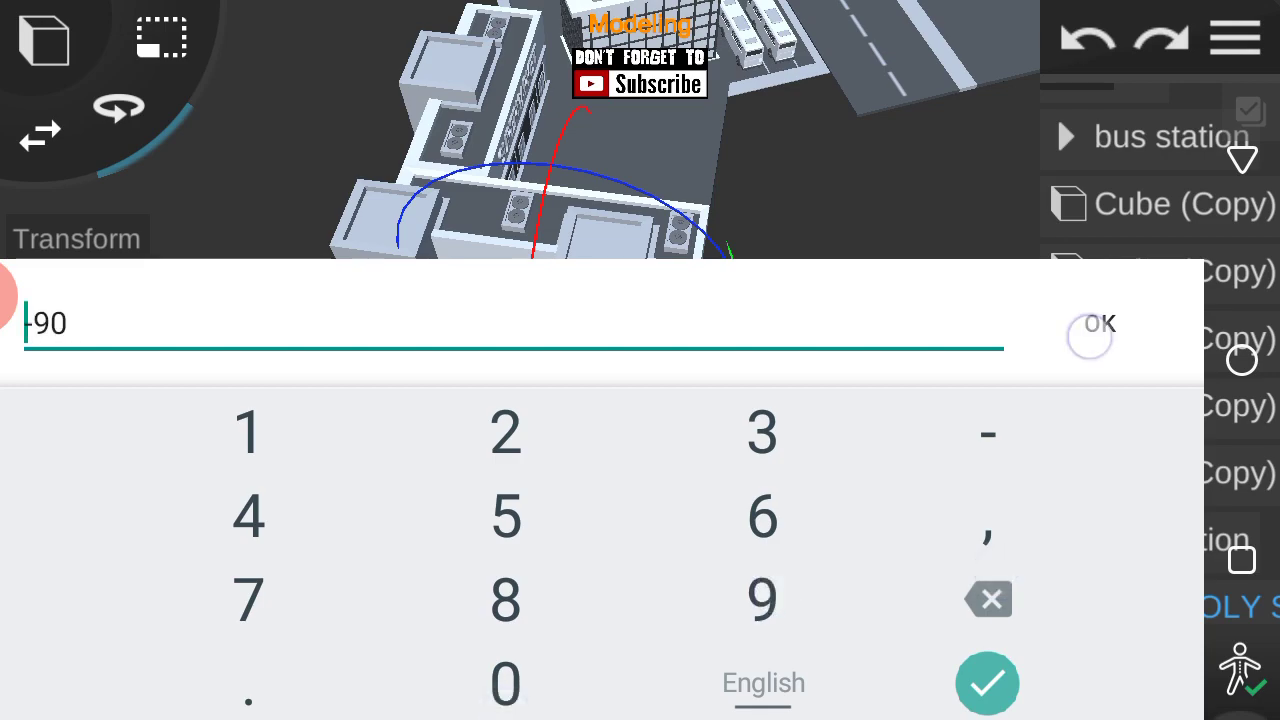
{"action": "left_click", "coordinate": [1090, 335]}
{"action": "mouse_move", "coordinate": [749, 234]}
{"action": "left_mouse_down"}
{"action": "mouse_move", "coordinate": [909, 460]}
{"action": "mouse_move", "coordinate": [811, 426]}
{"action": "mouse_move", "coordinate": [529, 457]}
{"action": "left_mouse_up"}
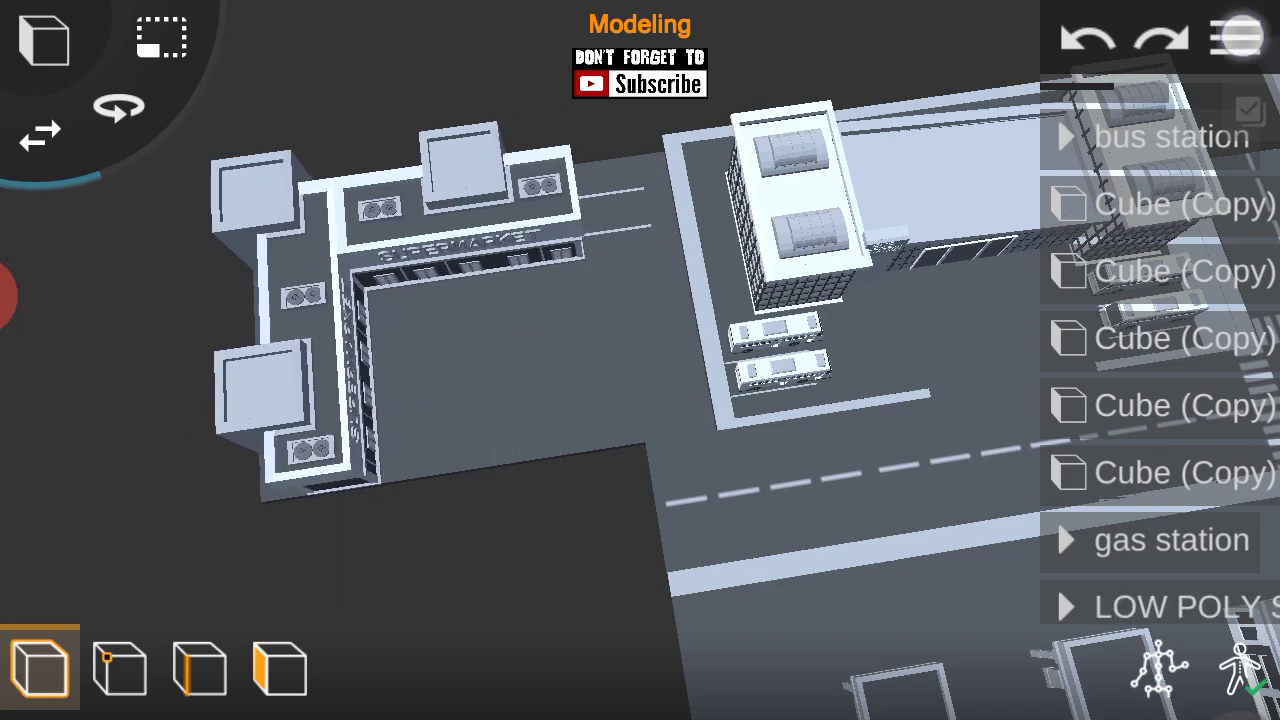
{"action": "left_click", "coordinate": [1240, 35]}
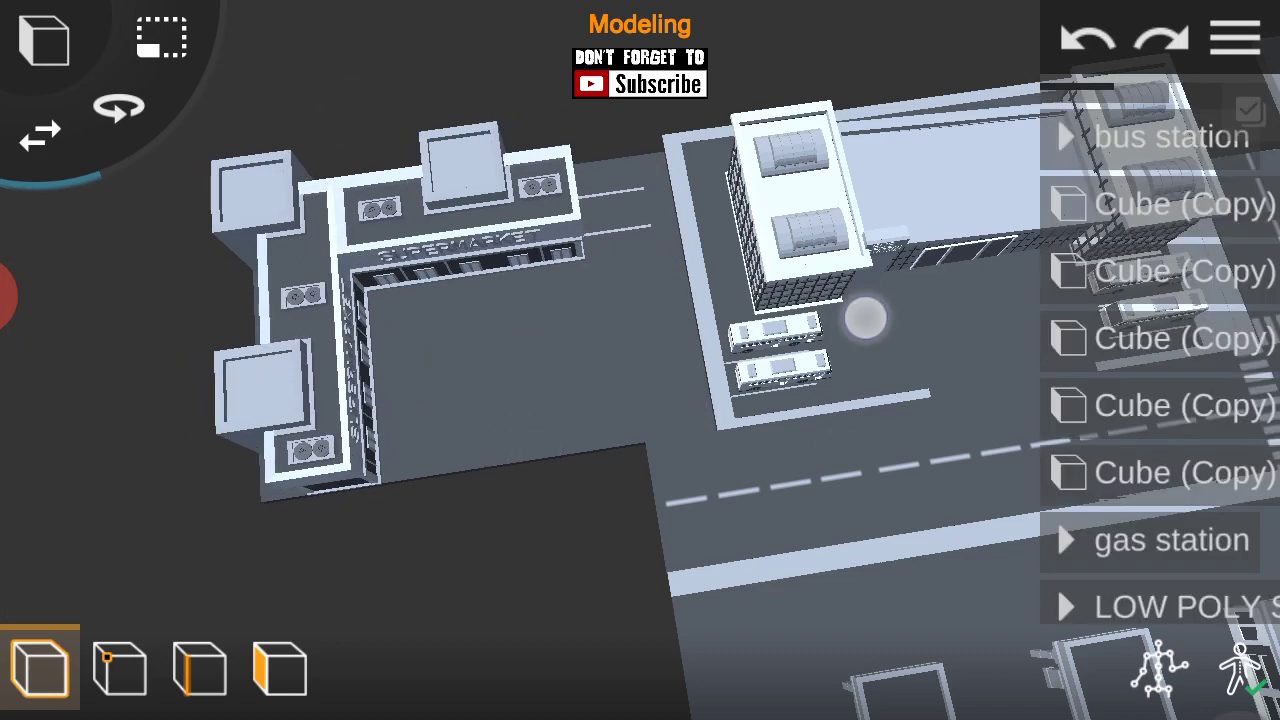
{"action": "mouse_move", "coordinate": [863, 314]}
{"action": "left_mouse_down"}
{"action": "mouse_move", "coordinate": [1037, 486]}
{"action": "mouse_move", "coordinate": [908, 323]}
{"action": "left_mouse_up"}
{"action": "mouse_move", "coordinate": [214, 351]}
{"action": "left_mouse_down"}
{"action": "mouse_move", "coordinate": [270, 390]}
{"action": "mouse_move", "coordinate": [840, 340]}
{"action": "mouse_move", "coordinate": [931, 460]}
{"action": "mouse_move", "coordinate": [666, 403]}
{"action": "mouse_move", "coordinate": [1085, 437]}
{"action": "mouse_move", "coordinate": [1083, 511]}
{"action": "mouse_move", "coordinate": [806, 449]}
{"action": "mouse_move", "coordinate": [755, 419]}
{"action": "left_mouse_up"}
Add the low-poly factory and move it along its red axis beside the city blocks.
{"action": "left_click", "coordinate": [43, 40]}
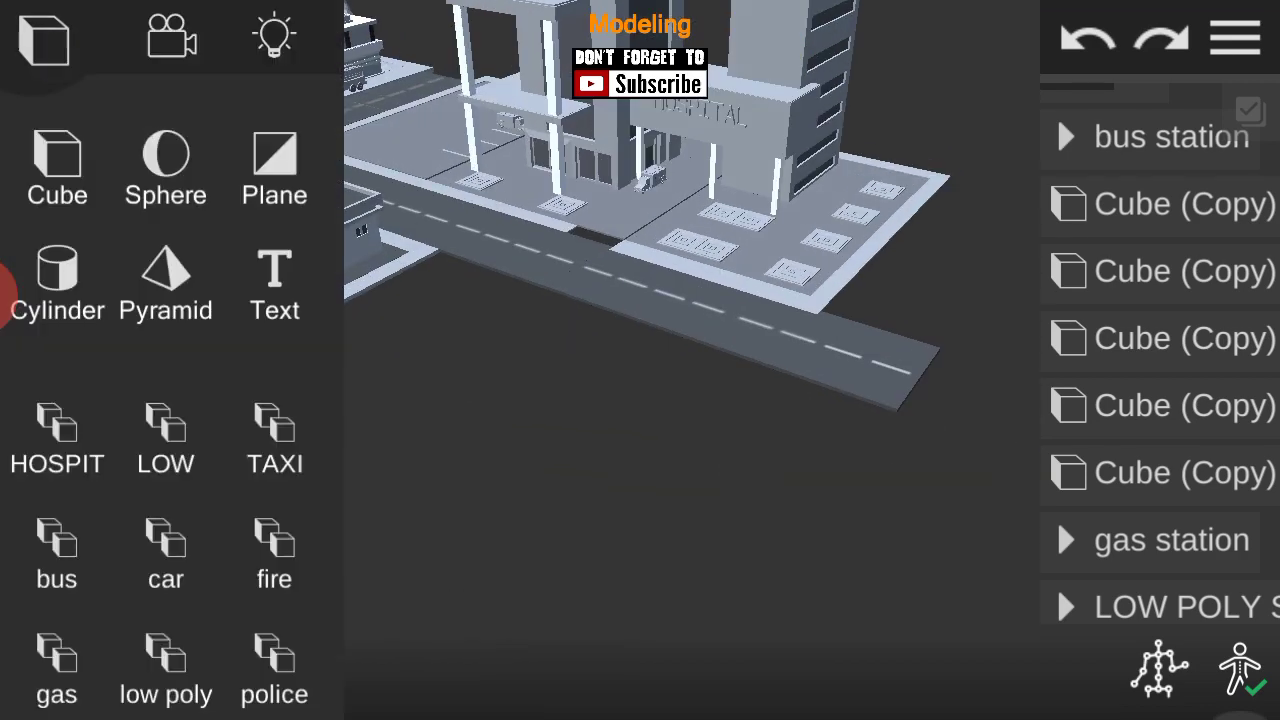
{"action": "left_click", "coordinate": [165, 655]}
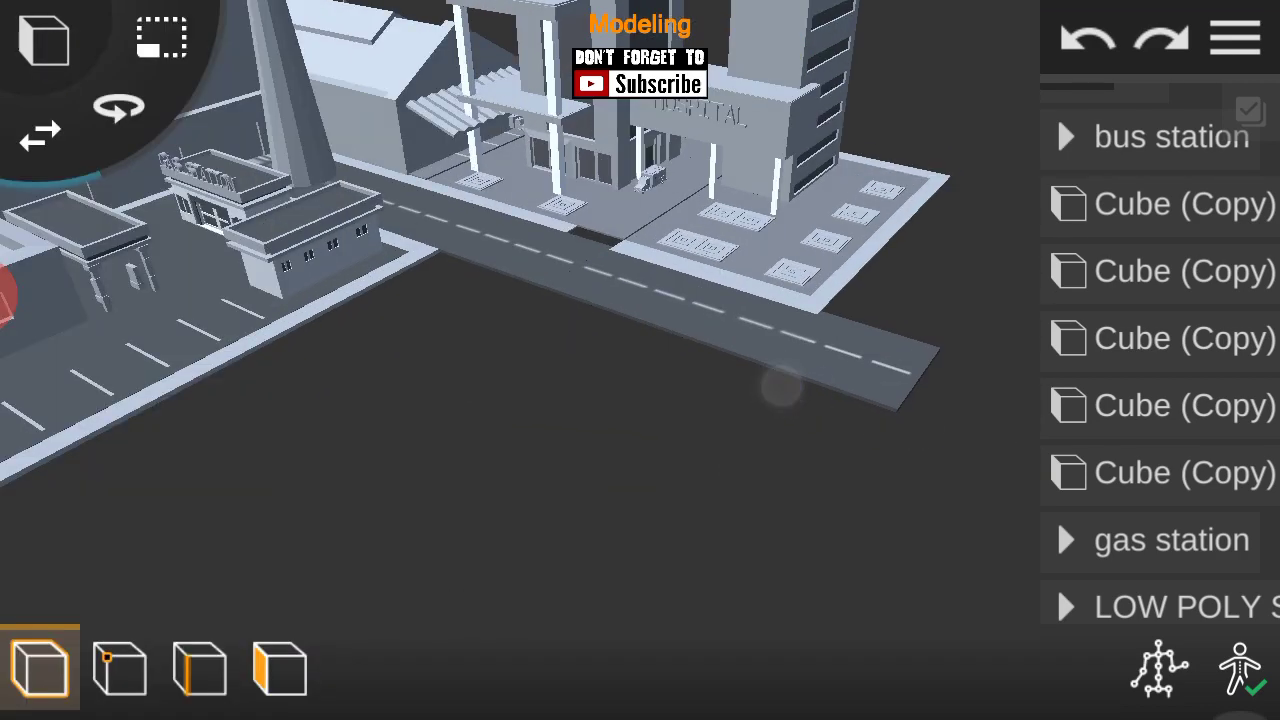
{"action": "left_click_drag", "start_coordinate": [780, 380], "coordinate": [1147, 250]}
{"action": "left_click", "coordinate": [1114, 586]}
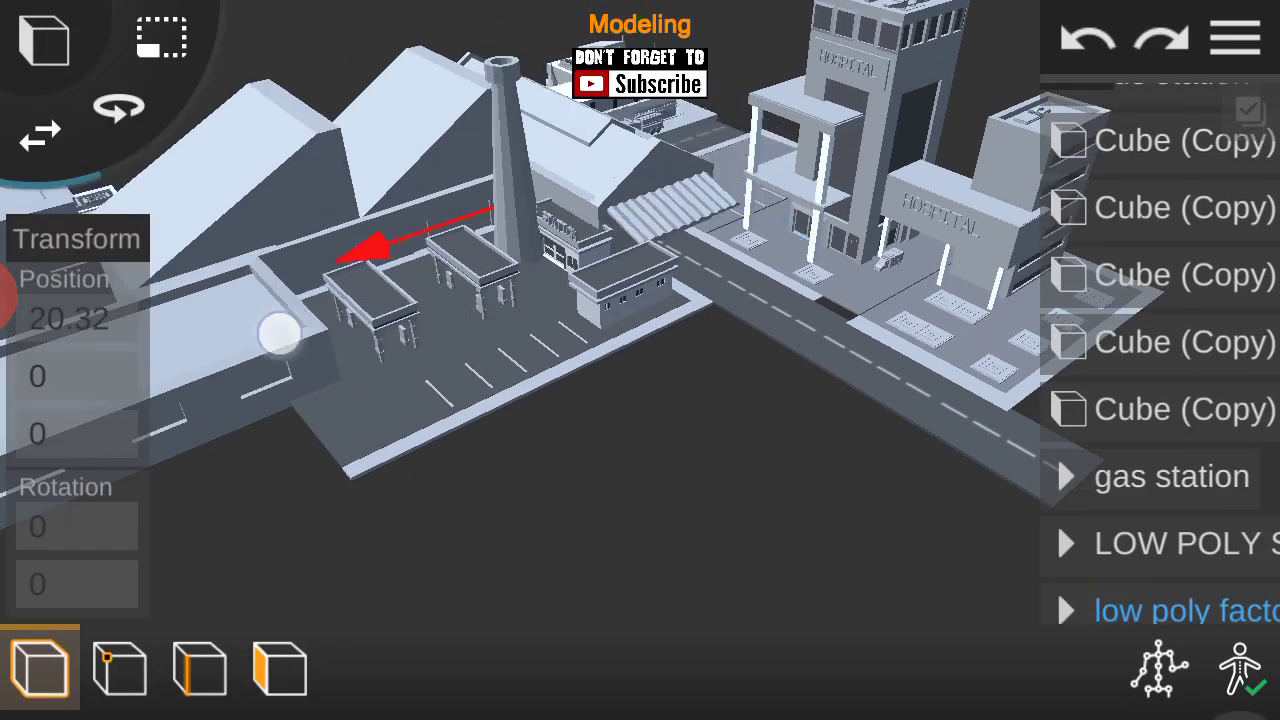
{"action": "mouse_move", "coordinate": [277, 331]}
{"action": "left_mouse_down"}
{"action": "mouse_move", "coordinate": [117, 396]}
{"action": "mouse_move", "coordinate": [117, 423]}
{"action": "left_mouse_up"}
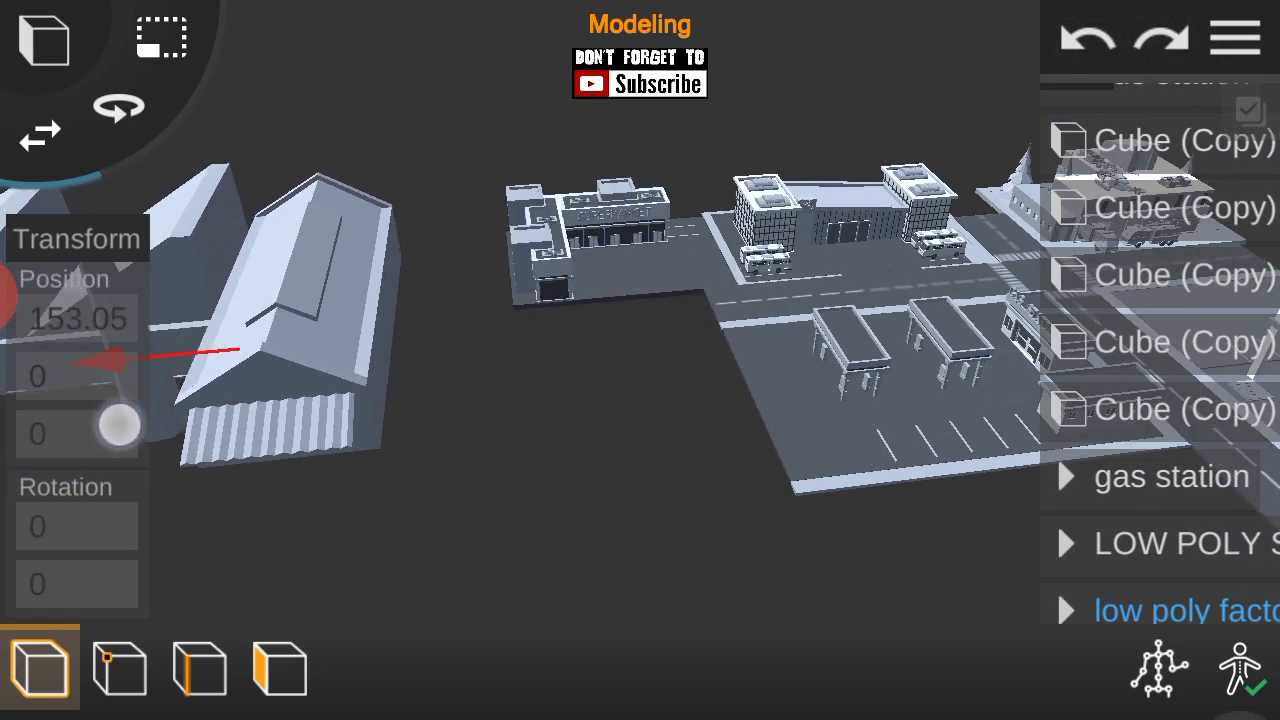
{"action": "left_click_drag", "start_coordinate": [700, 450], "coordinate": [520, 470]}
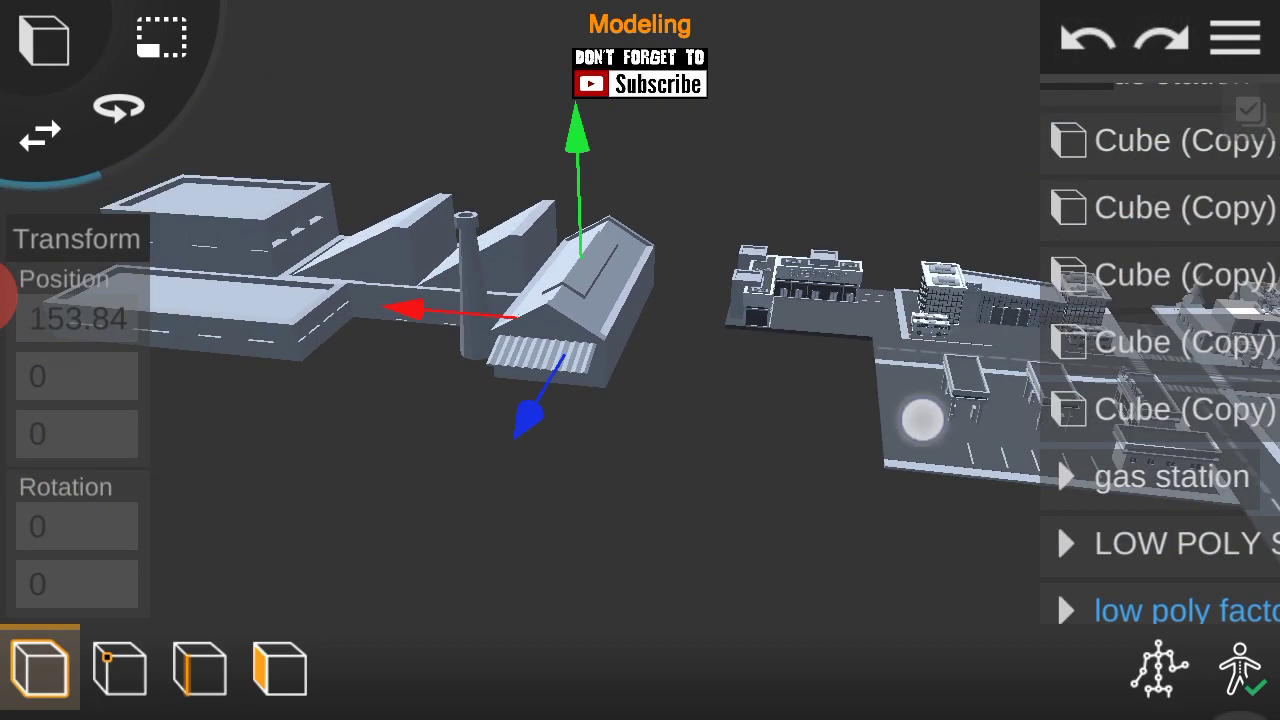
Rotate the factory to -90° and nudge it along X to roughly 175.03, 0, -7.9.
{"action": "left_click", "coordinate": [119, 107]}
{"action": "left_click", "coordinate": [77, 584]}
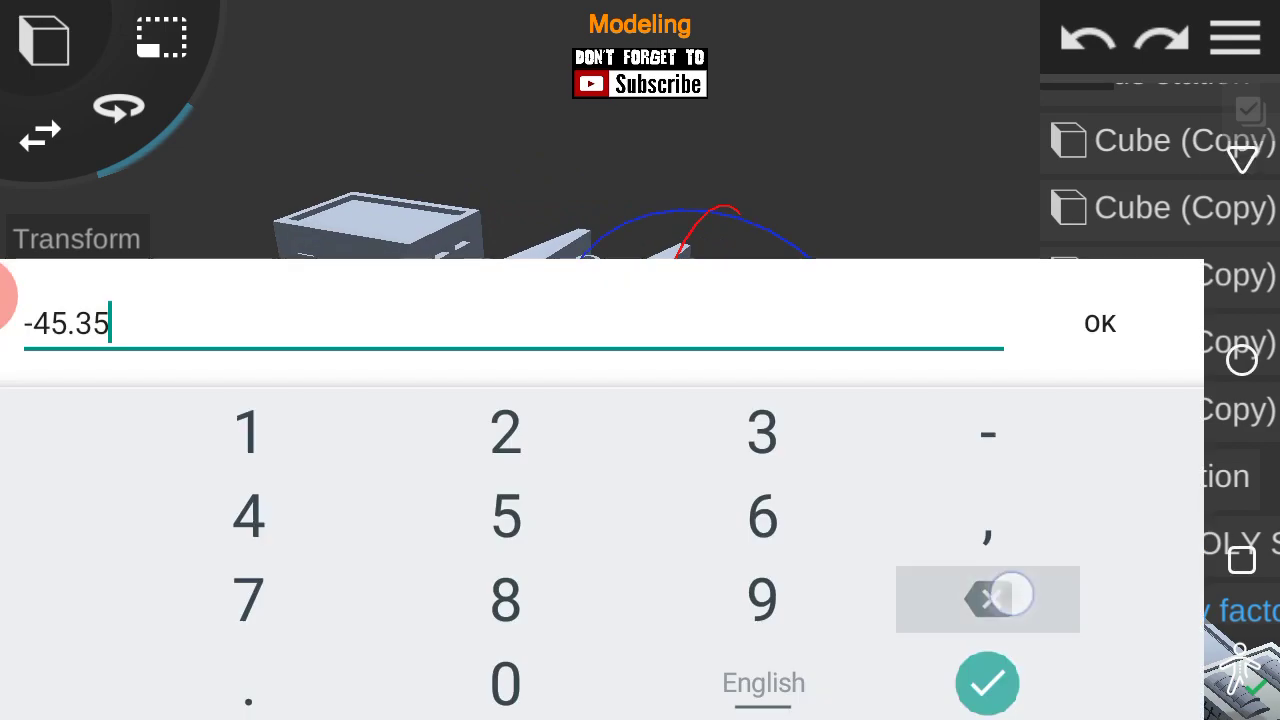
{"action": "type", "text": "90"}
{"action": "left_click", "coordinate": [1100, 323]}
{"action": "mouse_move", "coordinate": [1097, 331]}
{"action": "left_mouse_down"}
{"action": "mouse_move", "coordinate": [929, 509]}
{"action": "mouse_move", "coordinate": [477, 309]}
{"action": "mouse_move", "coordinate": [441, 383]}
{"action": "mouse_move", "coordinate": [1074, 400]}
{"action": "mouse_move", "coordinate": [1020, 405]}
{"action": "left_mouse_up"}
{"action": "mouse_move", "coordinate": [448, 214]}
{"action": "left_mouse_down"}
{"action": "mouse_move", "coordinate": [480, 375]}
{"action": "mouse_move", "coordinate": [771, 477]}
{"action": "mouse_move", "coordinate": [449, 366]}
{"action": "mouse_move", "coordinate": [538, 425]}
{"action": "mouse_move", "coordinate": [1129, 443]}
{"action": "mouse_move", "coordinate": [1109, 537]}
{"action": "left_mouse_up"}
Slide the copied road pieces along X to extend the street past the supermarket.
{"action": "left_click_drag", "start_coordinate": [423, 331], "coordinate": [943, 443]}
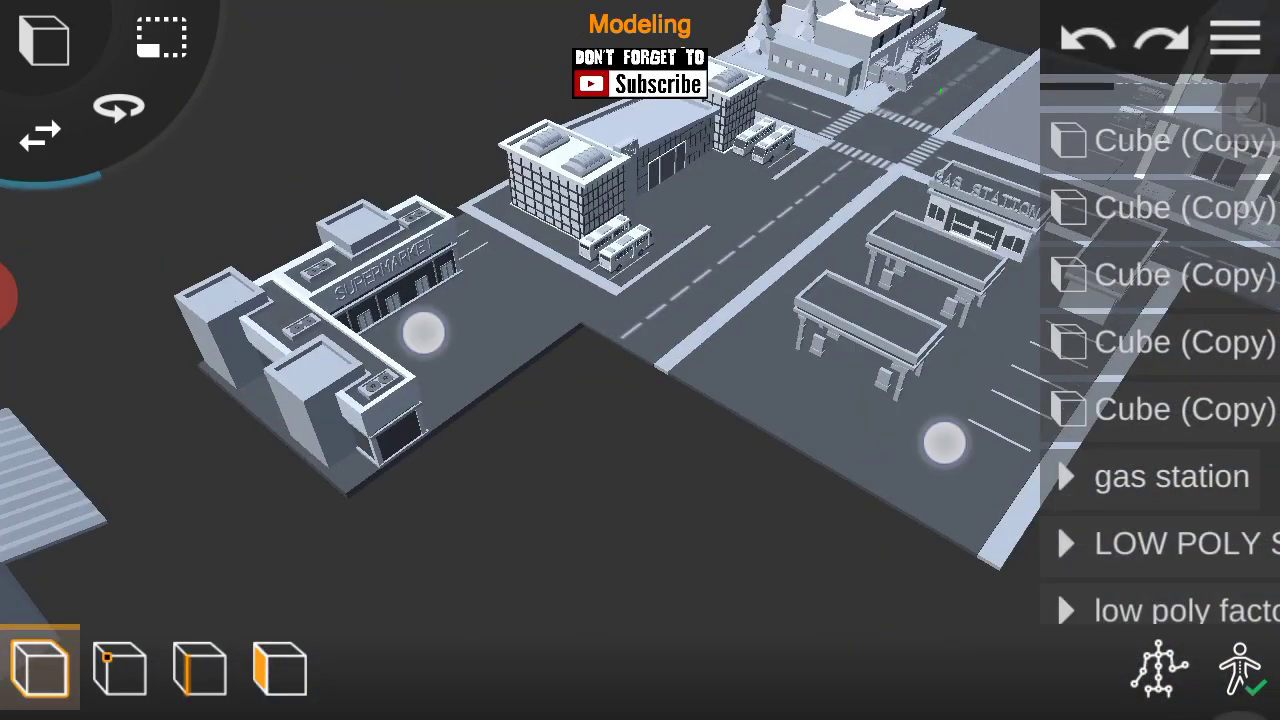
{"action": "left_click_drag", "start_coordinate": [1160, 475], "coordinate": [1160, 388]}
{"action": "left_click_drag", "start_coordinate": [368, 563], "coordinate": [327, 488]}
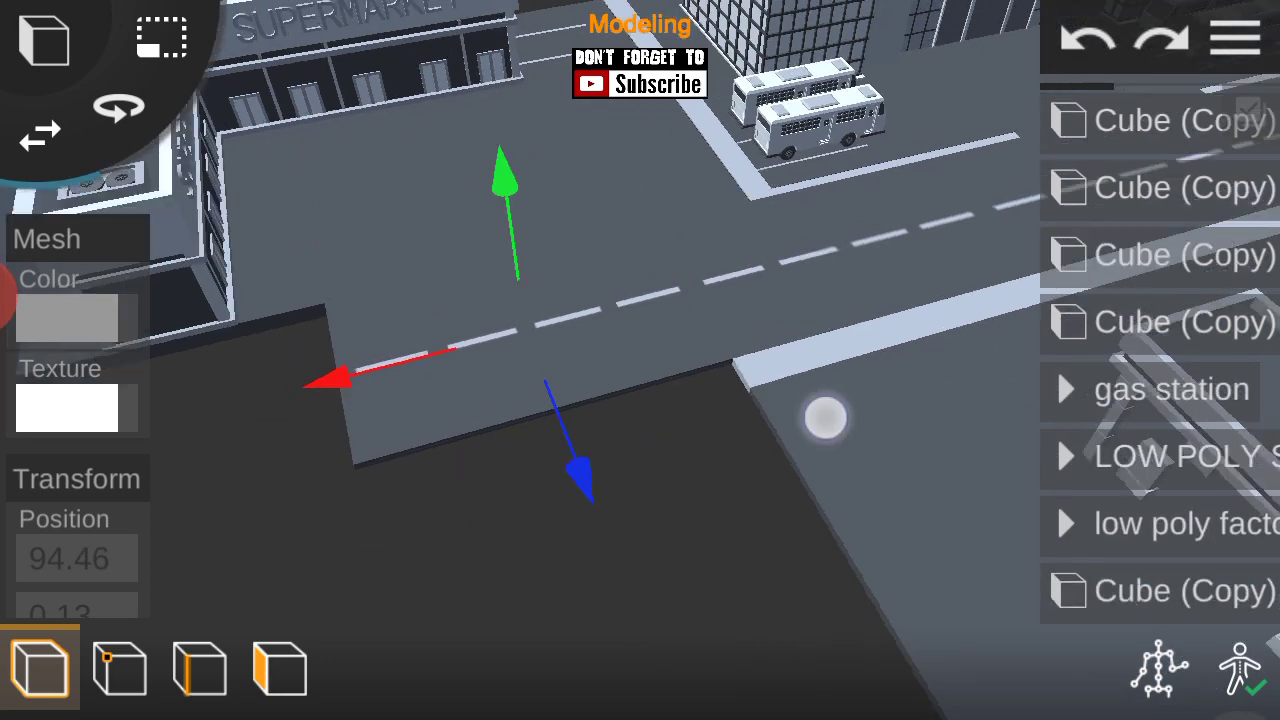
{"action": "mouse_move", "coordinate": [823, 417]}
{"action": "left_mouse_down"}
{"action": "mouse_move", "coordinate": [411, 437]}
{"action": "mouse_move", "coordinate": [380, 586]}
{"action": "mouse_move", "coordinate": [328, 487]}
{"action": "left_mouse_up"}
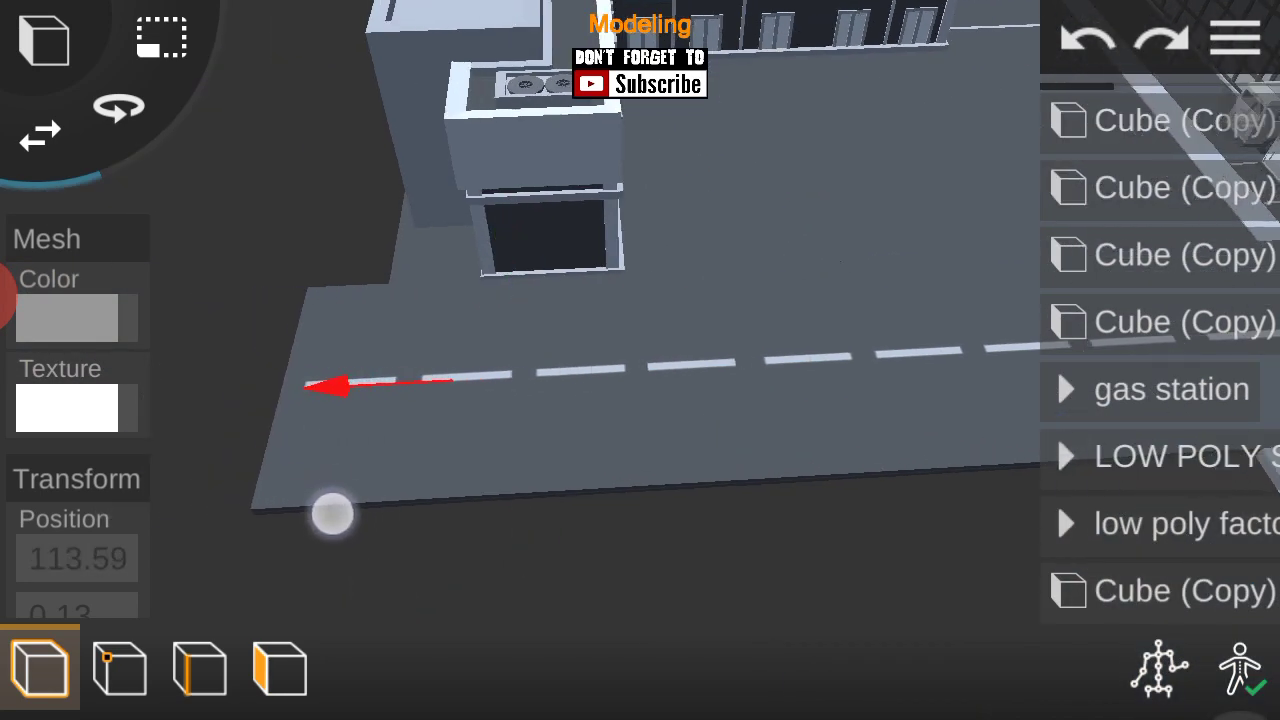
{"action": "left_click", "coordinate": [1131, 600]}
{"action": "left_click_drag", "start_coordinate": [1077, 348], "coordinate": [343, 355]}
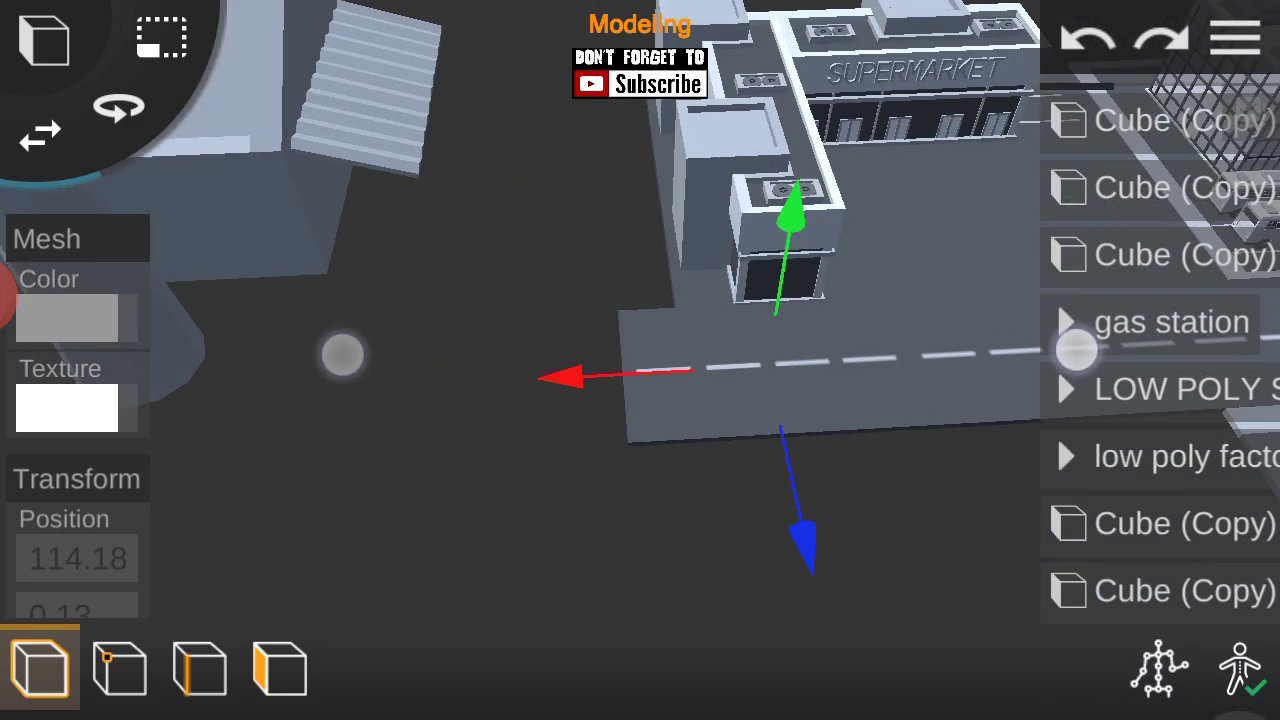
{"action": "left_click_drag", "start_coordinate": [227, 475], "coordinate": [249, 497]}
{"action": "mouse_move", "coordinate": [700, 420]}
{"action": "left_mouse_down"}
{"action": "mouse_move", "coordinate": [797, 409]}
{"action": "mouse_move", "coordinate": [1066, 420]}
{"action": "left_mouse_up"}
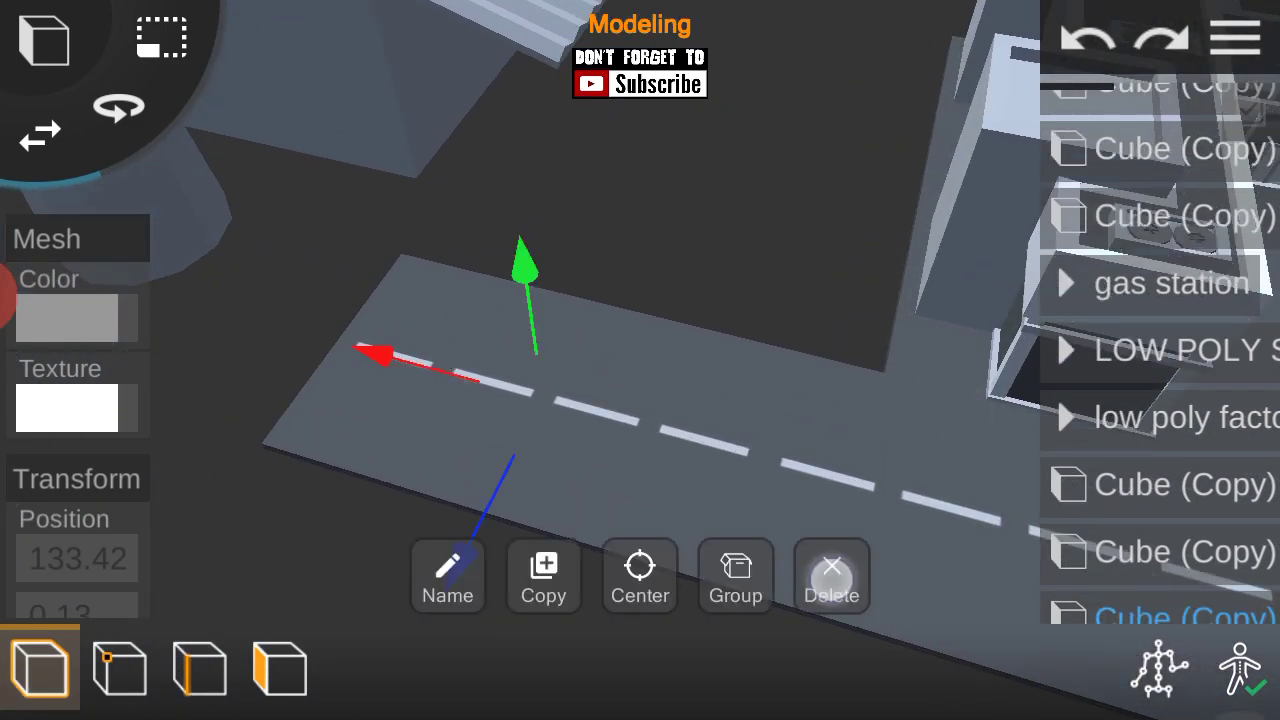
Move the crosswalk road piece into open ground near the street corner.
{"action": "left_click", "coordinate": [831, 576]}
{"action": "left_click_drag", "start_coordinate": [806, 486], "coordinate": [717, 420]}
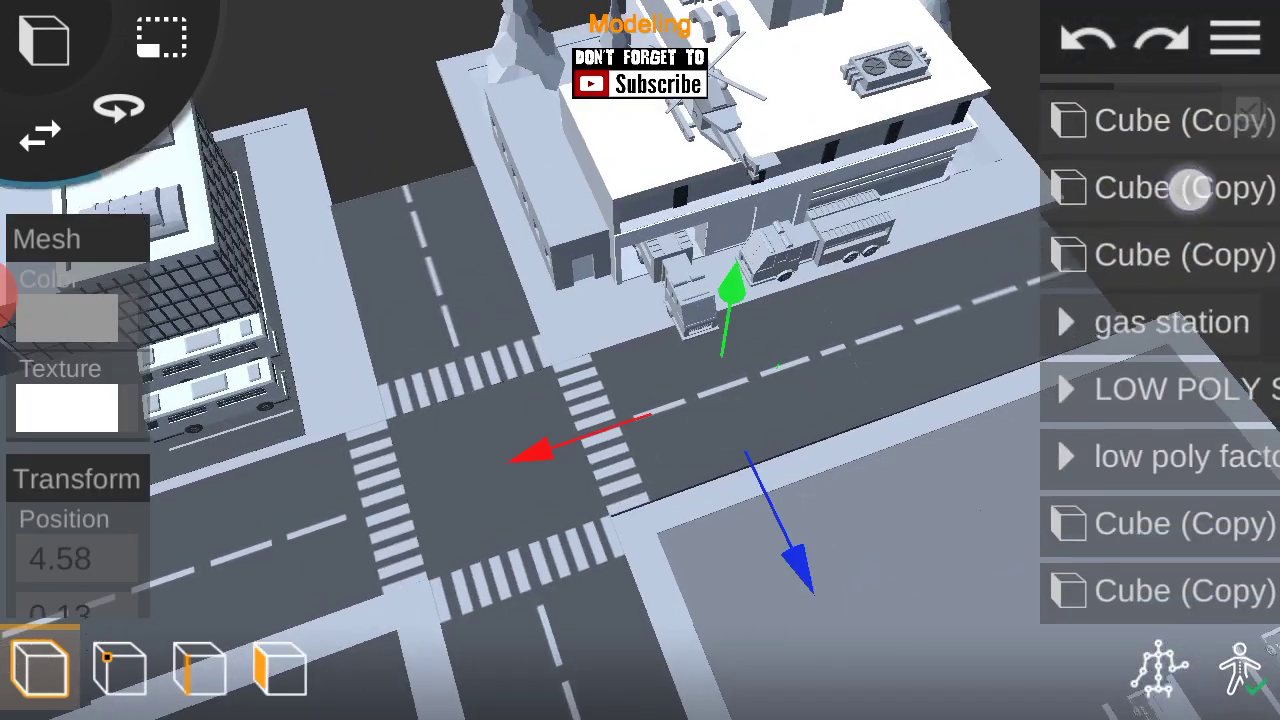
{"action": "mouse_move", "coordinate": [1000, 400]}
{"action": "left_mouse_down"}
{"action": "mouse_move", "coordinate": [857, 291]}
{"action": "mouse_move", "coordinate": [1066, 457]}
{"action": "mouse_move", "coordinate": [1214, 493]}
{"action": "mouse_move", "coordinate": [1183, 260]}
{"action": "left_mouse_up"}
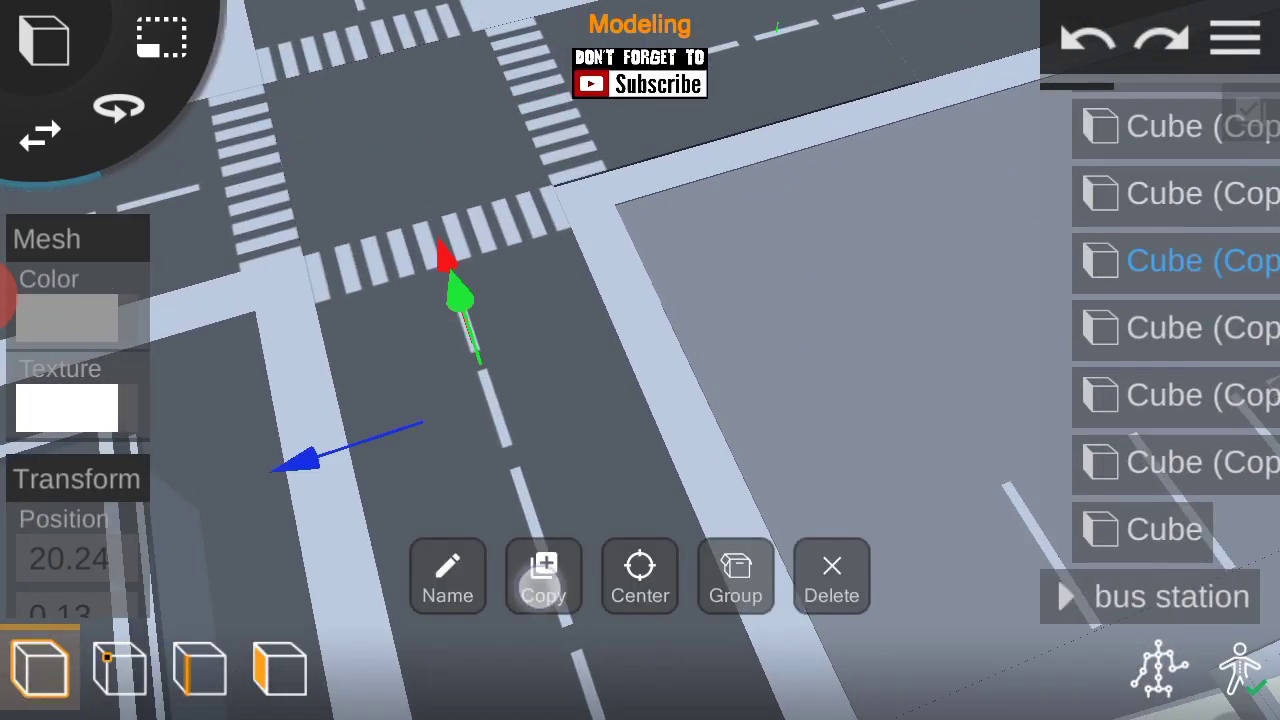
{"action": "mouse_move", "coordinate": [1160, 480]}
{"action": "left_mouse_down"}
{"action": "mouse_move", "coordinate": [1160, 220]}
{"action": "mouse_move", "coordinate": [1160, 500]}
{"action": "mouse_move", "coordinate": [1160, 250]}
{"action": "left_mouse_up"}
{"action": "left_click", "coordinate": [1063, 274]}
{"action": "left_click", "coordinate": [1160, 614]}
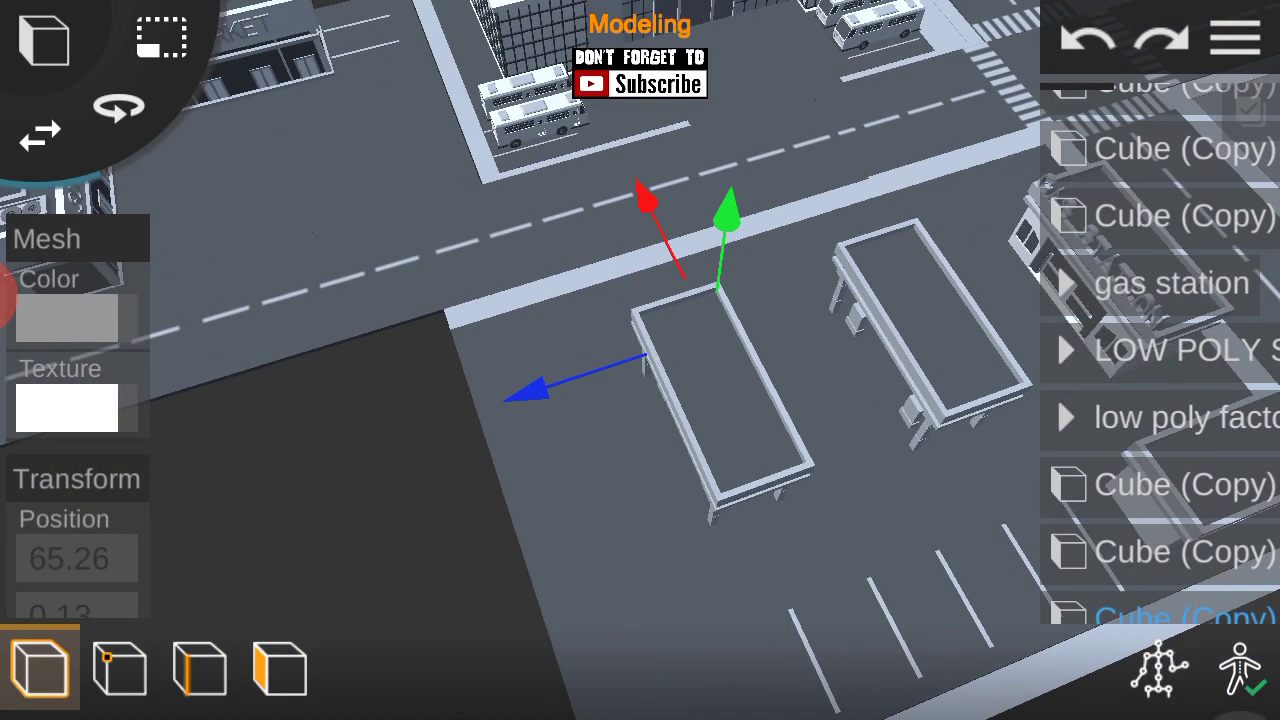
{"action": "mouse_move", "coordinate": [317, 525]}
{"action": "left_mouse_down"}
{"action": "mouse_move", "coordinate": [531, 589]}
{"action": "mouse_move", "coordinate": [491, 374]}
{"action": "mouse_move", "coordinate": [523, 606]}
{"action": "mouse_move", "coordinate": [293, 466]}
{"action": "left_mouse_up"}
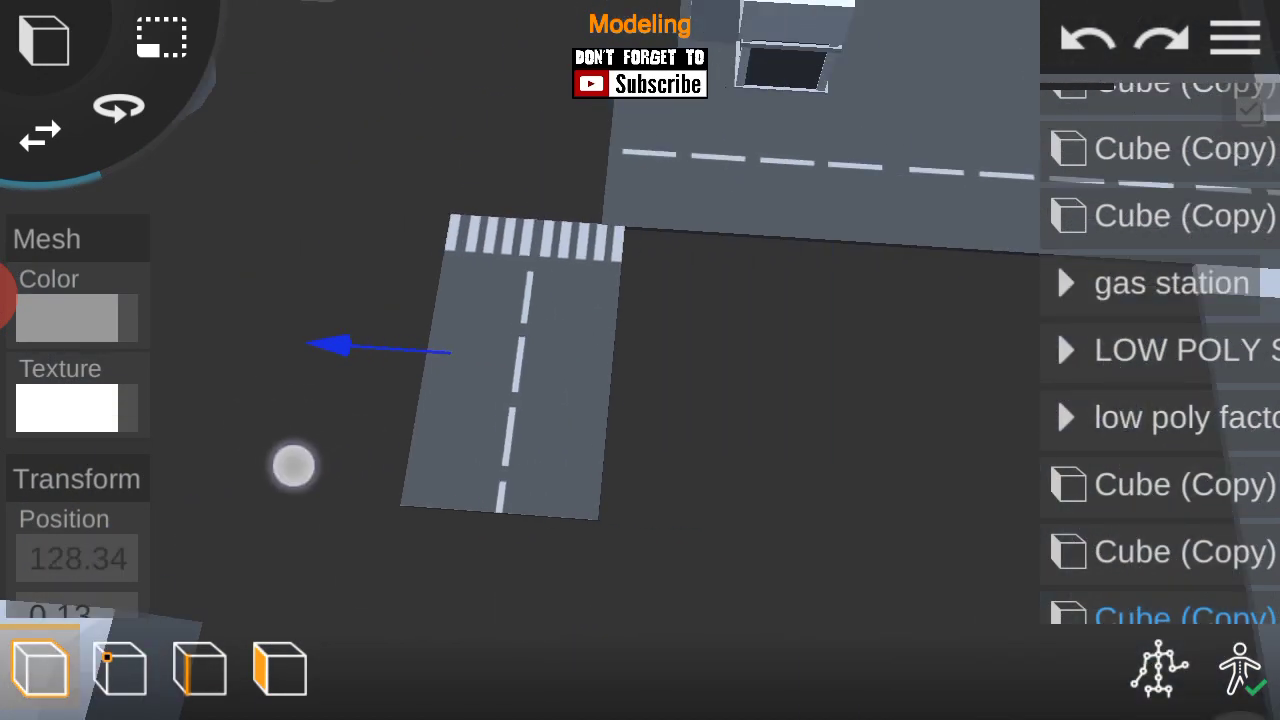
{"action": "mouse_move", "coordinate": [1020, 420]}
{"action": "left_mouse_down"}
{"action": "mouse_move", "coordinate": [1049, 414]}
{"action": "mouse_move", "coordinate": [816, 459]}
{"action": "left_mouse_up"}
{"action": "left_click", "coordinate": [790, 360]}
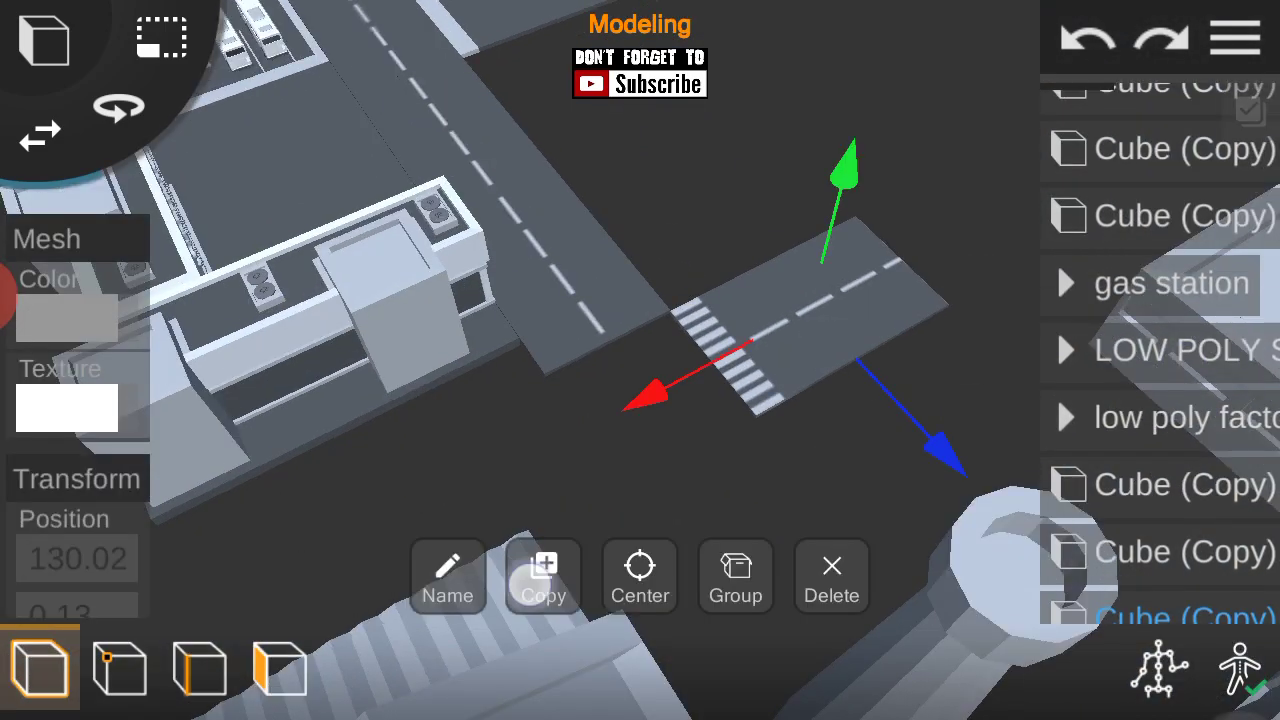
Rotate the crosswalk road piece to 180° and align it along its blue axis with neighbouring pieces.
{"action": "left_click", "coordinate": [751, 371]}
{"action": "left_click_drag", "start_coordinate": [700, 430], "coordinate": [483, 420]}
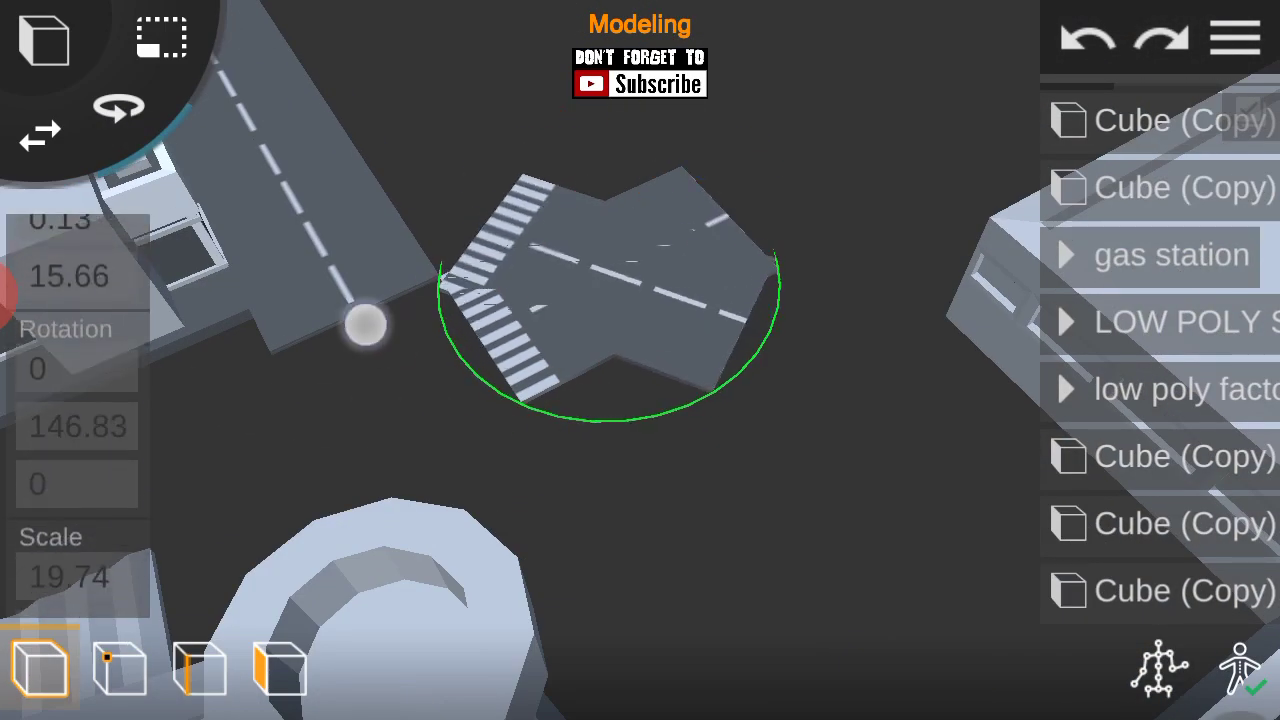
{"action": "left_click", "coordinate": [78, 426]}
{"action": "type", "text": "80"}
{"action": "key", "text": "Return"}
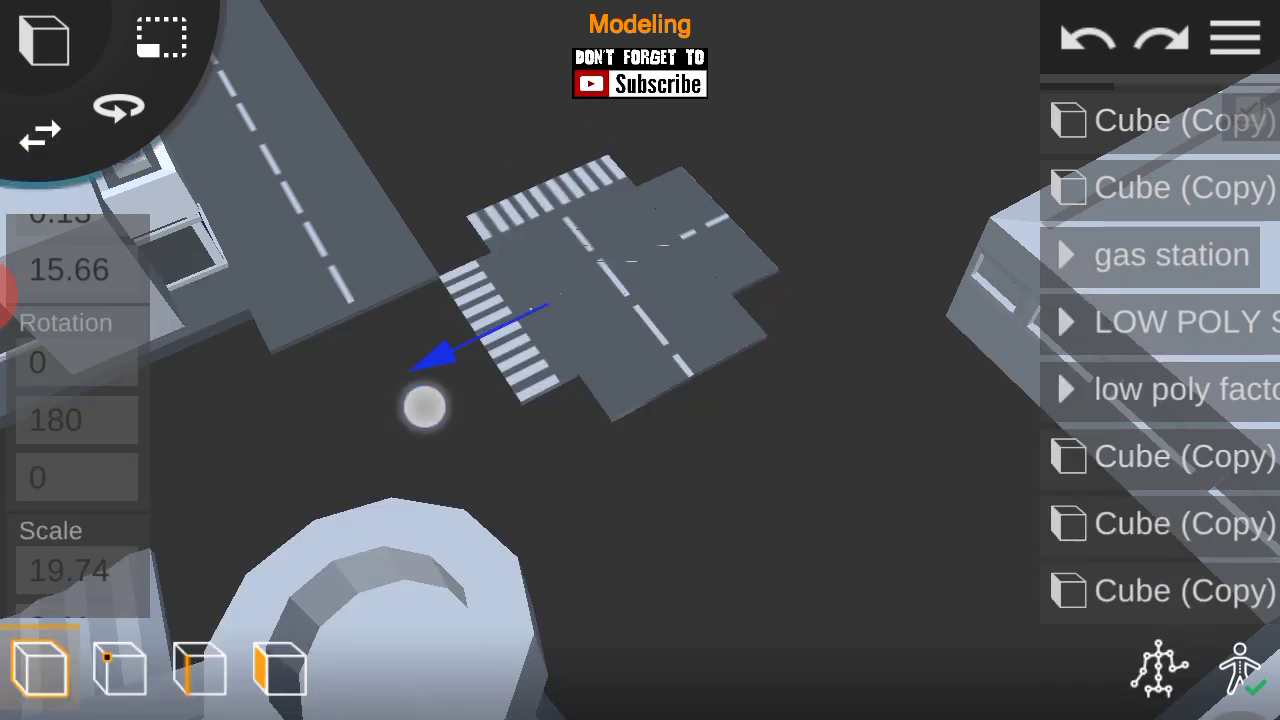
{"action": "mouse_move", "coordinate": [424, 405]}
{"action": "left_mouse_down"}
{"action": "mouse_move", "coordinate": [361, 483]}
{"action": "mouse_move", "coordinate": [366, 380]}
{"action": "left_mouse_up"}
{"action": "left_click_drag", "start_coordinate": [283, 357], "coordinate": [459, 486]}
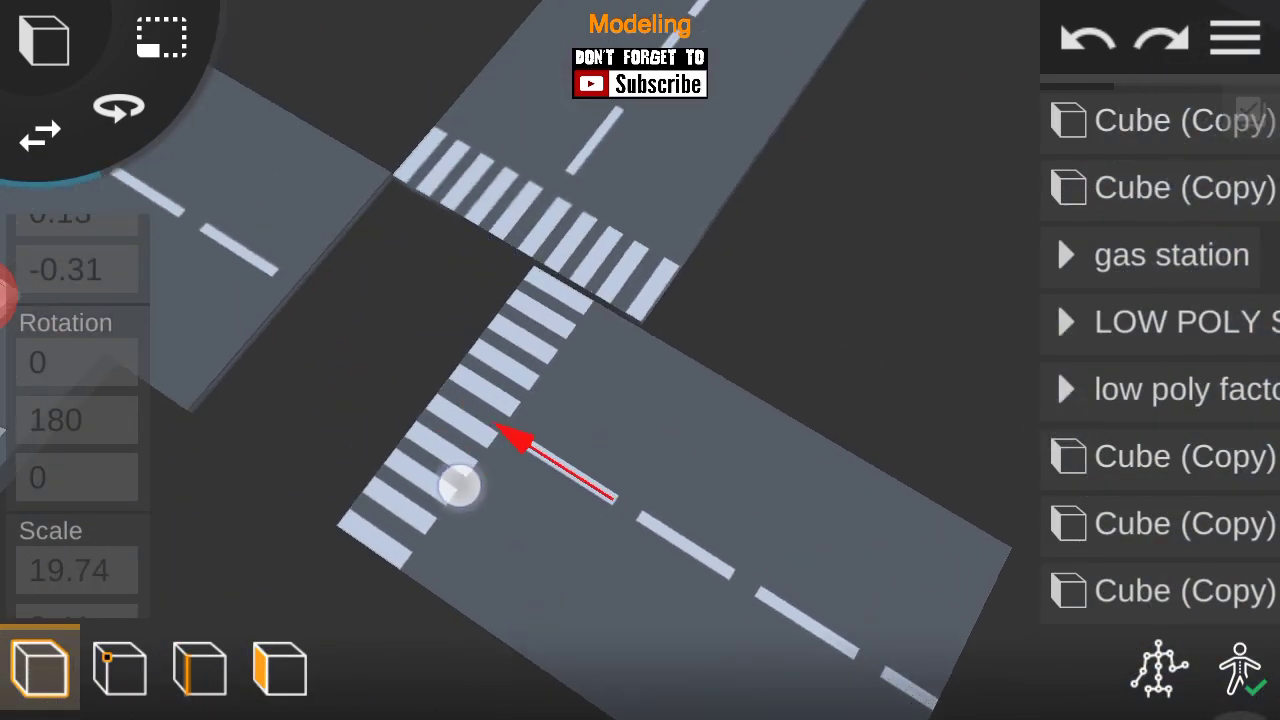
Orbit and zoom around the city to inspect the new junction near the factory.
{"action": "mouse_move", "coordinate": [527, 557]}
{"action": "left_mouse_down"}
{"action": "mouse_move", "coordinate": [960, 314]}
{"action": "mouse_move", "coordinate": [497, 488]}
{"action": "mouse_move", "coordinate": [849, 334]}
{"action": "left_mouse_up"}
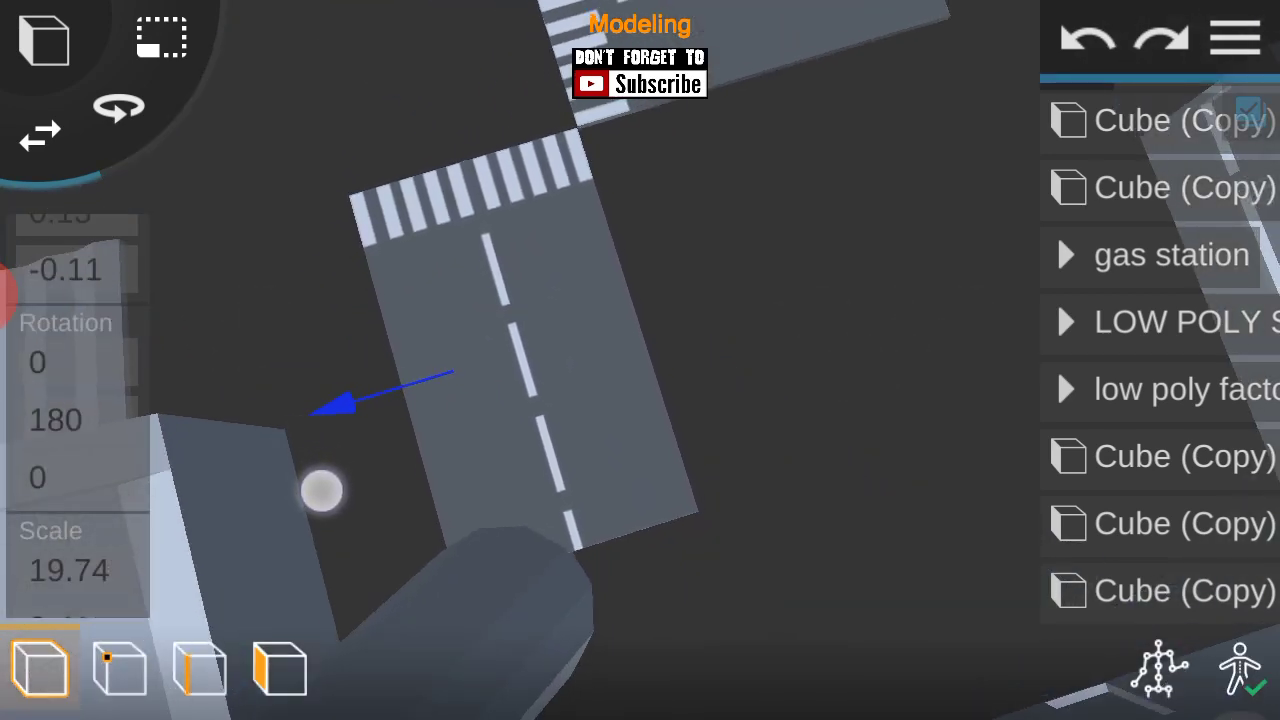
{"action": "left_click_drag", "start_coordinate": [600, 450], "coordinate": [750, 350]}
{"action": "left_click", "coordinate": [1236, 38]}
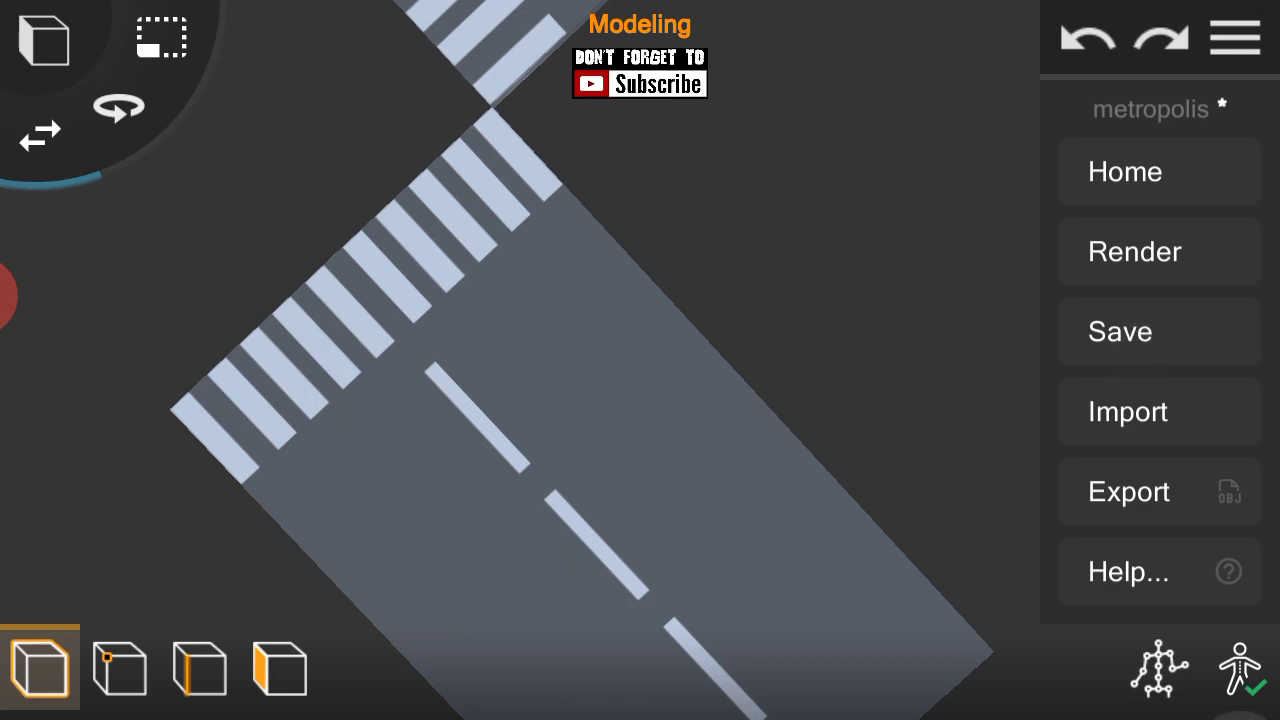
{"action": "mouse_move", "coordinate": [821, 525]}
{"action": "left_mouse_down"}
{"action": "mouse_move", "coordinate": [766, 451]}
{"action": "mouse_move", "coordinate": [926, 557]}
{"action": "left_mouse_up"}
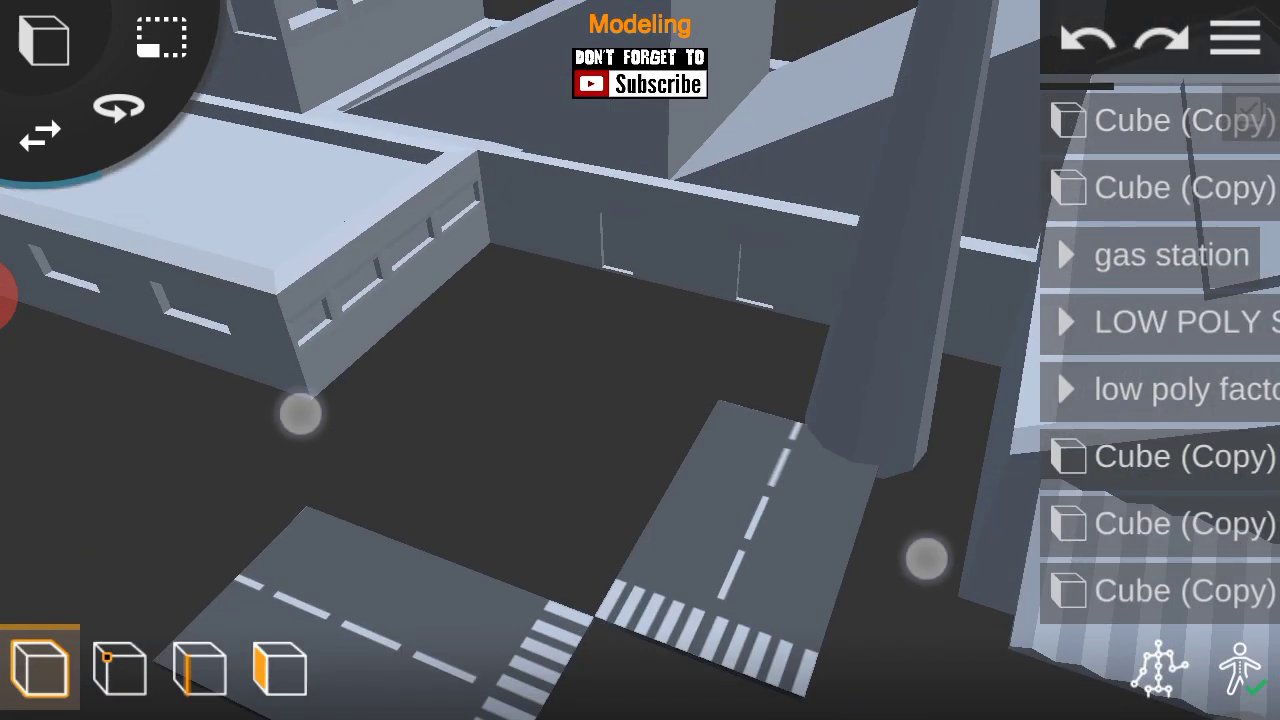
{"action": "left_click", "coordinate": [460, 383]}
{"action": "left_click_drag", "start_coordinate": [1115, 398], "coordinate": [849, 534]}
{"action": "left_click", "coordinate": [1236, 38]}
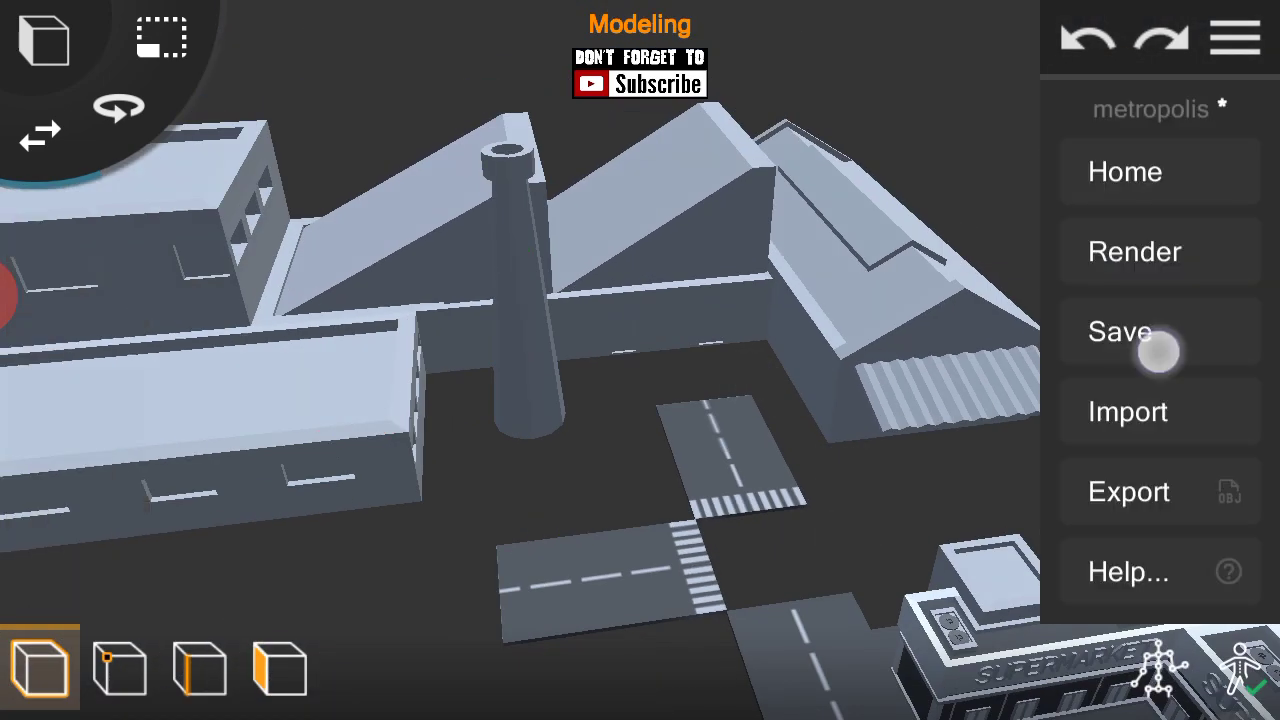
{"action": "left_click", "coordinate": [1030, 210]}
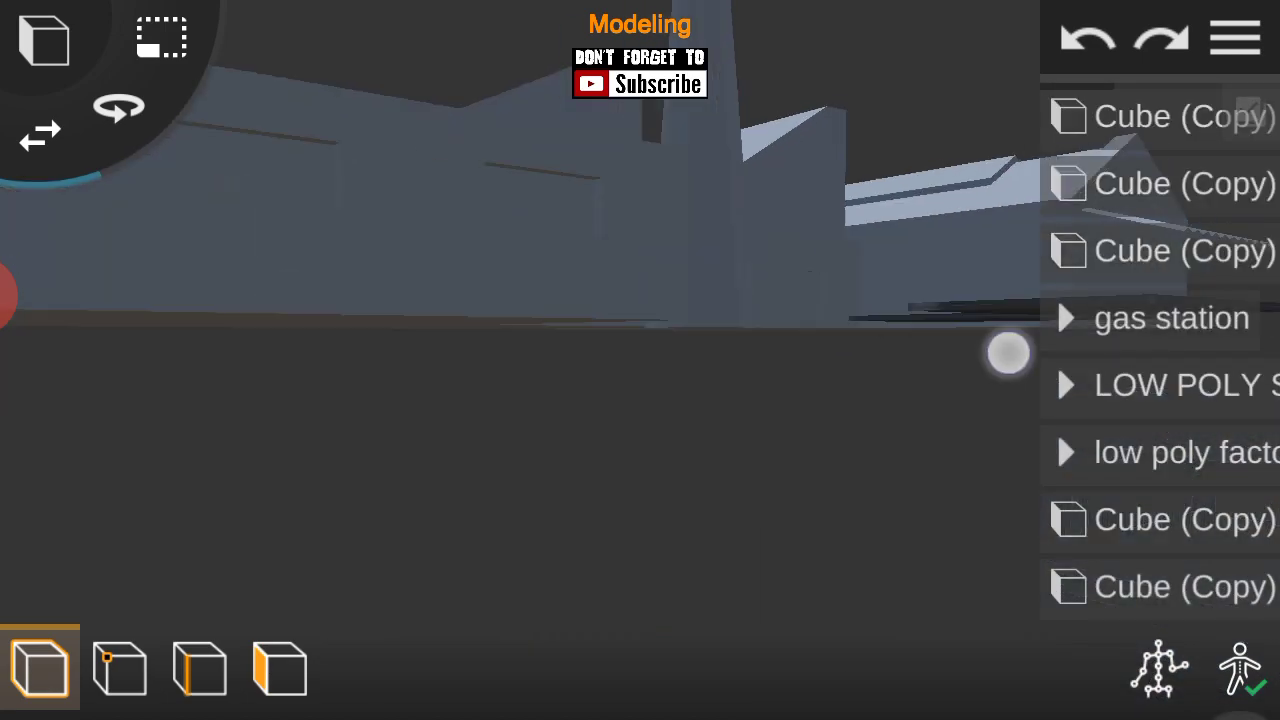
{"action": "mouse_move", "coordinate": [1009, 351]}
{"action": "left_mouse_down"}
{"action": "mouse_move", "coordinate": [974, 437]}
{"action": "mouse_move", "coordinate": [802, 478]}
{"action": "mouse_move", "coordinate": [1086, 491]}
{"action": "left_mouse_up"}
Zoom toward the gas station and browse the add-object panel without adding anything.
{"action": "left_click_drag", "start_coordinate": [851, 510], "coordinate": [1046, 517]}
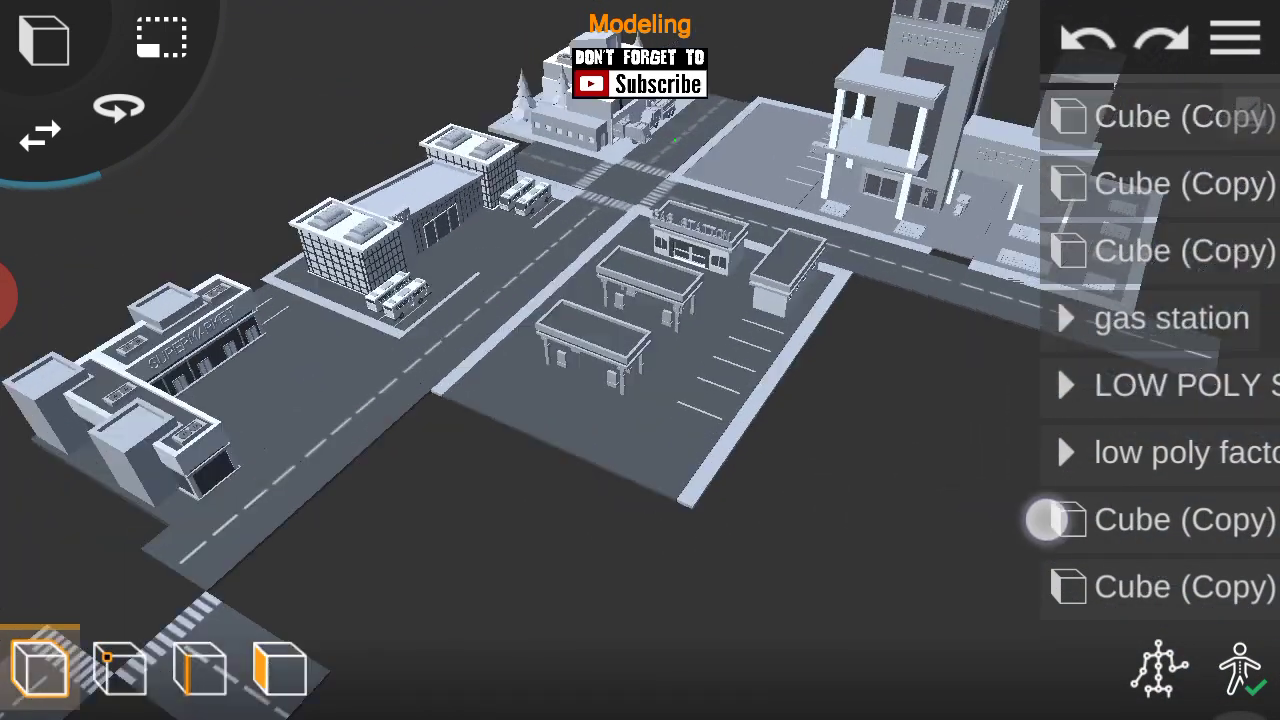
{"action": "left_click_drag", "start_coordinate": [995, 471], "coordinate": [297, 331]}
{"action": "left_click", "coordinate": [5, 290]}
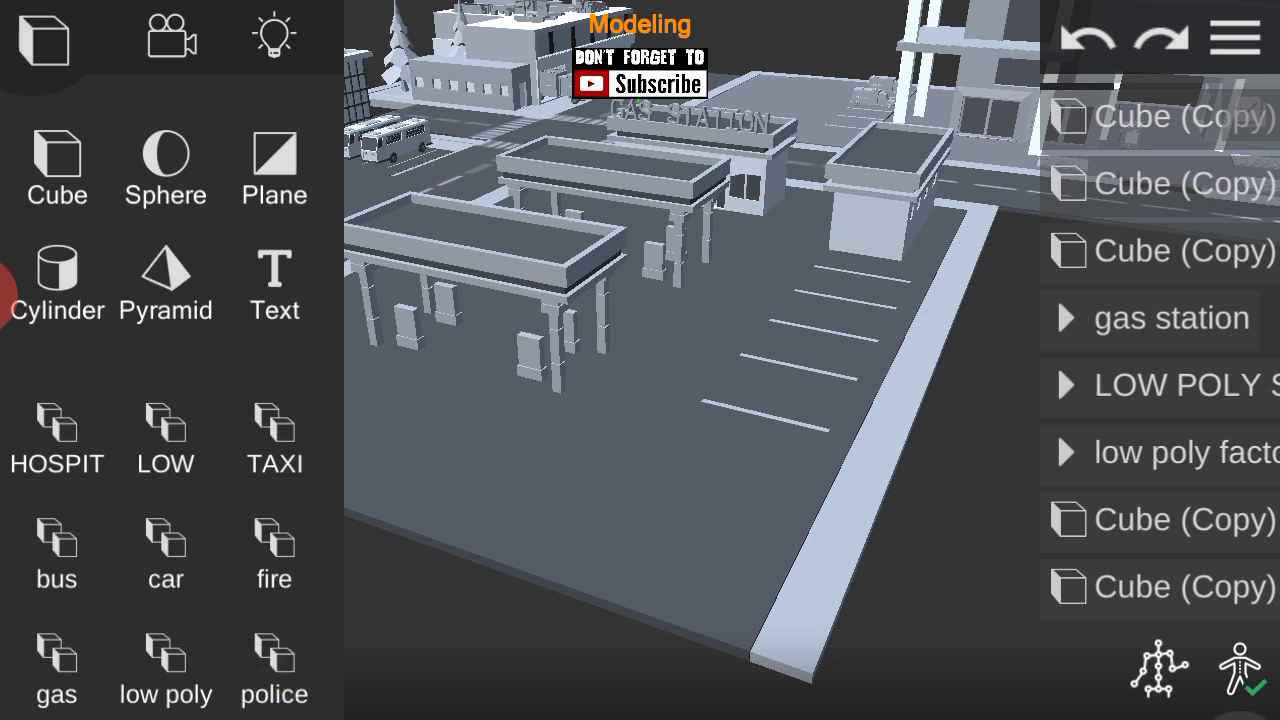
{"action": "left_click", "coordinate": [1118, 330]}
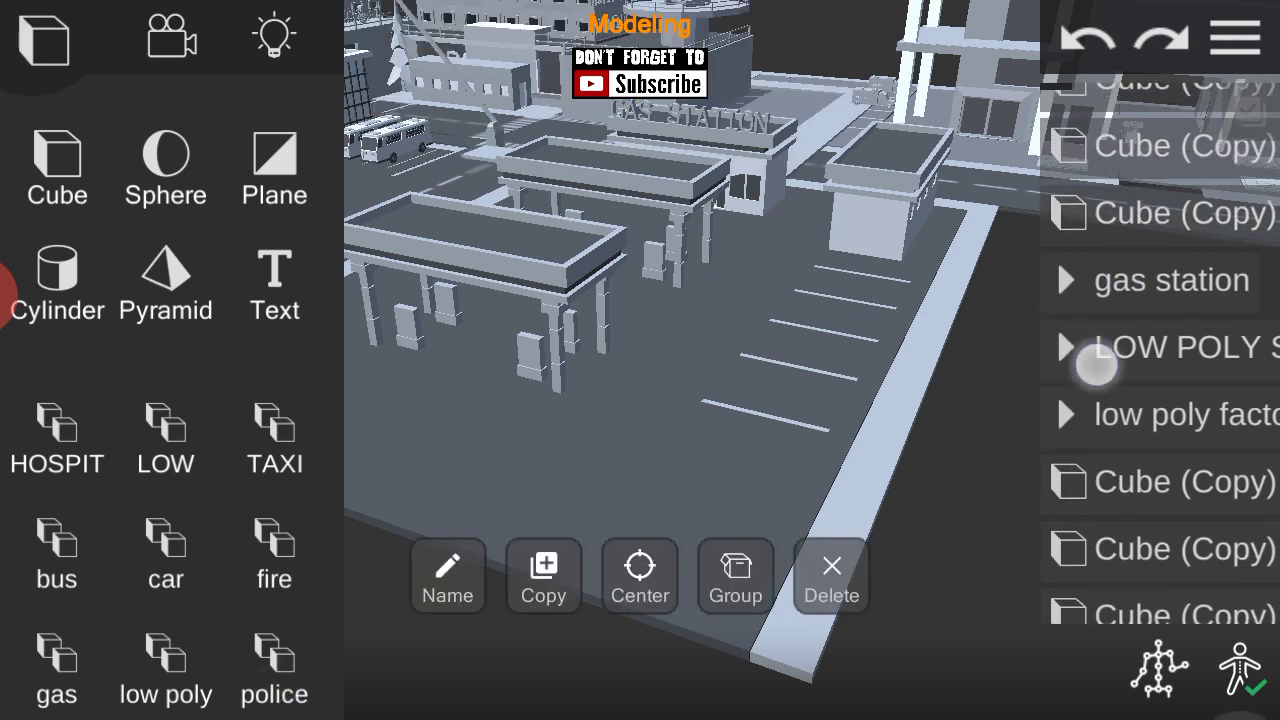
{"action": "left_click_drag", "start_coordinate": [1094, 357], "coordinate": [1100, 60]}
{"action": "left_click", "coordinate": [1006, 491]}
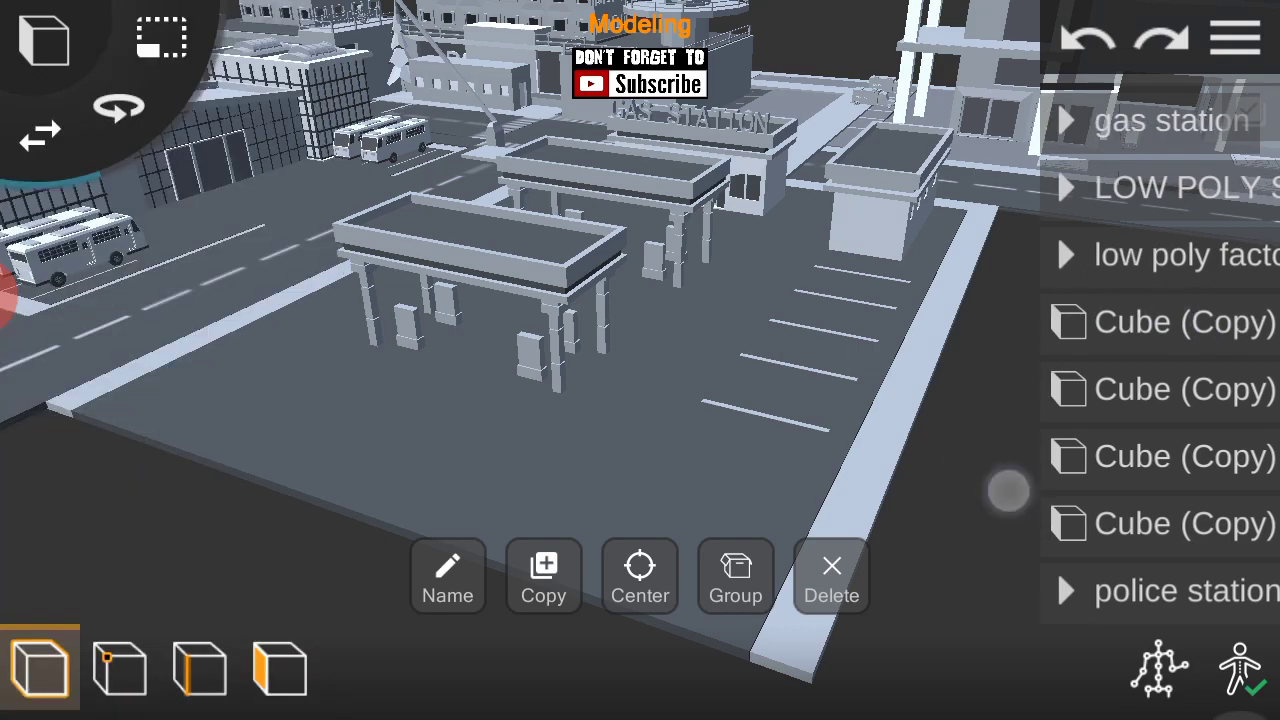
Move the police station along its blue axis and set its rotation to -270°.
{"action": "left_click", "coordinate": [1020, 511]}
{"action": "left_click_drag", "start_coordinate": [698, 265], "coordinate": [843, 266]}
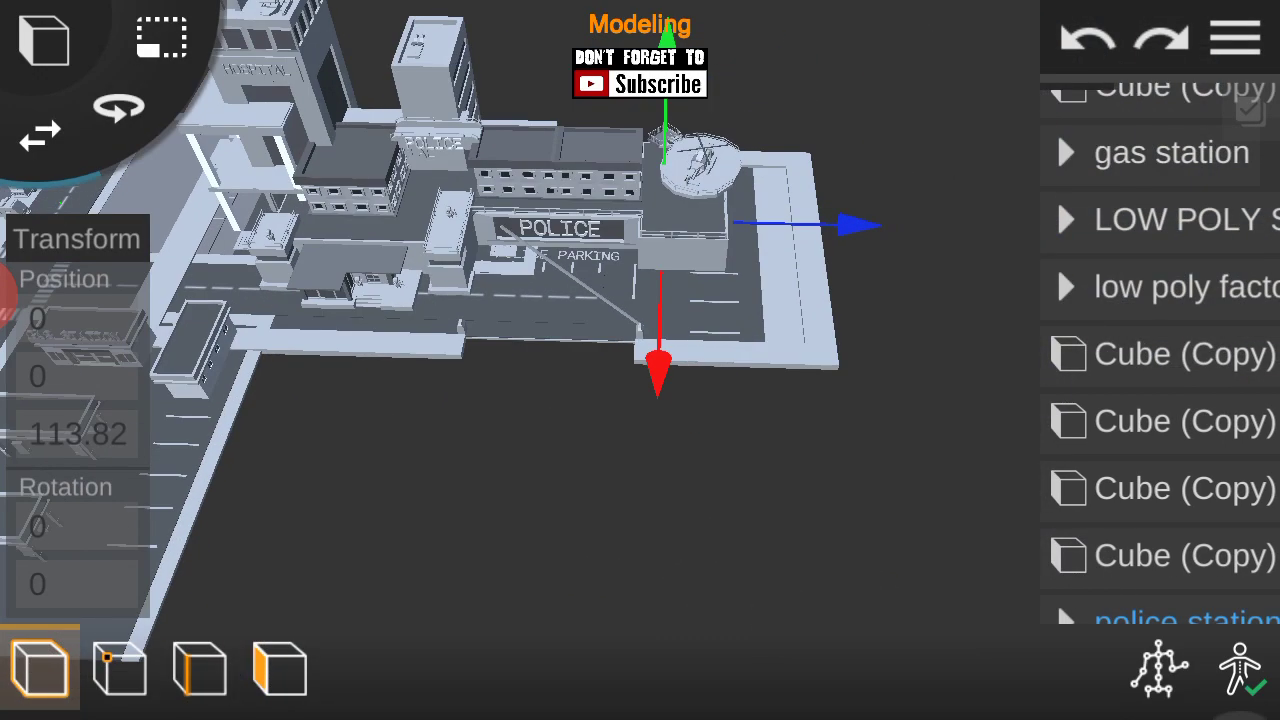
{"action": "mouse_move", "coordinate": [977, 207]}
{"action": "left_mouse_down"}
{"action": "mouse_move", "coordinate": [791, 374]}
{"action": "mouse_move", "coordinate": [863, 257]}
{"action": "mouse_move", "coordinate": [1061, 145]}
{"action": "left_mouse_up"}
{"action": "mouse_move", "coordinate": [865, 165]}
{"action": "left_mouse_down"}
{"action": "mouse_move", "coordinate": [880, 471]}
{"action": "mouse_move", "coordinate": [863, 517]}
{"action": "mouse_move", "coordinate": [820, 517]}
{"action": "mouse_move", "coordinate": [1080, 430]}
{"action": "mouse_move", "coordinate": [1037, 397]}
{"action": "mouse_move", "coordinate": [1209, 327]}
{"action": "mouse_move", "coordinate": [935, 461]}
{"action": "left_mouse_up"}
{"action": "left_click", "coordinate": [77, 584]}
{"action": "key", "text": "BackSpace"}
{"action": "key", "text": "BackSpace"}
{"action": "key", "text": "BackSpace"}
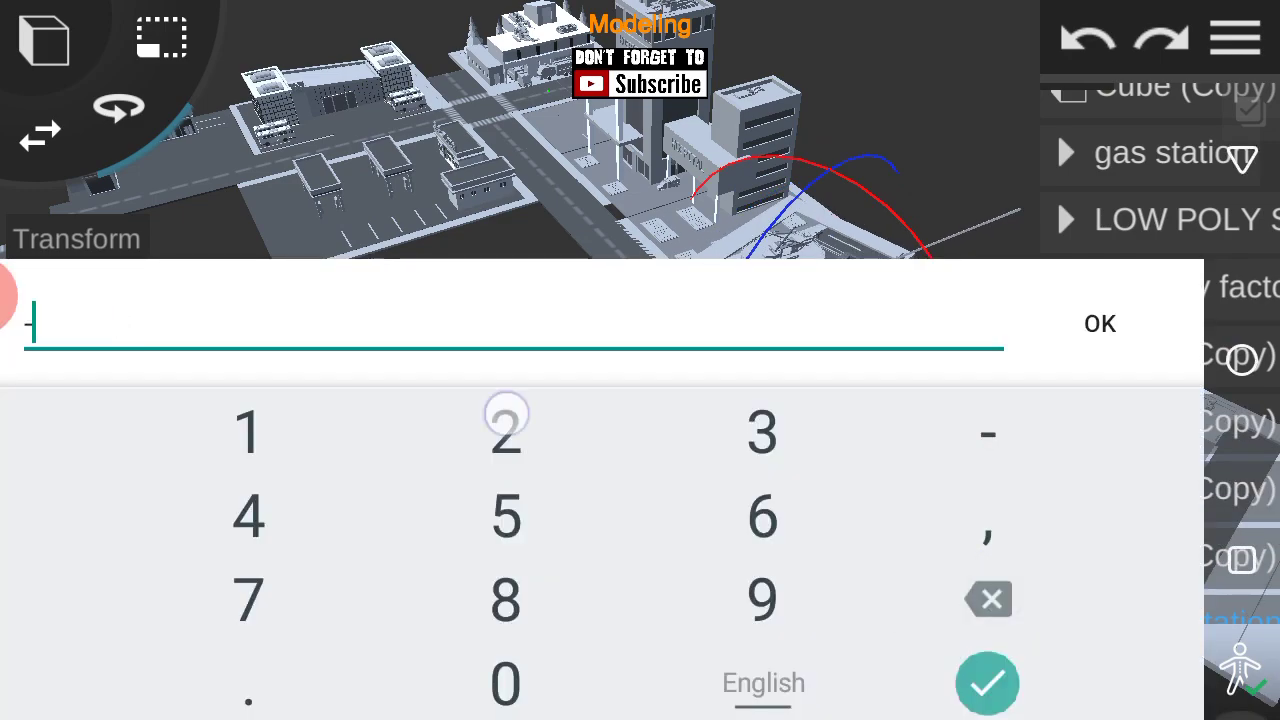
{"action": "type", "text": "270"}
{"action": "left_click", "coordinate": [987, 683]}
Fine-tune the police station beside the road to about 46.76, 0, 125.68.
{"action": "scroll", "coordinate": [667, 397], "scroll_direction": "up", "scroll_amount": 3}
{"action": "mouse_move", "coordinate": [374, 303]}
{"action": "left_mouse_down"}
{"action": "mouse_move", "coordinate": [494, 390]}
{"action": "mouse_move", "coordinate": [514, 360]}
{"action": "mouse_move", "coordinate": [314, 400]}
{"action": "left_mouse_up"}
{"action": "left_click_drag", "start_coordinate": [934, 589], "coordinate": [969, 519]}
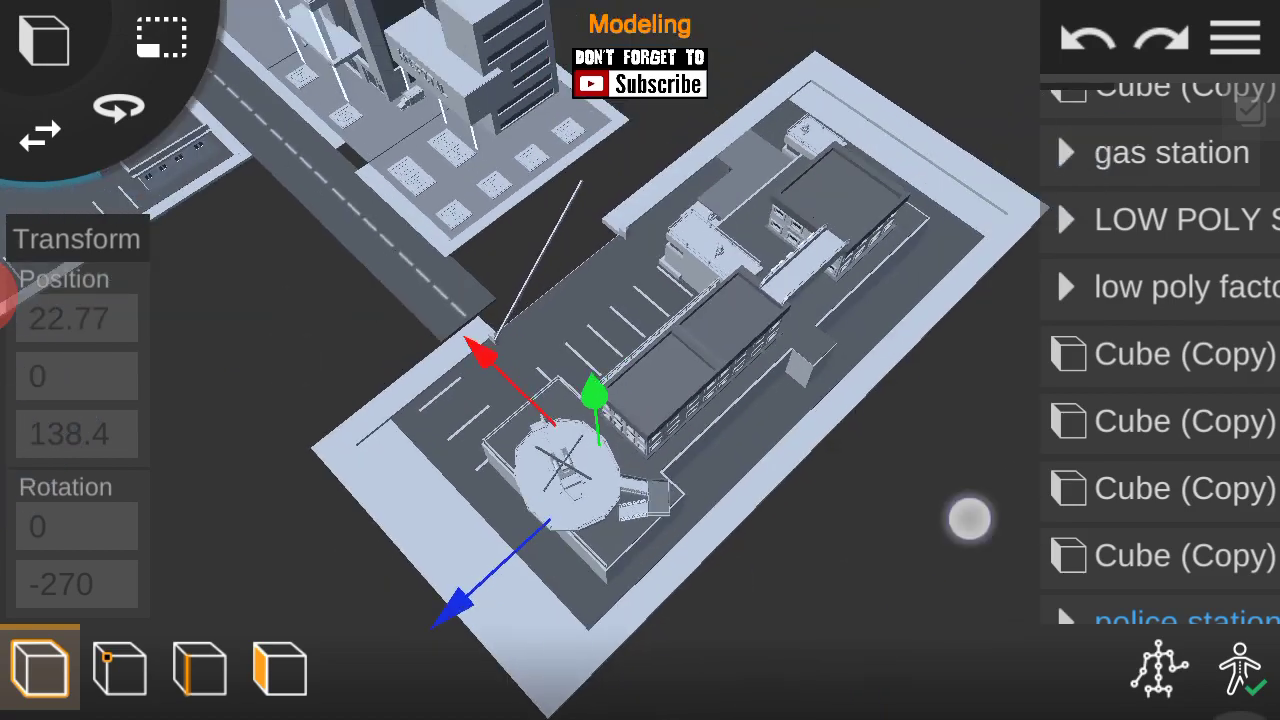
{"action": "left_click_drag", "start_coordinate": [420, 556], "coordinate": [201, 628]}
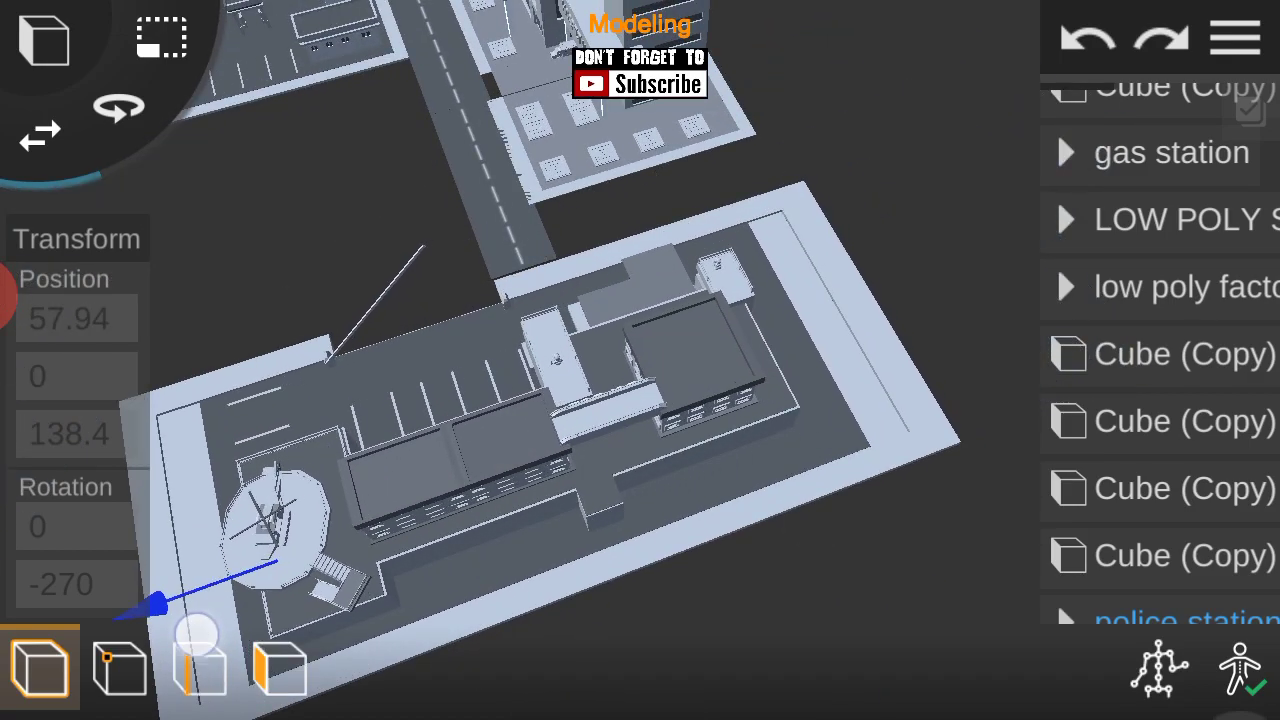
{"action": "mouse_move", "coordinate": [858, 498]}
{"action": "left_mouse_down"}
{"action": "mouse_move", "coordinate": [911, 423]}
{"action": "mouse_move", "coordinate": [977, 263]}
{"action": "mouse_move", "coordinate": [866, 640]}
{"action": "mouse_move", "coordinate": [1155, 600]}
{"action": "left_mouse_up"}
{"action": "mouse_move", "coordinate": [906, 472]}
{"action": "left_mouse_down"}
{"action": "mouse_move", "coordinate": [851, 597]}
{"action": "mouse_move", "coordinate": [1000, 531]}
{"action": "mouse_move", "coordinate": [780, 455]}
{"action": "mouse_move", "coordinate": [814, 377]}
{"action": "mouse_move", "coordinate": [849, 380]}
{"action": "left_mouse_up"}
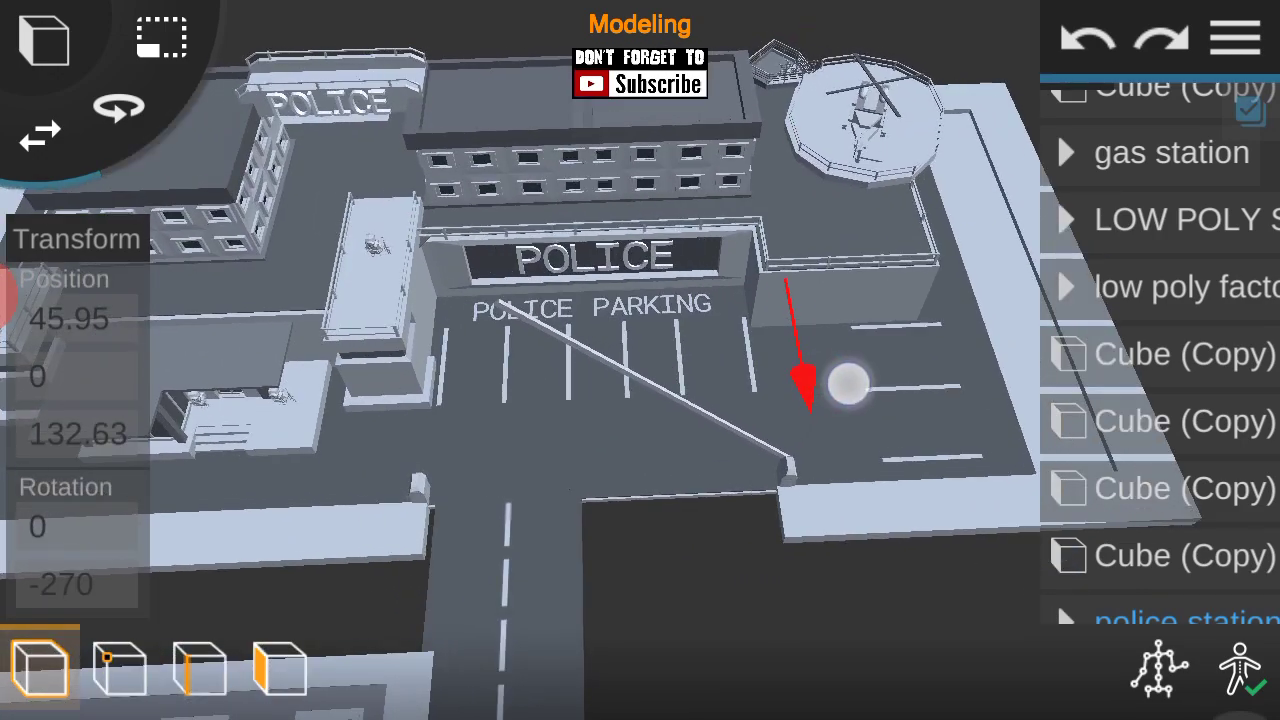
{"action": "mouse_move", "coordinate": [950, 218]}
{"action": "left_mouse_down"}
{"action": "mouse_move", "coordinate": [937, 229]}
{"action": "mouse_move", "coordinate": [944, 268]}
{"action": "left_mouse_up"}
{"action": "left_click_drag", "start_coordinate": [906, 540], "coordinate": [600, 480]}
{"action": "scroll", "coordinate": [623, 411], "scroll_direction": "up", "scroll_amount": 3}
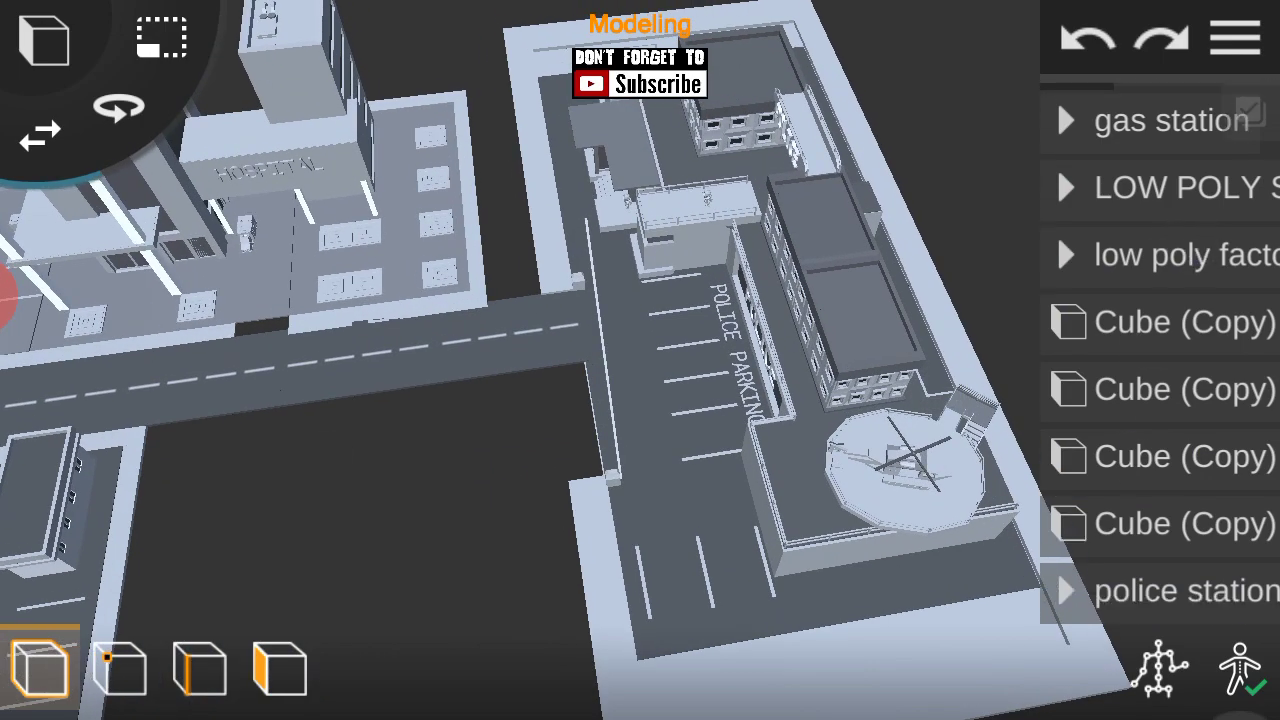
{"action": "left_click", "coordinate": [706, 536]}
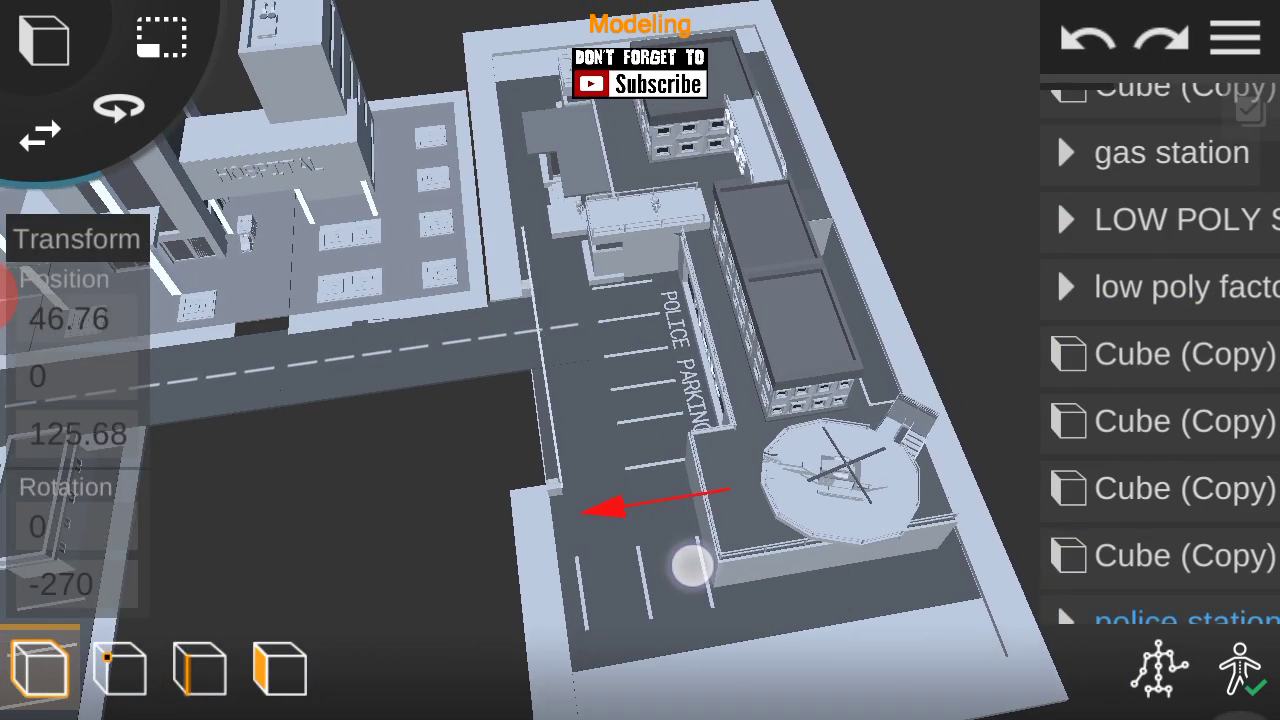
{"action": "left_click", "coordinate": [686, 577]}
{"action": "scroll", "coordinate": [636, 460], "scroll_direction": "down", "scroll_amount": 5}
Zoom and orbit to a top-down view of the police station parking area.
{"action": "scroll", "coordinate": [636, 454], "scroll_direction": "up", "scroll_amount": 3}
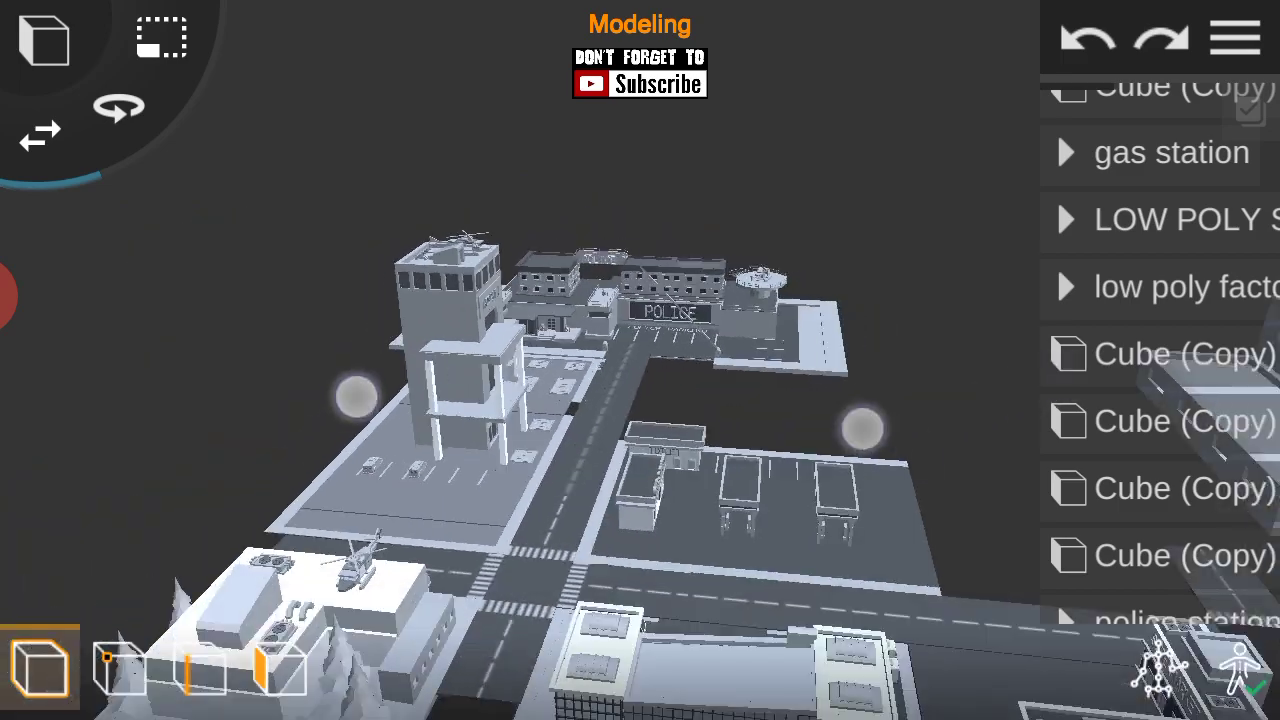
{"action": "scroll", "coordinate": [607, 411], "scroll_direction": "up", "scroll_amount": 3}
{"action": "scroll", "coordinate": [586, 411], "scroll_direction": "up", "scroll_amount": 2}
{"action": "scroll", "coordinate": [598, 440], "scroll_direction": "up", "scroll_amount": 2}
{"action": "scroll", "coordinate": [598, 440], "scroll_direction": "down", "scroll_amount": 3}
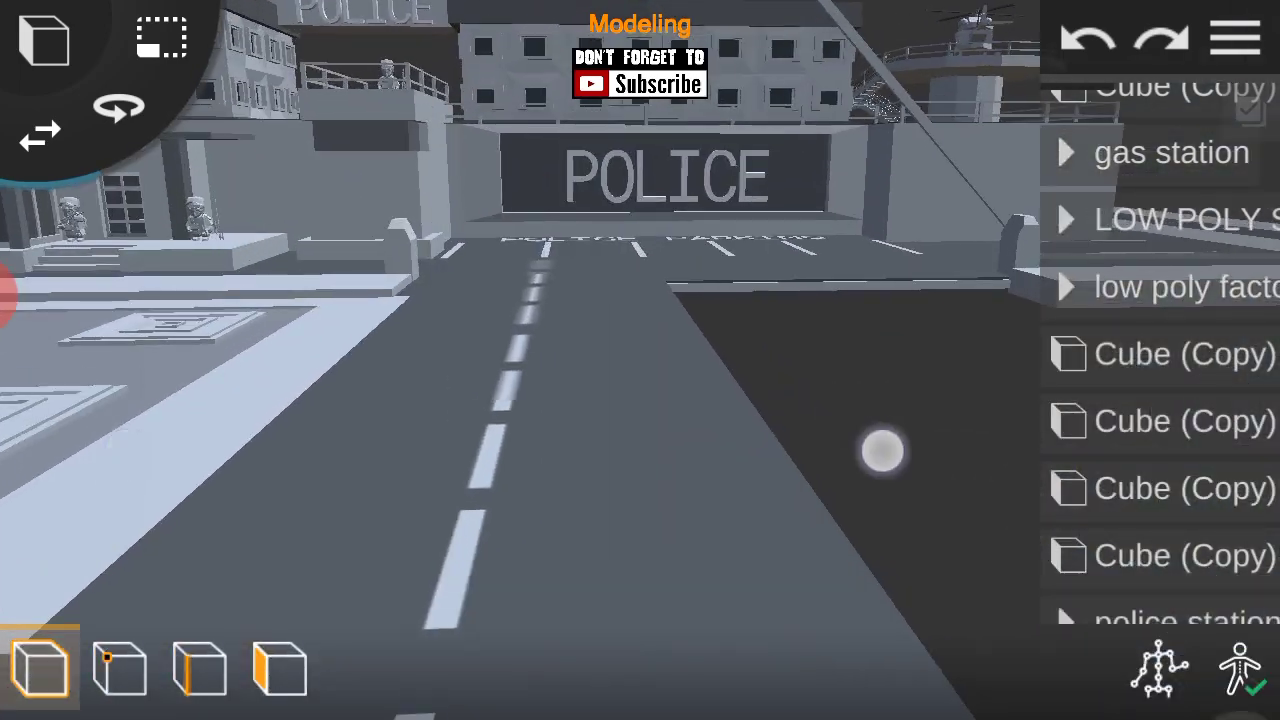
{"action": "scroll", "coordinate": [637, 514], "scroll_direction": "down", "scroll_amount": 3}
{"action": "scroll", "coordinate": [568, 420], "scroll_direction": "down", "scroll_amount": 2}
{"action": "scroll", "coordinate": [569, 420], "scroll_direction": "up", "scroll_amount": 4}
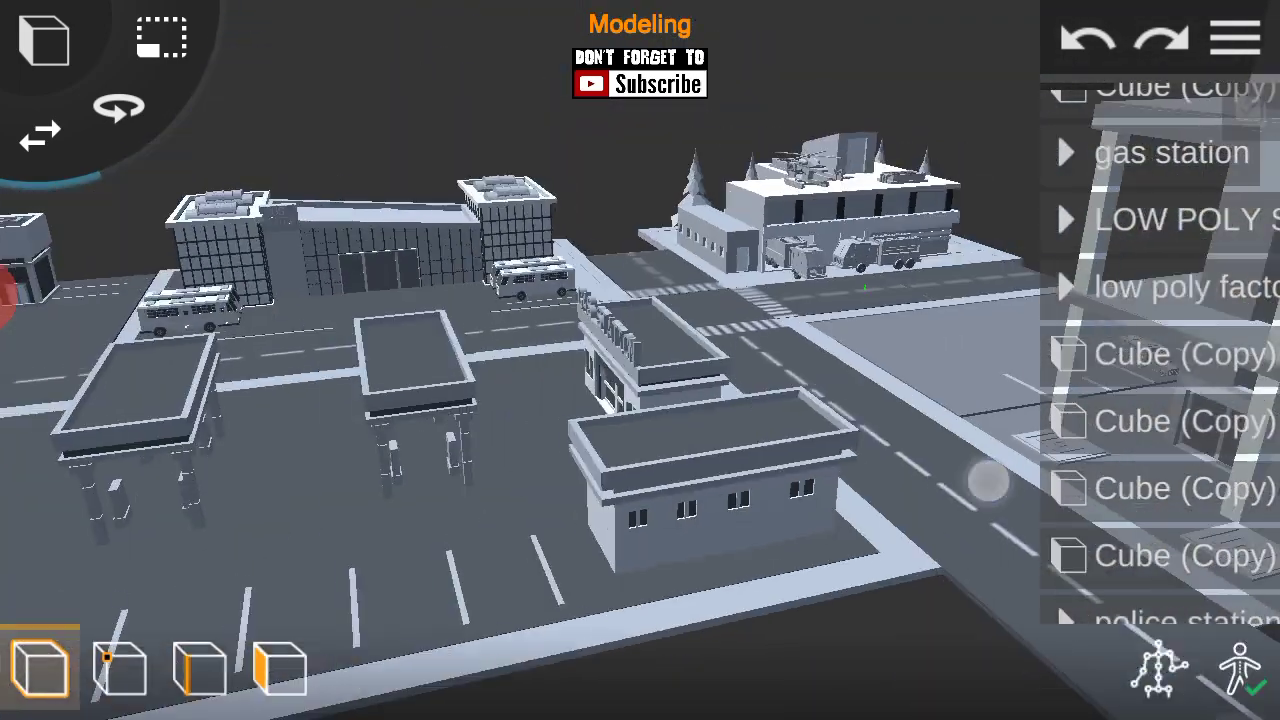
{"action": "left_click", "coordinate": [1236, 38]}
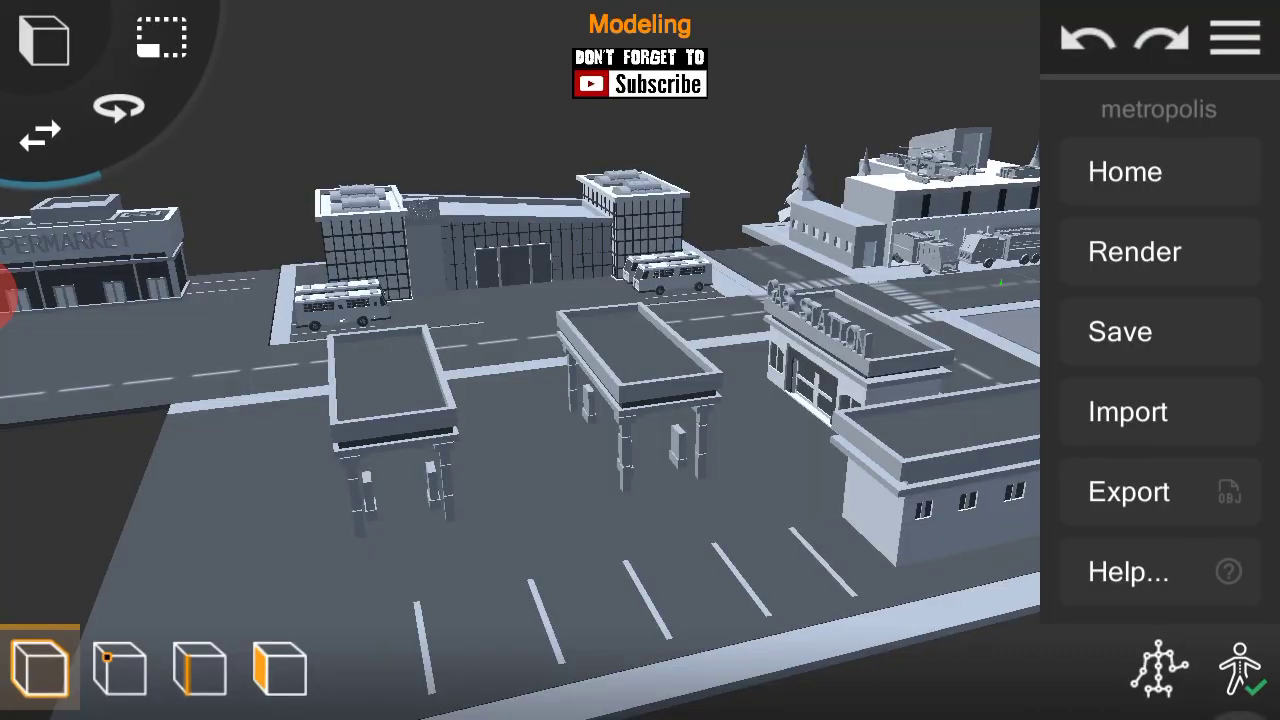
{"action": "left_click", "coordinate": [404, 444]}
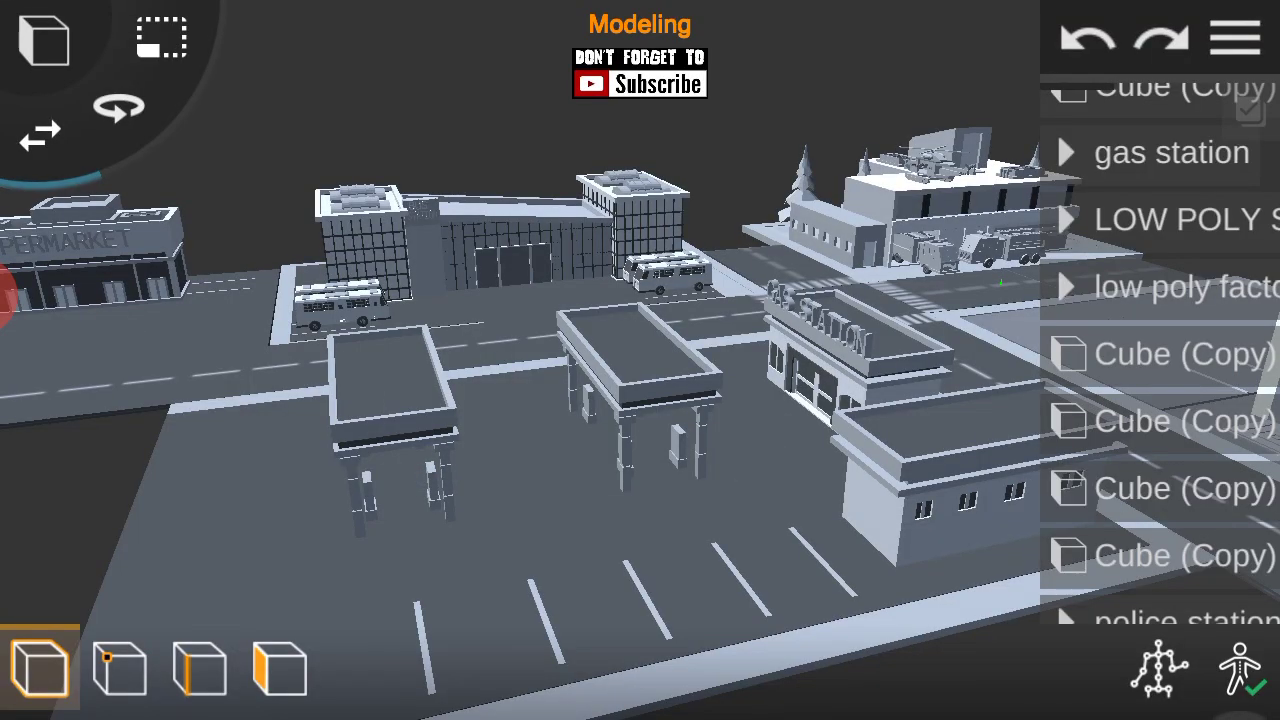
{"action": "left_click_drag", "start_coordinate": [1060, 500], "coordinate": [1117, 474]}
{"action": "left_click_drag", "start_coordinate": [826, 423], "coordinate": [934, 411]}
{"action": "scroll", "coordinate": [660, 400], "scroll_direction": "up", "scroll_amount": 3}
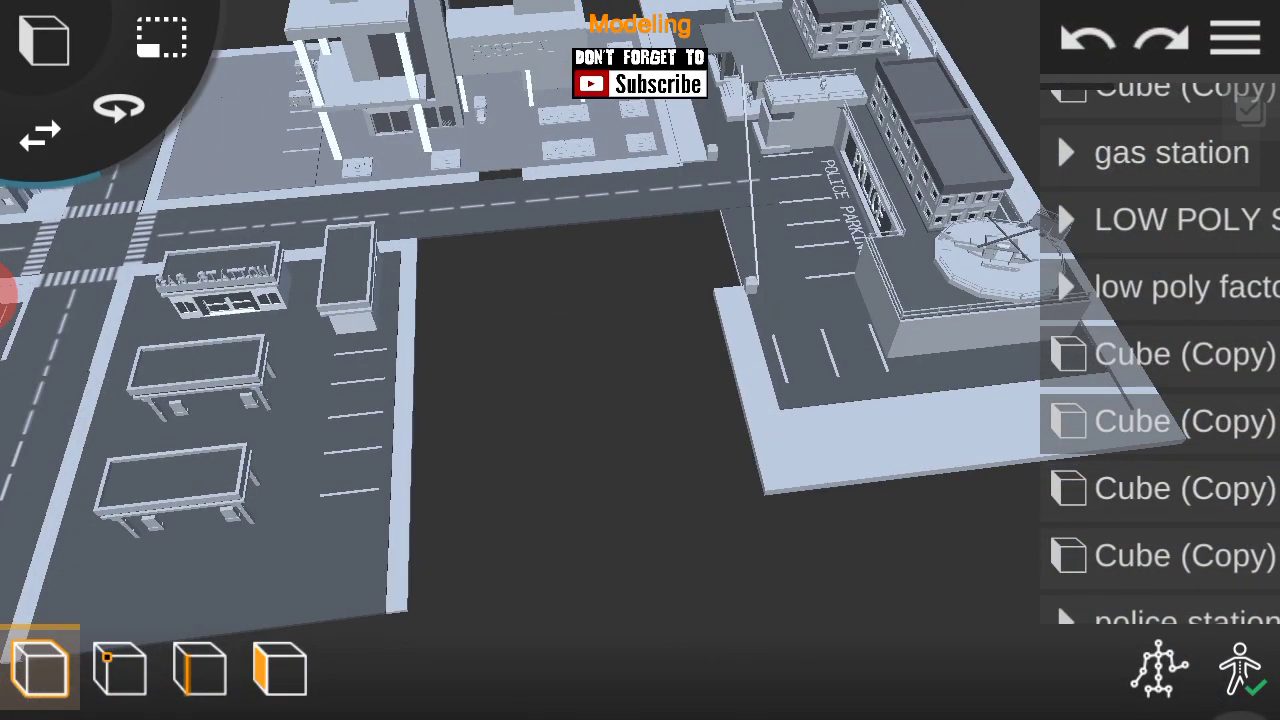
Remove the HOSPITAL model preset from the add panel, confirming the deletion.
{"action": "left_click", "coordinate": [43, 40]}
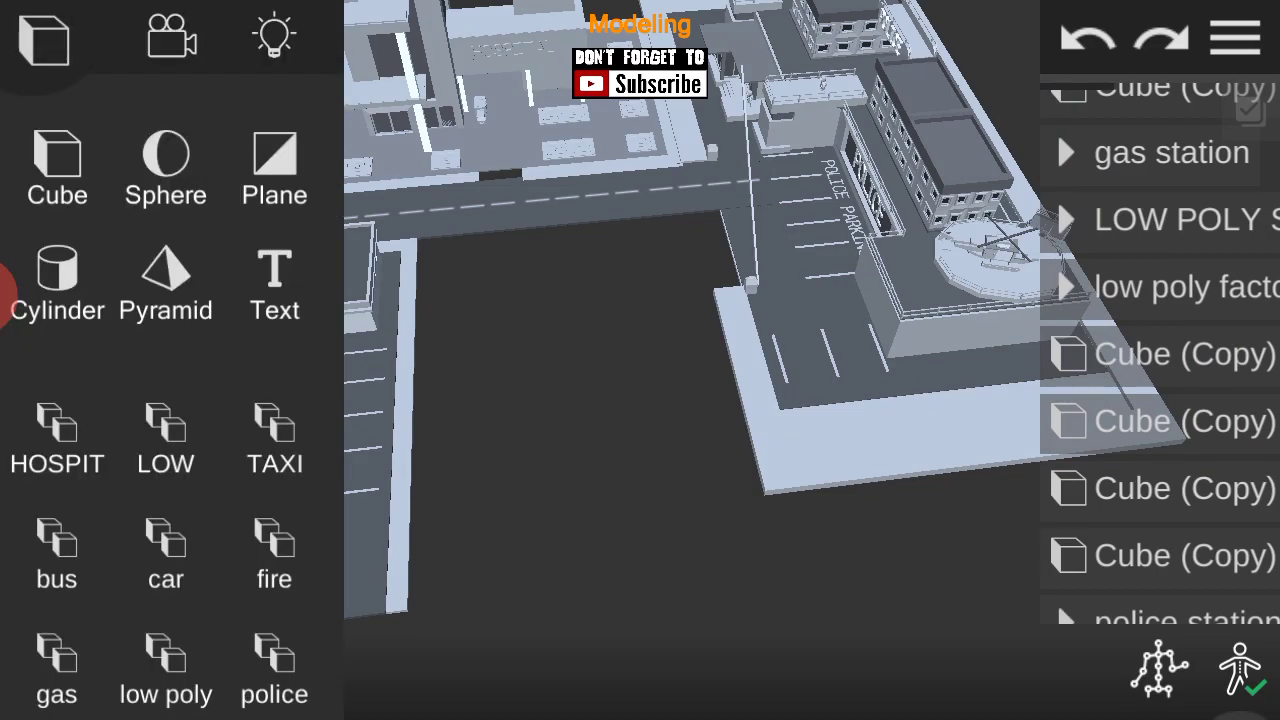
{"action": "left_click", "coordinate": [715, 463]}
{"action": "left_click_drag", "start_coordinate": [252, 505], "coordinate": [869, 369]}
{"action": "left_click_drag", "start_coordinate": [191, 417], "coordinate": [193, 495]}
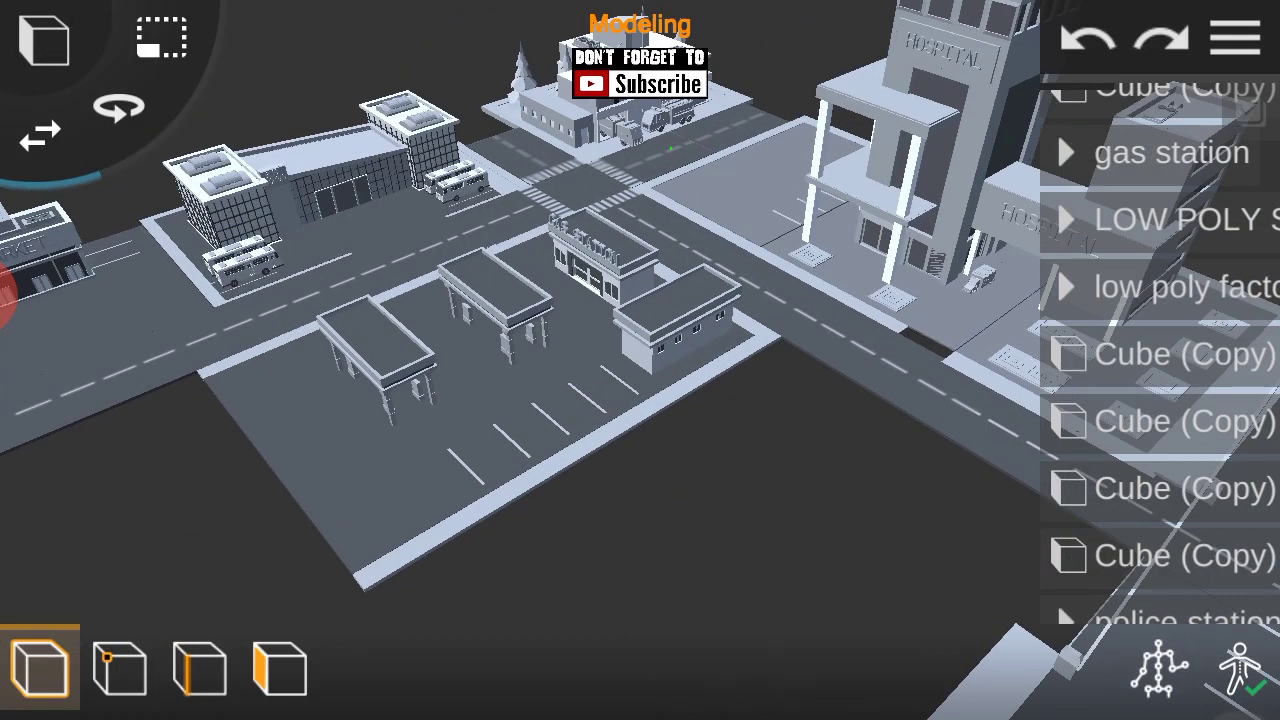
{"action": "mouse_move", "coordinate": [880, 540]}
{"action": "left_mouse_down"}
{"action": "mouse_move", "coordinate": [908, 514]}
{"action": "mouse_move", "coordinate": [937, 391]}
{"action": "mouse_move", "coordinate": [908, 450]}
{"action": "mouse_move", "coordinate": [986, 457]}
{"action": "mouse_move", "coordinate": [966, 431]}
{"action": "mouse_move", "coordinate": [1003, 399]}
{"action": "mouse_move", "coordinate": [985, 415]}
{"action": "left_mouse_up"}
{"action": "left_click", "coordinate": [44, 40]}
{"action": "left_click", "coordinate": [60, 432]}
{"action": "left_click", "coordinate": [823, 411]}
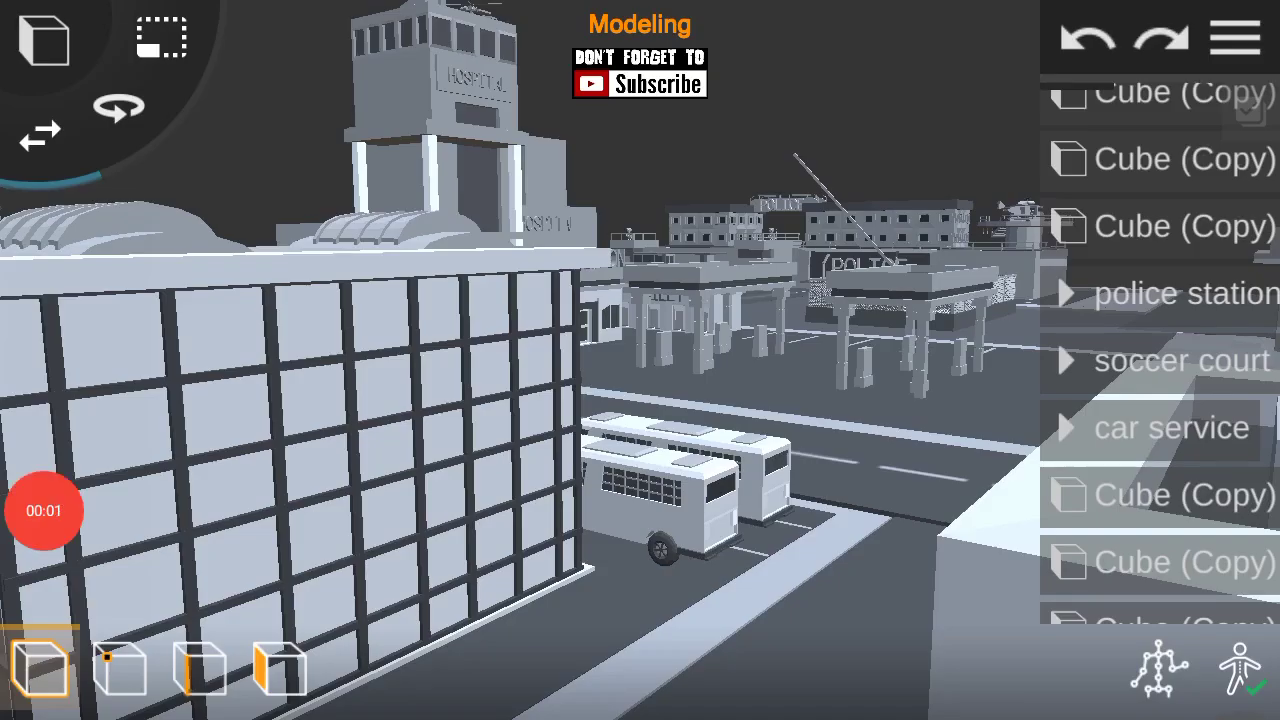
Orbit and zoom across the coloured city, from the intersection to the car service building and soccer court.
{"action": "mouse_move", "coordinate": [848, 402]}
{"action": "left_mouse_down"}
{"action": "mouse_move", "coordinate": [751, 589]}
{"action": "mouse_move", "coordinate": [240, 451]}
{"action": "mouse_move", "coordinate": [300, 414]}
{"action": "mouse_move", "coordinate": [914, 331]}
{"action": "mouse_move", "coordinate": [1097, 403]}
{"action": "mouse_move", "coordinate": [974, 380]}
{"action": "mouse_move", "coordinate": [973, 424]}
{"action": "mouse_move", "coordinate": [1057, 466]}
{"action": "mouse_move", "coordinate": [997, 466]}
{"action": "mouse_move", "coordinate": [963, 440]}
{"action": "mouse_move", "coordinate": [771, 394]}
{"action": "mouse_move", "coordinate": [906, 391]}
{"action": "mouse_move", "coordinate": [955, 110]}
{"action": "left_mouse_up"}
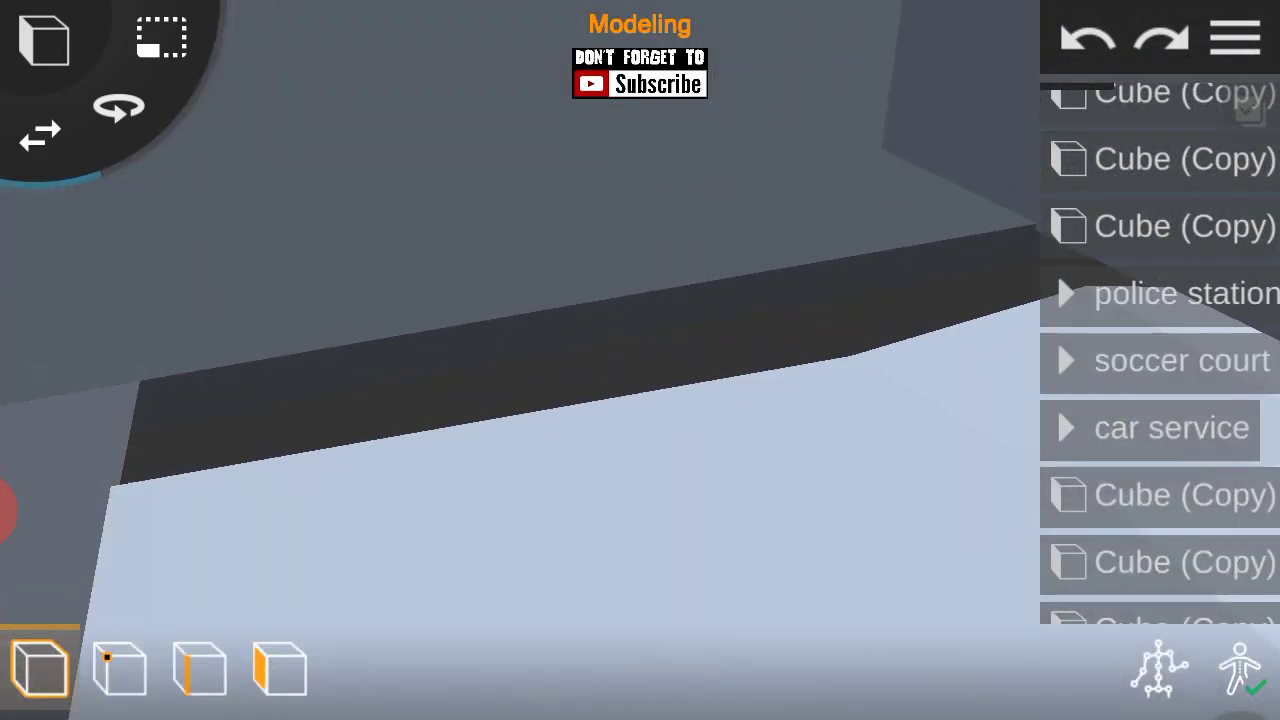
{"action": "mouse_move", "coordinate": [771, 537]}
{"action": "left_mouse_down"}
{"action": "mouse_move", "coordinate": [934, 474]}
{"action": "mouse_move", "coordinate": [800, 456]}
{"action": "left_mouse_up"}
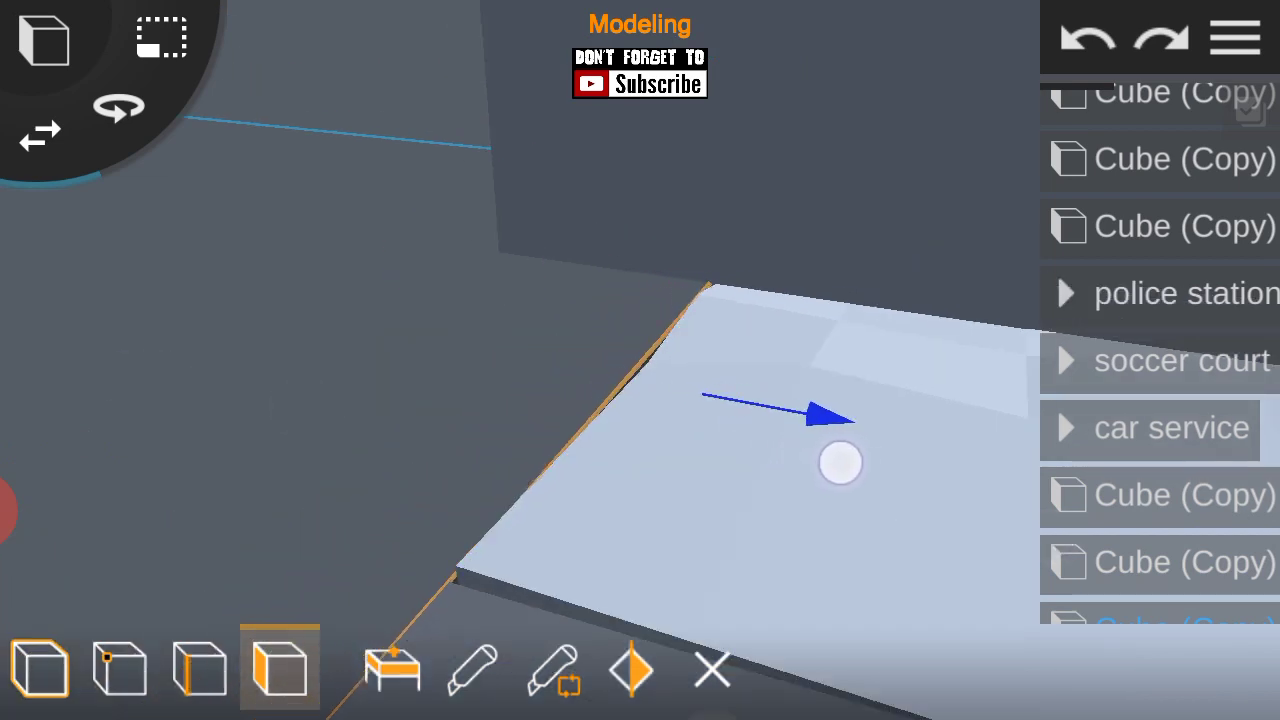
{"action": "left_click", "coordinate": [1235, 38]}
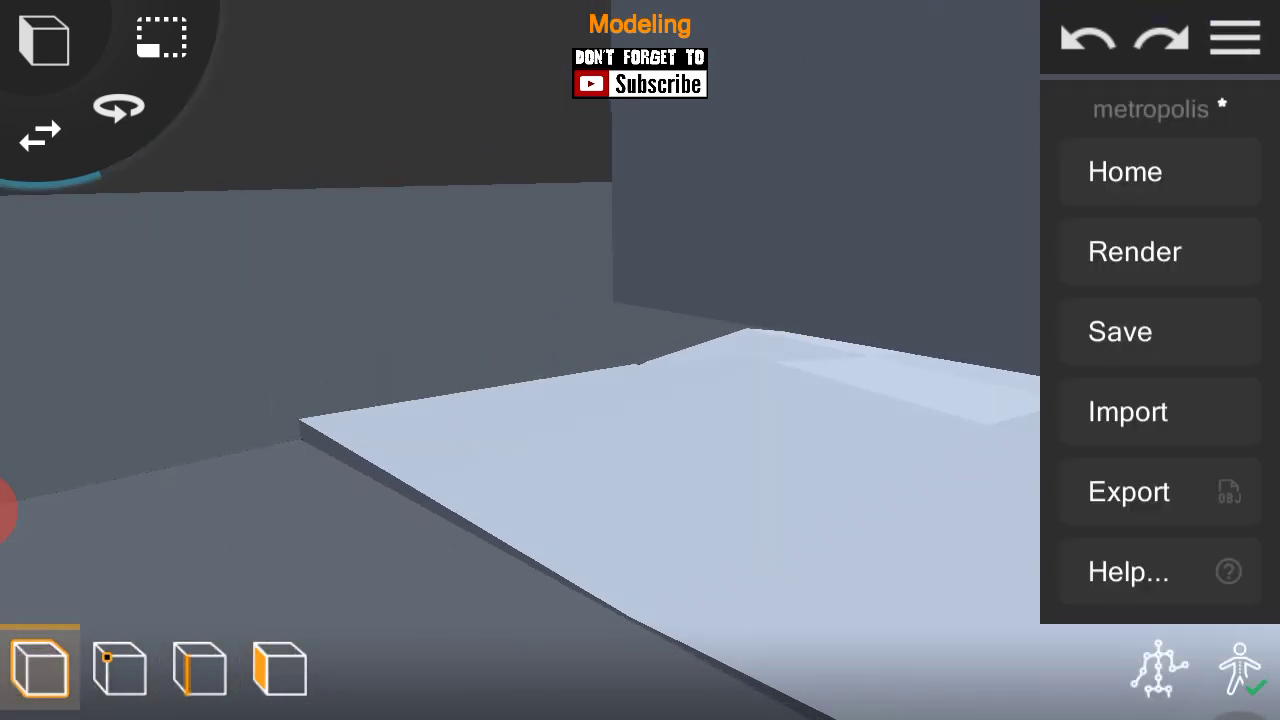
{"action": "left_click", "coordinate": [794, 434]}
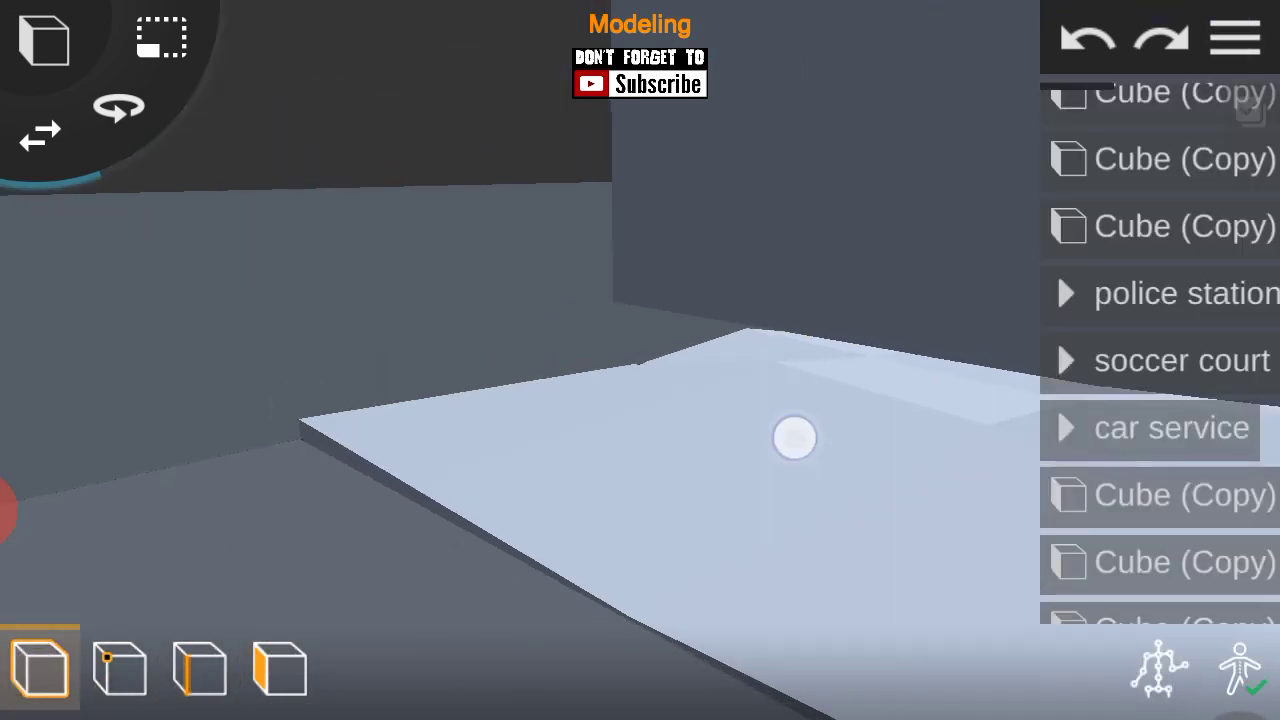
{"action": "mouse_move", "coordinate": [794, 434]}
{"action": "left_mouse_down"}
{"action": "mouse_move", "coordinate": [823, 451]}
{"action": "mouse_move", "coordinate": [985, 395]}
{"action": "left_mouse_up"}
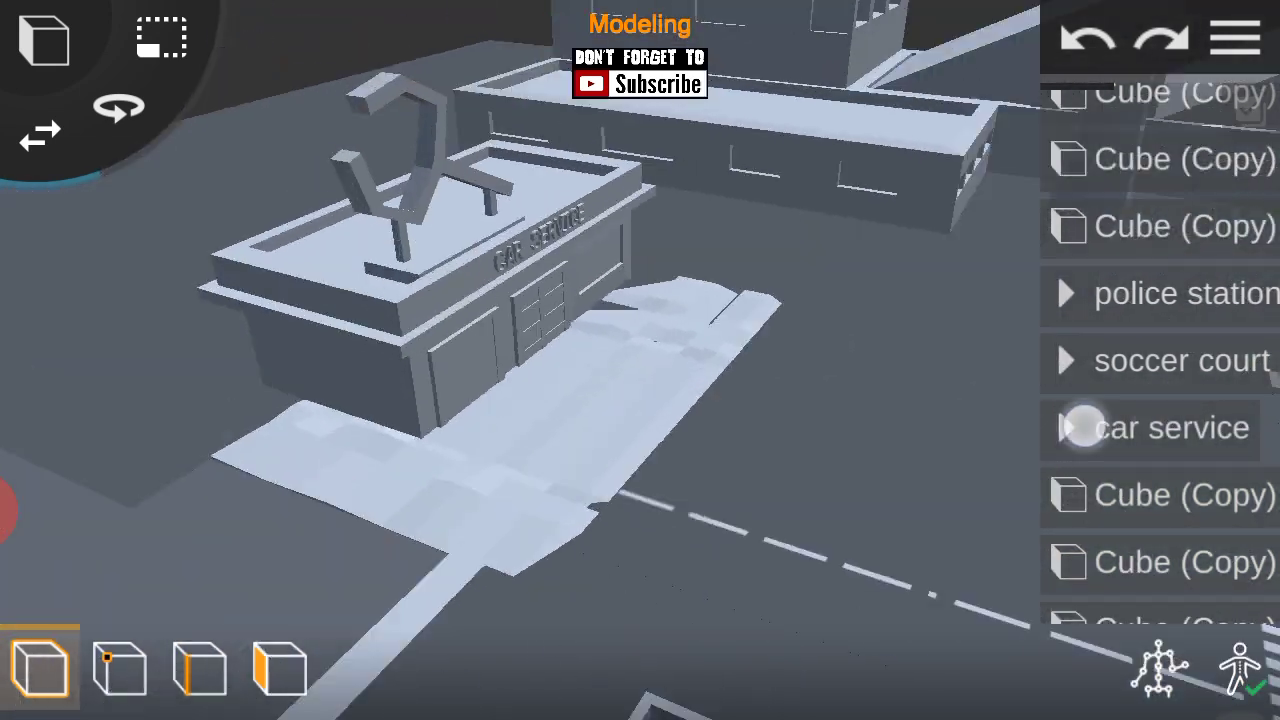
{"action": "mouse_move", "coordinate": [1084, 428]}
{"action": "left_mouse_down"}
{"action": "mouse_move", "coordinate": [1057, 400]}
{"action": "mouse_move", "coordinate": [900, 426]}
{"action": "mouse_move", "coordinate": [951, 449]}
{"action": "mouse_move", "coordinate": [1056, 392]}
{"action": "mouse_move", "coordinate": [1160, 472]}
{"action": "mouse_move", "coordinate": [1166, 537]}
{"action": "mouse_move", "coordinate": [1029, 229]}
{"action": "mouse_move", "coordinate": [996, 435]}
{"action": "mouse_move", "coordinate": [889, 314]}
{"action": "mouse_move", "coordinate": [1014, 463]}
{"action": "mouse_move", "coordinate": [904, 372]}
{"action": "mouse_move", "coordinate": [309, 443]}
{"action": "mouse_move", "coordinate": [1090, 387]}
{"action": "left_mouse_up"}
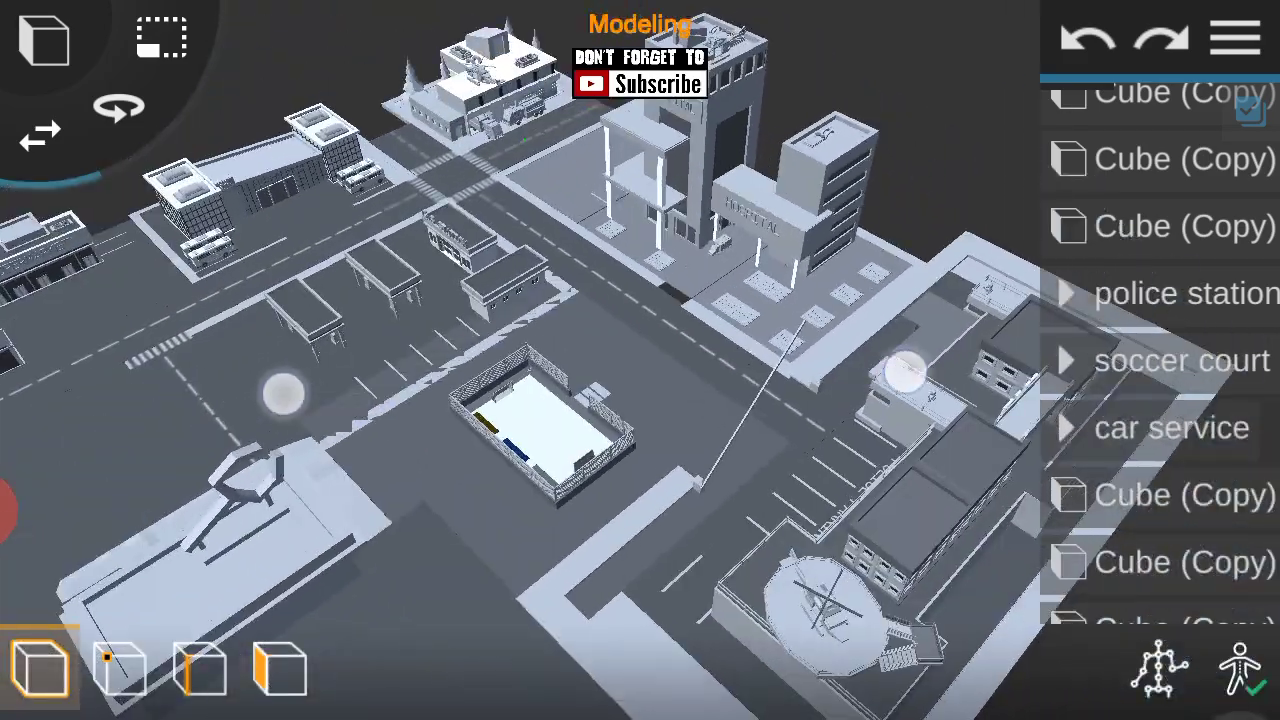
{"action": "left_click_drag", "start_coordinate": [905, 372], "coordinate": [1000, 380]}
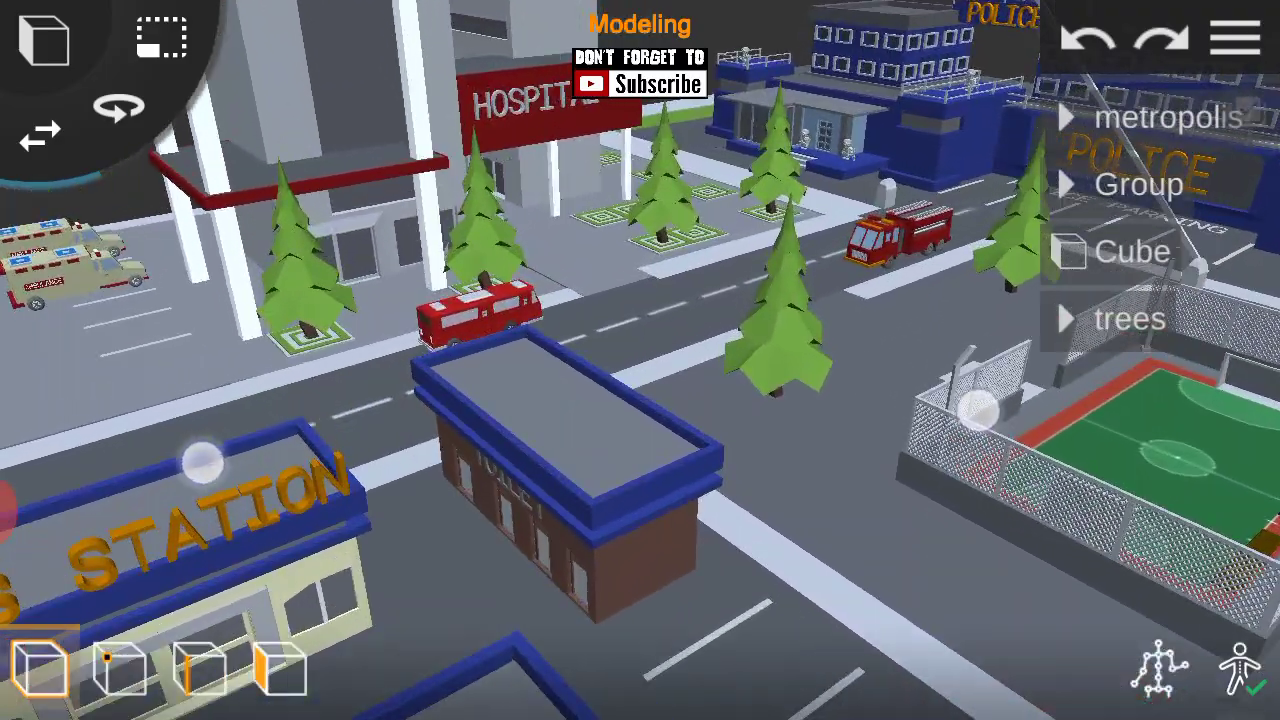
Orbit and zoom from the police building's rooftop helicopter to the hospital and fire station.
{"action": "left_click_drag", "start_coordinate": [978, 410], "coordinate": [944, 417]}
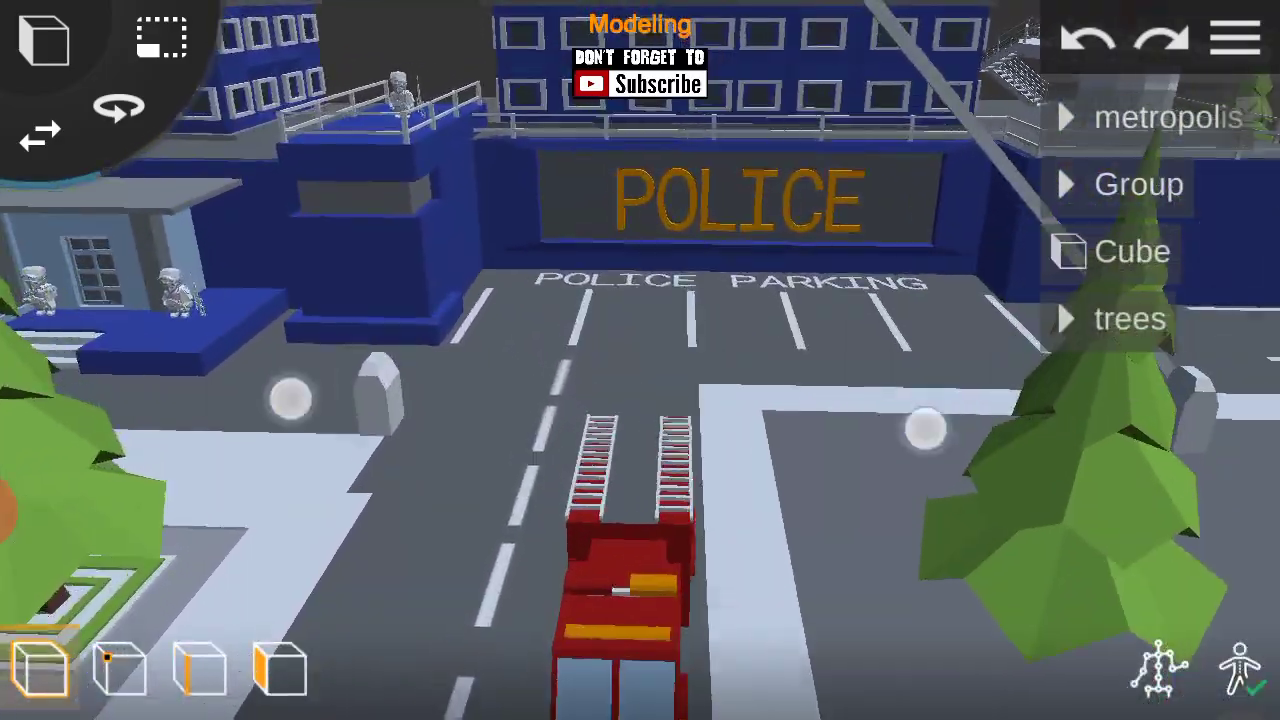
{"action": "left_click_drag", "start_coordinate": [925, 428], "coordinate": [1000, 452]}
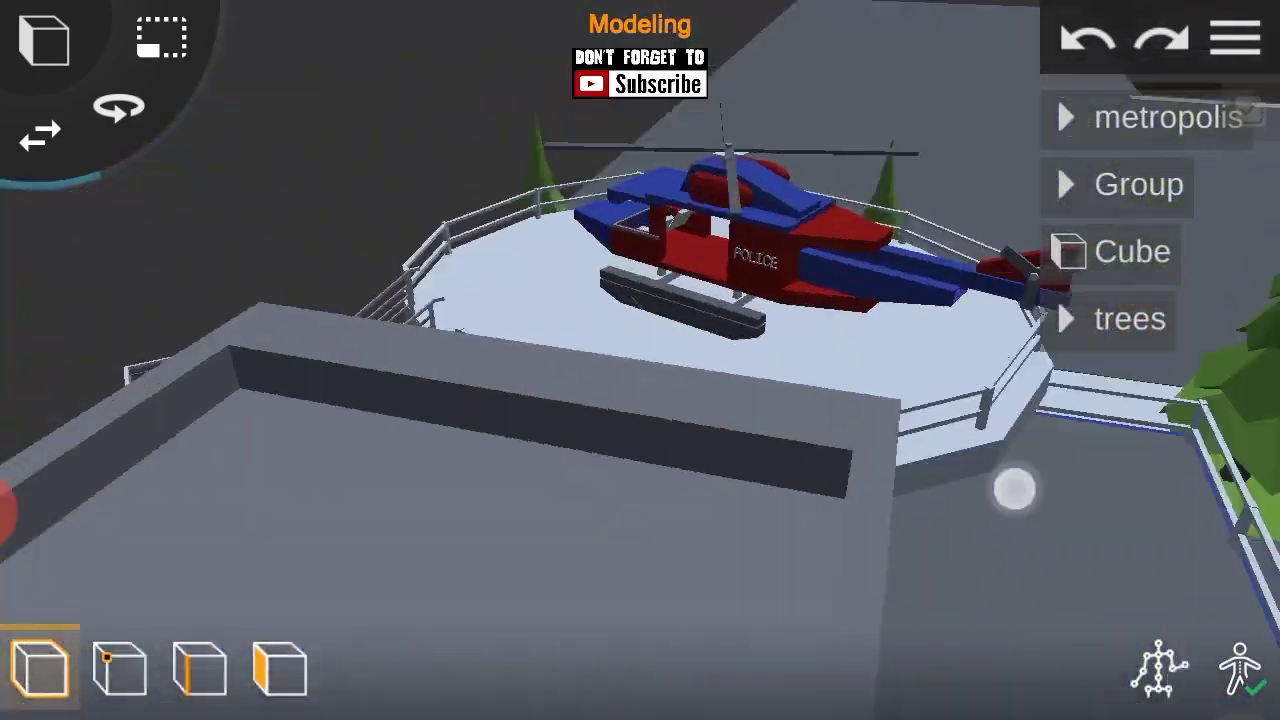
{"action": "left_click_drag", "start_coordinate": [1014, 488], "coordinate": [968, 432]}
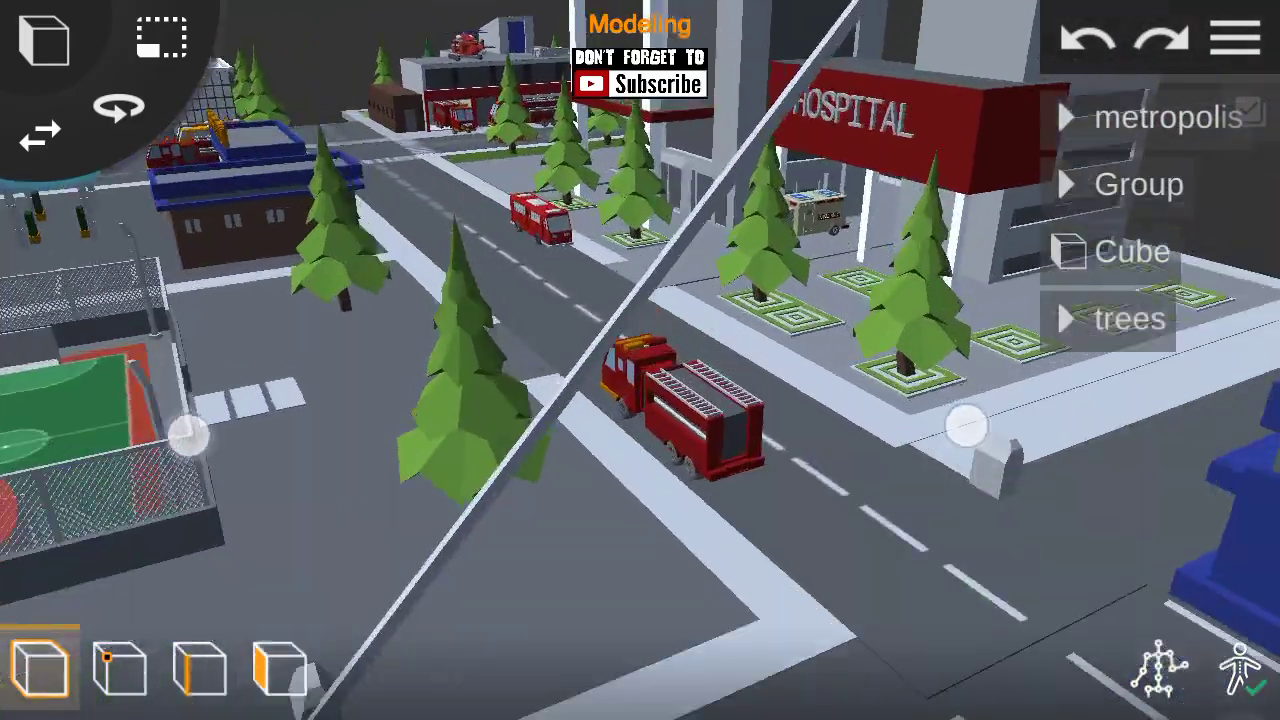
{"action": "mouse_move", "coordinate": [188, 434]}
{"action": "left_mouse_down"}
{"action": "mouse_move", "coordinate": [283, 380]}
{"action": "mouse_move", "coordinate": [386, 503]}
{"action": "left_mouse_up"}
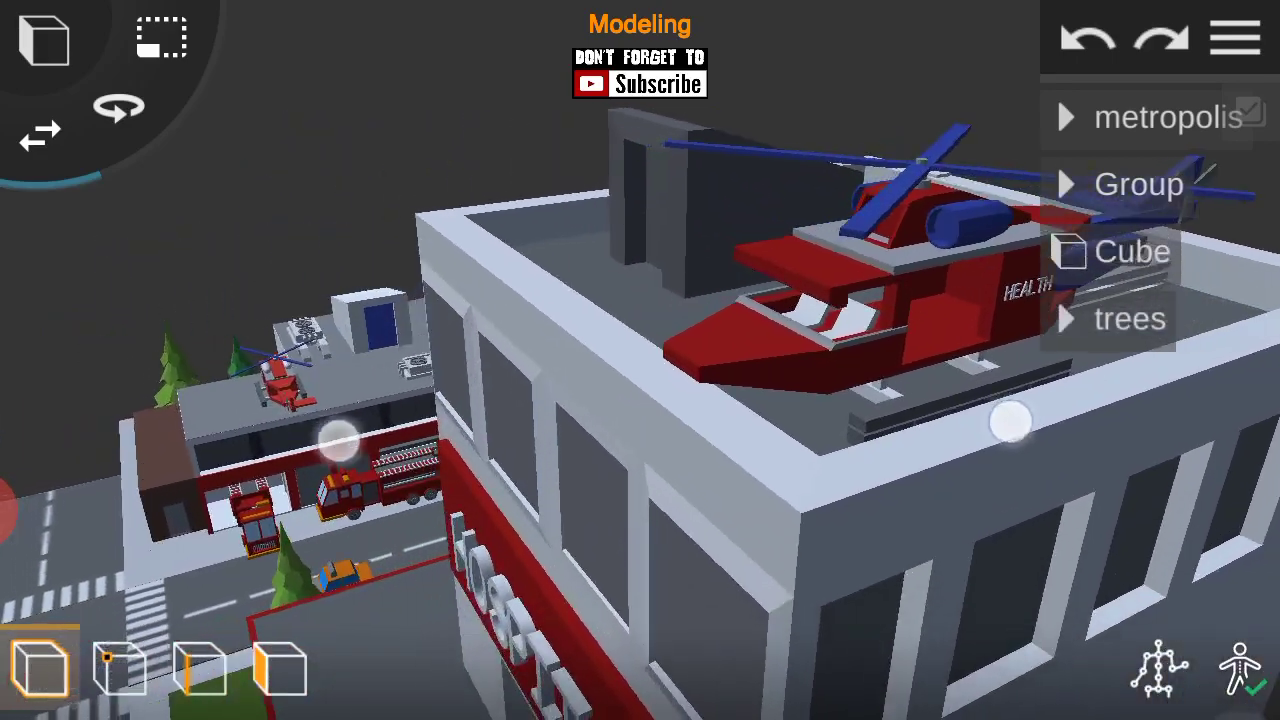
{"action": "mouse_move", "coordinate": [1010, 422]}
{"action": "left_mouse_down"}
{"action": "mouse_move", "coordinate": [1023, 429]}
{"action": "mouse_move", "coordinate": [1000, 371]}
{"action": "mouse_move", "coordinate": [1077, 380]}
{"action": "mouse_move", "coordinate": [1050, 380]}
{"action": "mouse_move", "coordinate": [980, 449]}
{"action": "mouse_move", "coordinate": [1137, 429]}
{"action": "mouse_move", "coordinate": [994, 440]}
{"action": "mouse_move", "coordinate": [1092, 427]}
{"action": "mouse_move", "coordinate": [934, 374]}
{"action": "mouse_move", "coordinate": [1000, 394]}
{"action": "mouse_move", "coordinate": [923, 429]}
{"action": "mouse_move", "coordinate": [1140, 460]}
{"action": "mouse_move", "coordinate": [1120, 480]}
{"action": "mouse_move", "coordinate": [963, 449]}
{"action": "mouse_move", "coordinate": [1038, 262]}
{"action": "left_mouse_up"}
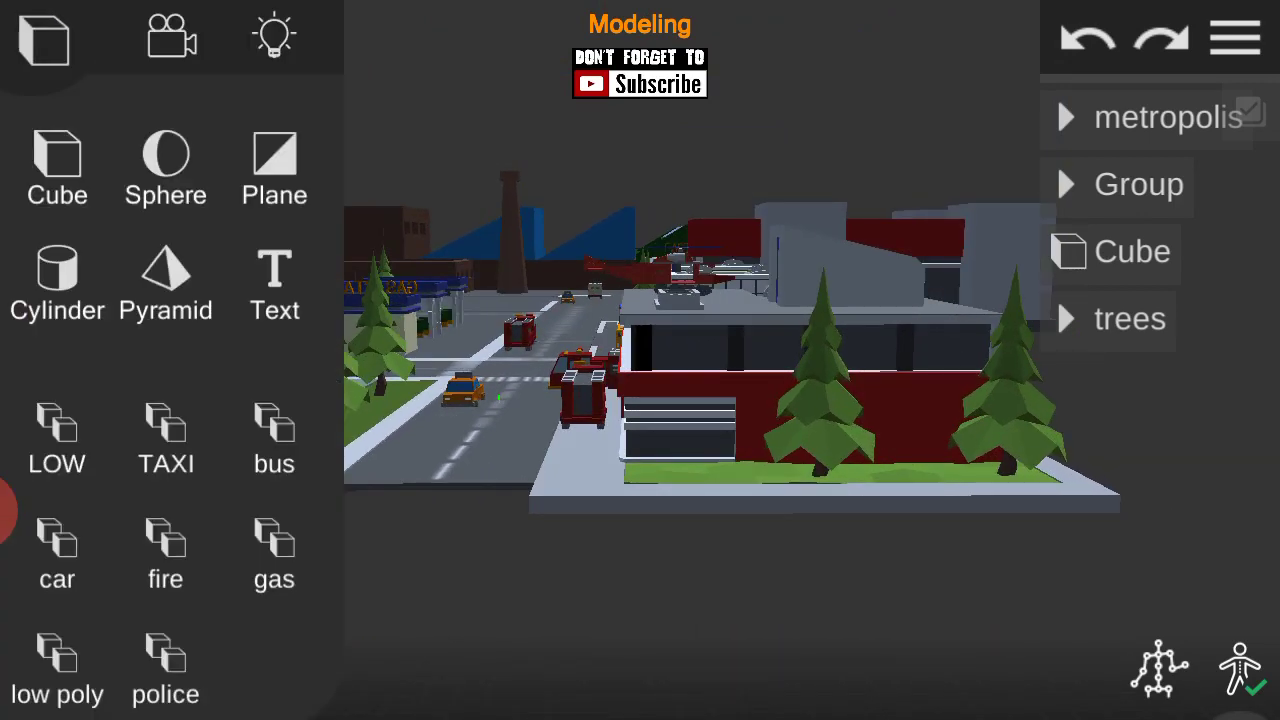
Set the camera background colour to a medium blue.
{"action": "left_click", "coordinate": [75, 415]}
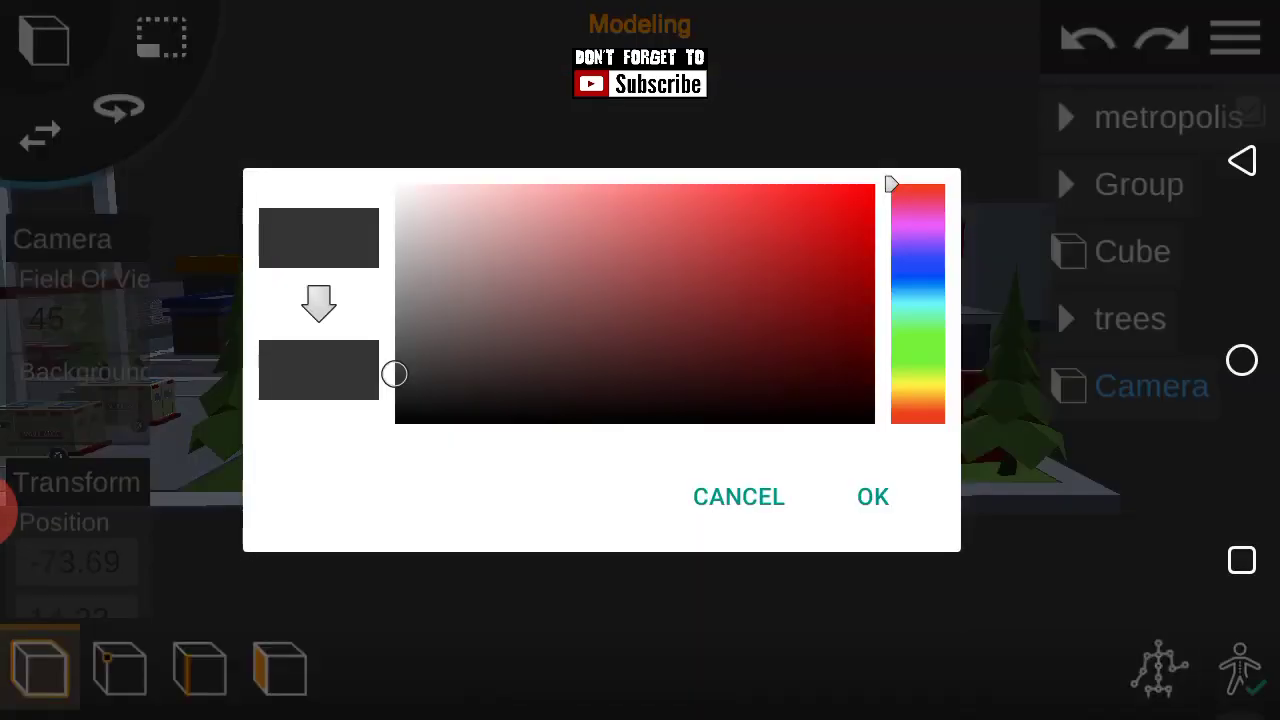
{"action": "left_click", "coordinate": [1242, 161]}
{"action": "left_click", "coordinate": [50, 392]}
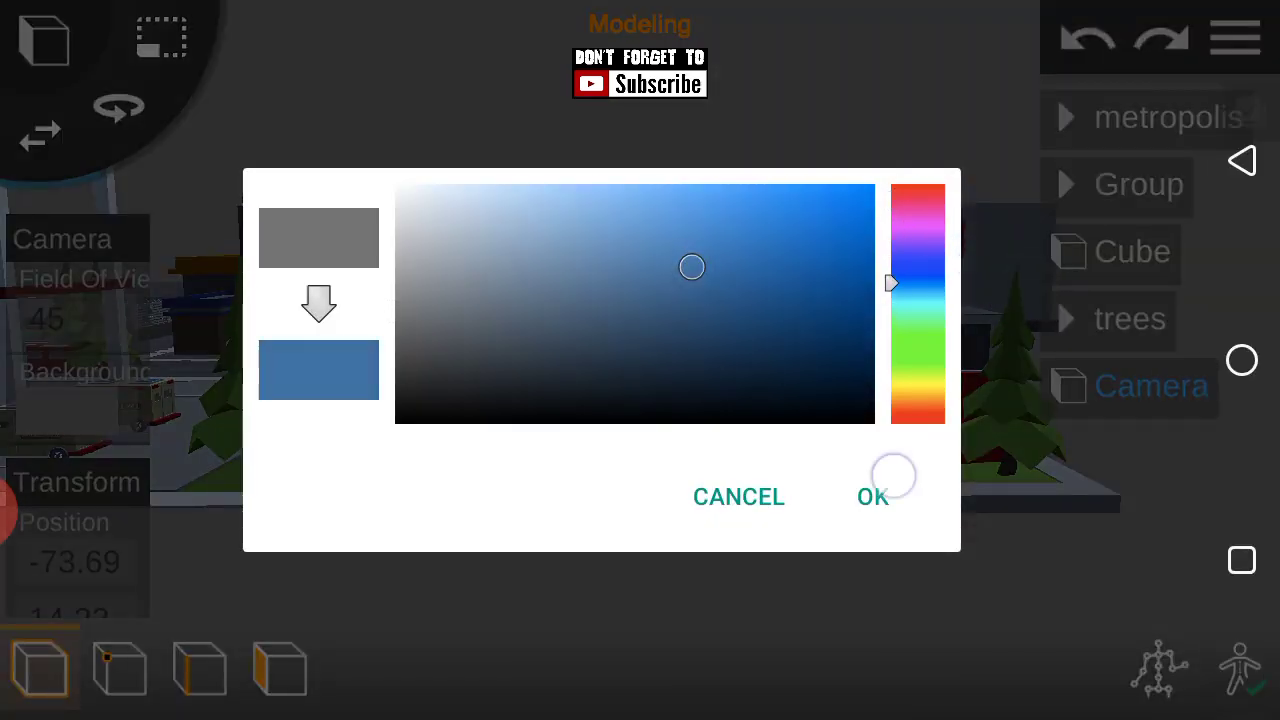
{"action": "left_click", "coordinate": [872, 496]}
{"action": "left_click", "coordinate": [65, 408]}
{"action": "left_click", "coordinate": [872, 496]}
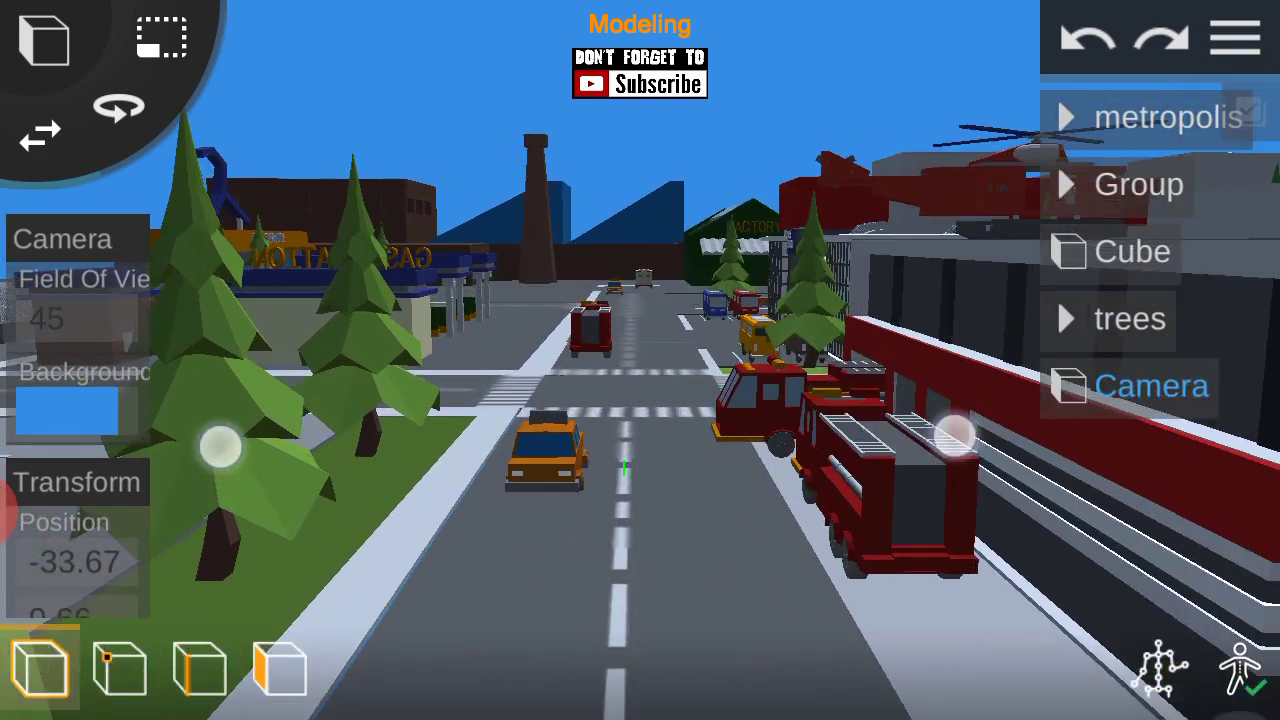
Change the background to a lighter cyan sky colour.
{"action": "left_click", "coordinate": [65, 408]}
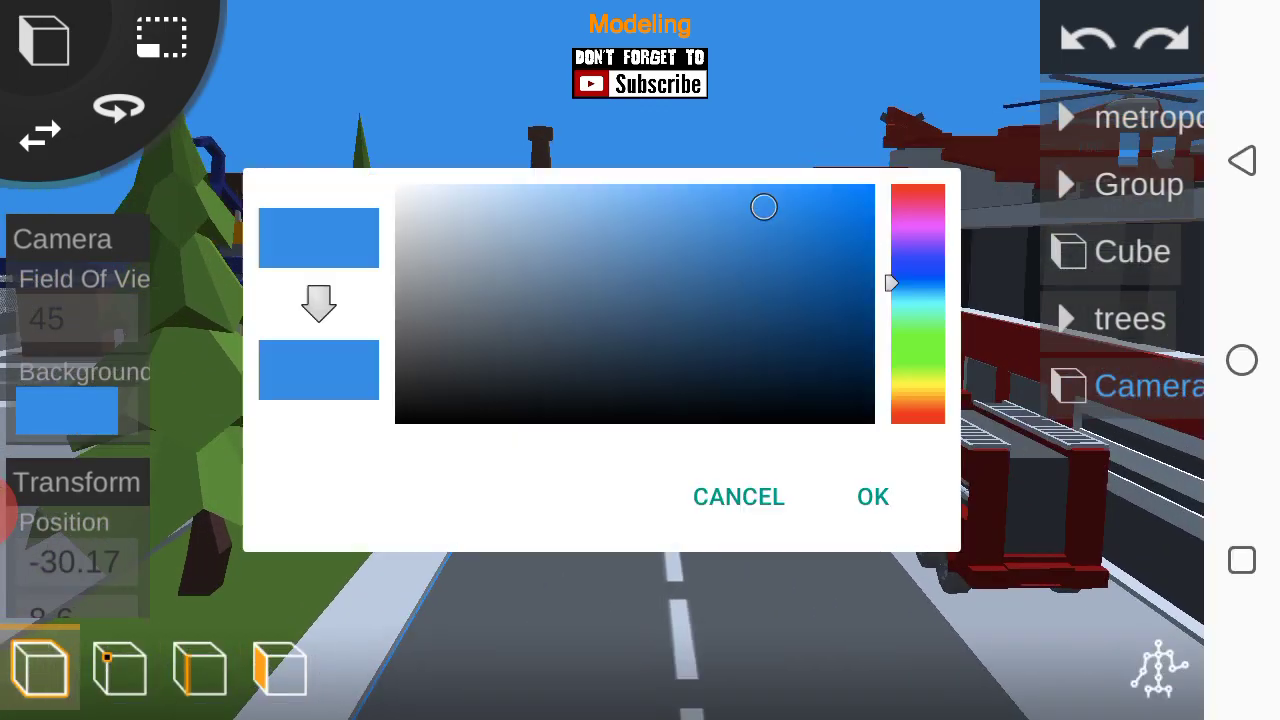
{"action": "left_click_drag", "start_coordinate": [980, 290], "coordinate": [917, 300]}
{"action": "left_click", "coordinate": [872, 496]}
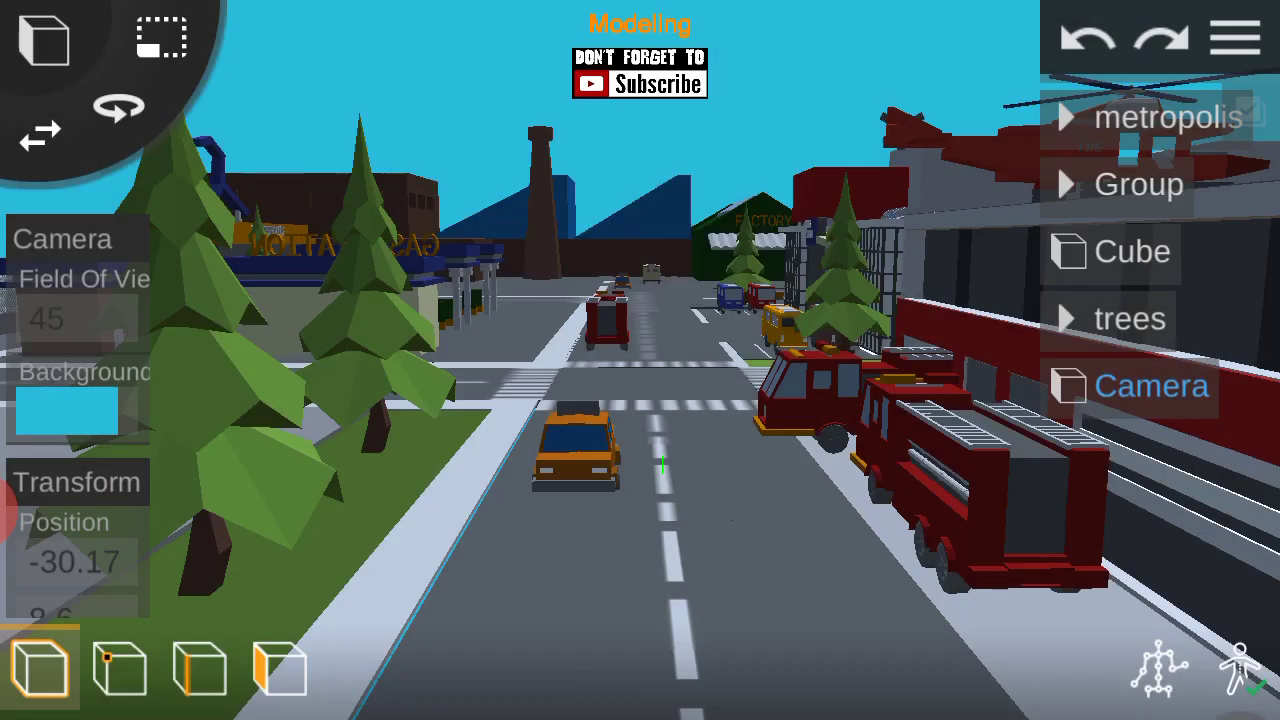
{"action": "mouse_move", "coordinate": [760, 391]}
{"action": "left_mouse_down"}
{"action": "mouse_move", "coordinate": [668, 392]}
{"action": "mouse_move", "coordinate": [850, 425]}
{"action": "mouse_move", "coordinate": [951, 420]}
{"action": "mouse_move", "coordinate": [903, 417]}
{"action": "left_mouse_up"}
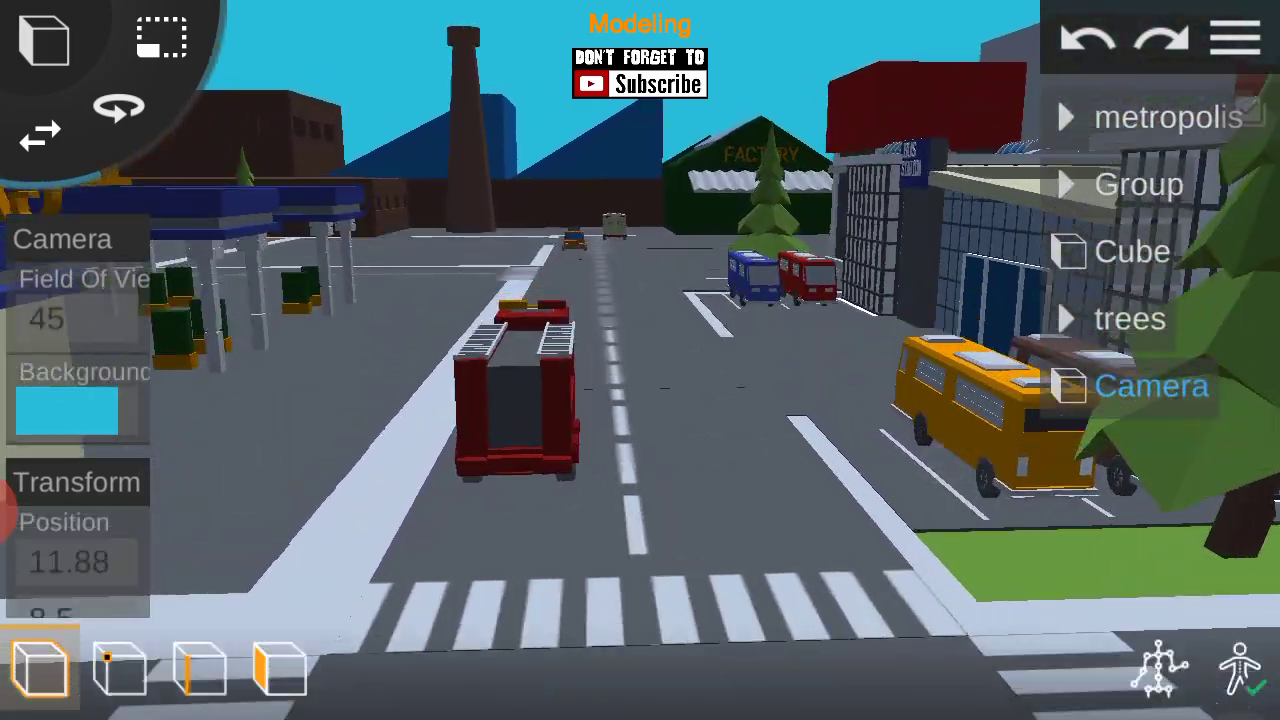
{"action": "mouse_move", "coordinate": [950, 470]}
{"action": "left_mouse_down"}
{"action": "mouse_move", "coordinate": [923, 443]}
{"action": "mouse_move", "coordinate": [1012, 477]}
{"action": "mouse_move", "coordinate": [1011, 446]}
{"action": "mouse_move", "coordinate": [1037, 474]}
{"action": "mouse_move", "coordinate": [877, 460]}
{"action": "mouse_move", "coordinate": [948, 478]}
{"action": "mouse_move", "coordinate": [1157, 480]}
{"action": "mouse_move", "coordinate": [980, 491]}
{"action": "mouse_move", "coordinate": [1120, 490]}
{"action": "mouse_move", "coordinate": [1050, 495]}
{"action": "mouse_move", "coordinate": [940, 451]}
{"action": "mouse_move", "coordinate": [1077, 457]}
{"action": "mouse_move", "coordinate": [989, 449]}
{"action": "mouse_move", "coordinate": [1026, 383]}
{"action": "mouse_move", "coordinate": [1006, 394]}
{"action": "mouse_move", "coordinate": [1003, 378]}
{"action": "mouse_move", "coordinate": [1046, 371]}
{"action": "mouse_move", "coordinate": [986, 229]}
{"action": "mouse_move", "coordinate": [1006, 334]}
{"action": "mouse_move", "coordinate": [938, 400]}
{"action": "mouse_move", "coordinate": [943, 426]}
{"action": "mouse_move", "coordinate": [1052, 442]}
{"action": "mouse_move", "coordinate": [989, 409]}
{"action": "mouse_move", "coordinate": [997, 426]}
{"action": "mouse_move", "coordinate": [971, 446]}
{"action": "mouse_move", "coordinate": [870, 500]}
{"action": "mouse_move", "coordinate": [903, 417]}
{"action": "mouse_move", "coordinate": [1003, 523]}
{"action": "mouse_move", "coordinate": [1071, 429]}
{"action": "mouse_move", "coordinate": [1126, 420]}
{"action": "mouse_move", "coordinate": [1041, 462]}
{"action": "mouse_move", "coordinate": [705, 418]}
{"action": "left_mouse_up"}
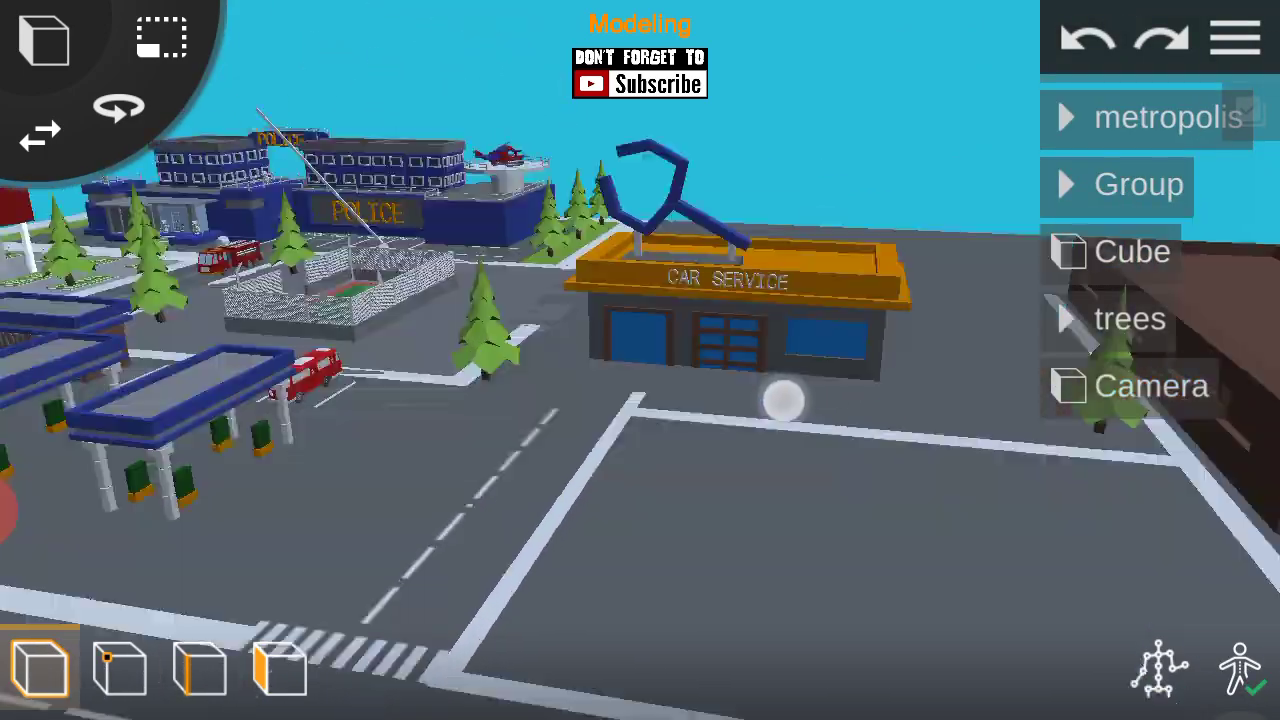
{"action": "left_click_drag", "start_coordinate": [783, 400], "coordinate": [926, 394]}
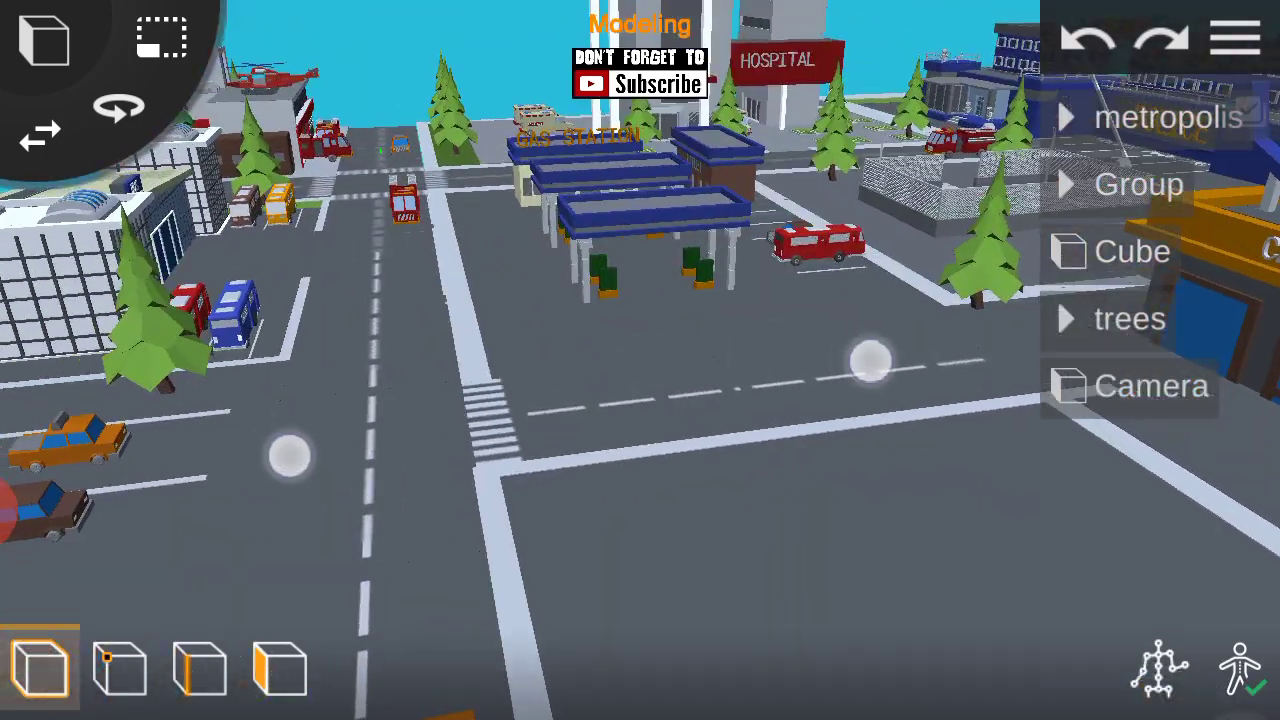
{"action": "left_click_drag", "start_coordinate": [870, 361], "coordinate": [960, 366]}
{"action": "left_click_drag", "start_coordinate": [827, 473], "coordinate": [1124, 500]}
{"action": "left_click_drag", "start_coordinate": [334, 403], "coordinate": [381, 505]}
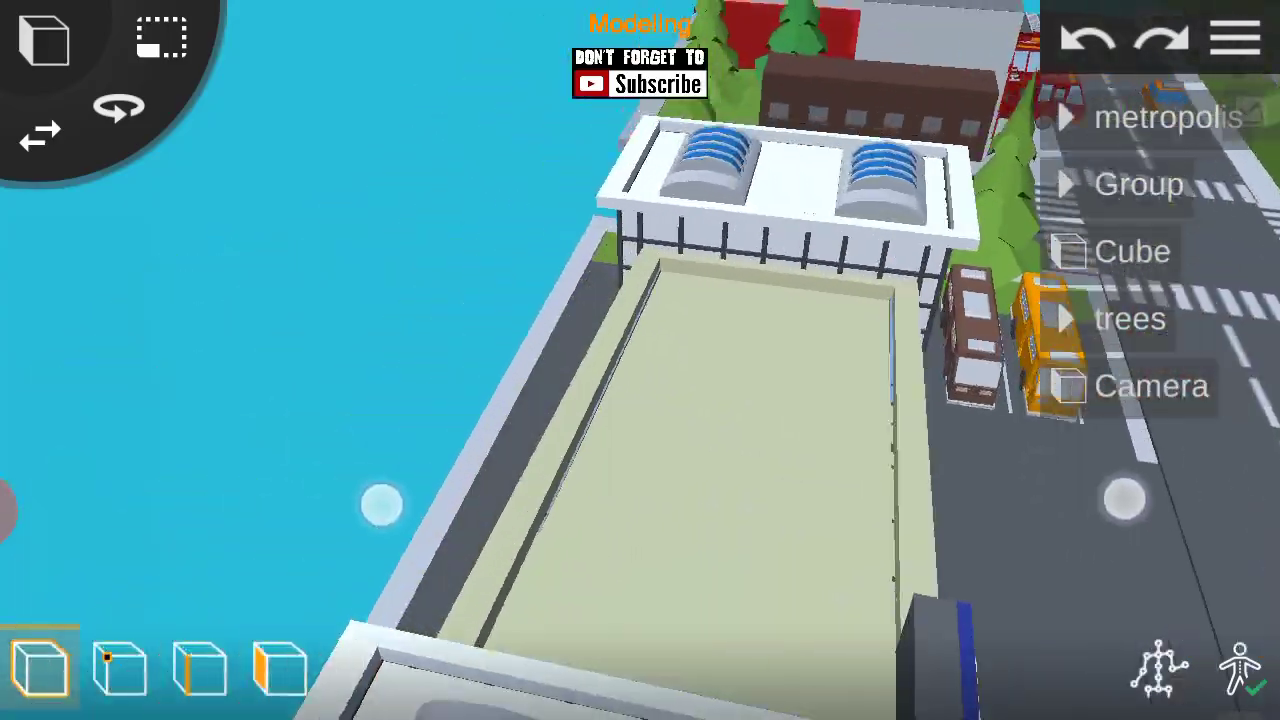
{"action": "mouse_move", "coordinate": [1124, 500]}
{"action": "left_mouse_down"}
{"action": "mouse_move", "coordinate": [1174, 446]}
{"action": "mouse_move", "coordinate": [1154, 334]}
{"action": "mouse_move", "coordinate": [991, 434]}
{"action": "mouse_move", "coordinate": [1043, 470]}
{"action": "left_mouse_up"}
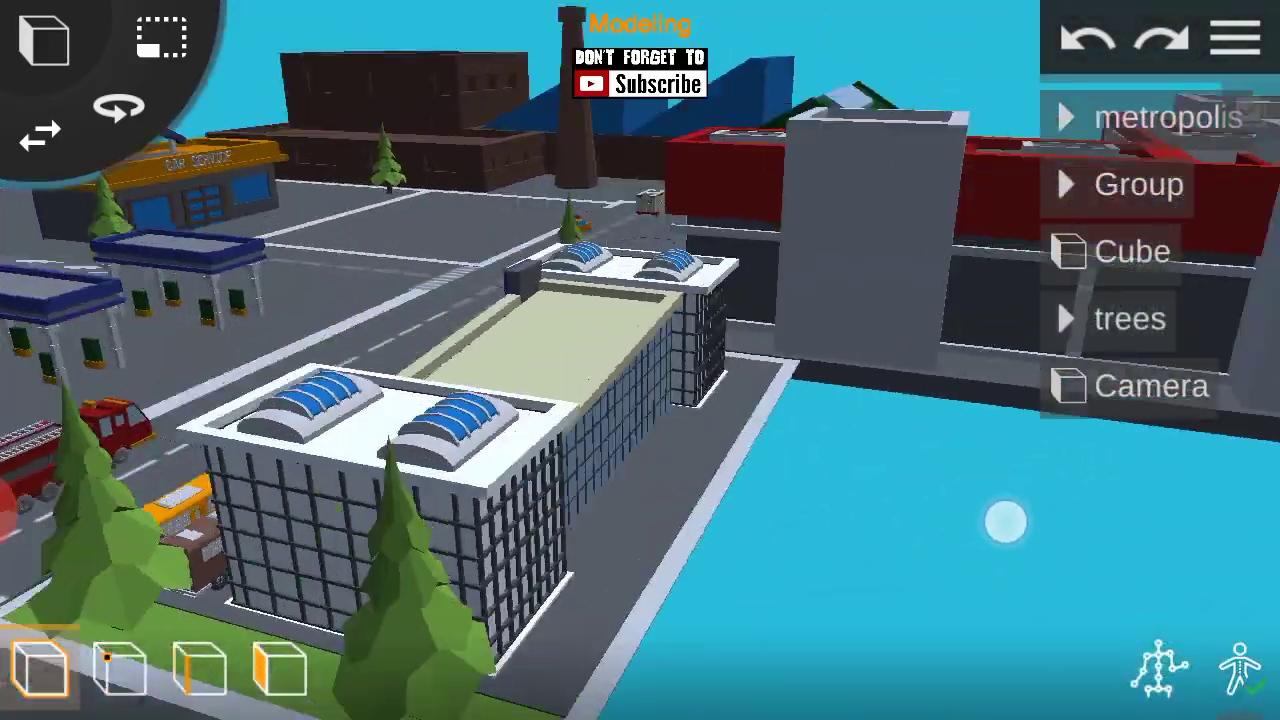
{"action": "mouse_move", "coordinate": [1005, 522]}
{"action": "left_mouse_down"}
{"action": "mouse_move", "coordinate": [1140, 551]}
{"action": "mouse_move", "coordinate": [840, 514]}
{"action": "left_mouse_up"}
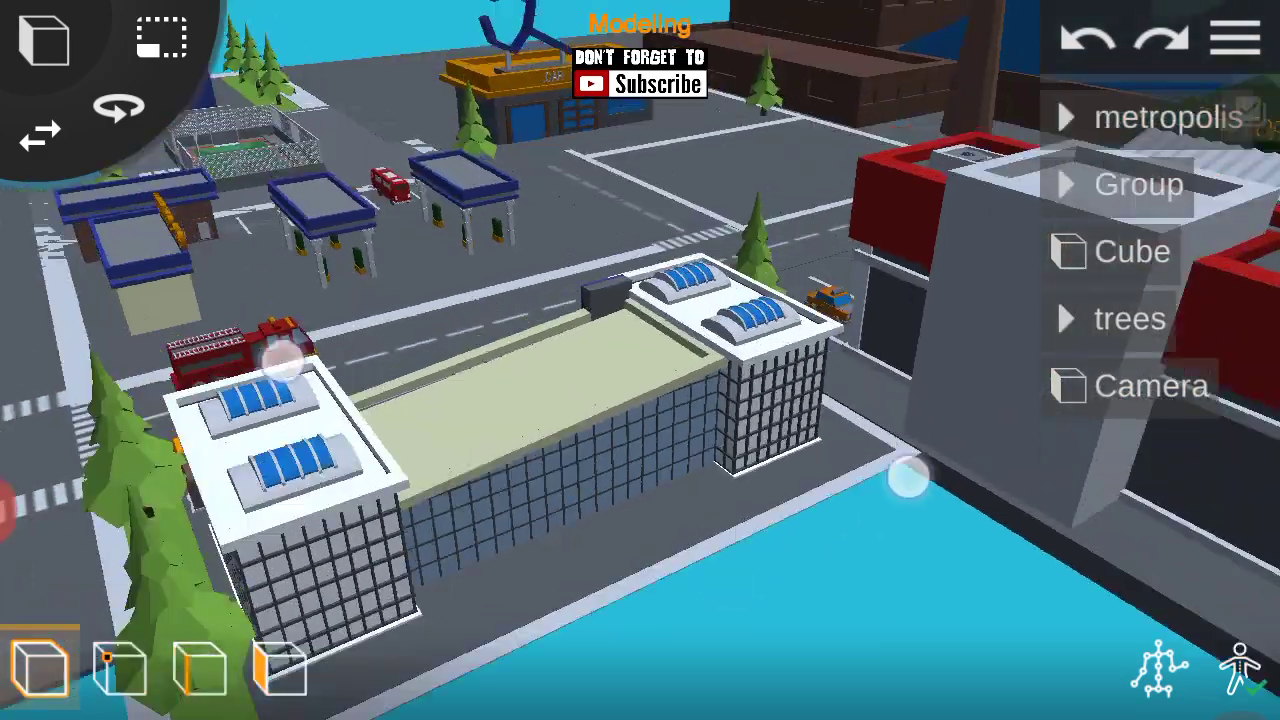
{"action": "mouse_move", "coordinate": [907, 478]}
{"action": "left_mouse_down"}
{"action": "mouse_move", "coordinate": [977, 449]}
{"action": "mouse_move", "coordinate": [874, 515]}
{"action": "left_mouse_up"}
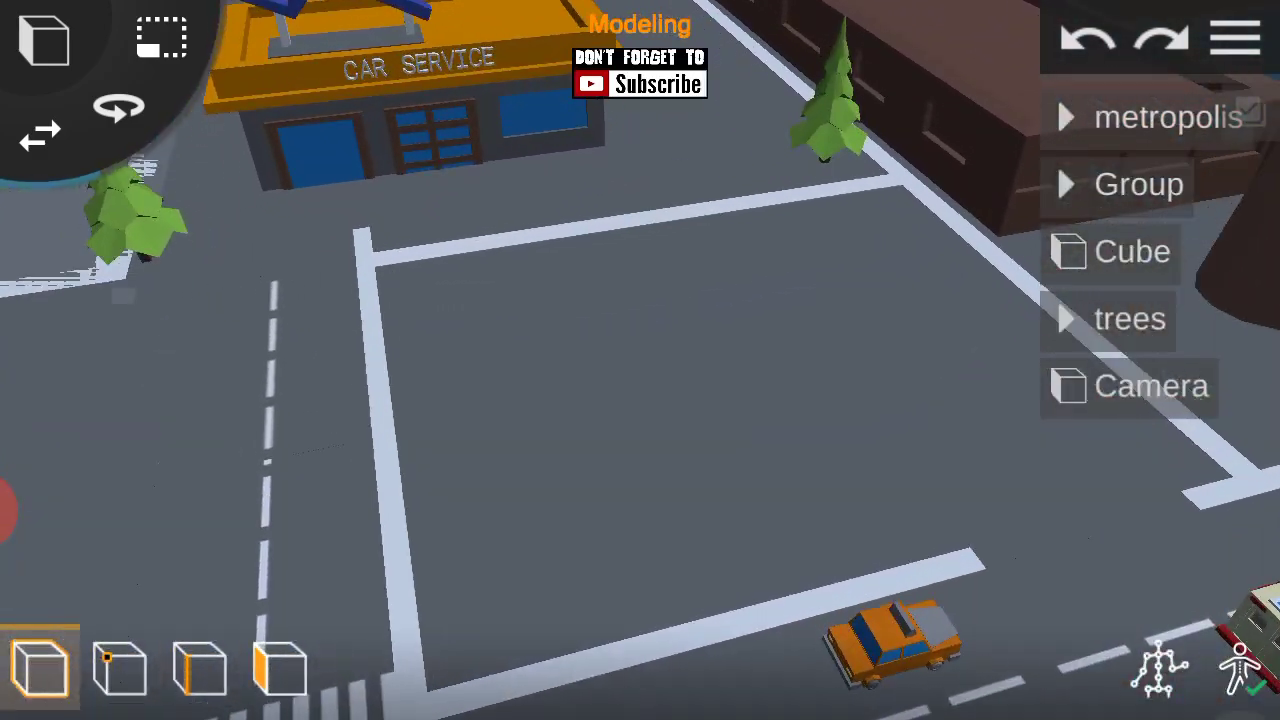
{"action": "mouse_move", "coordinate": [890, 459]}
{"action": "left_mouse_down"}
{"action": "mouse_move", "coordinate": [803, 380]}
{"action": "mouse_move", "coordinate": [948, 424]}
{"action": "mouse_move", "coordinate": [877, 423]}
{"action": "mouse_move", "coordinate": [989, 426]}
{"action": "mouse_move", "coordinate": [966, 389]}
{"action": "mouse_move", "coordinate": [1068, 281]}
{"action": "left_mouse_up"}
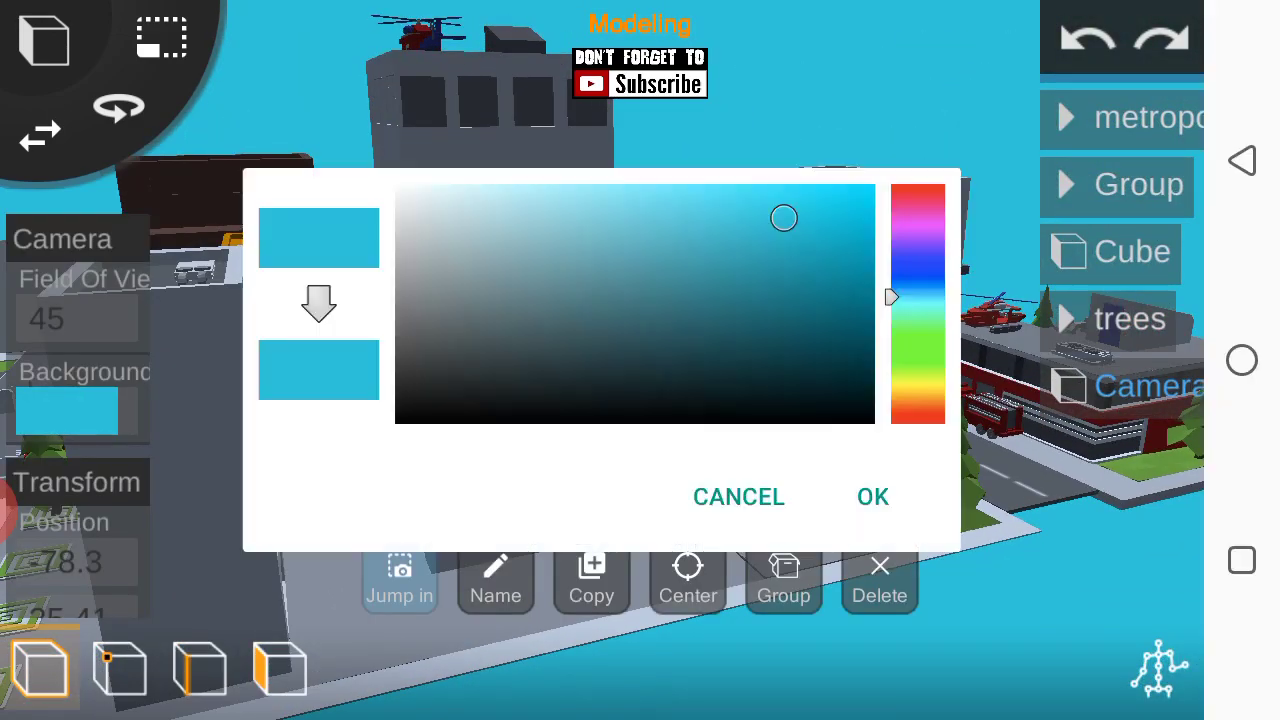
Shift the camera background hue from cyan to orange, then view the street toward the fire trucks.
{"action": "left_click_drag", "start_coordinate": [918, 297], "coordinate": [976, 333]}
{"action": "left_click", "coordinate": [873, 497]}
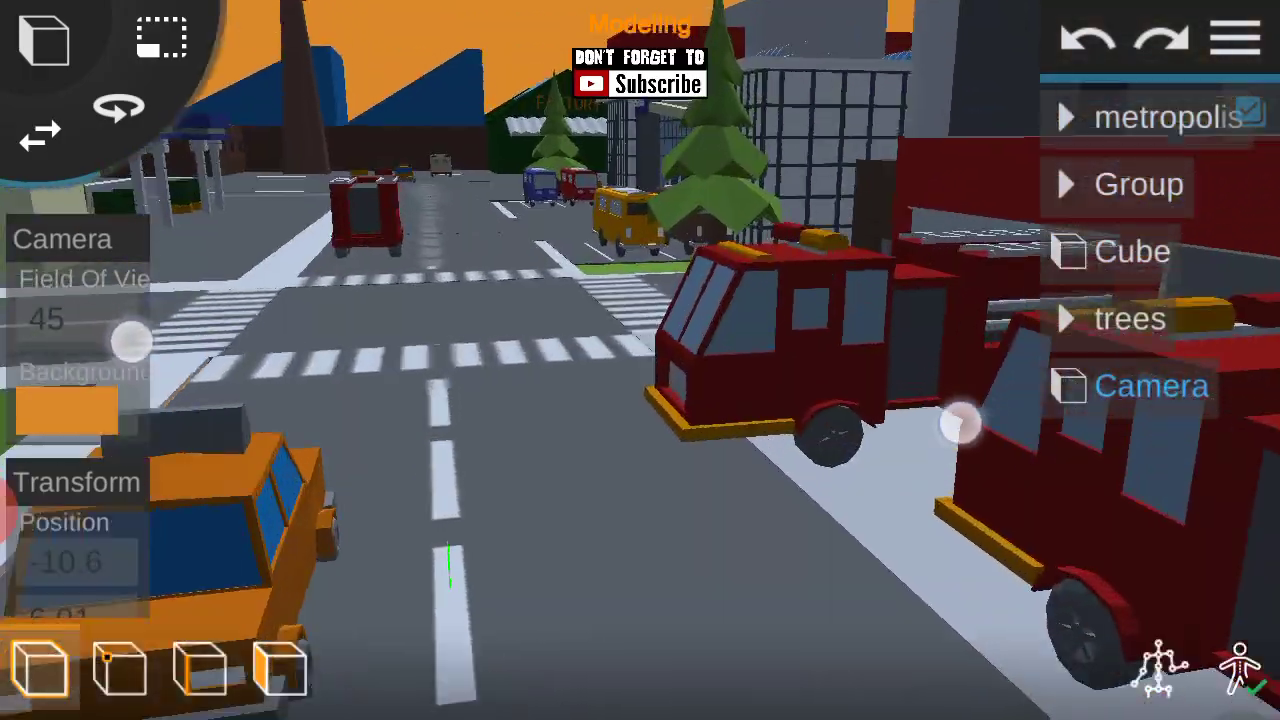
{"action": "mouse_move", "coordinate": [955, 412]}
{"action": "left_mouse_down"}
{"action": "mouse_move", "coordinate": [965, 392]}
{"action": "mouse_move", "coordinate": [1066, 489]}
{"action": "mouse_move", "coordinate": [923, 414]}
{"action": "mouse_move", "coordinate": [1006, 480]}
{"action": "mouse_move", "coordinate": [908, 415]}
{"action": "mouse_move", "coordinate": [937, 423]}
{"action": "mouse_move", "coordinate": [915, 388]}
{"action": "mouse_move", "coordinate": [1029, 491]}
{"action": "mouse_move", "coordinate": [926, 423]}
{"action": "mouse_move", "coordinate": [986, 491]}
{"action": "mouse_move", "coordinate": [906, 451]}
{"action": "mouse_move", "coordinate": [943, 477]}
{"action": "mouse_move", "coordinate": [931, 423]}
{"action": "mouse_move", "coordinate": [903, 480]}
{"action": "mouse_move", "coordinate": [866, 451]}
{"action": "mouse_move", "coordinate": [843, 454]}
{"action": "left_mouse_up"}
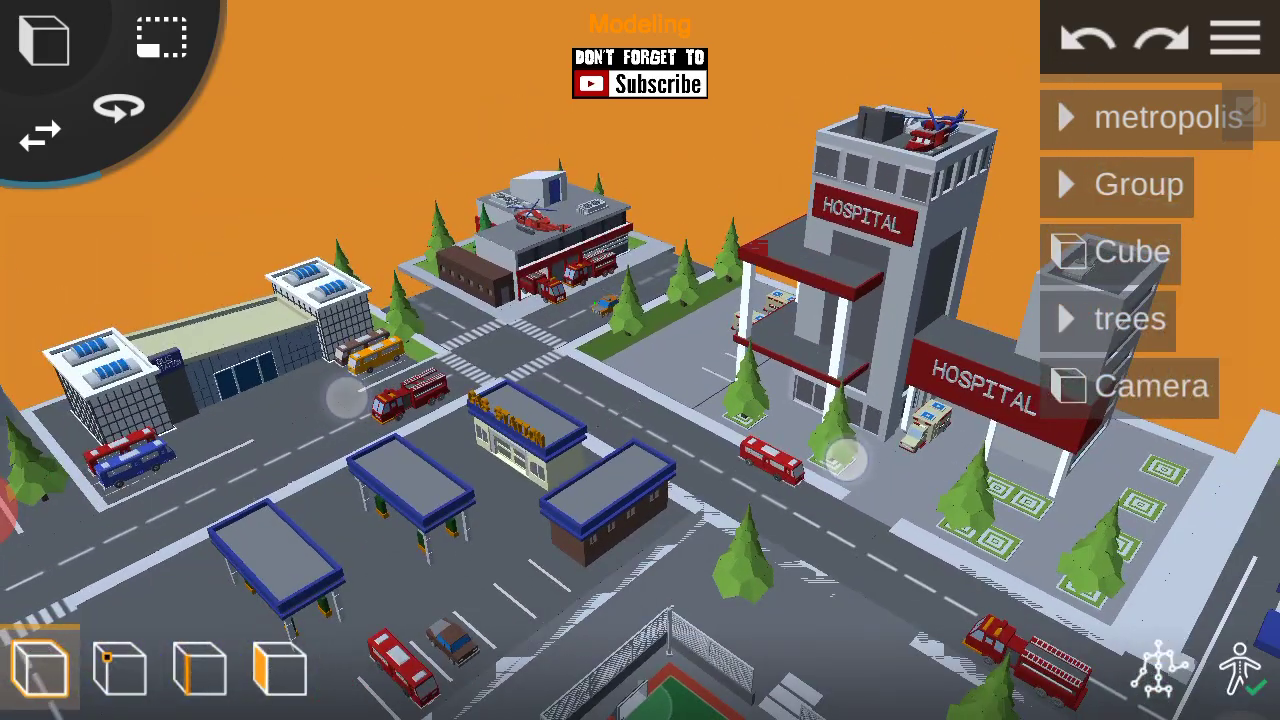